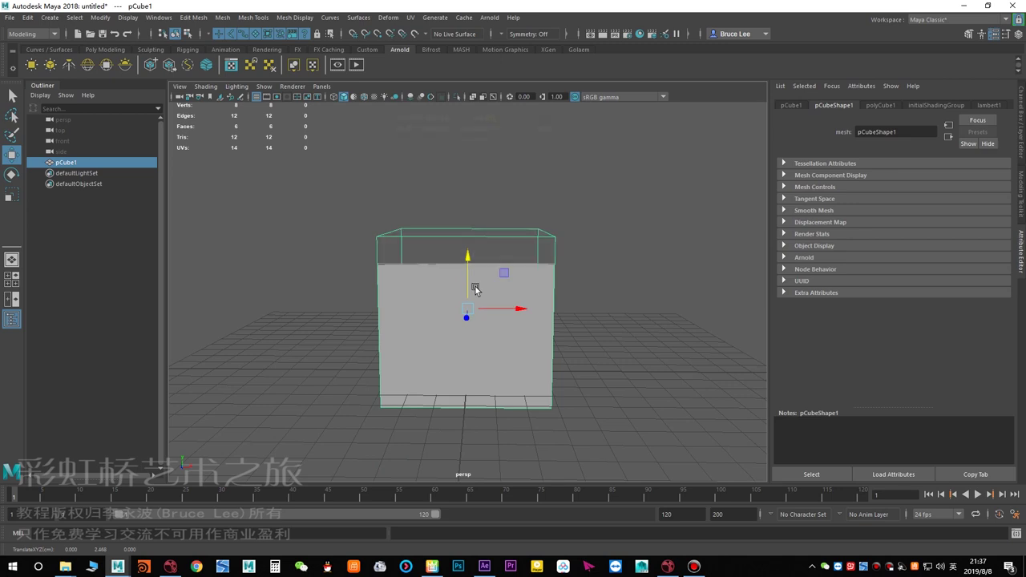
Show the scene in wireframe and resize pCube1 vertically with the Scale tool.
{"action": "left_click_drag", "start_coordinate": [448, 314], "coordinate": [572, 323], "text": "alt"}
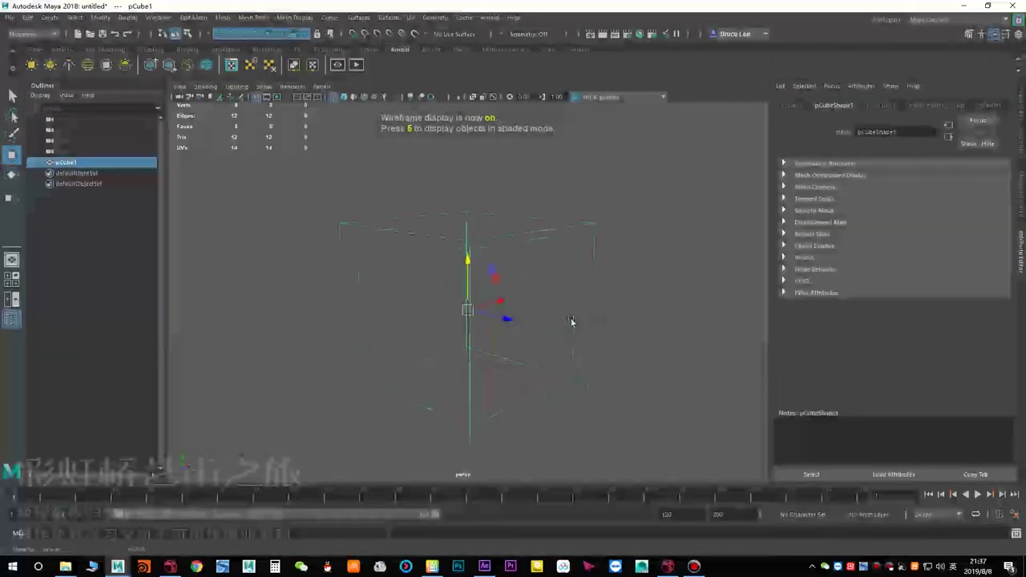
{"action": "scroll", "coordinate": [573, 323], "scroll_direction": "up", "scroll_amount": 1}
{"action": "key", "text": "r"}
{"action": "left_click_drag", "start_coordinate": [458, 321], "coordinate": [500, 308], "text": "alt"}
{"action": "left_click_drag", "start_coordinate": [474, 265], "coordinate": [469, 224]}
{"action": "left_click_drag", "start_coordinate": [501, 292], "coordinate": [446, 342], "text": "alt"}
{"action": "key", "text": "w"}
{"action": "scroll", "coordinate": [482, 343], "scroll_direction": "up", "scroll_amount": 4}
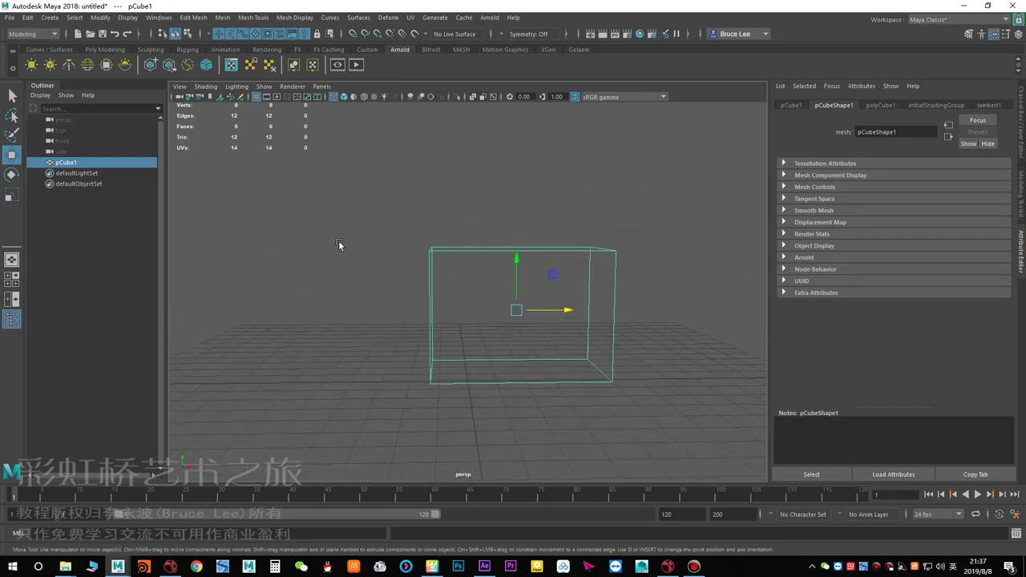
Clear the selection and open the Bifrost Graph Editor.
{"action": "left_click", "coordinate": [338, 242]}
{"action": "left_click", "coordinate": [157, 18]}
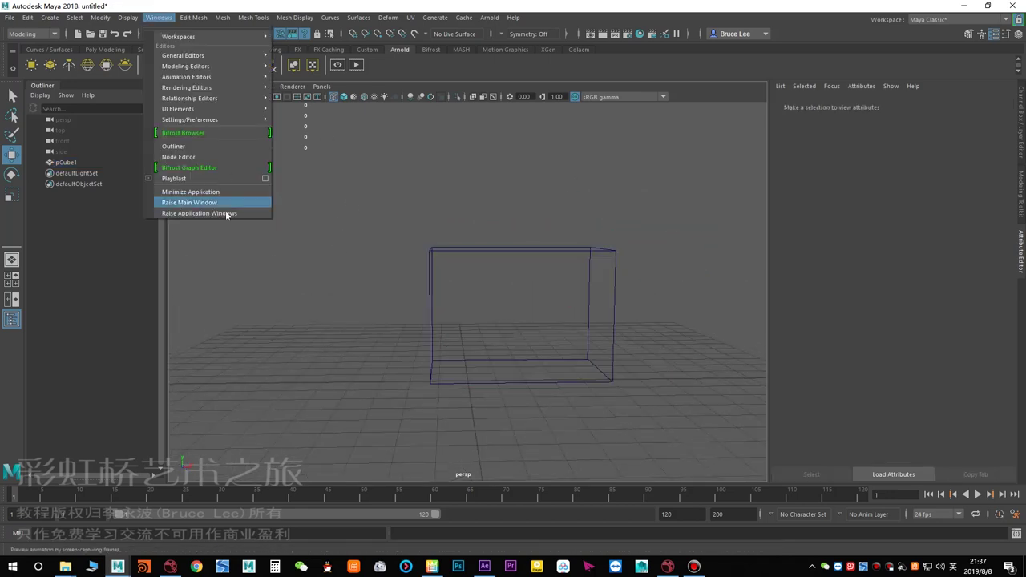
{"action": "left_click", "coordinate": [198, 170]}
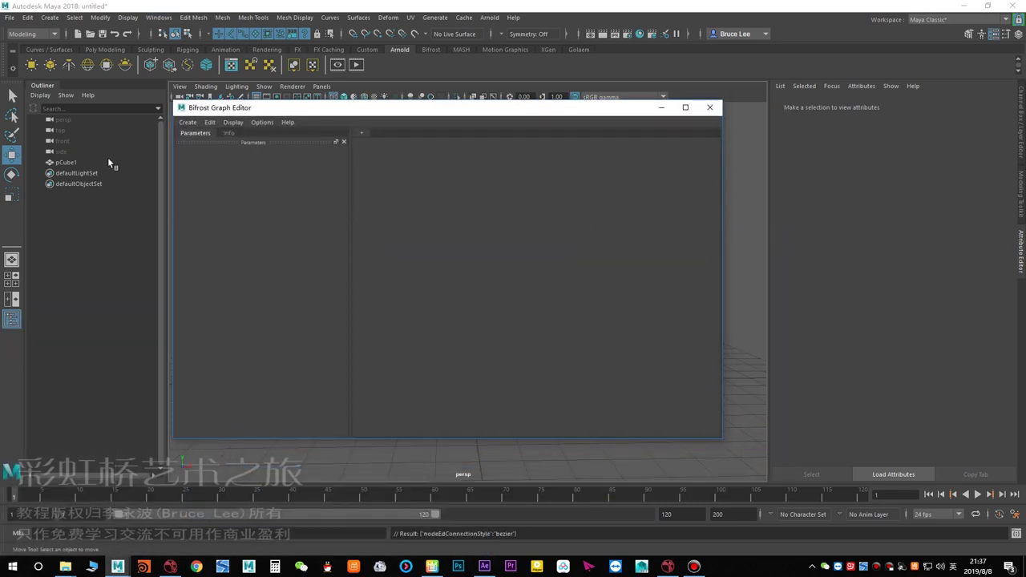
Create a new Bifrost graph with pCube1 as the input mesh and maximize the graph editor.
{"action": "left_click", "coordinate": [108, 161]}
{"action": "left_click", "coordinate": [366, 132]}
{"action": "left_click", "coordinate": [390, 140]}
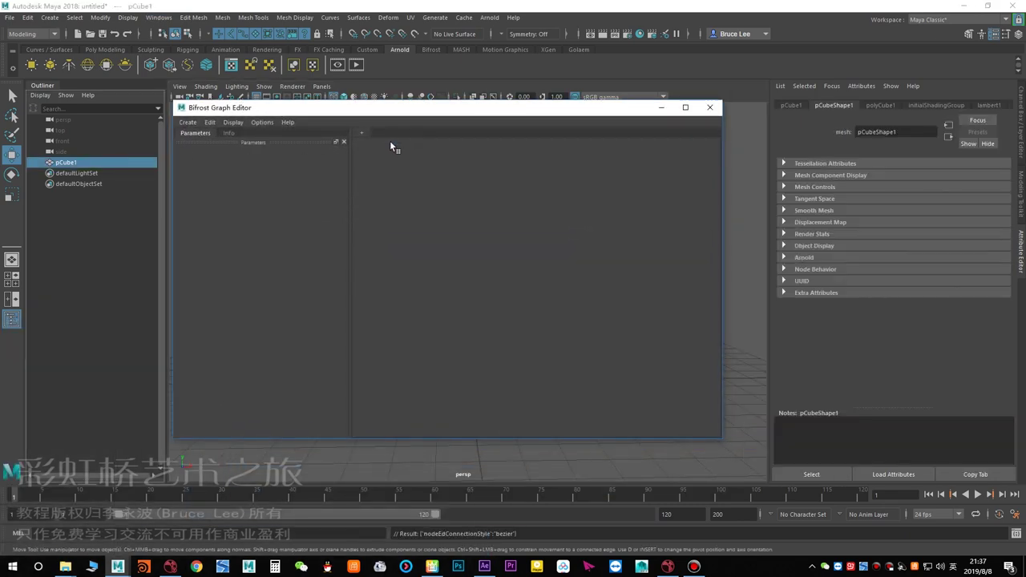
{"action": "left_click", "coordinate": [578, 325]}
{"action": "left_click_drag", "start_coordinate": [592, 323], "coordinate": [506, 324]}
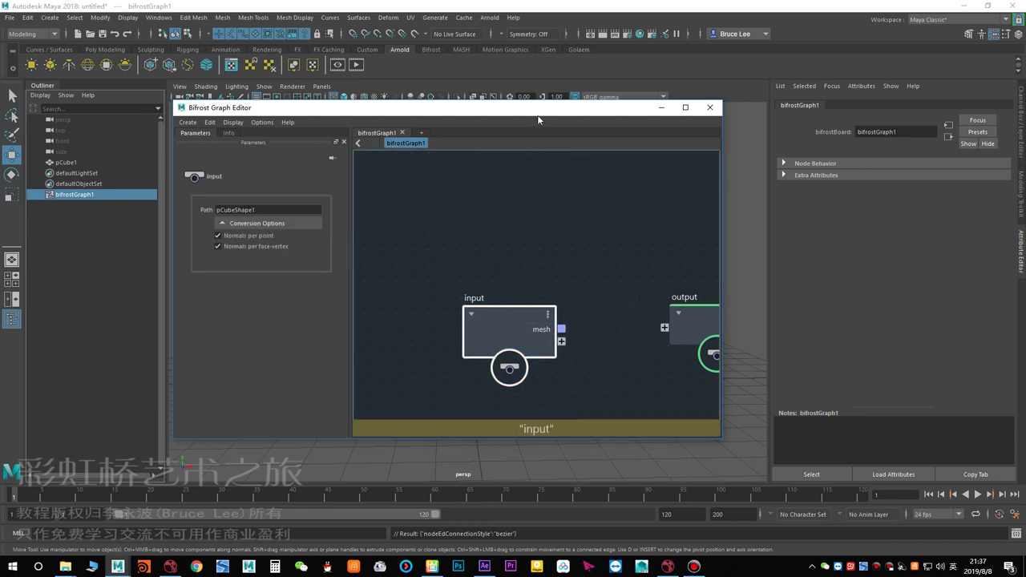
{"action": "double_click", "coordinate": [538, 120]}
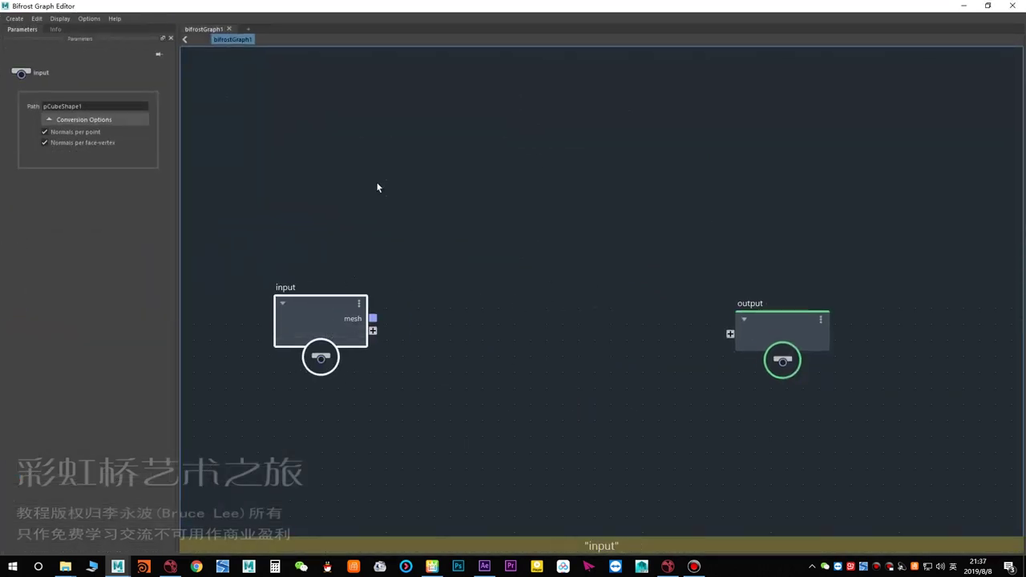
Add a convert_to_volume node and connect the input node's mesh to its geometry port.
{"action": "left_click", "coordinate": [381, 155]}
{"action": "key", "text": "Tab"}
{"action": "type", "text": "to_v"}
{"action": "key", "text": "Return"}
{"action": "left_click_drag", "start_coordinate": [393, 240], "coordinate": [488, 345]}
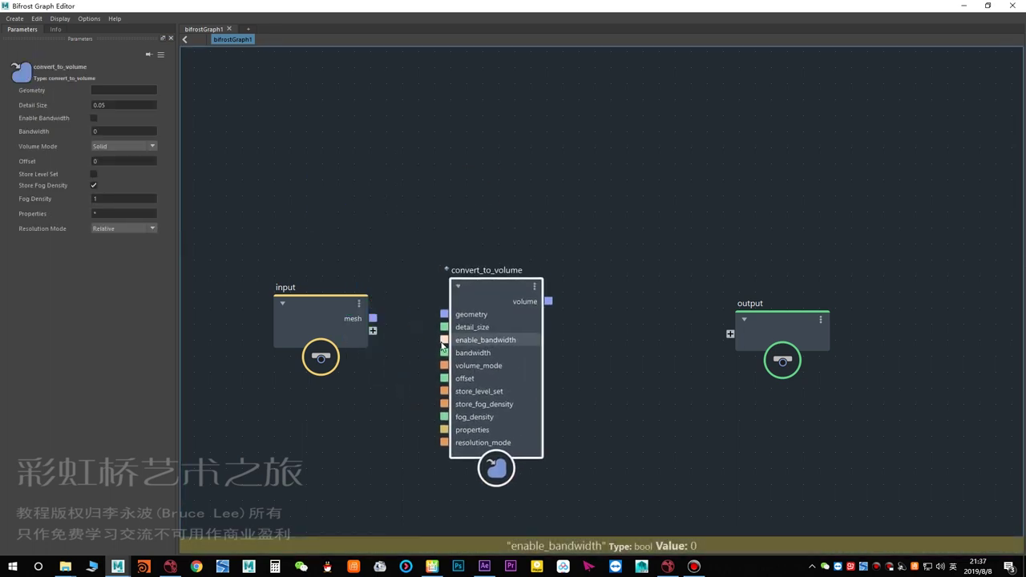
{"action": "left_click_drag", "start_coordinate": [325, 330], "coordinate": [444, 315]}
Set convert_to_volume's Detail Size to 0.1 and its Resolution Mode to Absolute.
{"action": "middle_click_drag", "start_coordinate": [356, 359], "coordinate": [299, 338], "text": "alt"}
{"action": "left_click", "coordinate": [468, 279]}
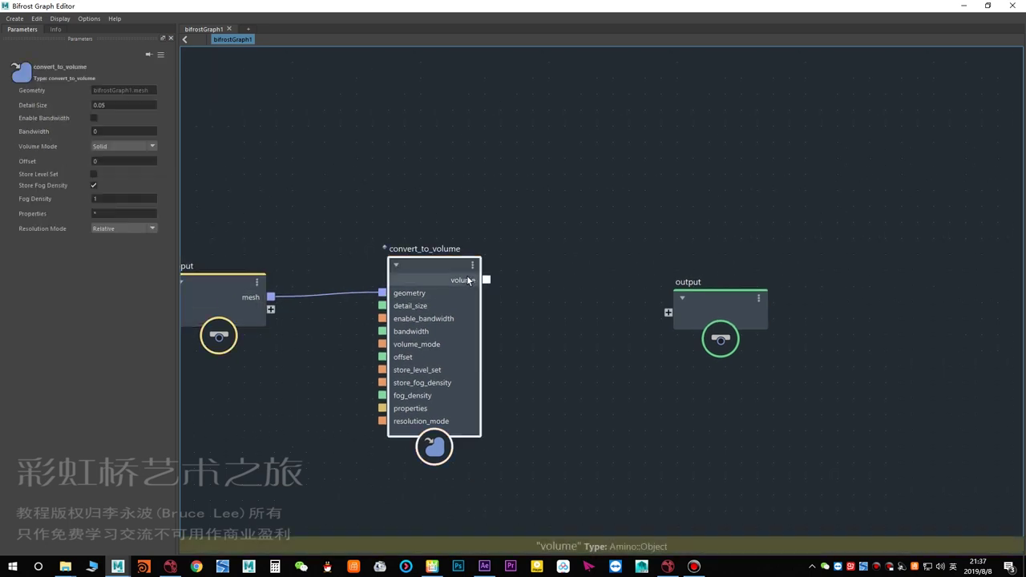
{"action": "left_click", "coordinate": [117, 104]}
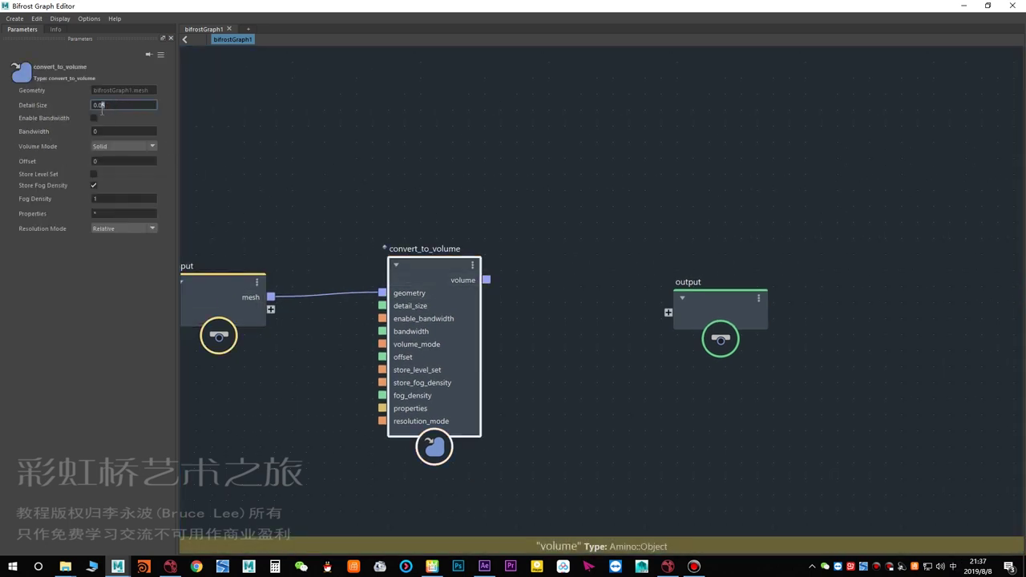
{"action": "type", "text": "1"}
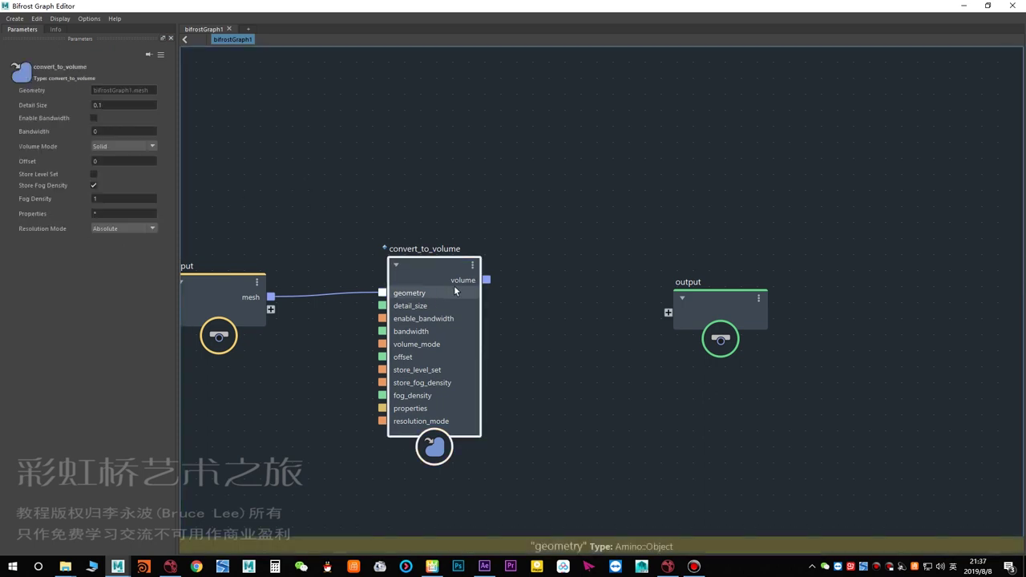
Connect convert_to_volume's volume to the output node and move convert_to_volume closer to the input node.
{"action": "left_click_drag", "start_coordinate": [485, 280], "coordinate": [571, 298]}
{"action": "left_click_drag", "start_coordinate": [679, 317], "coordinate": [677, 316]}
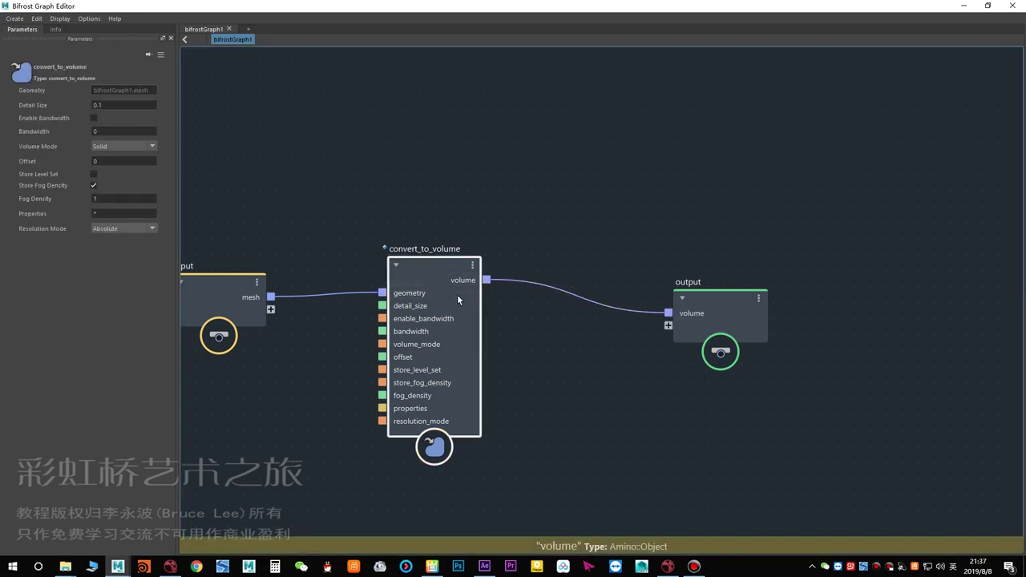
{"action": "left_click_drag", "start_coordinate": [439, 276], "coordinate": [346, 295]}
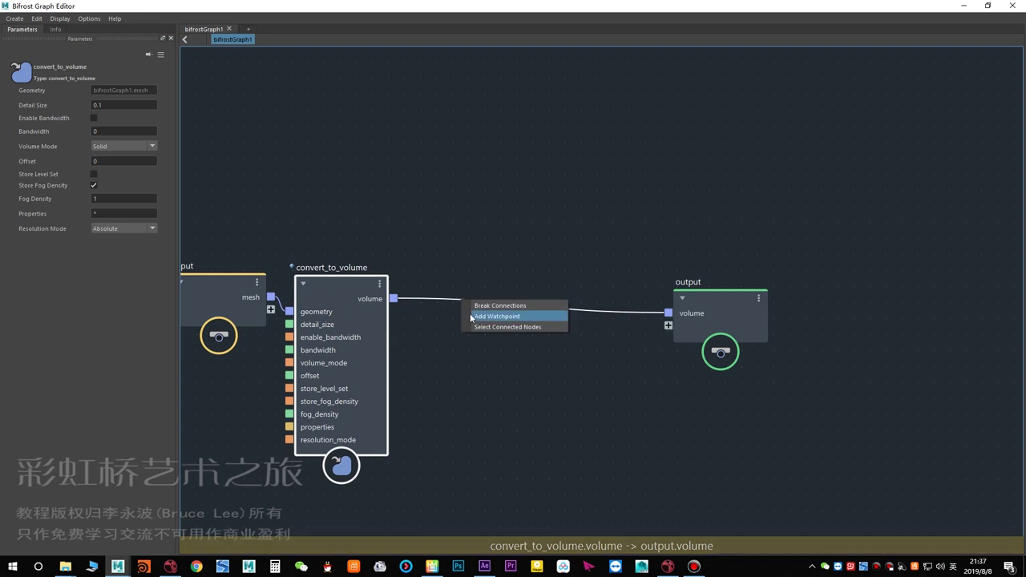
Add a watchpoint to the volume connection, move the output node aside, and inspect the voxel_position and voxel_tile_tree properties.
{"action": "middle_click_drag", "start_coordinate": [470, 334], "coordinate": [291, 284], "text": "alt"}
{"action": "left_click_drag", "start_coordinate": [533, 259], "coordinate": [661, 167]}
{"action": "middle_click_drag", "start_coordinate": [379, 185], "coordinate": [516, 246], "text": "alt"}
{"action": "left_click", "coordinate": [508, 347]}
{"action": "left_click", "coordinate": [569, 363]}
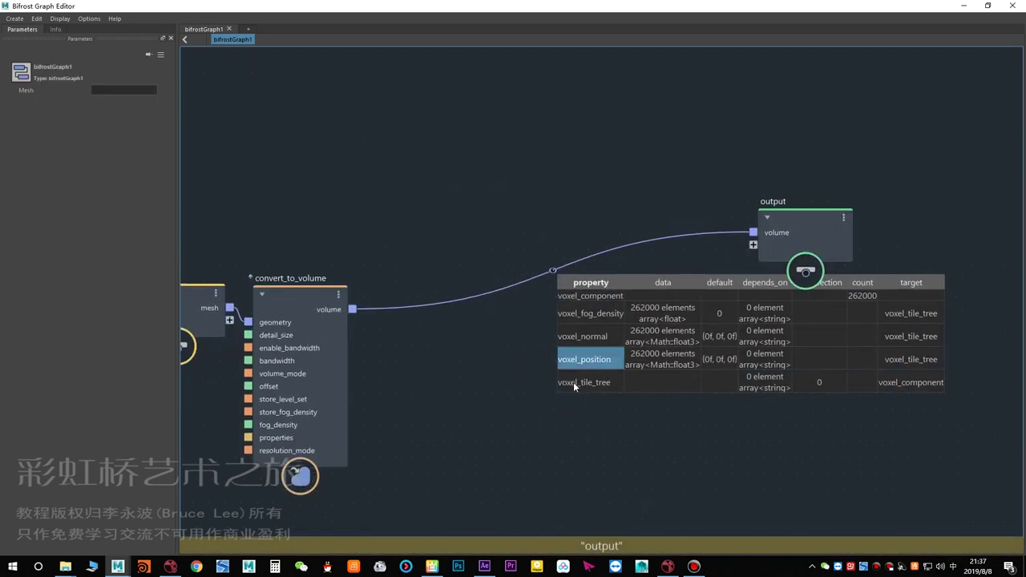
{"action": "left_click", "coordinate": [573, 381]}
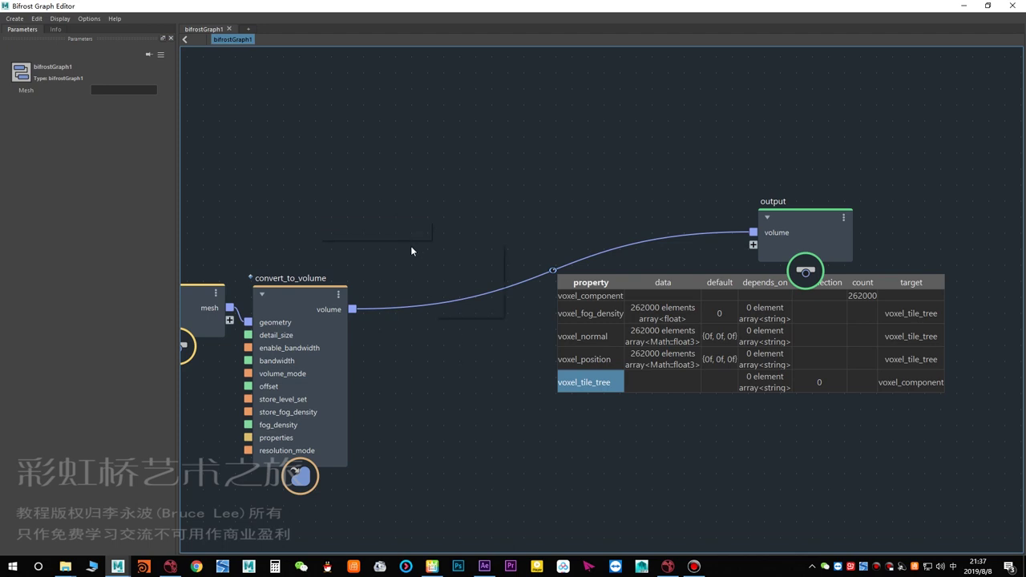
Add a set_geo_property node and connect convert_to_volume's volume to its geometry port.
{"action": "key", "text": "Tab"}
{"action": "type", "text": "set"}
{"action": "left_click", "coordinate": [370, 290]}
{"action": "left_click_drag", "start_coordinate": [412, 255], "coordinate": [496, 220]}
{"action": "left_click_drag", "start_coordinate": [354, 309], "coordinate": [476, 179]}
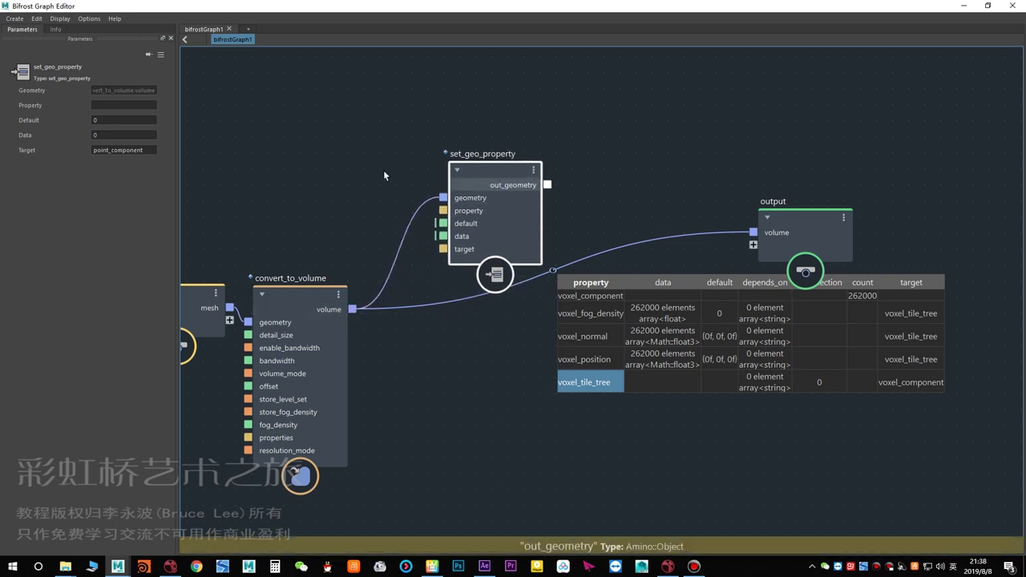
Set set_geo_property's Property to voxel_velocity and its Target to voxel_tile_tree.
{"action": "left_click", "coordinate": [117, 105]}
{"action": "type", "text": "voxel_tile_tree"}
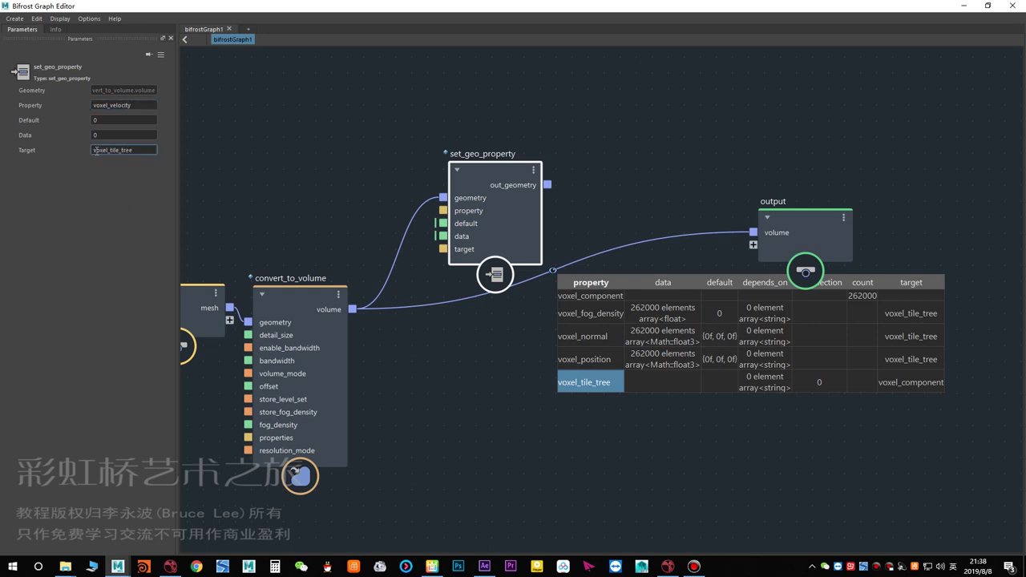
{"action": "left_click", "coordinate": [255, 224]}
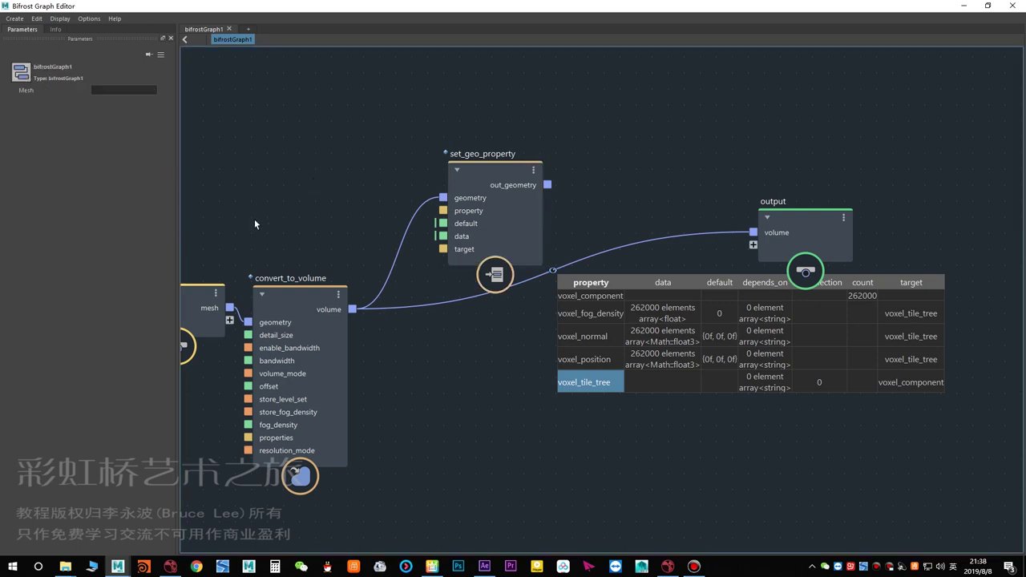
Connect set_geo_property's out_geometry to the output node's volume port, replacing the direct convert_to_volume connection.
{"action": "middle_click_drag", "start_coordinate": [324, 202], "coordinate": [368, 161], "text": "alt"}
{"action": "left_click_drag", "start_coordinate": [534, 169], "coordinate": [600, 159]}
{"action": "middle_click_drag", "start_coordinate": [485, 361], "coordinate": [418, 437], "text": "alt"}
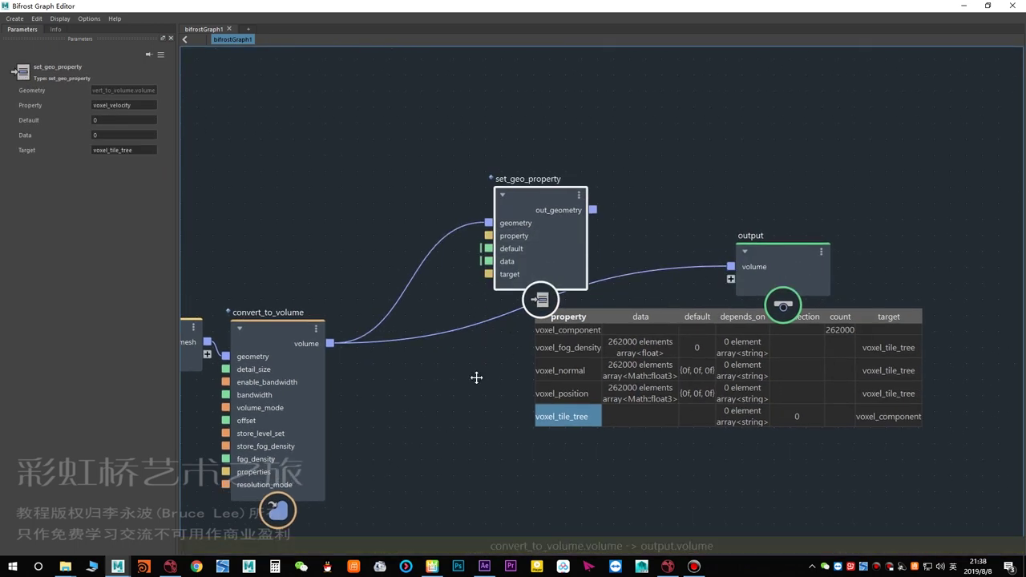
{"action": "middle_click_drag", "start_coordinate": [476, 377], "coordinate": [461, 381], "text": "alt"}
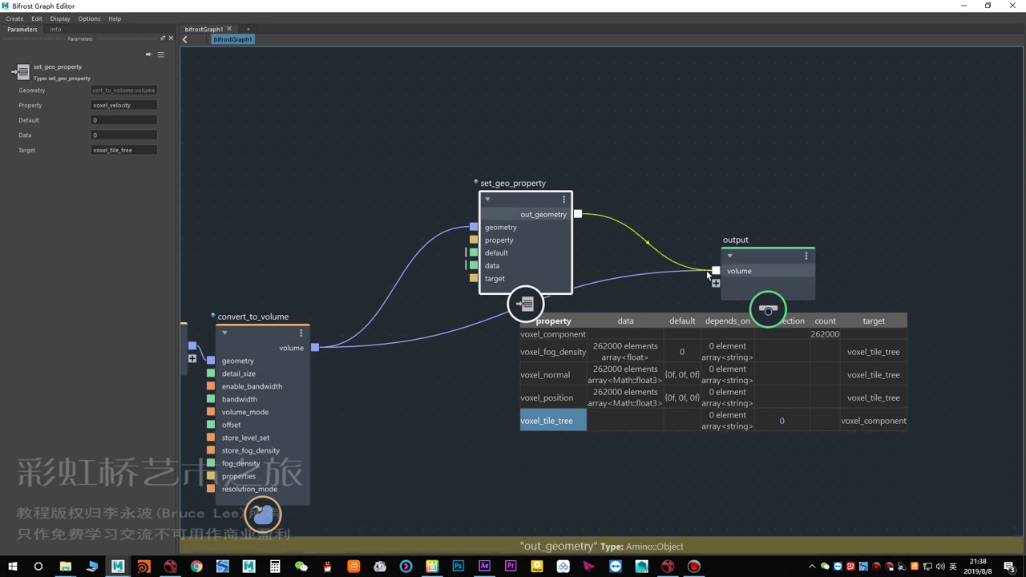
{"action": "left_click_drag", "start_coordinate": [706, 275], "coordinate": [713, 272]}
Spread out the set_geo_property and output nodes and pick the voxel_velocity row in the watchpoint table.
{"action": "left_click_drag", "start_coordinate": [514, 229], "coordinate": [451, 308]}
{"action": "left_click_drag", "start_coordinate": [792, 257], "coordinate": [817, 110]}
{"action": "left_click", "coordinate": [673, 339]}
{"action": "left_click", "coordinate": [497, 329]}
{"action": "middle_click_drag", "start_coordinate": [630, 361], "coordinate": [565, 362], "text": "alt"}
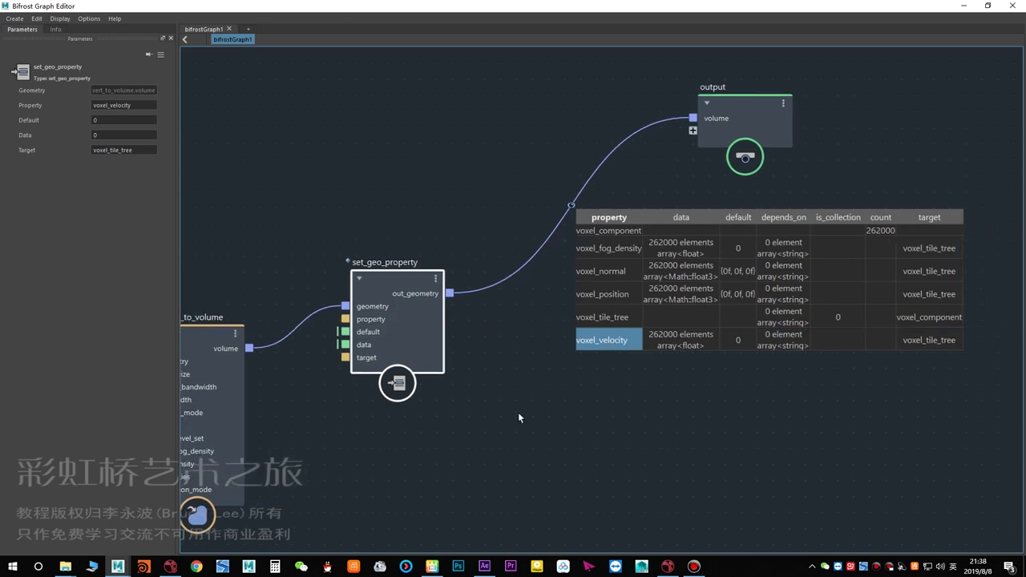
{"action": "middle_click_drag", "start_coordinate": [519, 413], "coordinate": [595, 347], "text": "alt"}
{"action": "left_click", "coordinate": [630, 389]}
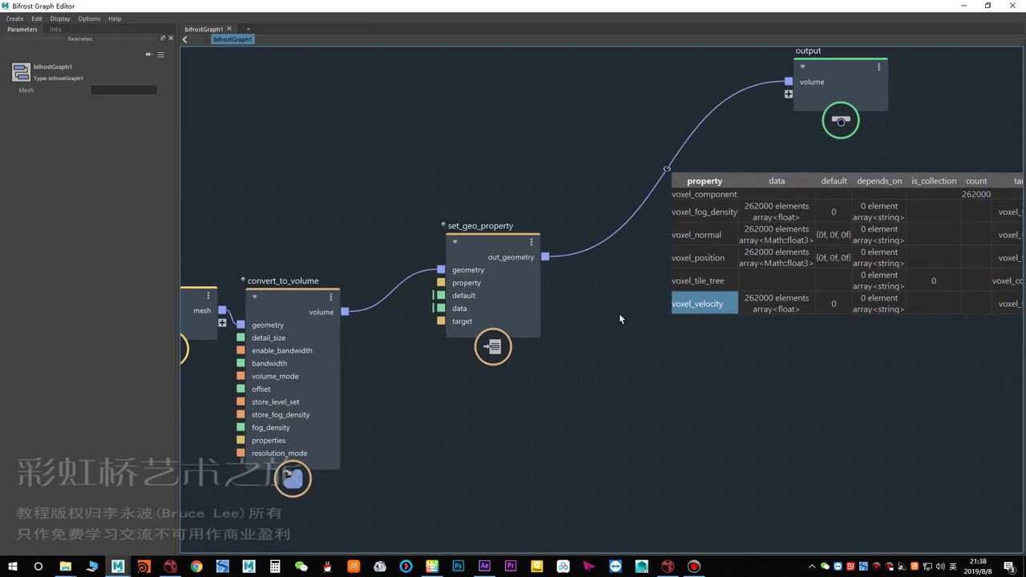
{"action": "key", "text": "Tab"}
{"action": "type", "text": "get"}
{"action": "left_click", "coordinate": [453, 396]}
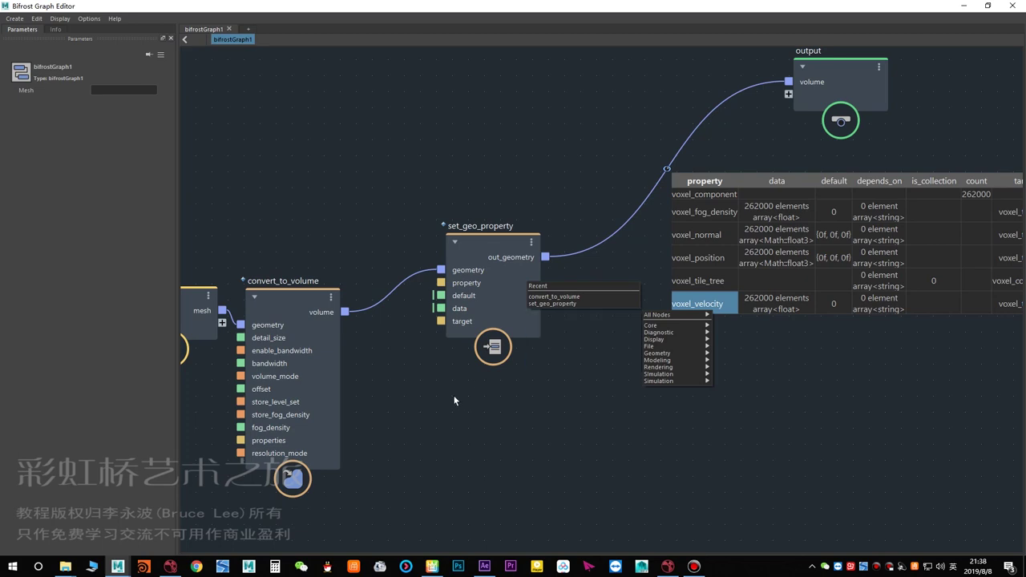
Shift set_geo_property aside and create a value node feeding its data port.
{"action": "left_click_drag", "start_coordinate": [501, 310], "coordinate": [541, 314]}
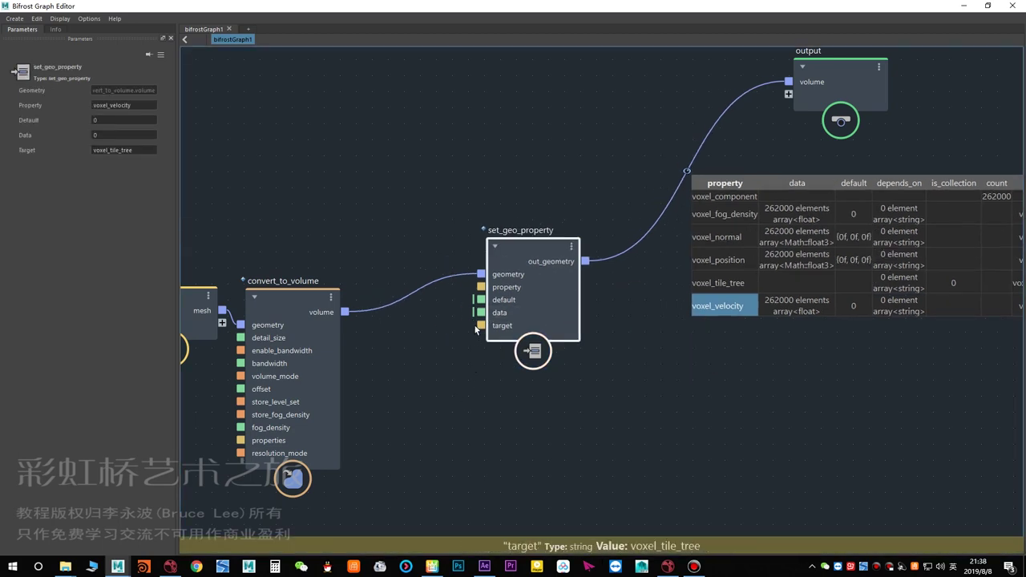
{"action": "key", "text": "v"}
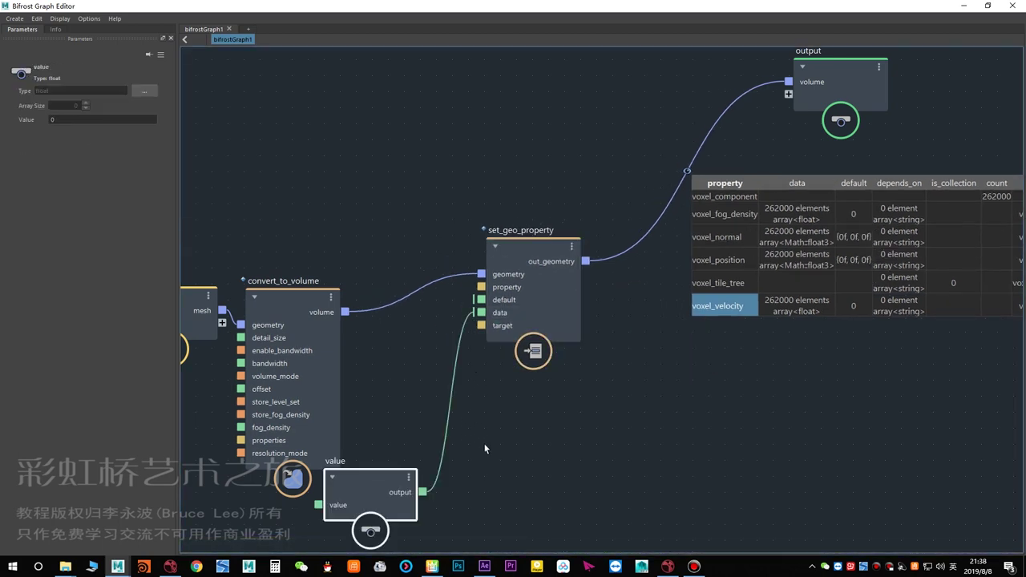
{"action": "middle_click_drag", "start_coordinate": [496, 450], "coordinate": [501, 388], "text": "alt"}
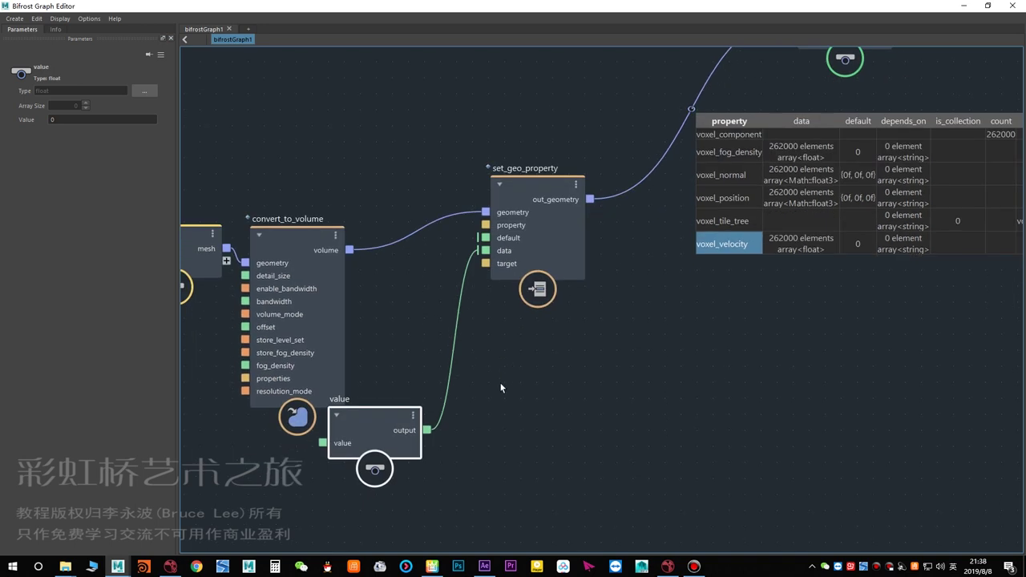
Set the value node's type to a 1D array of three-component 32-bit floating-point vectors.
{"action": "left_click", "coordinate": [145, 91]}
{"action": "left_click", "coordinate": [467, 199]}
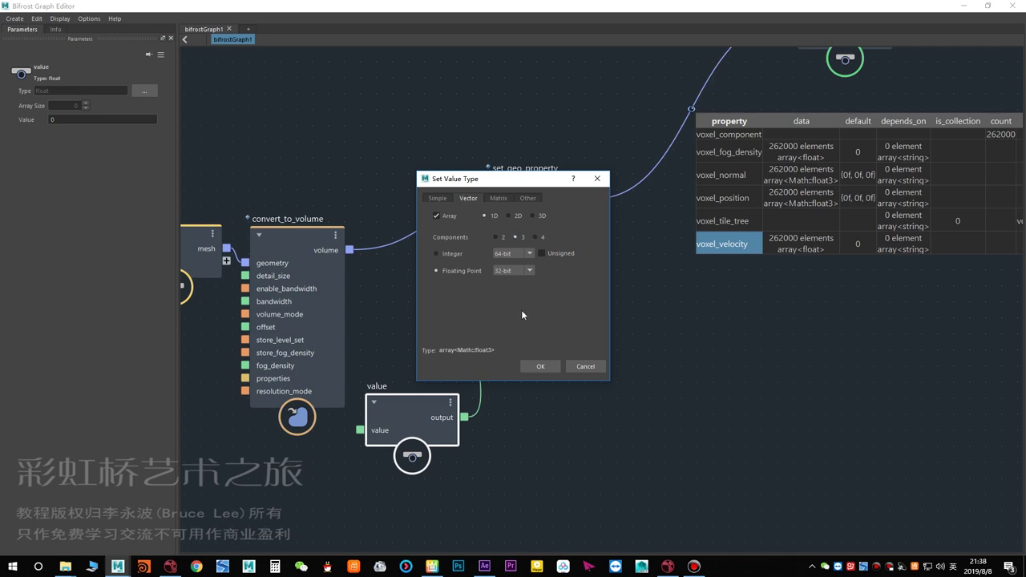
{"action": "left_click", "coordinate": [540, 366]}
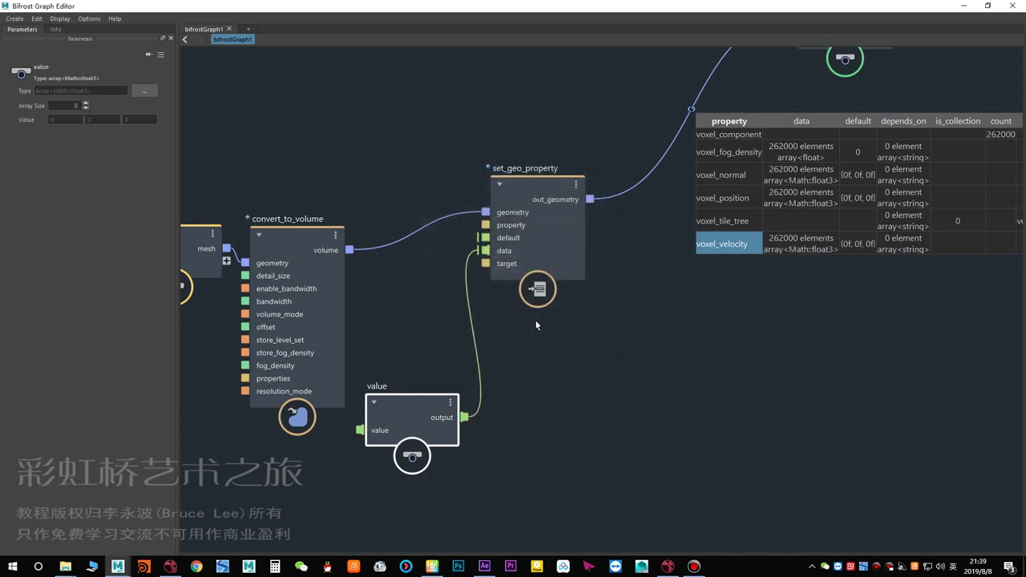
Examine the data type of voxel_velocity in the watchpoint table.
{"action": "middle_click_drag", "start_coordinate": [533, 320], "coordinate": [516, 344]}
{"action": "middle_click_drag", "start_coordinate": [532, 385], "coordinate": [492, 374]}
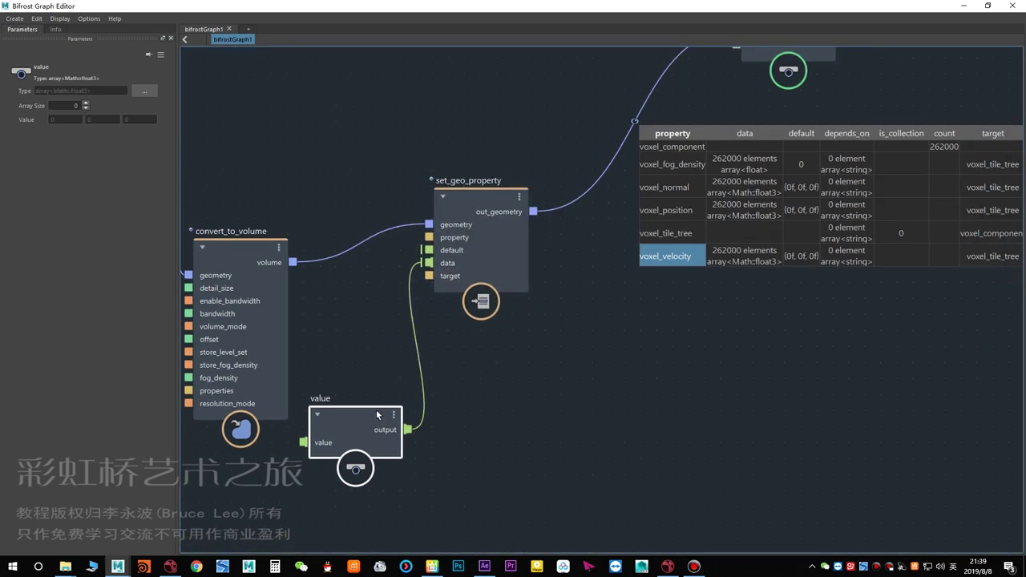
{"action": "left_click_drag", "start_coordinate": [359, 426], "coordinate": [360, 428]}
{"action": "middle_click_drag", "start_coordinate": [532, 348], "coordinate": [437, 382]}
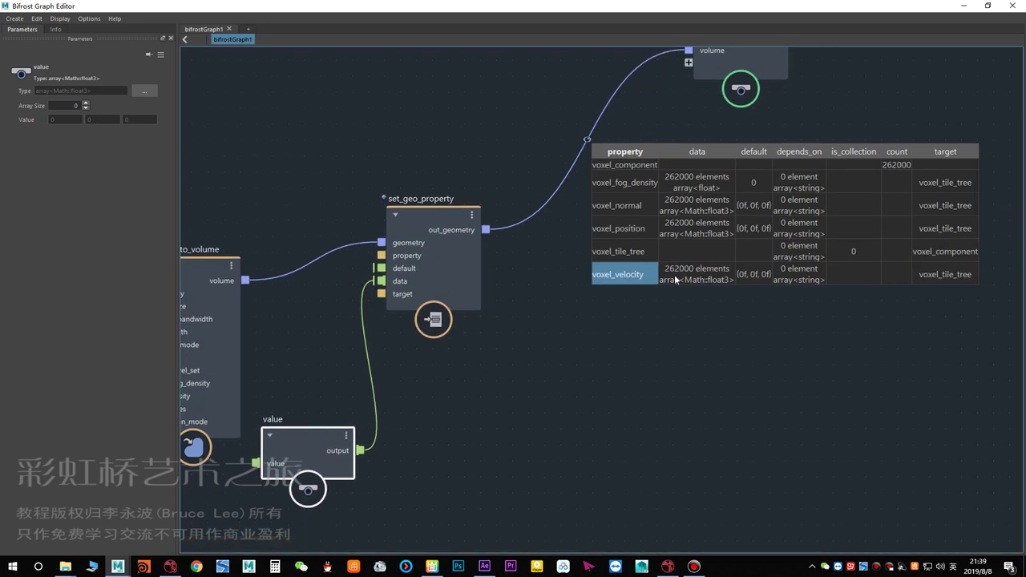
{"action": "left_click", "coordinate": [709, 277]}
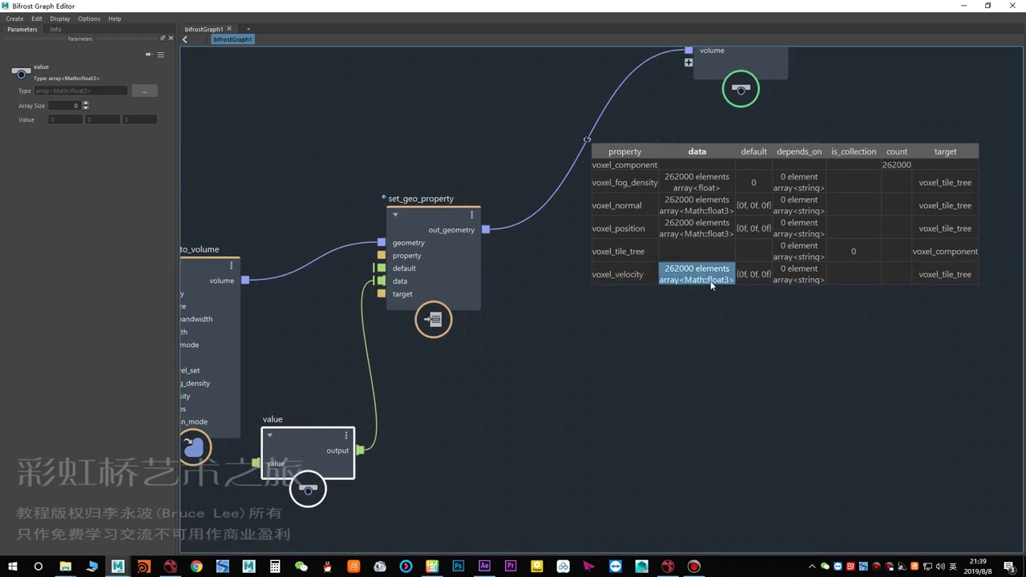
{"action": "scroll", "coordinate": [516, 364], "scroll_direction": "down", "scroll_amount": 3}
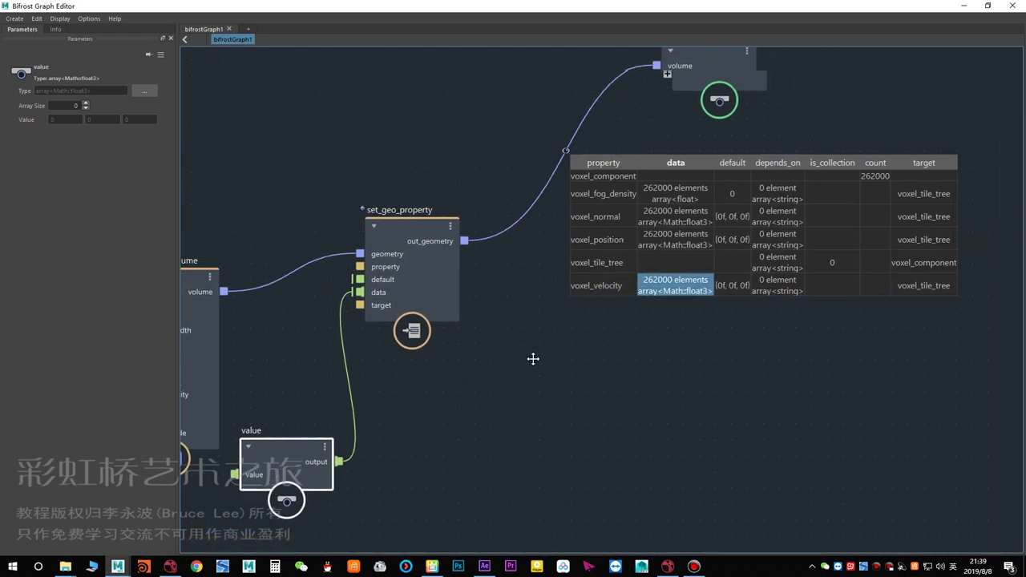
Move the output node farther from set_geo_property and add a get_geo_property node in the free space below the watchpoint table.
{"action": "left_click_drag", "start_coordinate": [649, 141], "coordinate": [738, 135]}
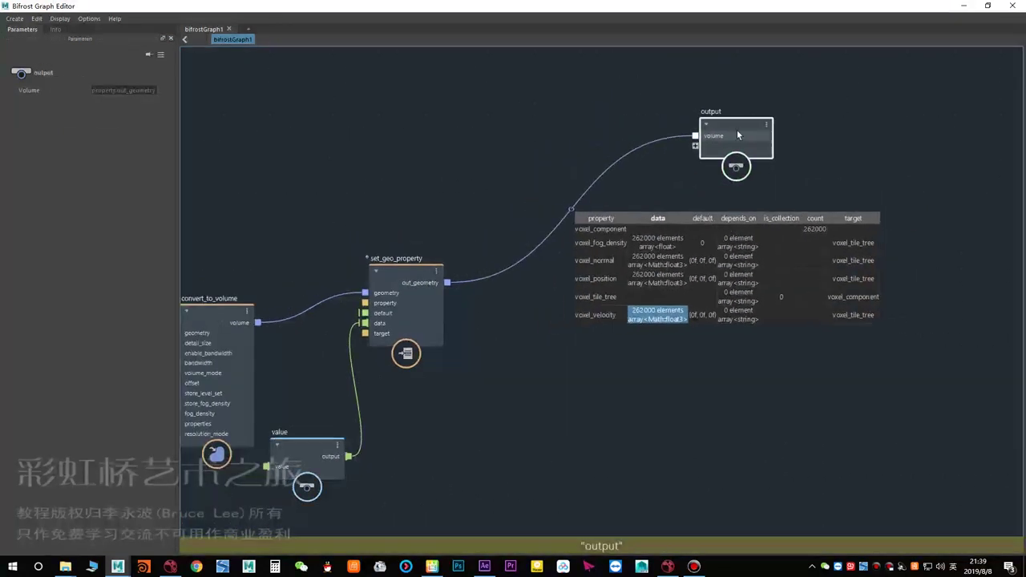
{"action": "middle_click_drag", "start_coordinate": [433, 243], "coordinate": [458, 216], "text": "alt"}
{"action": "left_click", "coordinate": [537, 303]}
{"action": "key", "text": "Tab"}
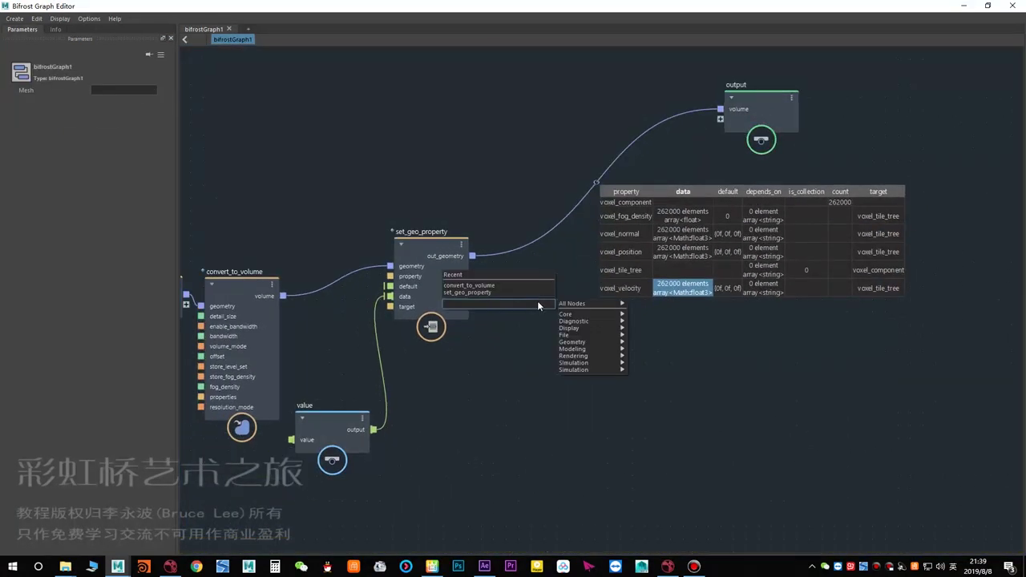
{"action": "type", "text": "get"}
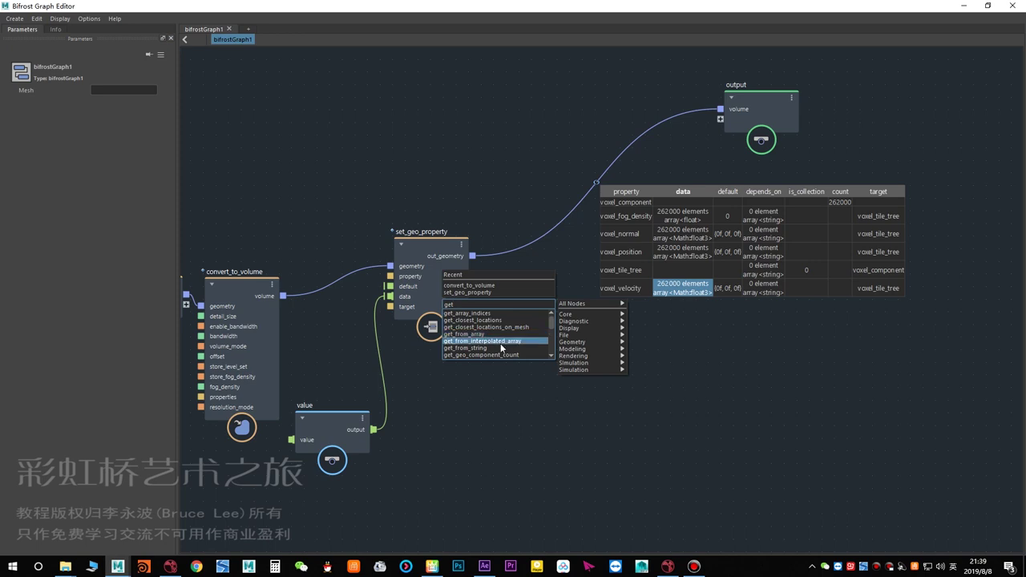
{"action": "type", "text": "_g"}
{"action": "left_click", "coordinate": [493, 320]}
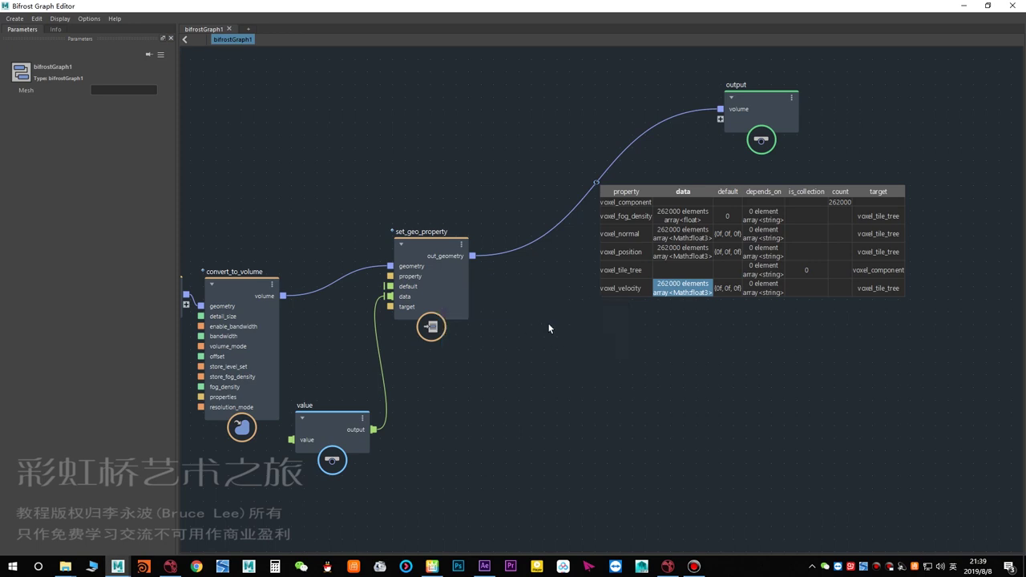
{"action": "left_click_drag", "start_coordinate": [548, 326], "coordinate": [597, 327]}
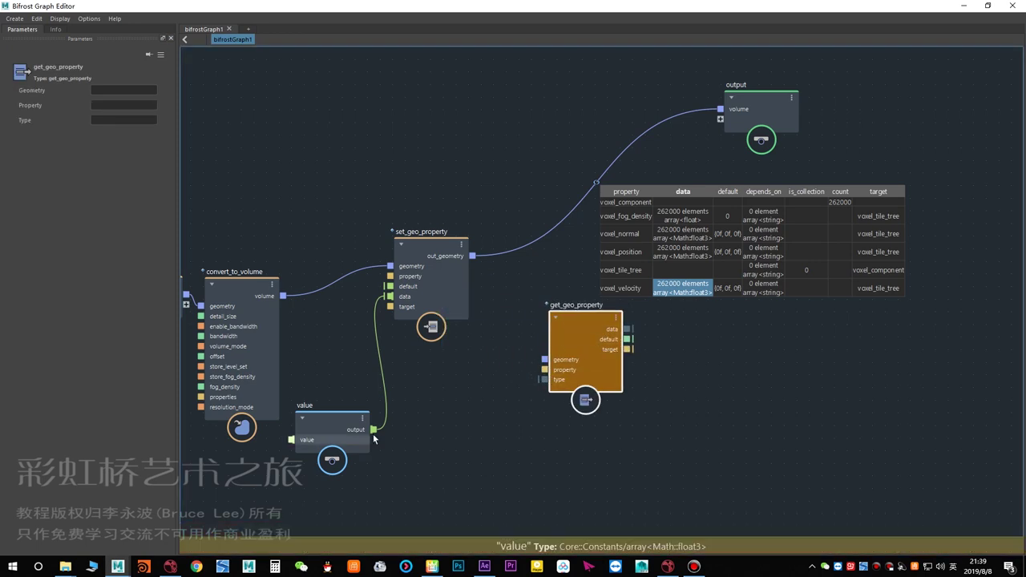
Feed get_geo_property's type from the value node and its geometry from set_geo_property, and set its property to voxel_velocity.
{"action": "left_click_drag", "start_coordinate": [373, 429], "coordinate": [546, 379]}
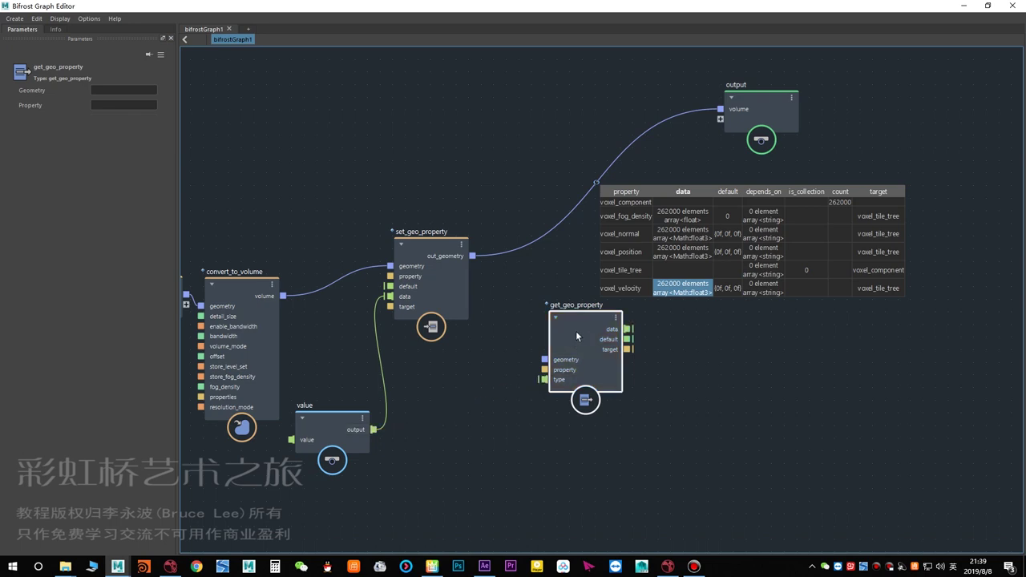
{"action": "left_click", "coordinate": [446, 270]}
{"action": "double_click", "coordinate": [92, 107]}
{"action": "left_click", "coordinate": [585, 328]}
{"action": "left_click", "coordinate": [110, 91]}
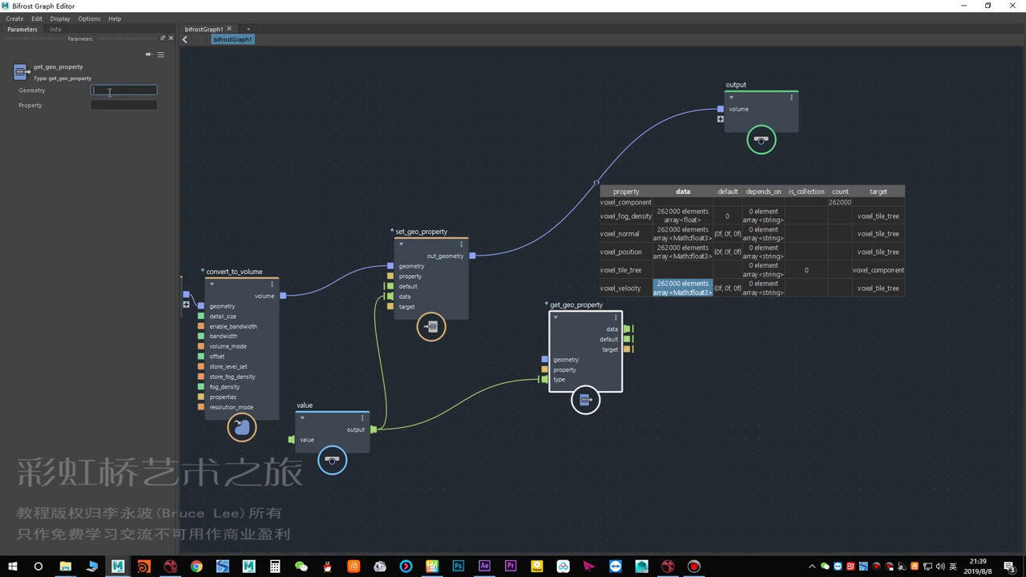
{"action": "left_click", "coordinate": [476, 259]}
{"action": "left_click_drag", "start_coordinate": [473, 257], "coordinate": [547, 357]}
{"action": "left_click_drag", "start_coordinate": [474, 257], "coordinate": [545, 360]}
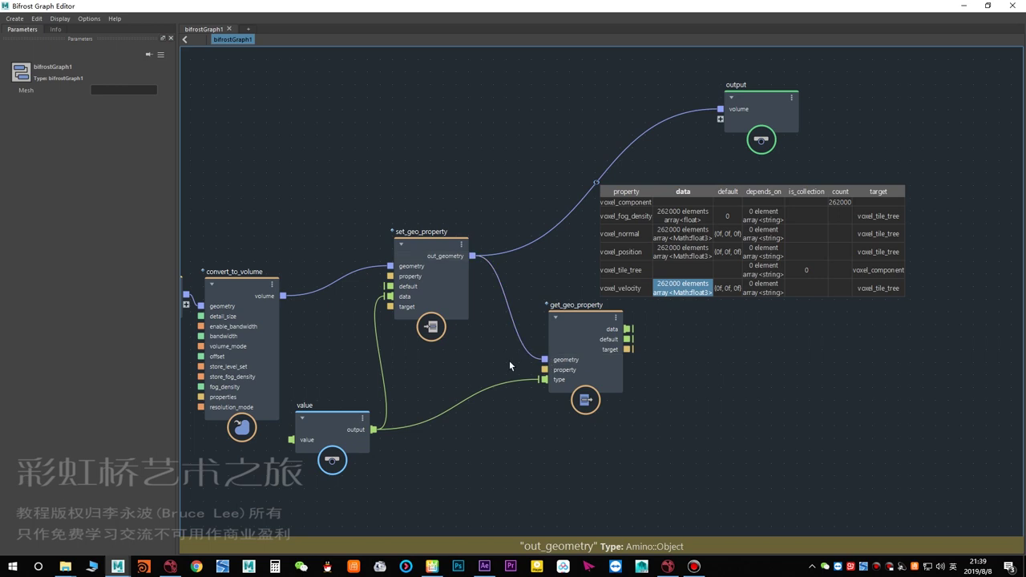
Connect get_geo_property's data to a new port on the output node and spread the two nodes apart.
{"action": "middle_click_drag", "start_coordinate": [549, 345], "coordinate": [436, 345], "text": "alt"}
{"action": "left_click", "coordinate": [517, 339]}
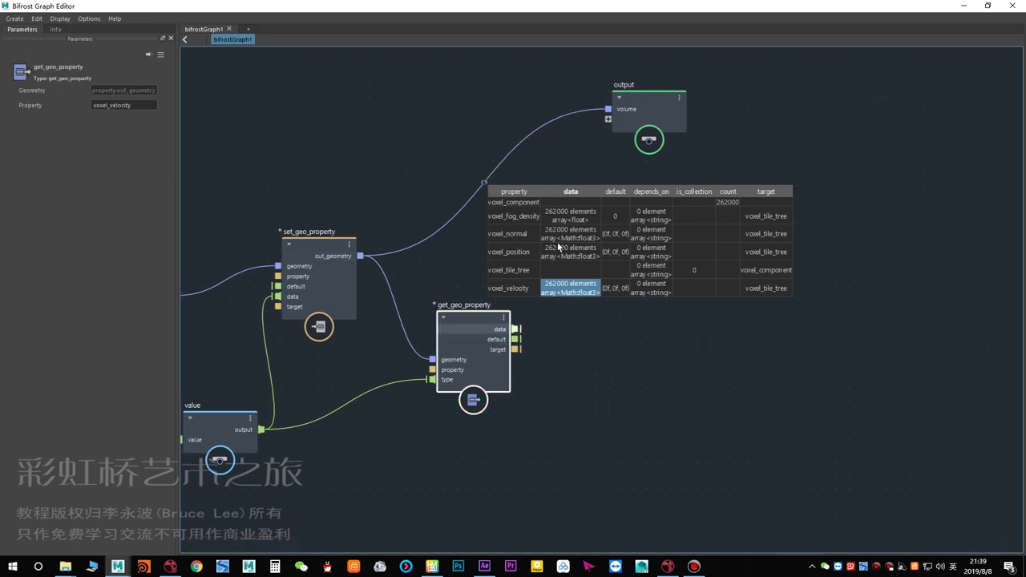
{"action": "left_click_drag", "start_coordinate": [608, 120], "coordinate": [608, 119]}
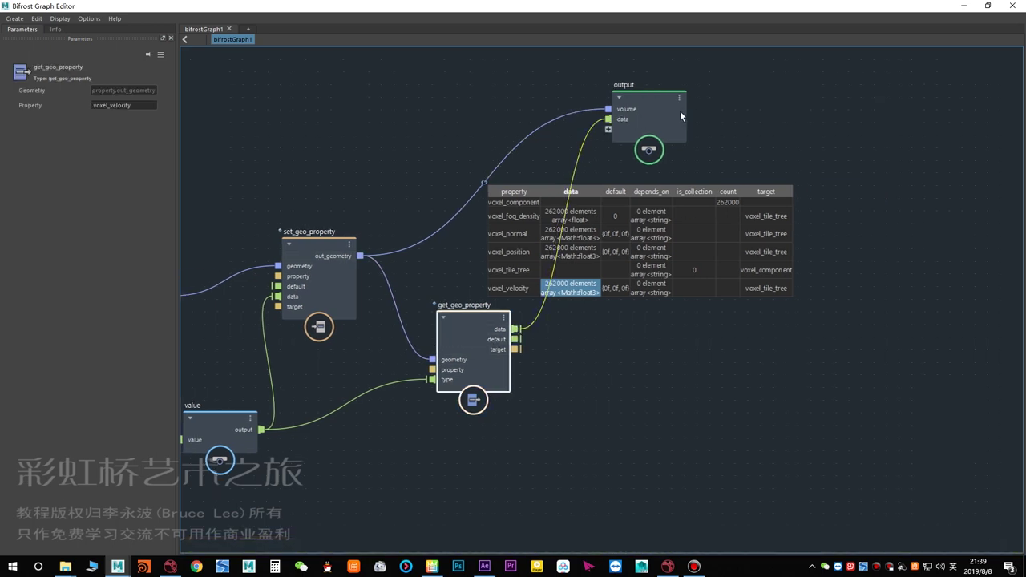
{"action": "left_click_drag", "start_coordinate": [679, 110], "coordinate": [726, 106]}
{"action": "left_click_drag", "start_coordinate": [481, 327], "coordinate": [497, 481]}
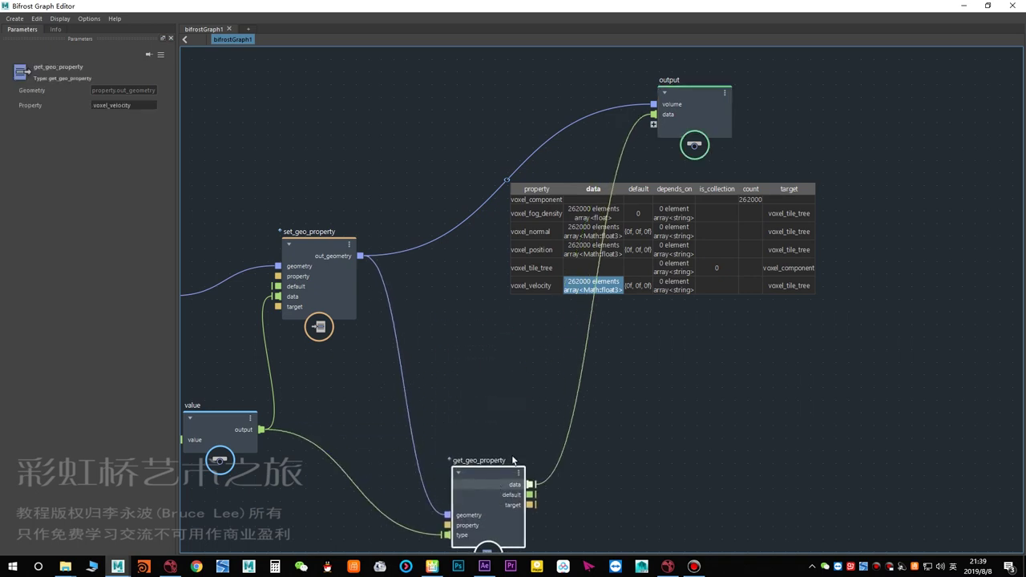
{"action": "left_click_drag", "start_coordinate": [695, 109], "coordinate": [737, 93]}
{"action": "middle_click_drag", "start_coordinate": [649, 349], "coordinate": [646, 243], "text": "alt"}
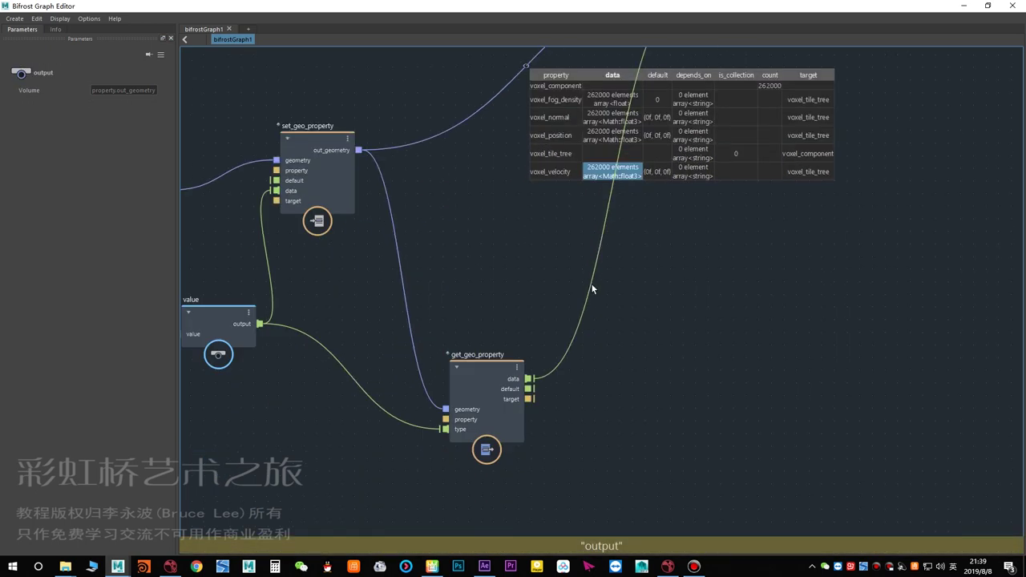
Add a watchpoint to the connection from get_geo_property's data to the output and place it close to get_geo_property.
{"action": "right_click", "coordinate": [593, 284]}
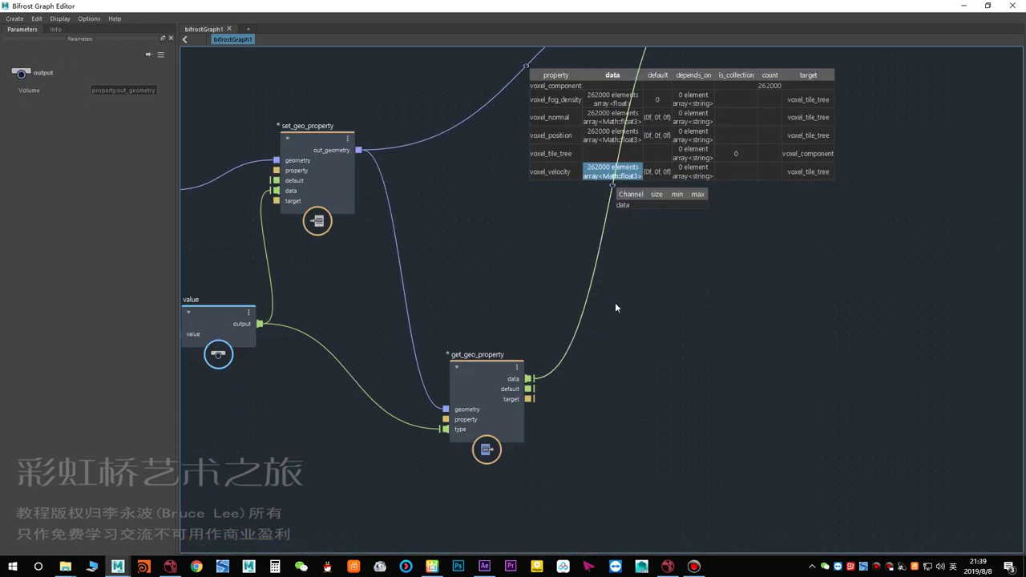
{"action": "middle_click_drag", "start_coordinate": [648, 215], "coordinate": [616, 242], "text": "alt"}
{"action": "left_click_drag", "start_coordinate": [578, 221], "coordinate": [497, 406]}
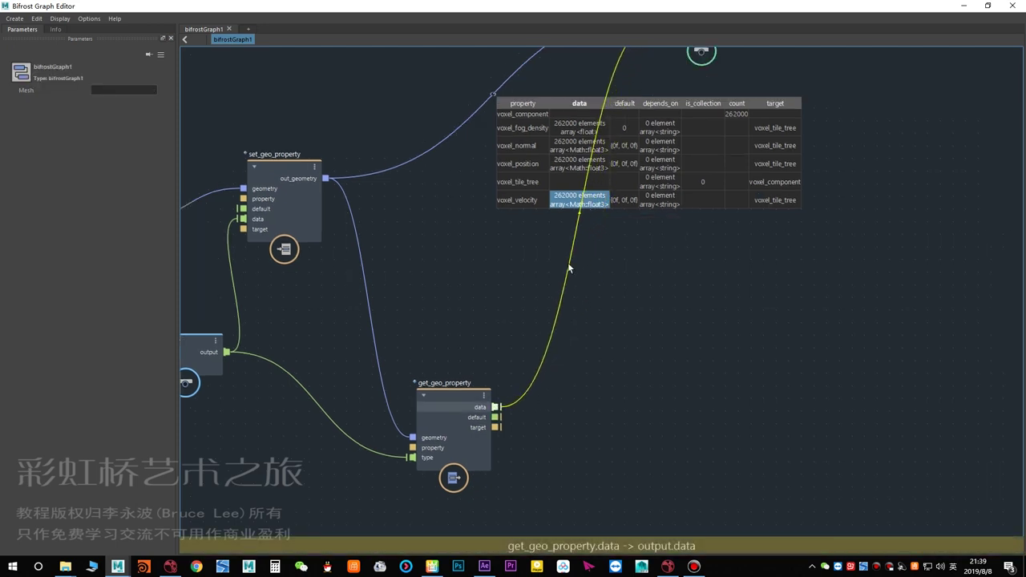
{"action": "right_click", "coordinate": [574, 220]}
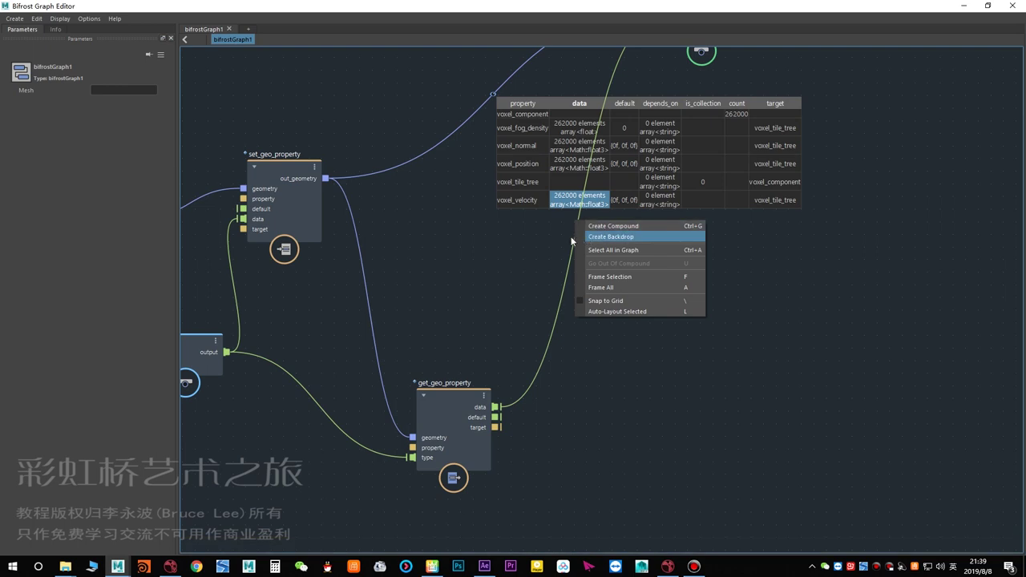
{"action": "left_click", "coordinate": [549, 229]}
{"action": "right_click", "coordinate": [576, 231]}
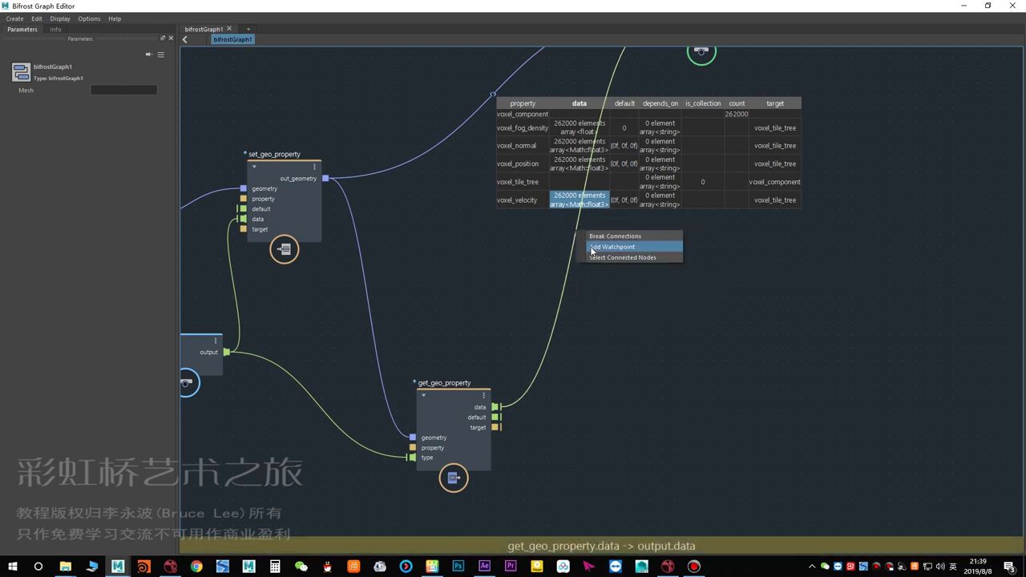
{"action": "left_click", "coordinate": [592, 250]}
{"action": "middle_click_drag", "start_coordinate": [584, 232], "coordinate": [577, 245], "text": "alt"}
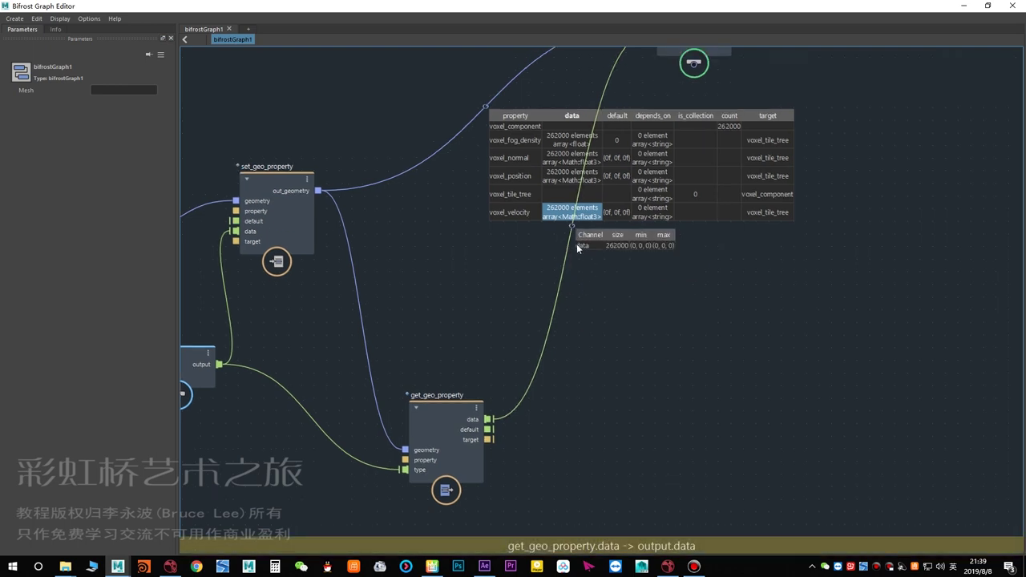
{"action": "left_click_drag", "start_coordinate": [573, 228], "coordinate": [544, 379]}
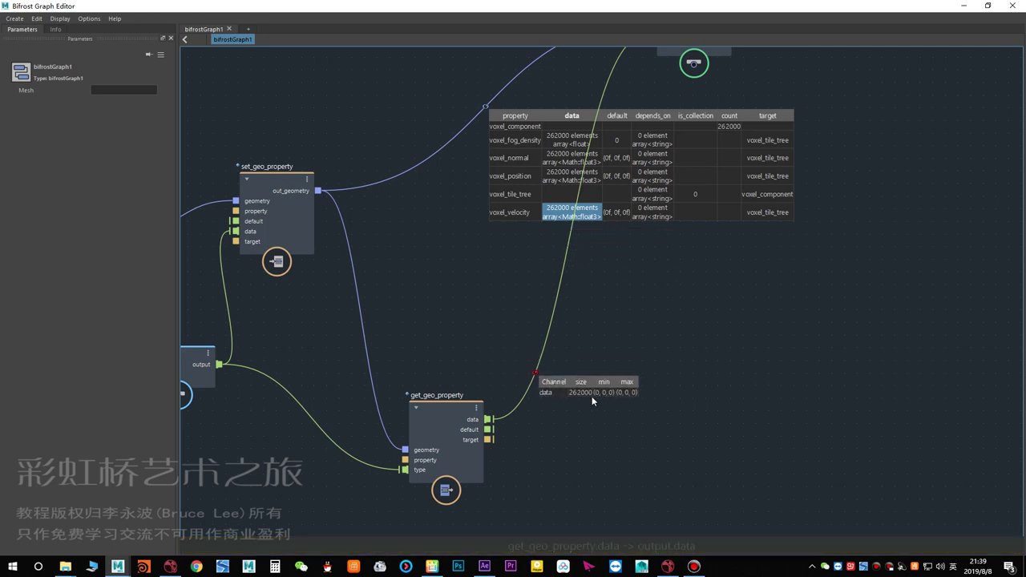
Examine the size, minimum and maximum of the voxel_velocity data in the new watchpoint.
{"action": "scroll", "coordinate": [594, 393], "scroll_direction": "up", "scroll_amount": 1}
{"action": "left_click", "coordinate": [582, 392]}
{"action": "scroll", "coordinate": [623, 396], "scroll_direction": "up", "scroll_amount": 2}
{"action": "left_click", "coordinate": [608, 391]}
{"action": "left_click", "coordinate": [628, 393]}
{"action": "left_click", "coordinate": [608, 390]}
{"action": "middle_click_drag", "start_coordinate": [692, 296], "coordinate": [791, 275]}
{"action": "scroll", "coordinate": [692, 294], "scroll_direction": "down", "scroll_amount": 3}
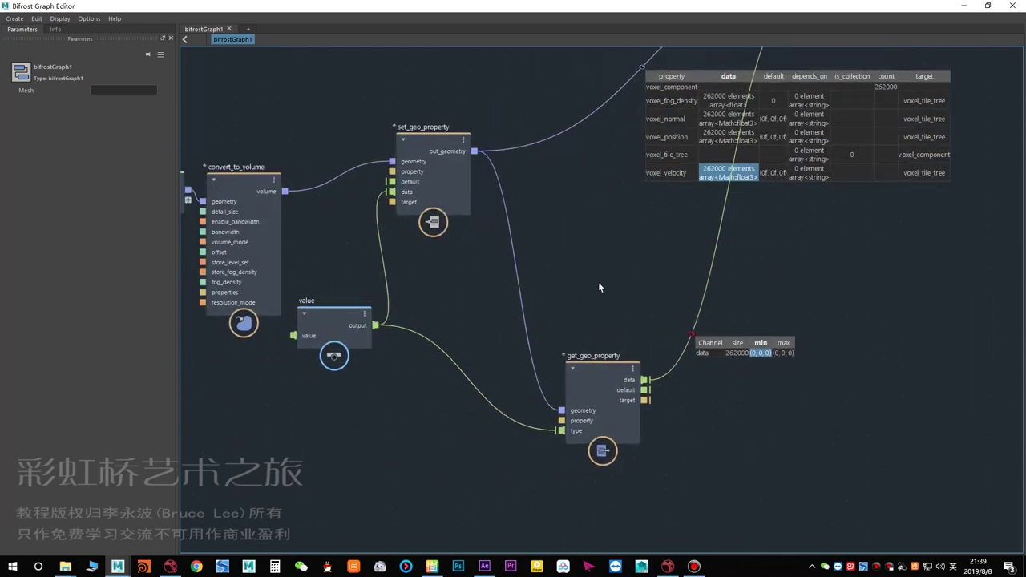
Add a get_voxel_position node and feed its geometry from set_geo_property's out_geometry.
{"action": "middle_click_drag", "start_coordinate": [628, 258], "coordinate": [564, 259]}
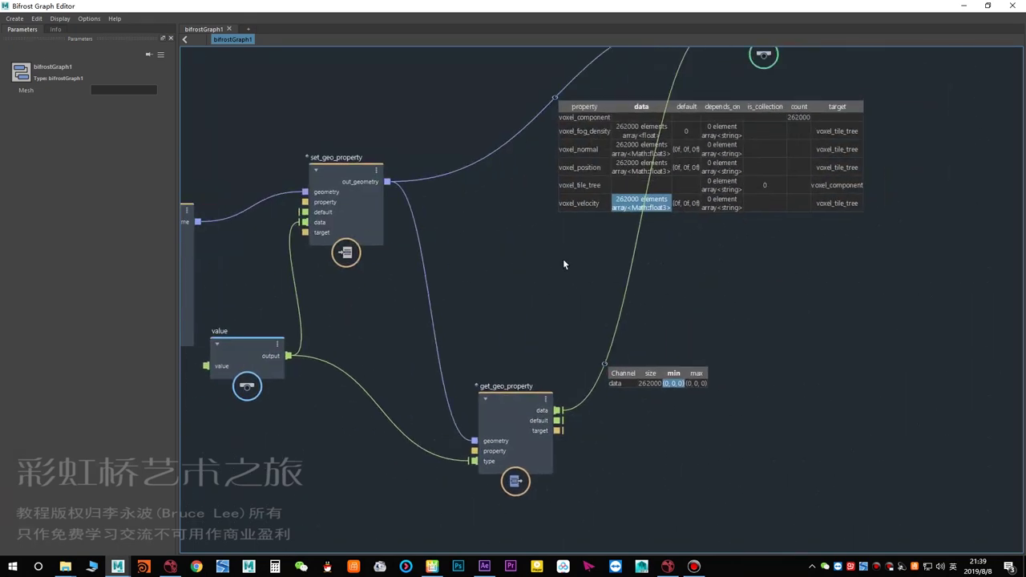
{"action": "key", "text": "Tab"}
{"action": "type", "text": "getvo"}
{"action": "left_click", "coordinate": [518, 271]}
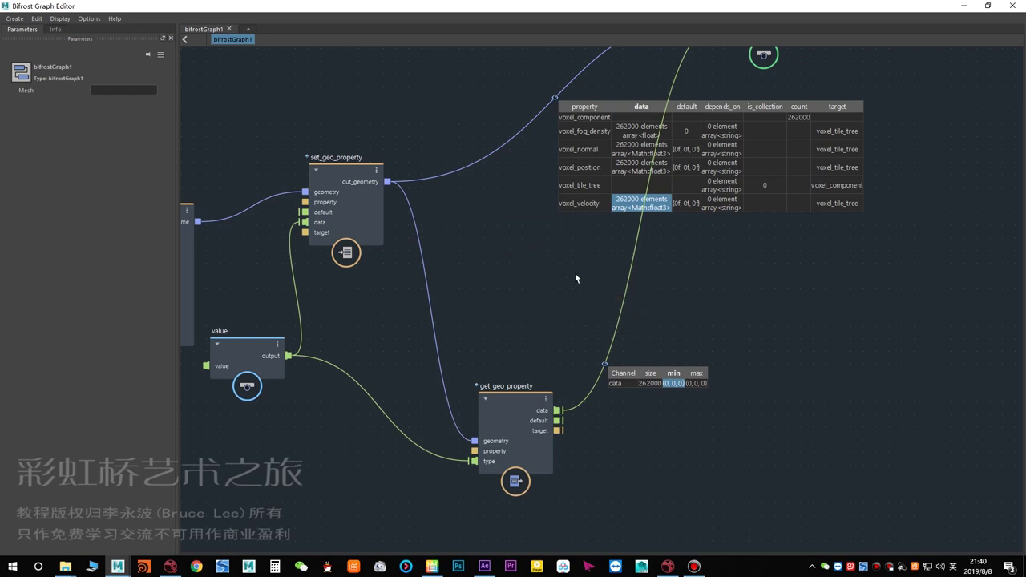
{"action": "left_click_drag", "start_coordinate": [549, 279], "coordinate": [514, 233]}
{"action": "left_click_drag", "start_coordinate": [390, 181], "coordinate": [488, 246]}
{"action": "middle_click_drag", "start_coordinate": [476, 292], "coordinate": [399, 351]}
{"action": "left_click", "coordinate": [571, 288]}
{"action": "middle_click_drag", "start_coordinate": [497, 355], "coordinate": [500, 326]}
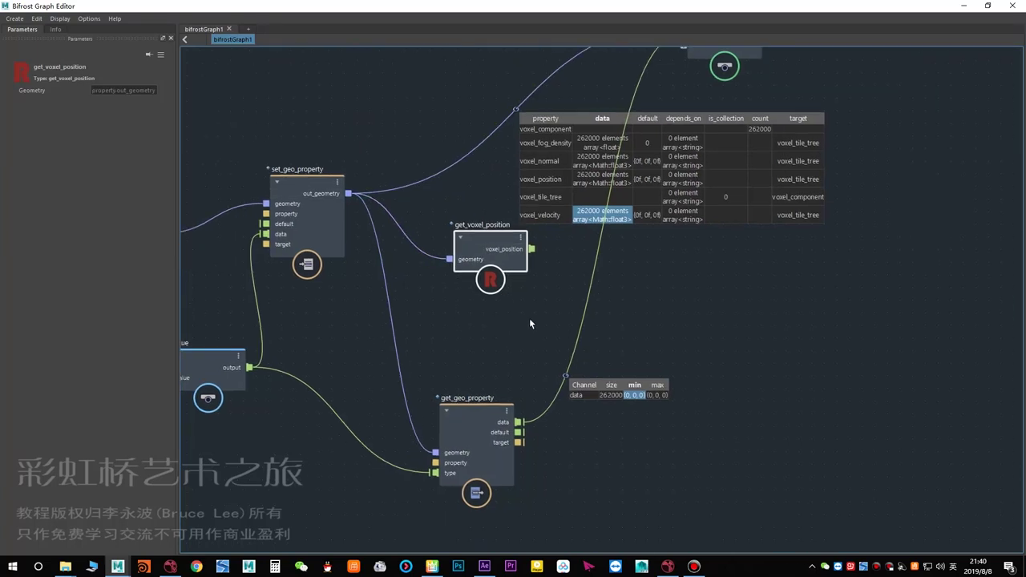
Add a second set_geo_property node beside get_voxel_position.
{"action": "left_click", "coordinate": [530, 320]}
{"action": "key", "text": "Tab"}
{"action": "type", "text": "setg"}
{"action": "left_click", "coordinate": [553, 296]}
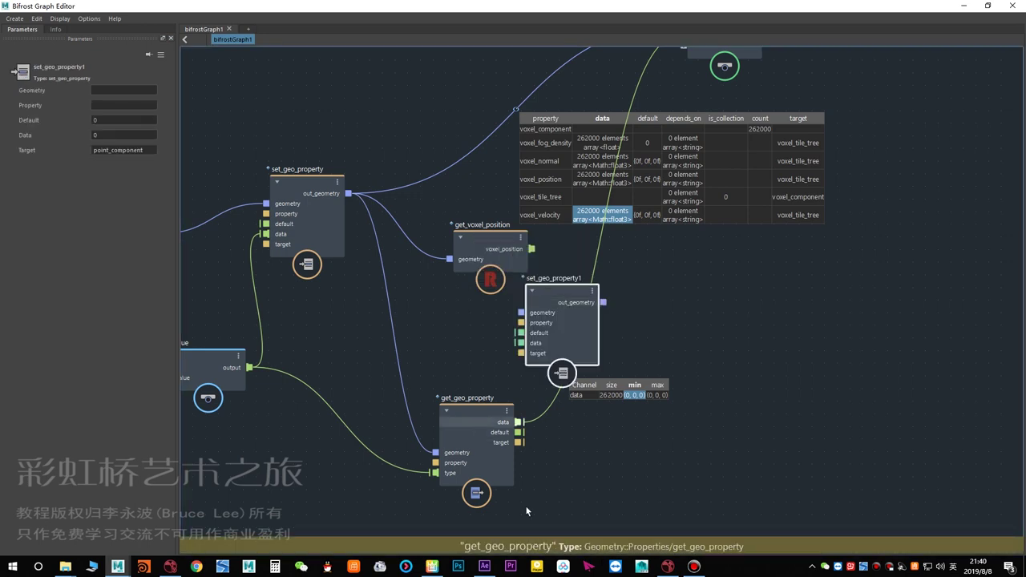
Move get_geo_property well below the other nodes and shift get_voxel_position closer to the first set_geo_property.
{"action": "left_click_drag", "start_coordinate": [478, 422], "coordinate": [526, 556]}
{"action": "middle_click_drag", "start_coordinate": [498, 387], "coordinate": [472, 300]}
{"action": "scroll", "coordinate": [513, 457], "scroll_direction": "down", "scroll_amount": 3}
{"action": "middle_click_drag", "start_coordinate": [511, 525], "coordinate": [708, 532]}
{"action": "left_click_drag", "start_coordinate": [507, 517], "coordinate": [312, 534]}
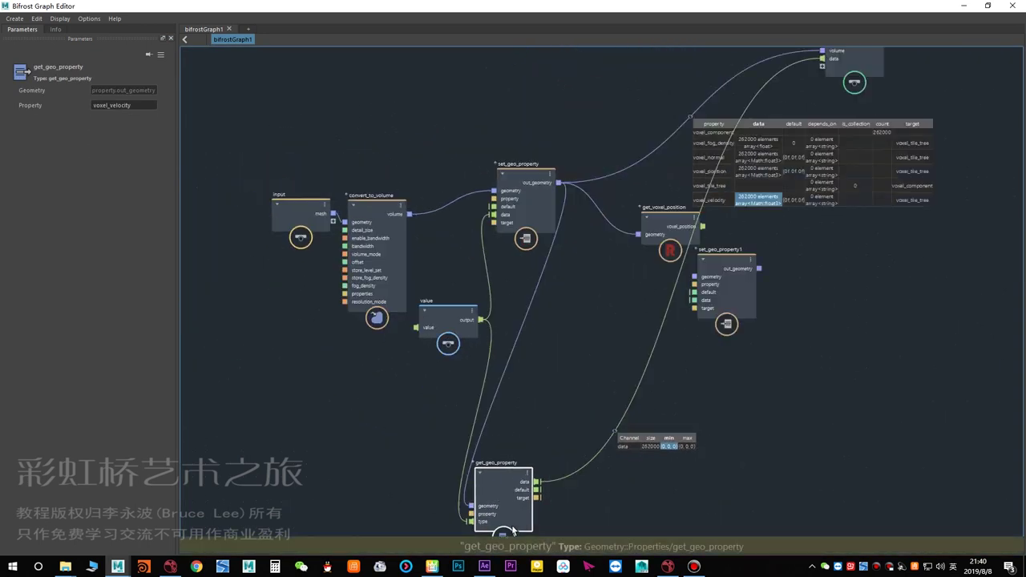
{"action": "middle_click_drag", "start_coordinate": [581, 321], "coordinate": [506, 358]}
{"action": "left_click_drag", "start_coordinate": [433, 516], "coordinate": [632, 530]}
{"action": "middle_click_drag", "start_coordinate": [484, 452], "coordinate": [344, 497]}
{"action": "scroll", "coordinate": [448, 311], "scroll_direction": "up", "scroll_amount": 1}
{"action": "left_click", "coordinate": [427, 319]}
{"action": "left_click_drag", "start_coordinate": [427, 320], "coordinate": [394, 319]}
{"action": "scroll", "coordinate": [450, 313], "scroll_direction": "up", "scroll_amount": 4}
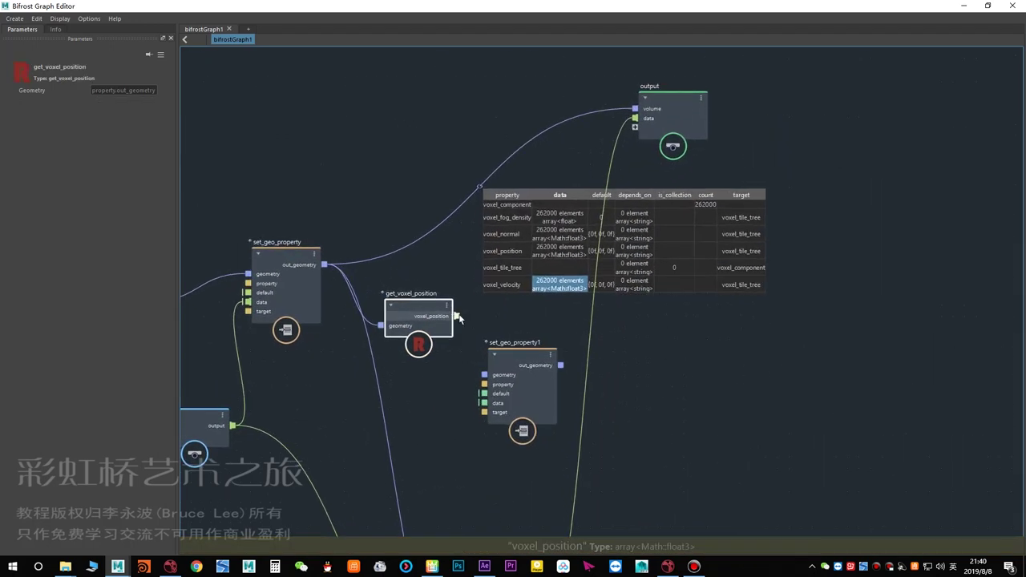
Connect the first set_geo_property's out_geometry to the geometry input of the second set_geo_property node.
{"action": "left_click_drag", "start_coordinate": [460, 317], "coordinate": [469, 421]}
{"action": "middle_click_drag", "start_coordinate": [459, 332], "coordinate": [449, 257]}
{"action": "left_click", "coordinate": [442, 373]}
{"action": "left_click", "coordinate": [537, 314]}
{"action": "left_click", "coordinate": [490, 322]}
{"action": "middle_click_drag", "start_coordinate": [451, 360], "coordinate": [552, 318]}
{"action": "scroll", "coordinate": [549, 245], "scroll_direction": "down", "scroll_amount": 2}
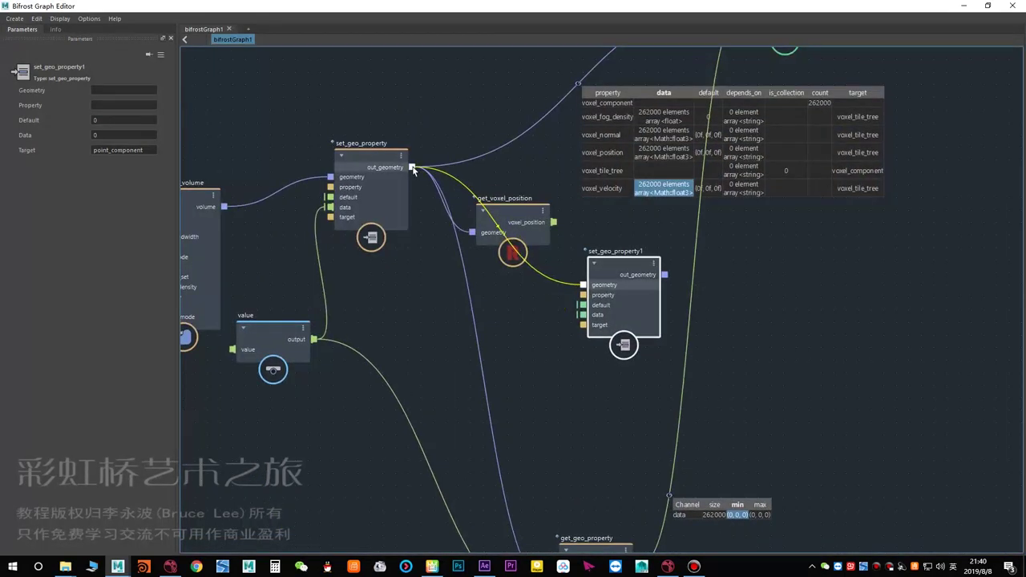
{"action": "left_click", "coordinate": [412, 168]}
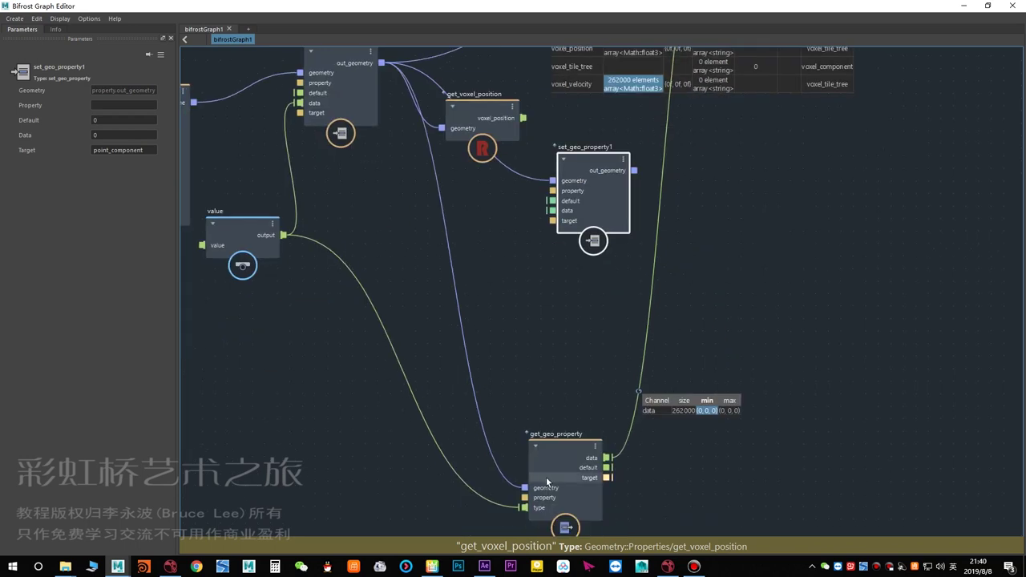
Set the second set_geo_property node's property to voxel_velocity, matching get_geo_property.
{"action": "left_click", "coordinate": [545, 477]}
{"action": "left_click", "coordinate": [126, 106]}
{"action": "left_click", "coordinate": [602, 172]}
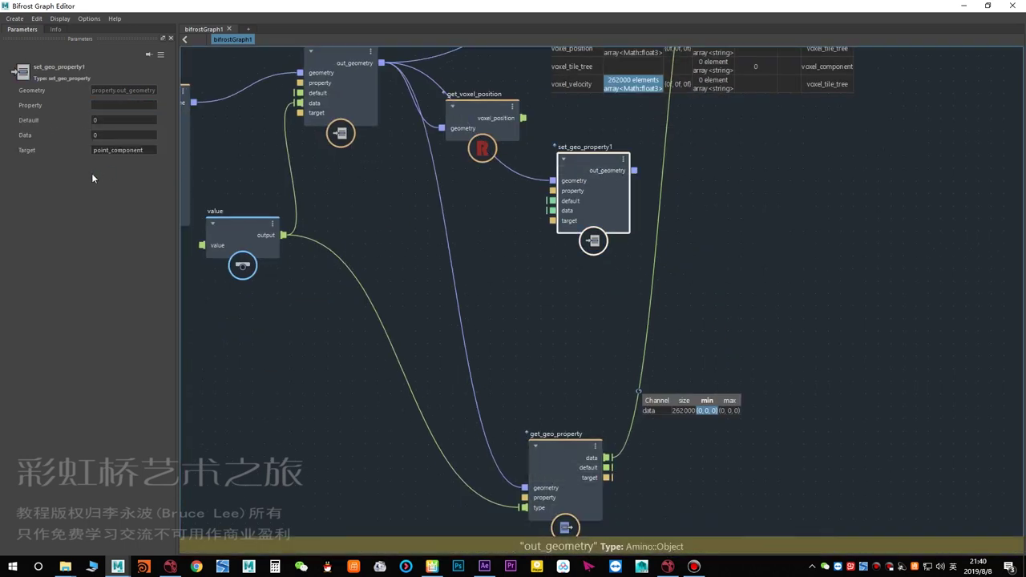
{"action": "left_click", "coordinate": [123, 105]}
{"action": "type", "text": "voxel_velocity"}
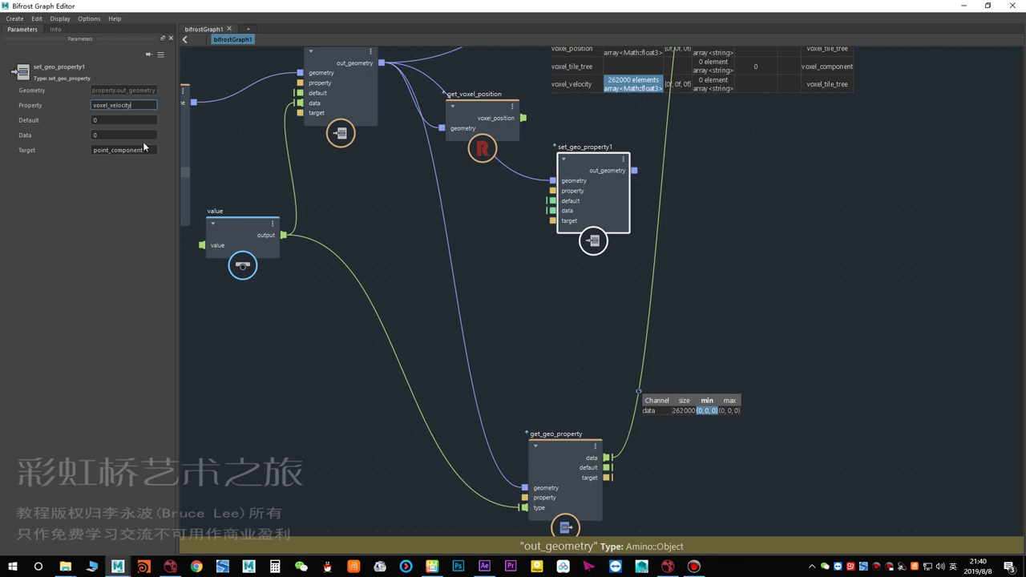
{"action": "left_click", "coordinate": [540, 275]}
Delete the second set_geo_property node.
{"action": "left_click", "coordinate": [597, 185]}
{"action": "middle_click_drag", "start_coordinate": [530, 196], "coordinate": [478, 292], "text": "alt"}
{"action": "right_click_drag", "start_coordinate": [517, 278], "coordinate": [532, 259], "text": "alt"}
{"action": "key", "text": "Delete"}
Add a set_geo_property_data node and feed its geometry from set_geo_property's out_geometry.
{"action": "key", "text": "Tab"}
{"action": "type", "text": "setg"}
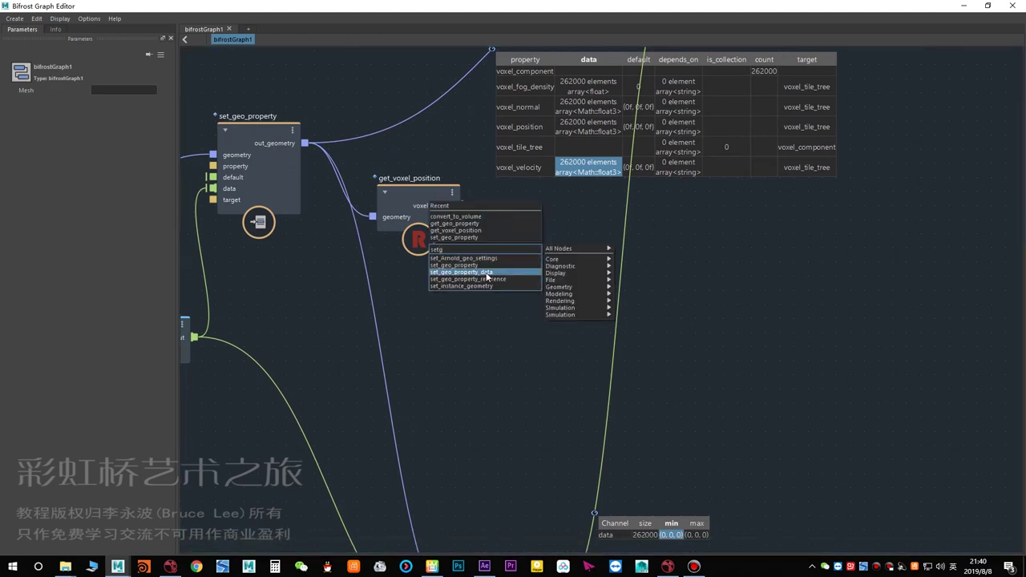
{"action": "left_click", "coordinate": [485, 272]}
{"action": "left_click_drag", "start_coordinate": [493, 284], "coordinate": [304, 142]}
{"action": "middle_click_drag", "start_coordinate": [501, 387], "coordinate": [494, 301], "text": "alt"}
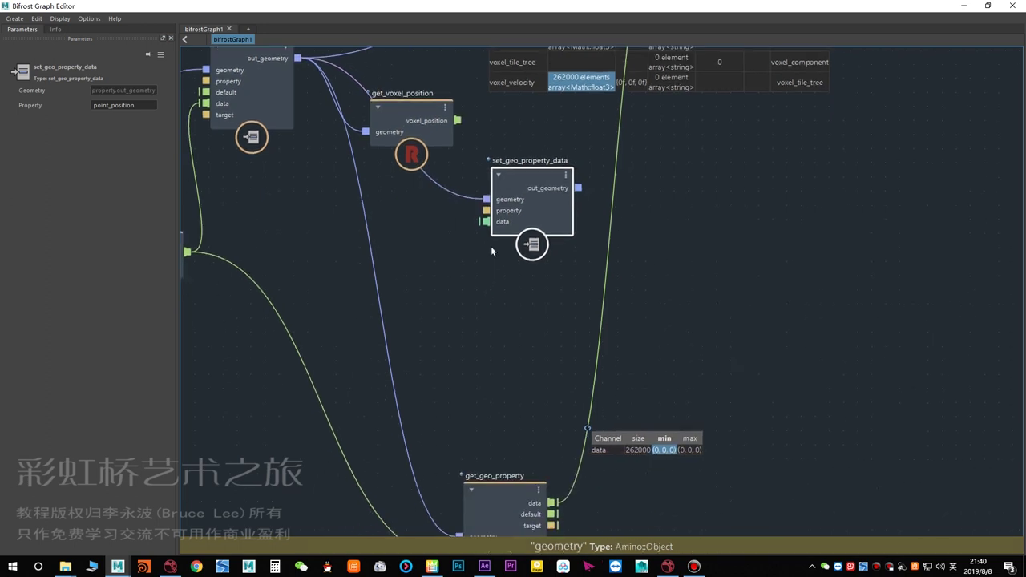
Set set_geo_property_data's property to voxel_velocity and feed its data from get_voxel_position's voxel_position.
{"action": "middle_click_drag", "start_coordinate": [492, 248], "coordinate": [496, 292], "text": "alt"}
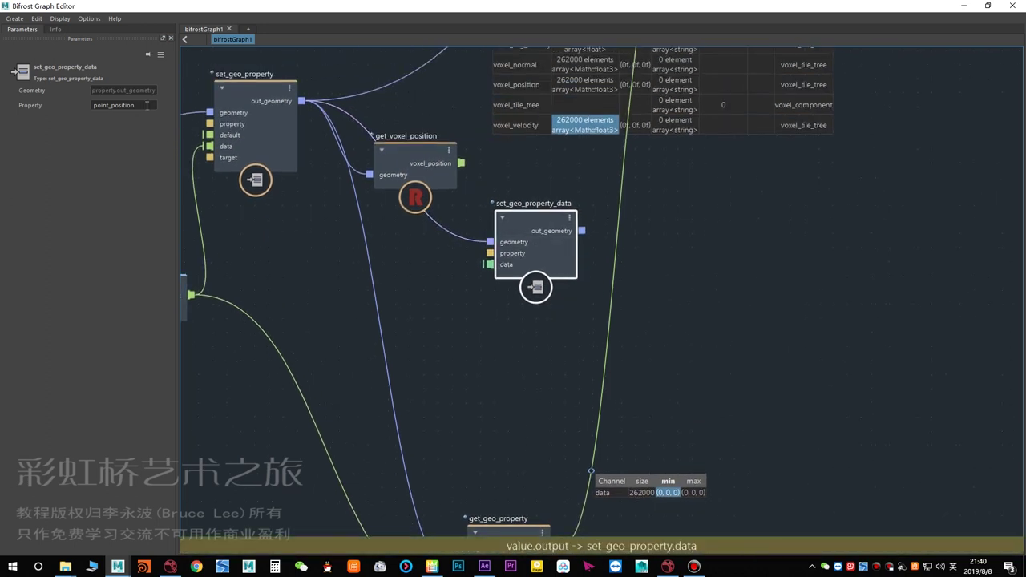
{"action": "left_click", "coordinate": [414, 311]}
{"action": "left_click_drag", "start_coordinate": [519, 214], "coordinate": [543, 215]}
{"action": "left_click_drag", "start_coordinate": [467, 165], "coordinate": [460, 163]}
{"action": "middle_click_drag", "start_coordinate": [508, 164], "coordinate": [485, 176], "text": "alt"}
{"action": "left_click", "coordinate": [487, 178]}
{"action": "left_click", "coordinate": [525, 262]}
Rewire get_geo_property's geometry input to take set_geo_property_data's out_geometry.
{"action": "middle_click_drag", "start_coordinate": [486, 354], "coordinate": [408, 383]}
{"action": "left_click_drag", "start_coordinate": [517, 272], "coordinate": [478, 302]}
{"action": "left_click", "coordinate": [516, 274]}
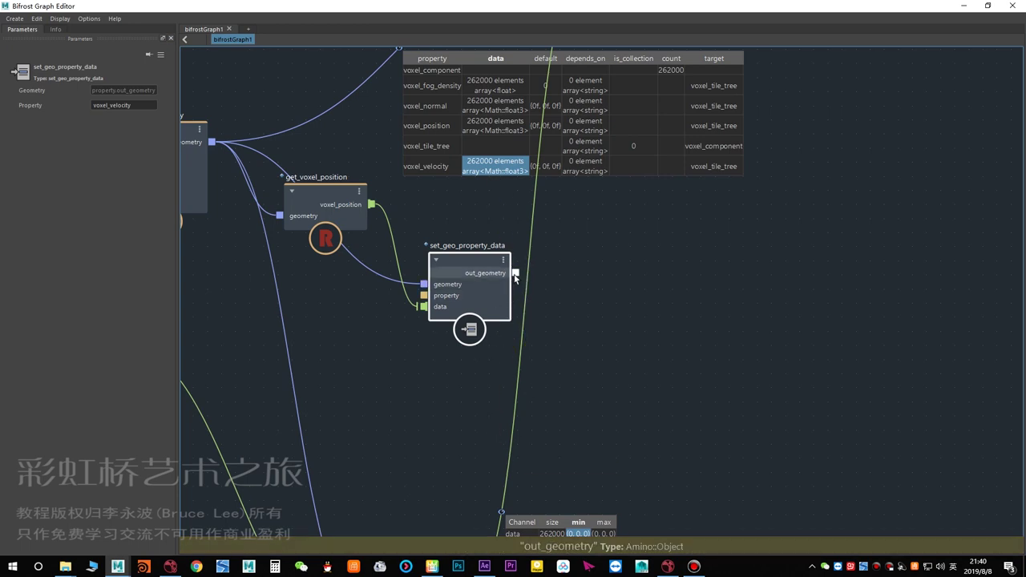
{"action": "middle_click_drag", "start_coordinate": [433, 431], "coordinate": [457, 163], "text": "alt"}
{"action": "left_click_drag", "start_coordinate": [387, 326], "coordinate": [398, 350]}
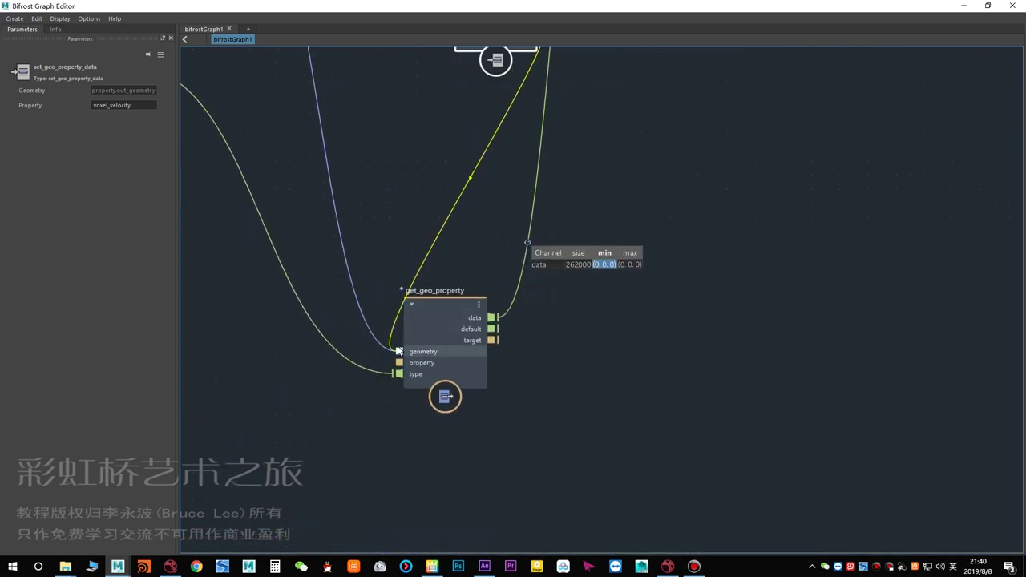
{"action": "middle_click_drag", "start_coordinate": [406, 242], "coordinate": [386, 286], "text": "alt"}
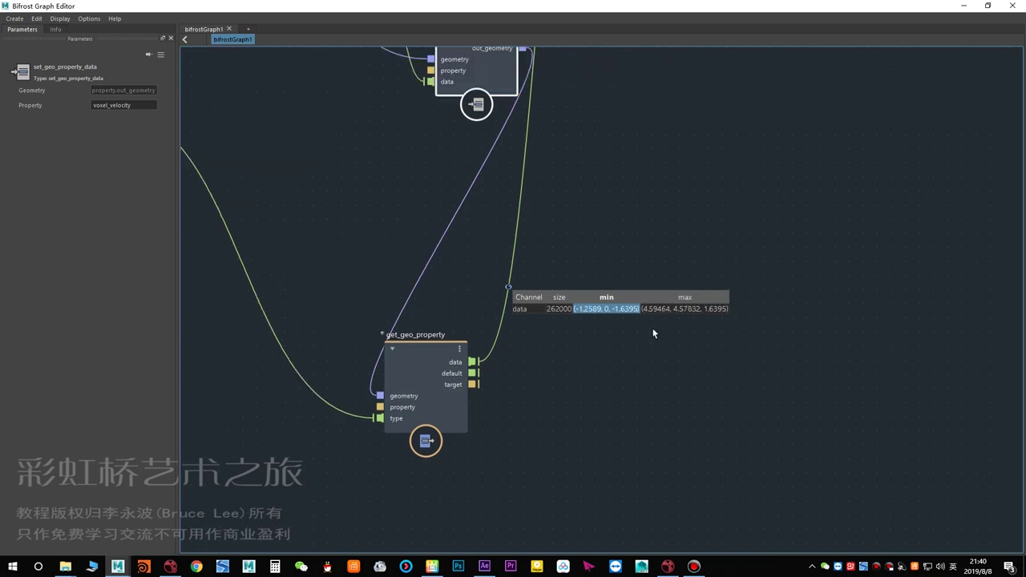
Examine the minimum and maximum voxel_velocity values in the watchpoint on get_geo_property's data connection.
{"action": "scroll", "coordinate": [653, 327], "scroll_direction": "up", "scroll_amount": 1}
{"action": "left_click", "coordinate": [653, 310]}
{"action": "left_click", "coordinate": [605, 306]}
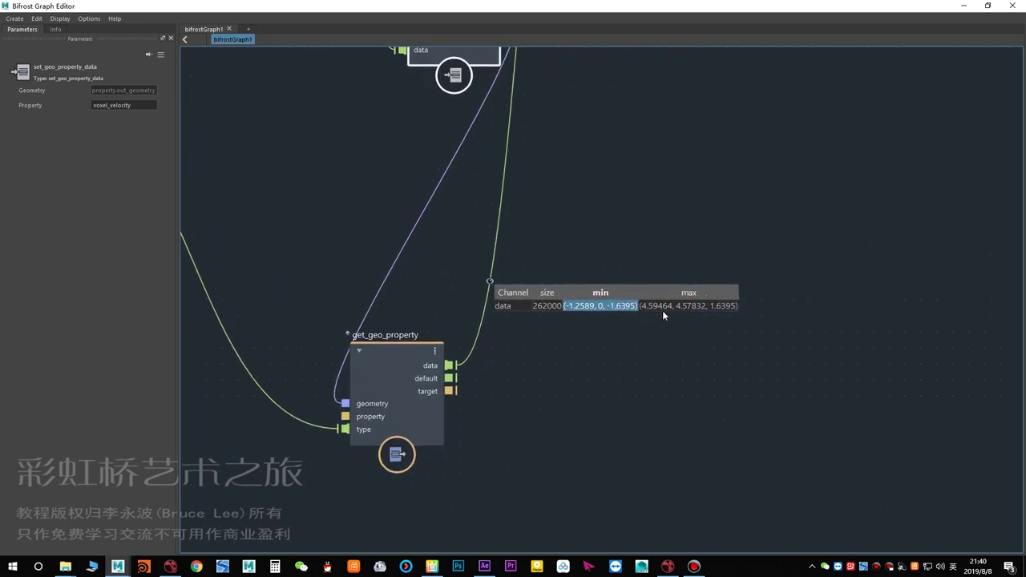
Reposition the set_geo_property_data and get_voxel_position nodes to open up the graph layout.
{"action": "middle_click_drag", "start_coordinate": [591, 172], "coordinate": [609, 465], "text": "alt"}
{"action": "left_click_drag", "start_coordinate": [446, 311], "coordinate": [353, 367]}
{"action": "middle_click_drag", "start_coordinate": [459, 304], "coordinate": [564, 279], "text": "alt"}
{"action": "left_click_drag", "start_coordinate": [442, 221], "coordinate": [425, 217]}
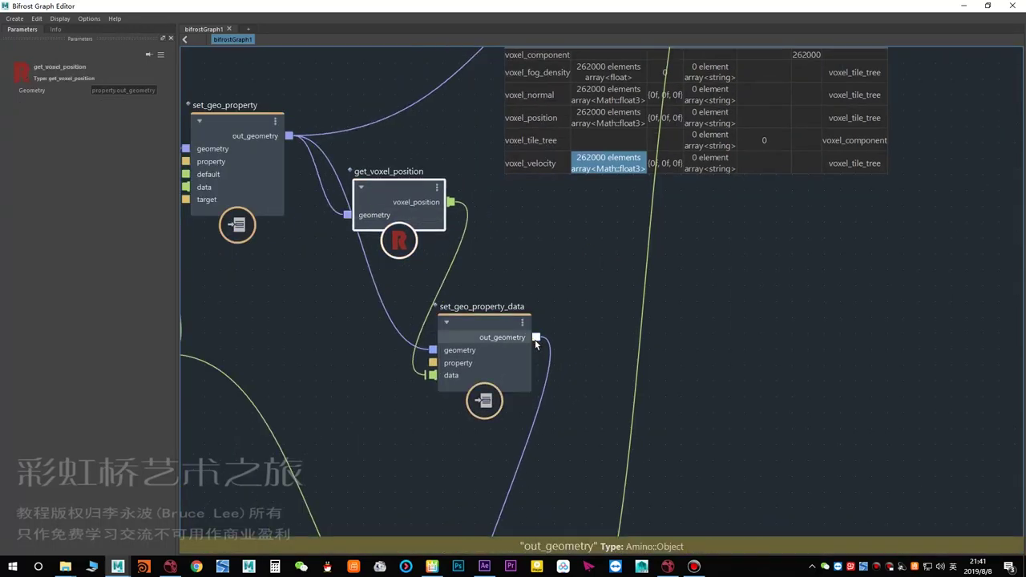
Add a volume_scope node from the Diagnostic Display category and place it near the output node.
{"action": "left_click", "coordinate": [535, 337]}
{"action": "middle_click_drag", "start_coordinate": [581, 238], "coordinate": [543, 397], "text": "alt"}
{"action": "scroll", "coordinate": [545, 417], "scroll_direction": "down", "scroll_amount": 2}
{"action": "left_click", "coordinate": [544, 404]}
{"action": "key", "text": "Tab"}
{"action": "mouse_move", "coordinate": [653, 436]}
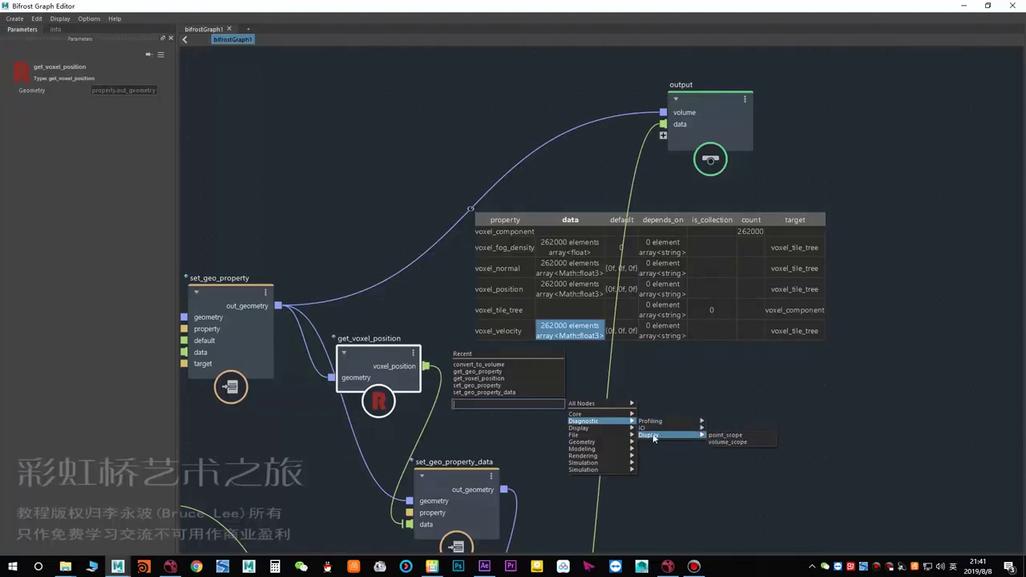
{"action": "left_click", "coordinate": [728, 442]}
{"action": "left_click_drag", "start_coordinate": [543, 435], "coordinate": [556, 27]}
Rearrange the set_geo_property, get_voxel_position and set_geo_property_data nodes so their connections are easier to read.
{"action": "middle_click_drag", "start_coordinate": [453, 178], "coordinate": [613, 125], "text": "alt"}
{"action": "scroll", "coordinate": [492, 221], "scroll_direction": "down", "scroll_amount": 2}
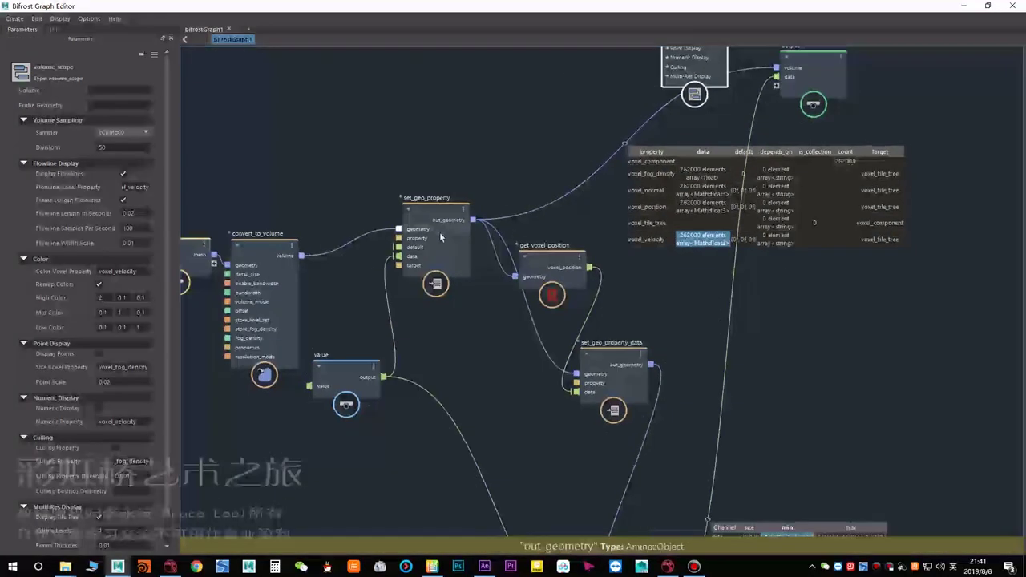
{"action": "left_click_drag", "start_coordinate": [439, 232], "coordinate": [407, 182]}
{"action": "left_click_drag", "start_coordinate": [553, 258], "coordinate": [559, 228]}
{"action": "left_click_drag", "start_coordinate": [605, 355], "coordinate": [564, 352]}
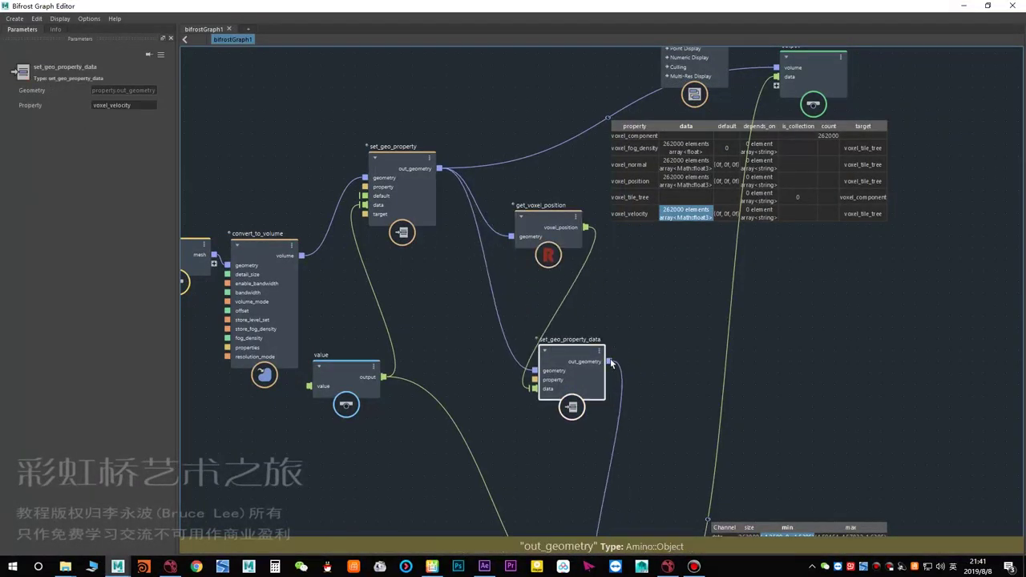
Connect set_geo_property_data's out_geometry to volume_scope's volume input.
{"action": "middle_click_drag", "start_coordinate": [523, 207], "coordinate": [401, 352], "text": "alt"}
{"action": "left_click_drag", "start_coordinate": [538, 147], "coordinate": [536, 149]}
{"action": "middle_click_drag", "start_coordinate": [467, 165], "coordinate": [454, 164], "text": "alt"}
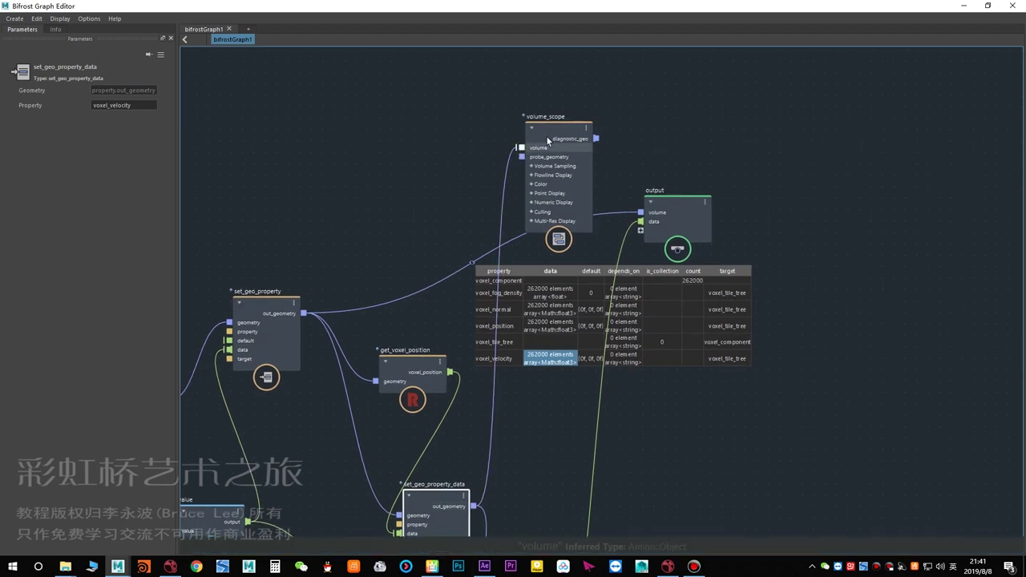
Connect volume_scope's diagnostic_geo to a new port on the output node and inspect the volume in the Maya viewport.
{"action": "left_click_drag", "start_coordinate": [547, 141], "coordinate": [526, 144]}
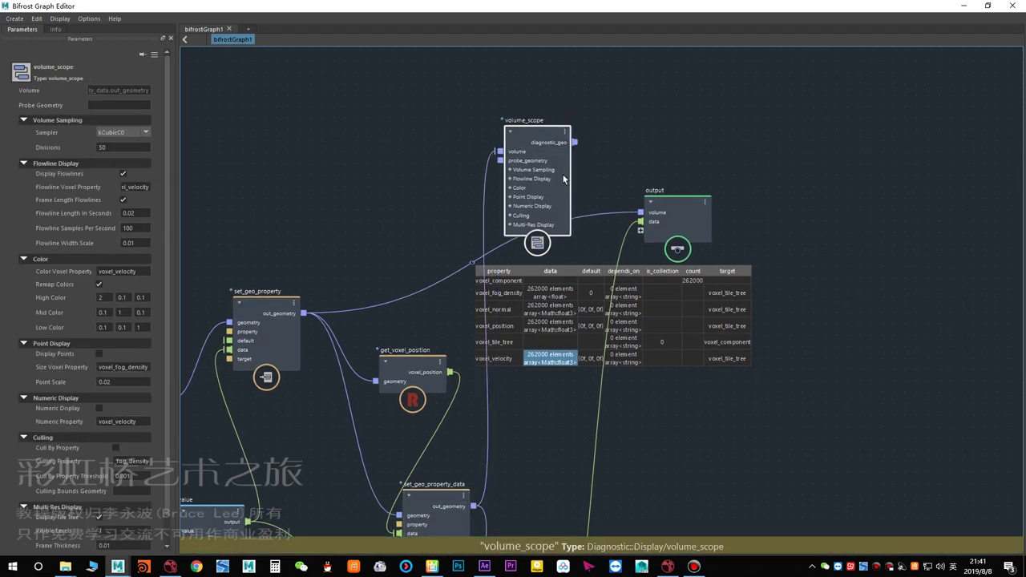
{"action": "left_click_drag", "start_coordinate": [575, 141], "coordinate": [619, 228]}
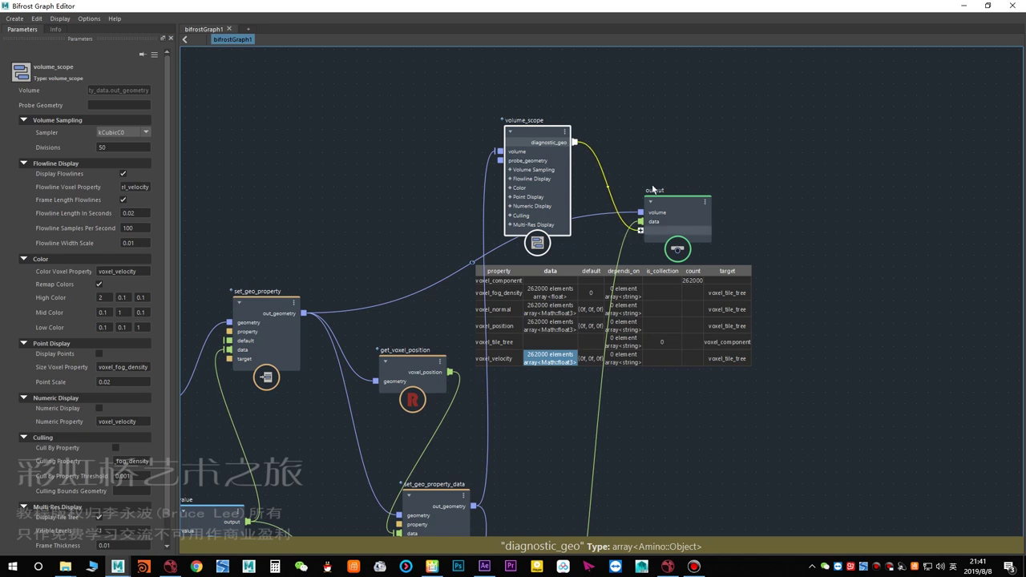
{"action": "left_click", "coordinate": [962, 7]}
{"action": "scroll", "coordinate": [573, 222], "scroll_direction": "down", "scroll_amount": 3}
{"action": "scroll", "coordinate": [572, 222], "scroll_direction": "up", "scroll_amount": 3}
{"action": "left_click_drag", "start_coordinate": [535, 282], "coordinate": [535, 309], "text": "alt"}
{"action": "middle_click_drag", "start_coordinate": [536, 310], "coordinate": [508, 291], "text": "alt"}
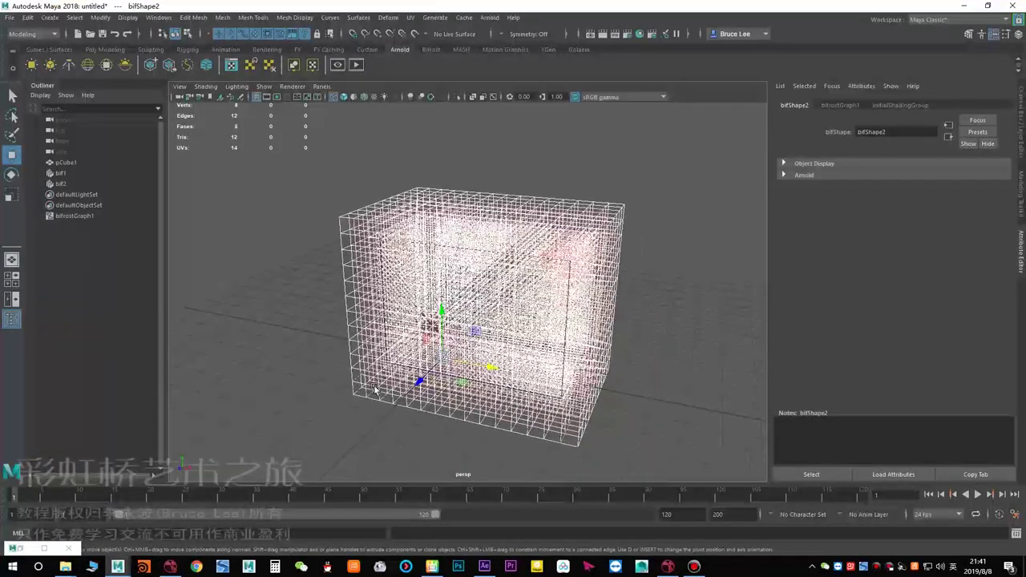
Turn off Display Tile Tree on volume_scope in the Bifrost Graph Editor and inspect the velocity flowlines in the Maya viewport.
{"action": "left_click", "coordinate": [46, 549]}
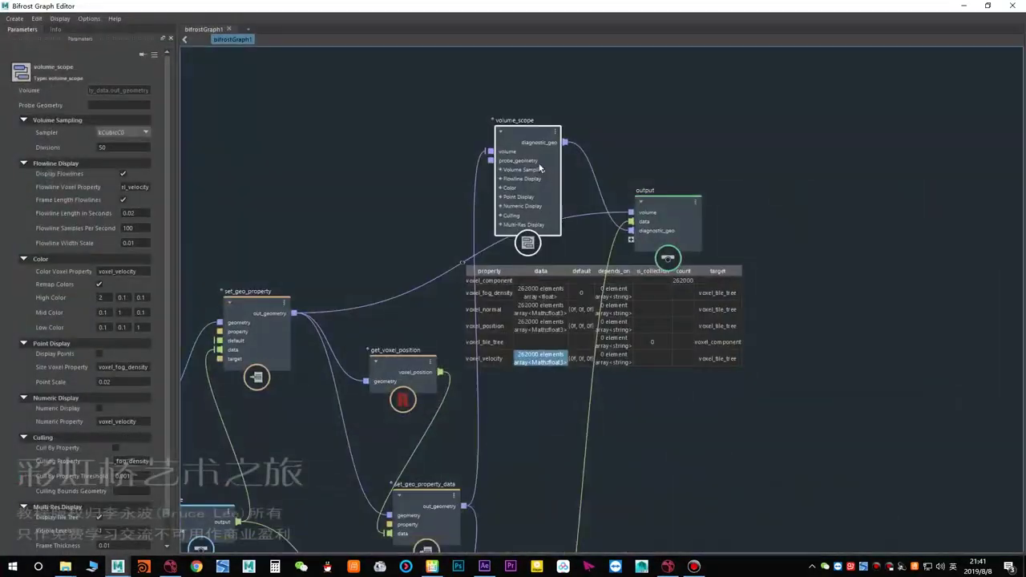
{"action": "scroll", "coordinate": [123, 391], "scroll_direction": "down", "scroll_amount": 1}
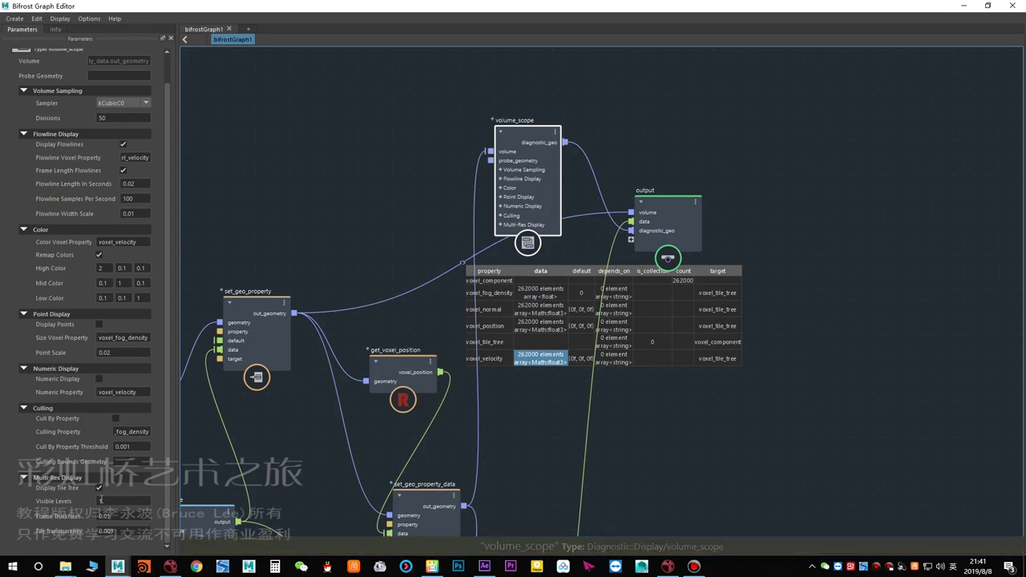
{"action": "left_click", "coordinate": [663, 138]}
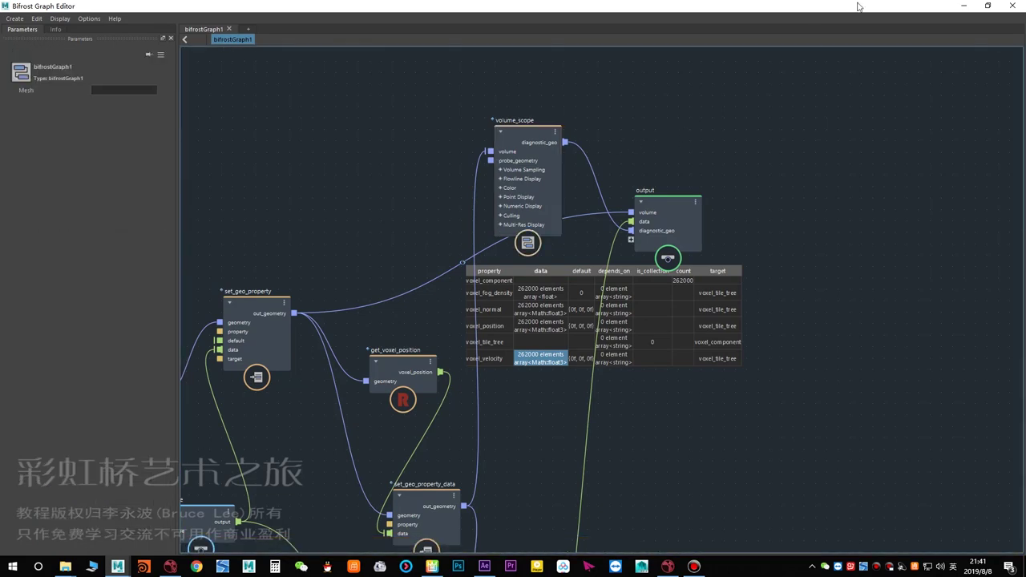
{"action": "left_click", "coordinate": [964, 5]}
{"action": "left_click_drag", "start_coordinate": [530, 262], "coordinate": [497, 289], "text": "alt"}
{"action": "scroll", "coordinate": [522, 291], "scroll_direction": "up", "scroll_amount": 3}
{"action": "left_click", "coordinate": [264, 270]}
{"action": "mouse_move", "coordinate": [352, 316]}
{"action": "left_mouse_down", "text": "alt"}
{"action": "mouse_move", "coordinate": [442, 316]}
{"action": "mouse_move", "coordinate": [359, 318]}
{"action": "left_mouse_up", "text": "alt"}
{"action": "left_click_drag", "start_coordinate": [506, 293], "coordinate": [419, 292], "text": "alt"}
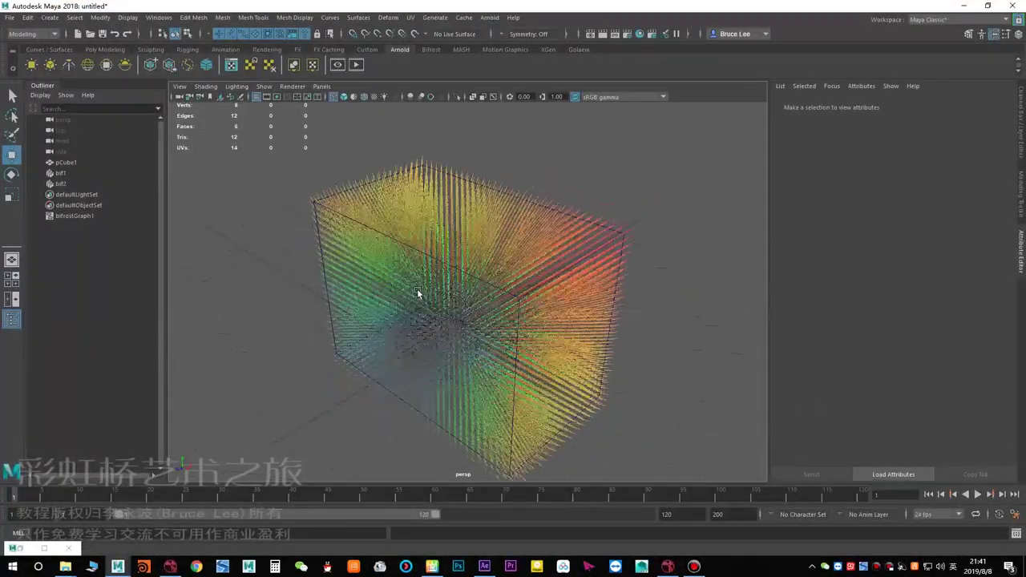
Spread the output and volume_scope nodes farther from the rest of the graph in the Bifrost Graph Editor.
{"action": "left_click", "coordinate": [45, 549]}
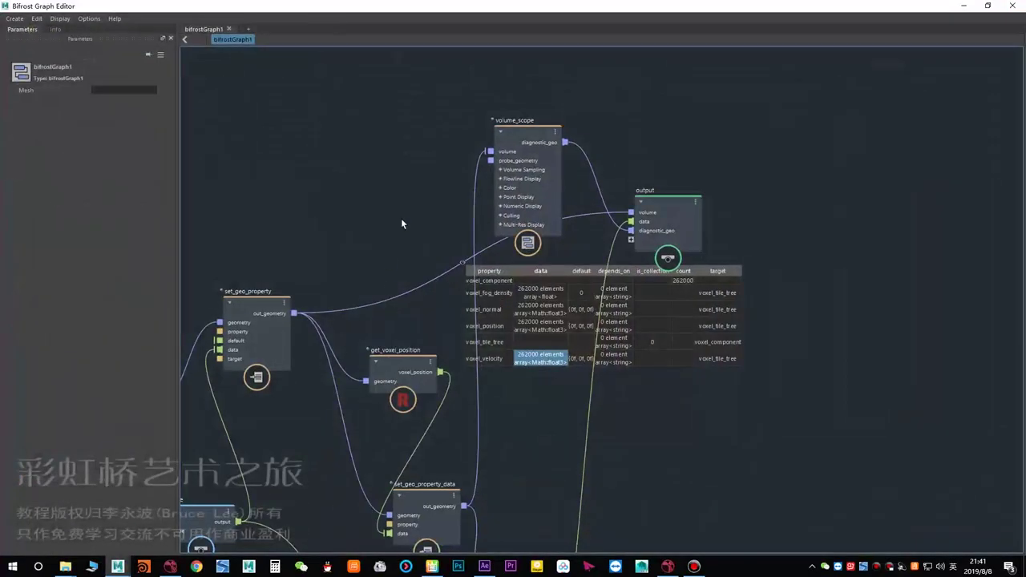
{"action": "left_click_drag", "start_coordinate": [652, 227], "coordinate": [864, 228]}
{"action": "left_click_drag", "start_coordinate": [536, 148], "coordinate": [616, 171]}
{"action": "middle_click_drag", "start_coordinate": [550, 276], "coordinate": [621, 118], "text": "alt"}
{"action": "middle_click_drag", "start_coordinate": [549, 412], "coordinate": [534, 481], "text": "alt"}
Create a polygon plane in the Maya scene and move it beside the volume to about X -2.52.
{"action": "left_click", "coordinate": [966, 5]}
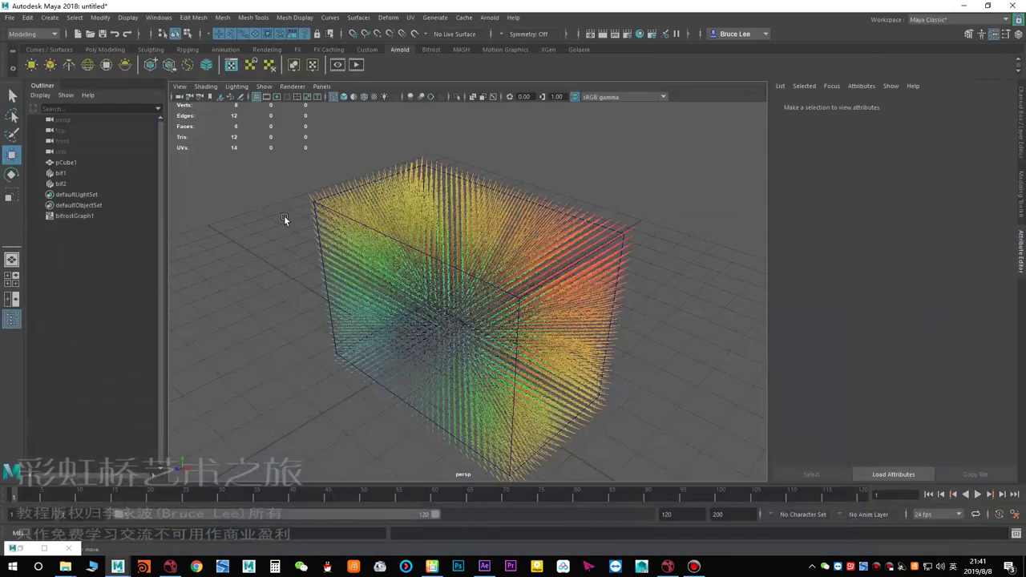
{"action": "left_click", "coordinate": [103, 49]}
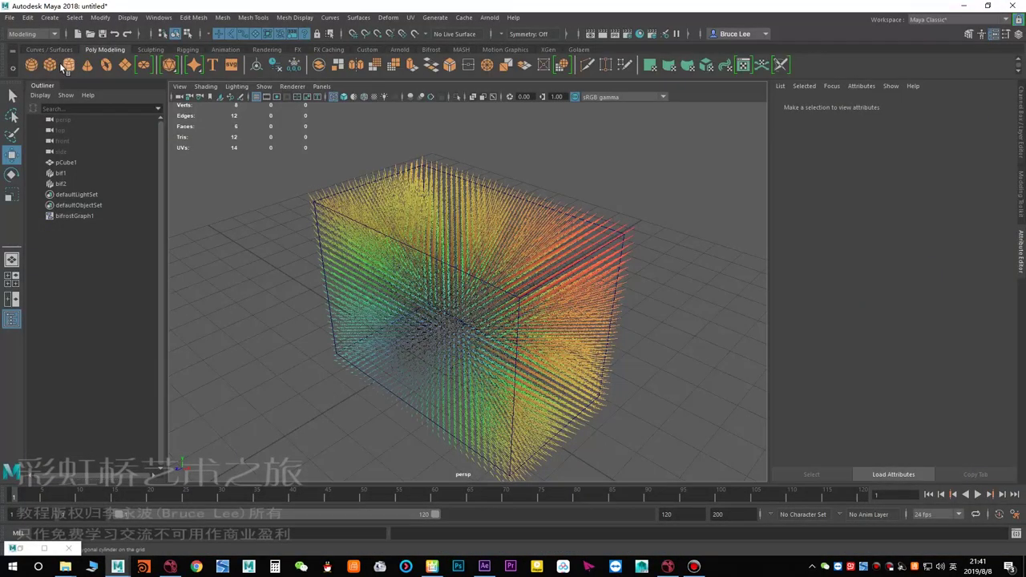
{"action": "left_click", "coordinate": [125, 67]}
{"action": "left_click_drag", "start_coordinate": [337, 272], "coordinate": [465, 265], "text": "alt"}
{"action": "middle_click_drag", "start_coordinate": [390, 408], "coordinate": [566, 405], "text": "alt"}
{"action": "left_click_drag", "start_coordinate": [566, 404], "coordinate": [504, 355], "text": "alt"}
{"action": "middle_click_drag", "start_coordinate": [504, 355], "coordinate": [452, 357], "text": "alt"}
Rotate the plane 90 degrees in Z, scale it uniformly to about 8.1 and raise it to about Y 1.63.
{"action": "key", "text": "e"}
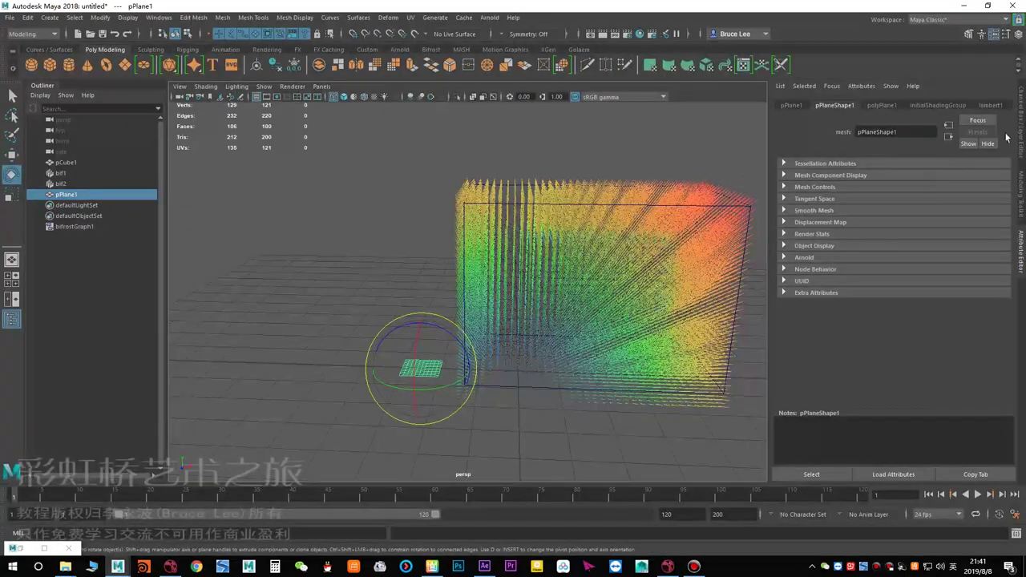
{"action": "left_click", "coordinate": [1019, 133]}
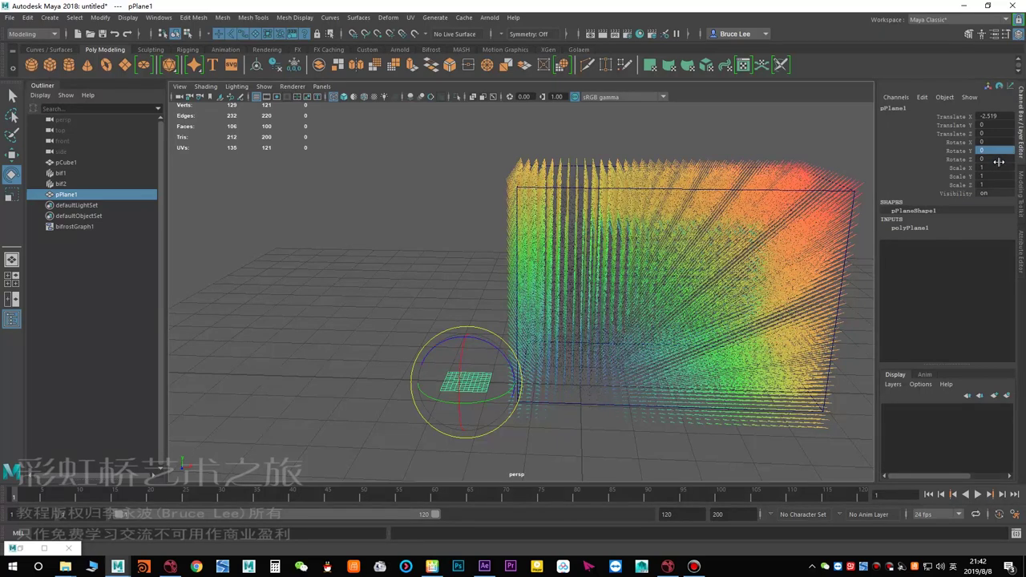
{"action": "left_click_drag", "start_coordinate": [513, 358], "coordinate": [493, 263], "text": "alt"}
{"action": "key", "text": "w"}
{"action": "key", "text": "r"}
{"action": "key", "text": "w"}
{"action": "left_click_drag", "start_coordinate": [516, 300], "coordinate": [480, 323], "text": "alt"}
Set the plane's Subdivisions Width and Subdivisions Height to 20.
{"action": "key", "text": "t"}
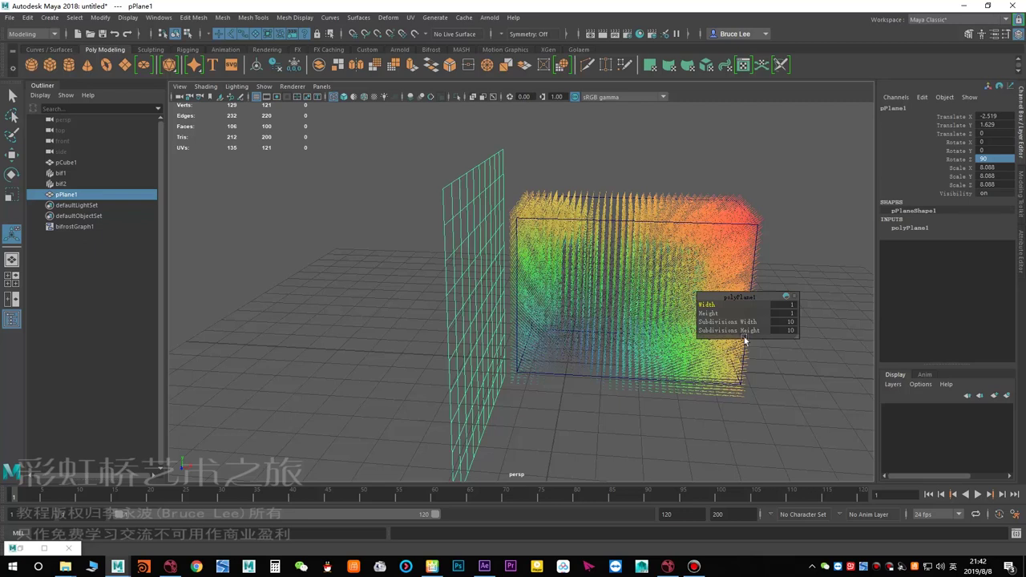
{"action": "type", "text": "0"}
{"action": "key", "text": "Return"}
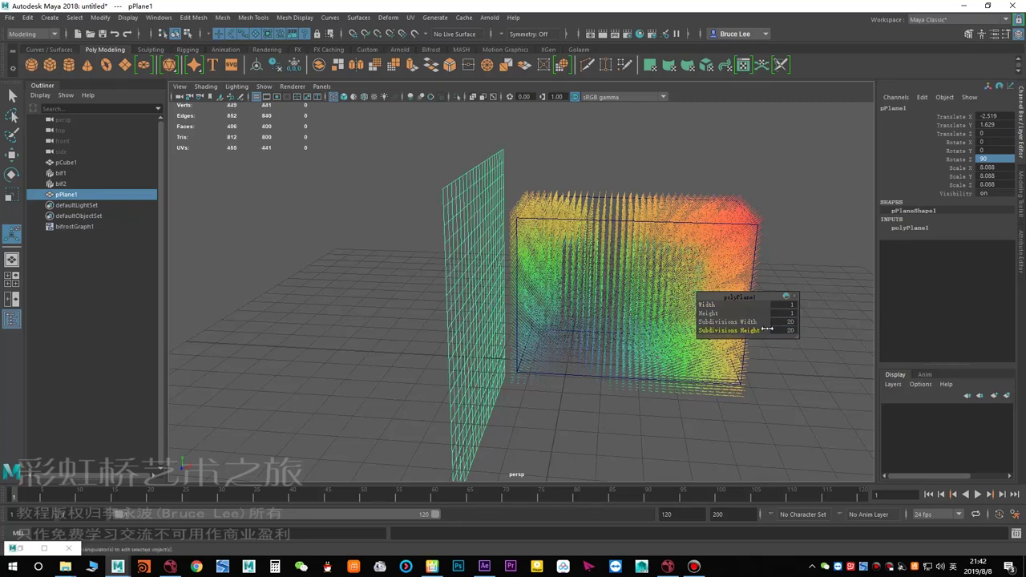
Move the plane into the volume at about X -0.51 and Y 1.8.
{"action": "right_click_drag", "start_coordinate": [453, 298], "coordinate": [481, 319], "text": "alt"}
{"action": "key", "text": "w"}
{"action": "left_click_drag", "start_coordinate": [429, 307], "coordinate": [509, 295]}
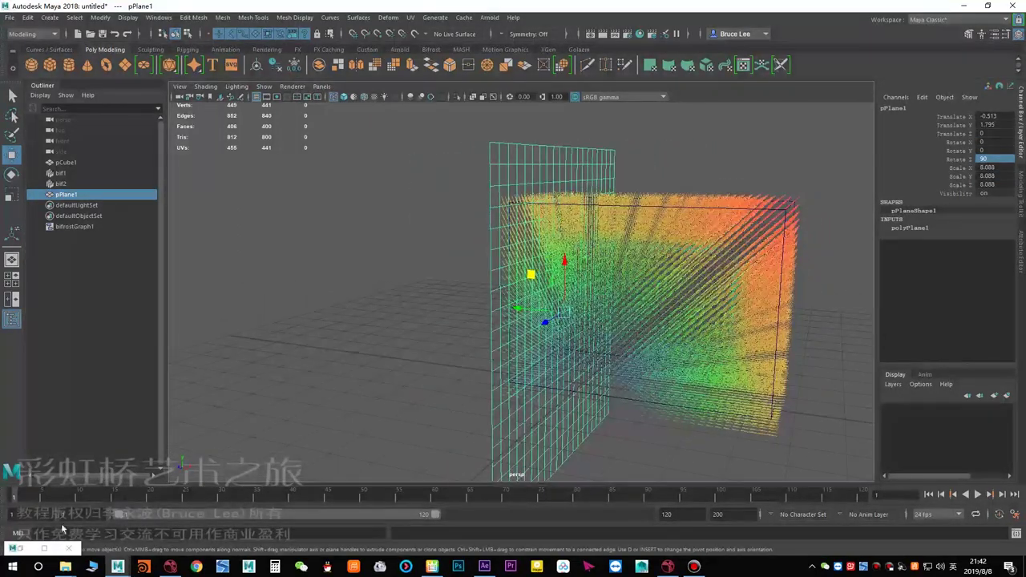
Bring pPlane1 from the Outliner into bifrostGraph1 as an input node.
{"action": "left_click", "coordinate": [45, 548]}
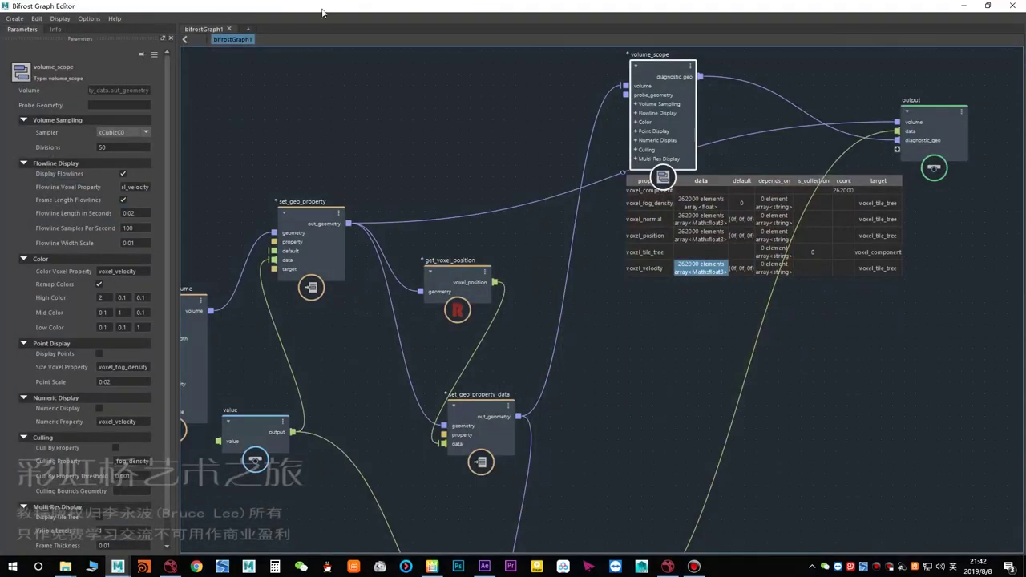
{"action": "double_click", "coordinate": [322, 12]}
{"action": "middle_click_drag", "start_coordinate": [82, 193], "coordinate": [652, 68]}
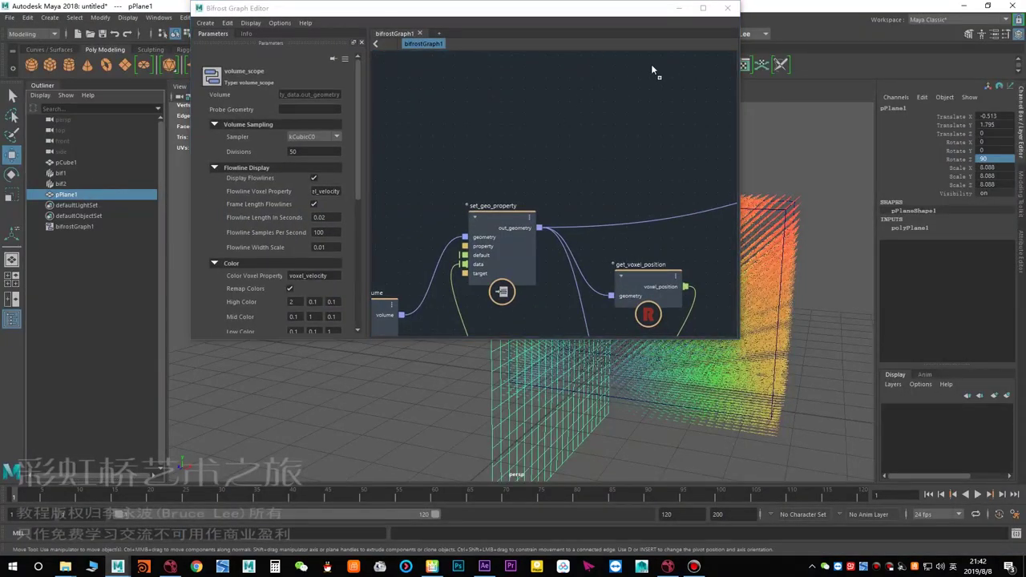
{"action": "left_click", "coordinate": [703, 8]}
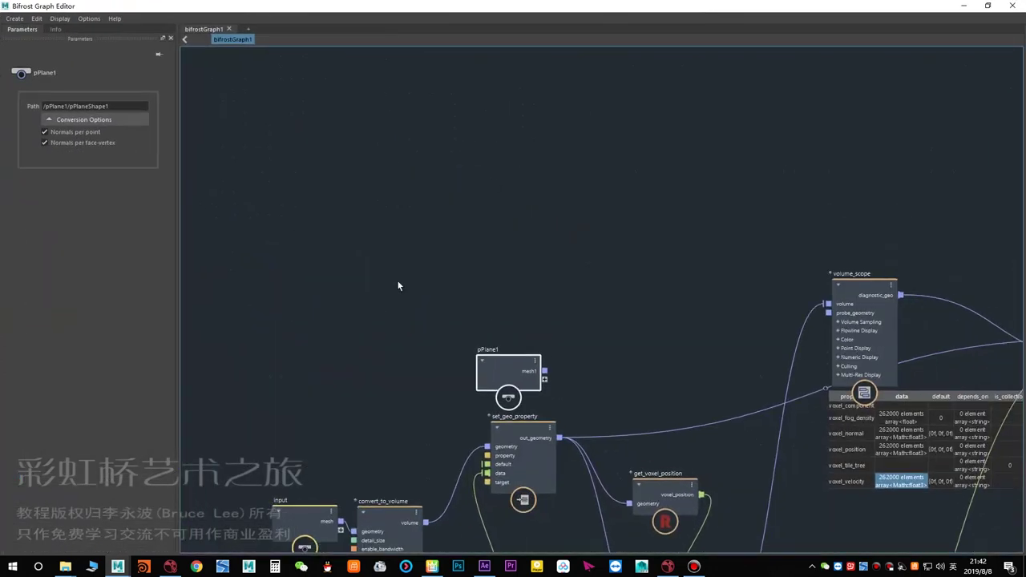
{"action": "scroll", "coordinate": [369, 204], "scroll_direction": "down", "scroll_amount": 3}
{"action": "left_click_drag", "start_coordinate": [385, 4], "coordinate": [540, 45]}
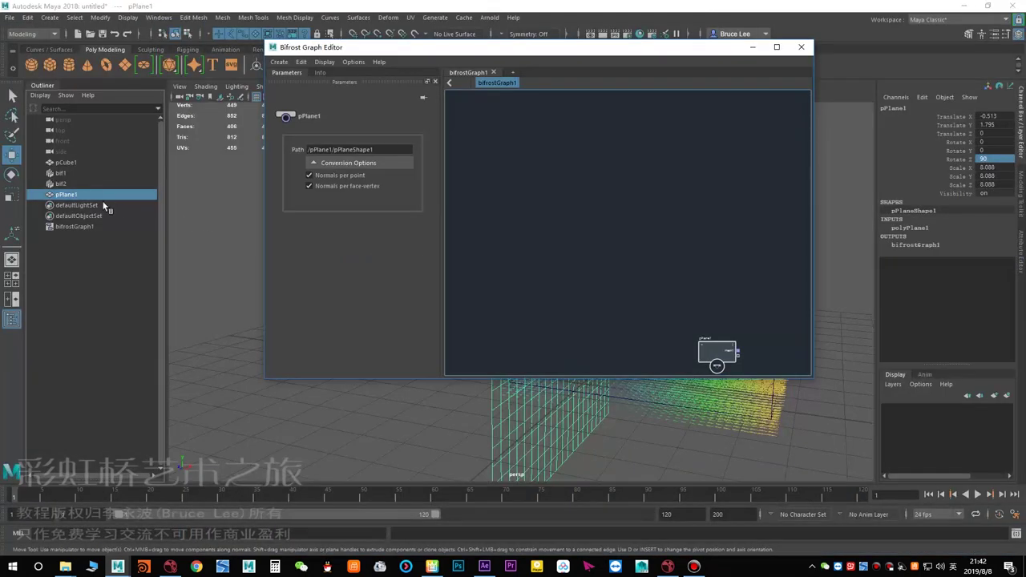
{"action": "middle_click_drag", "start_coordinate": [124, 194], "coordinate": [165, 193]}
{"action": "middle_click_drag", "start_coordinate": [583, 228], "coordinate": [585, 226]}
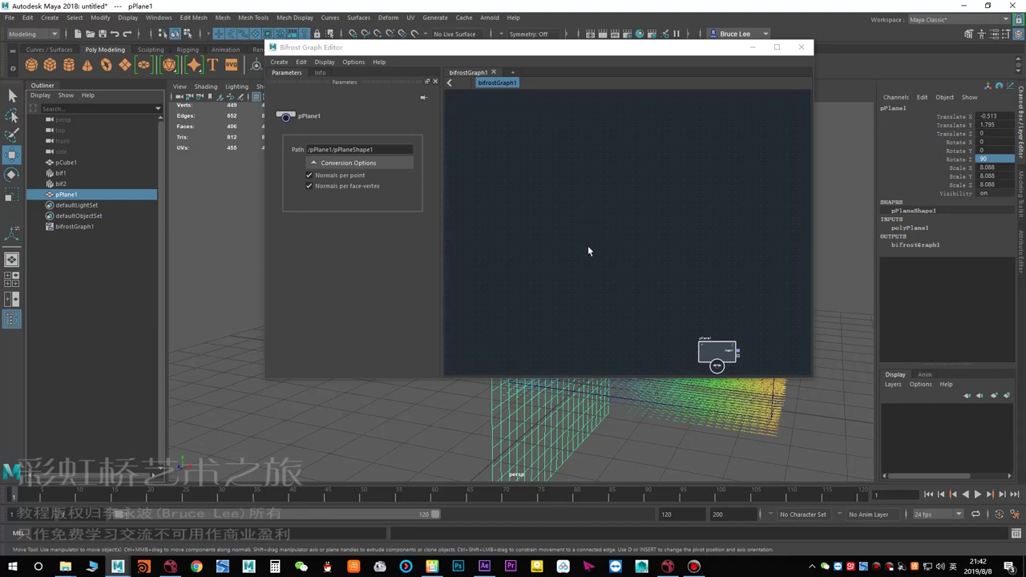
{"action": "middle_click_drag", "start_coordinate": [627, 266], "coordinate": [602, 252], "text": "alt"}
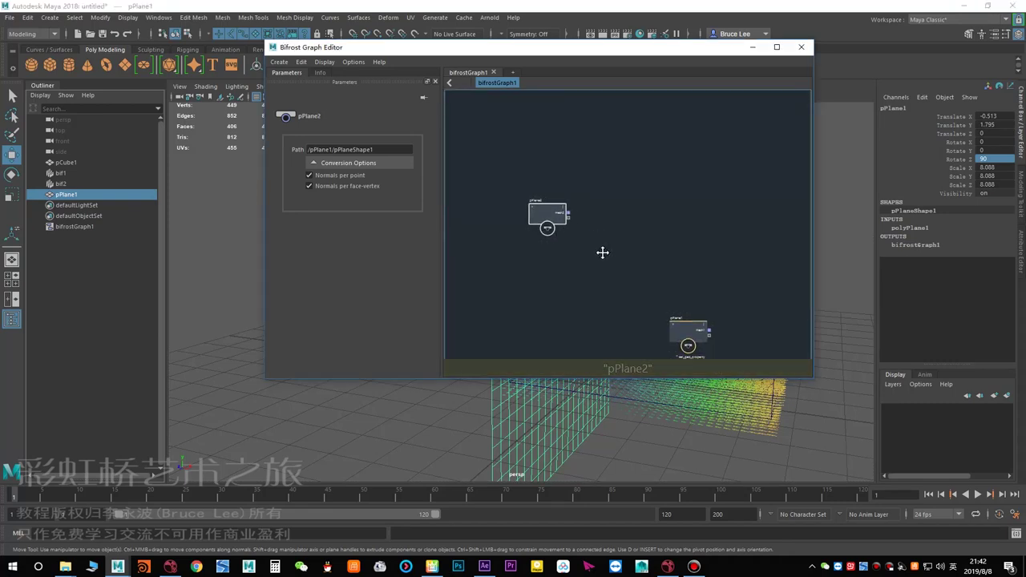
{"action": "key", "text": "Delete"}
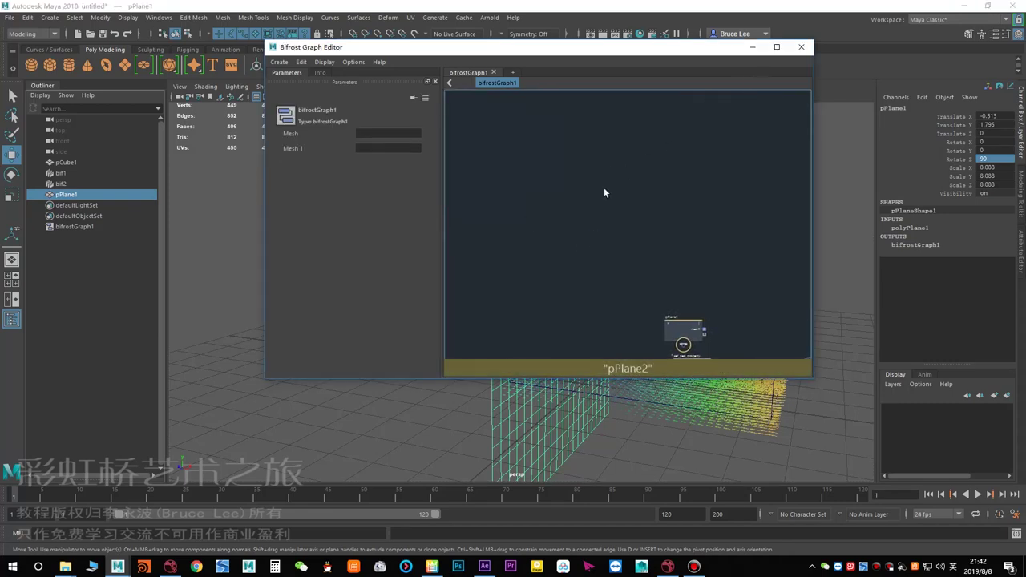
{"action": "left_click", "coordinate": [776, 47]}
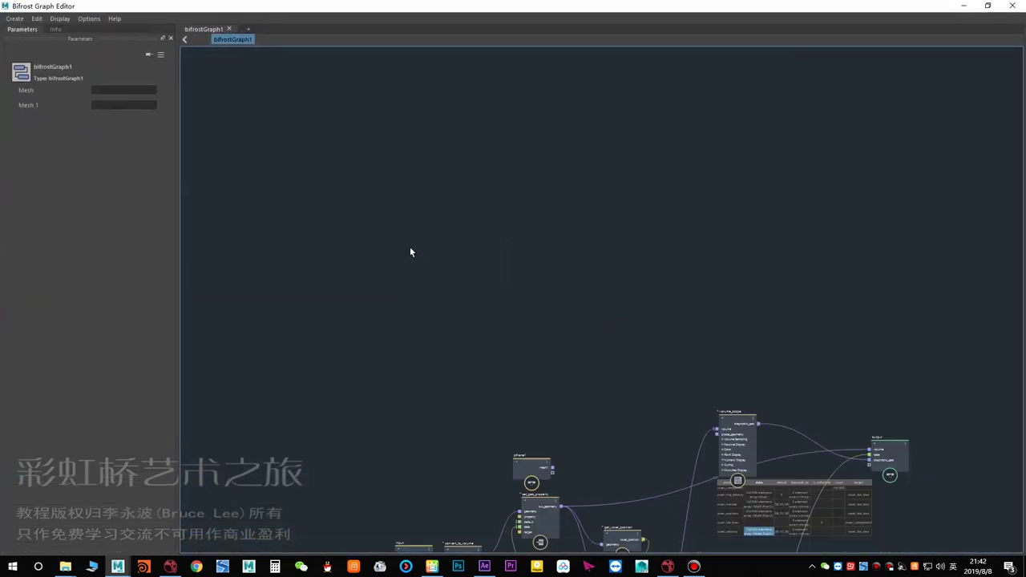
Move the pPlane1 node near volume_scope and connect its mesh1 to volume_scope's probe_geometry.
{"action": "scroll", "coordinate": [504, 321], "scroll_direction": "down", "scroll_amount": 2}
{"action": "middle_click_drag", "start_coordinate": [517, 440], "coordinate": [462, 271], "text": "alt"}
{"action": "scroll", "coordinate": [459, 255], "scroll_direction": "up", "scroll_amount": 5}
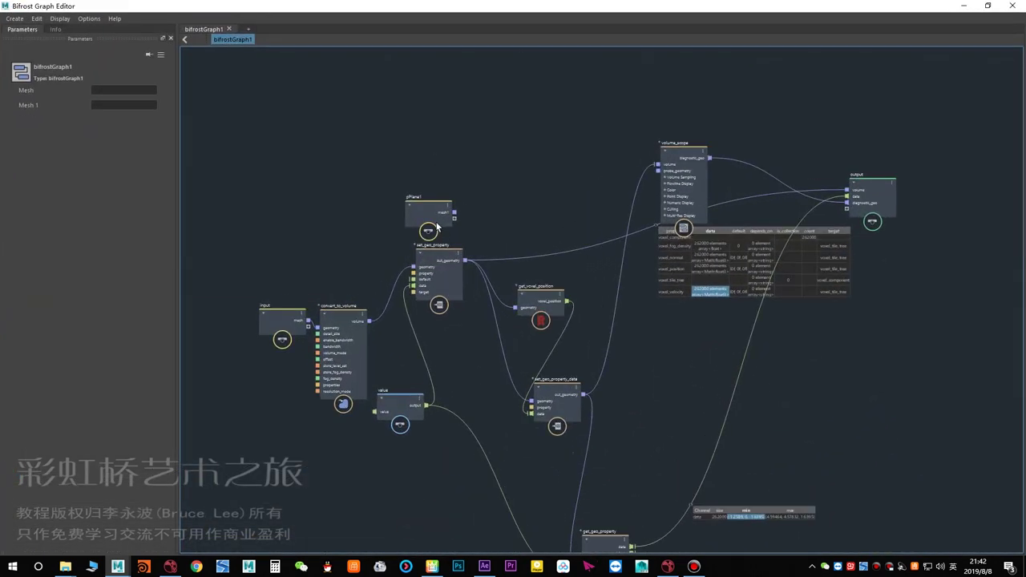
{"action": "left_click_drag", "start_coordinate": [437, 205], "coordinate": [490, 133]}
{"action": "middle_click_drag", "start_coordinate": [665, 117], "coordinate": [482, 254], "text": "alt"}
{"action": "scroll", "coordinate": [412, 256], "scroll_direction": "up", "scroll_amount": 2}
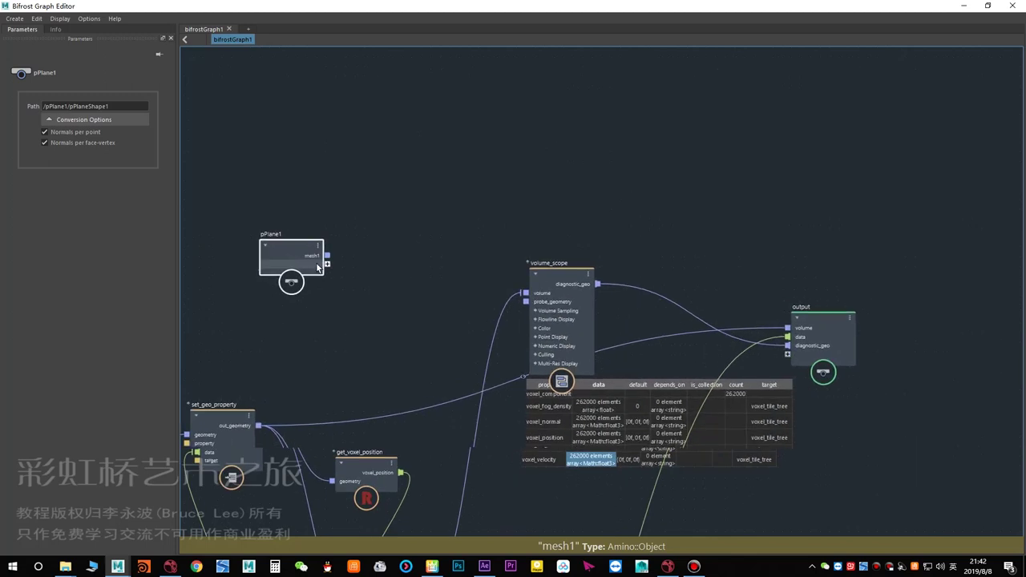
{"action": "left_click_drag", "start_coordinate": [295, 263], "coordinate": [398, 279]}
{"action": "scroll", "coordinate": [424, 281], "scroll_direction": "up", "scroll_amount": 2}
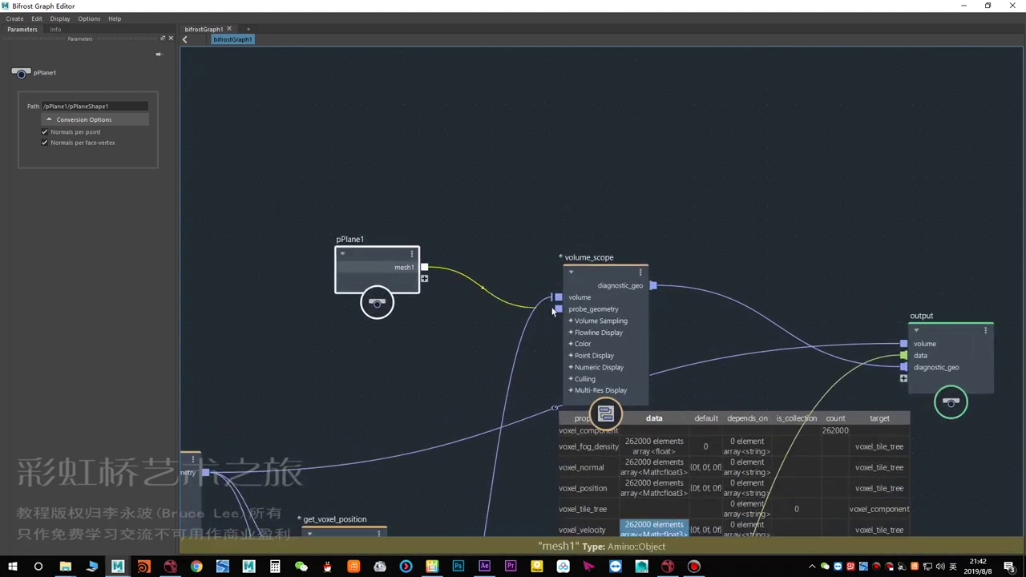
{"action": "middle_click_drag", "start_coordinate": [437, 362], "coordinate": [408, 360], "text": "alt"}
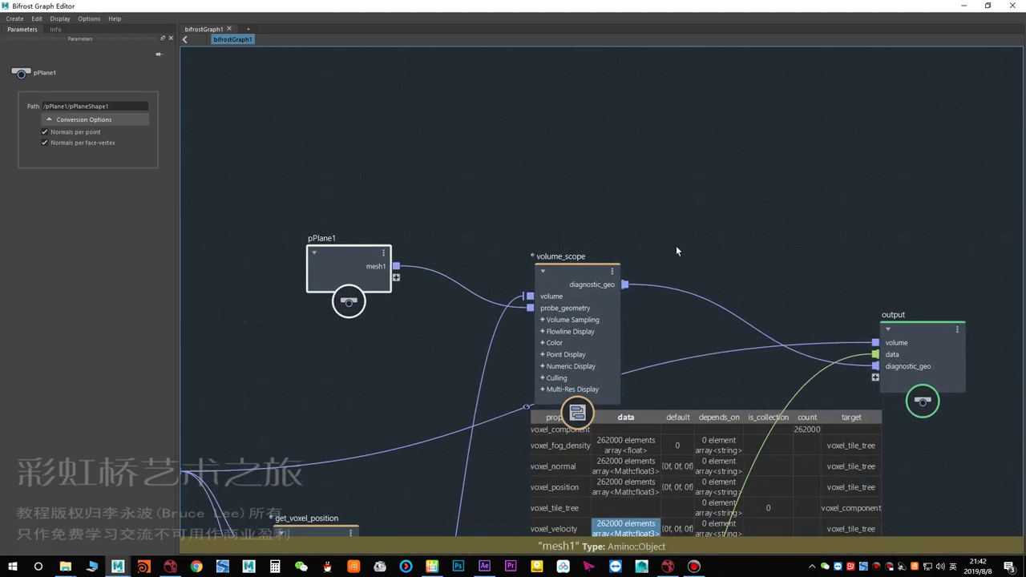
Select volume_scope and examine the flowlines sampled on the plane in the Maya viewport.
{"action": "left_click", "coordinate": [597, 300]}
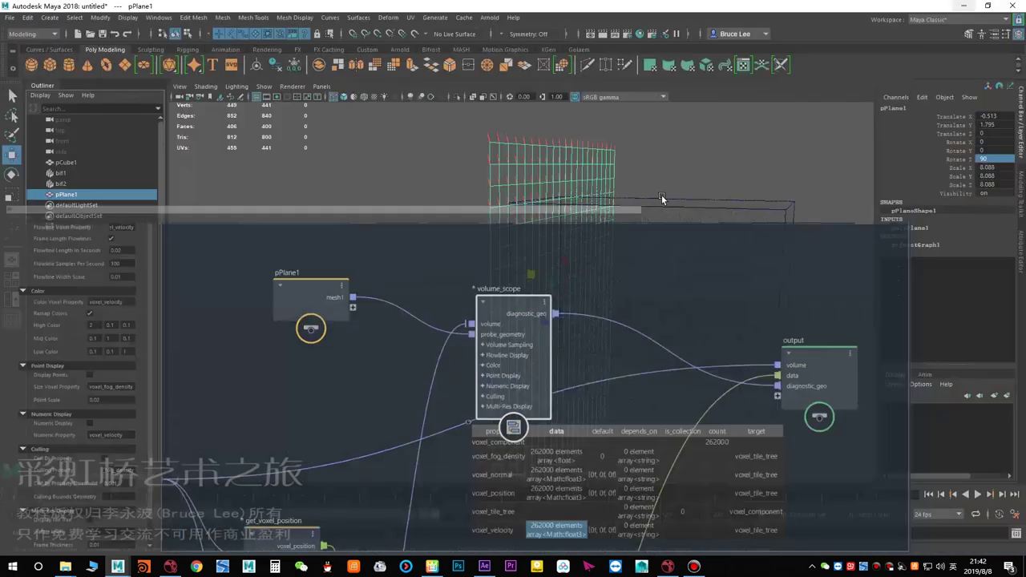
{"action": "left_click_drag", "start_coordinate": [662, 198], "coordinate": [510, 321], "text": "alt"}
{"action": "scroll", "coordinate": [673, 303], "scroll_direction": "up", "scroll_amount": 3}
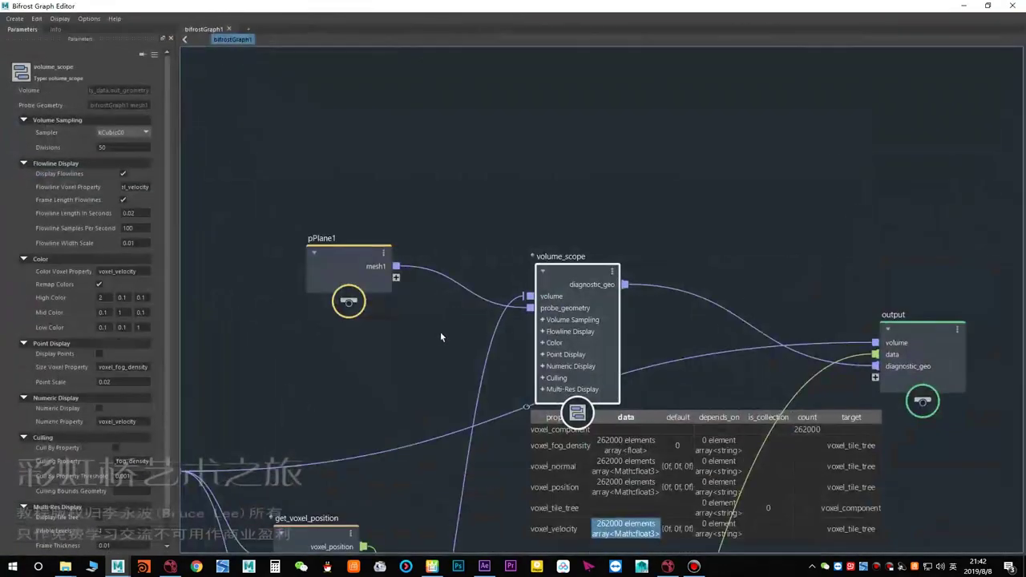
Tidy the graph layout by spreading out the upstream nodes that feed set_geo_property_data and volume_scope.
{"action": "middle_click_drag", "start_coordinate": [440, 332], "coordinate": [603, 89]}
{"action": "middle_click_drag", "start_coordinate": [606, 335], "coordinate": [670, 319]}
{"action": "left_click_drag", "start_coordinate": [284, 266], "coordinate": [174, 273]}
{"action": "left_click_drag", "start_coordinate": [347, 286], "coordinate": [279, 292]}
{"action": "left_click_drag", "start_coordinate": [479, 213], "coordinate": [424, 220]}
{"action": "left_click_drag", "start_coordinate": [450, 374], "coordinate": [377, 399]}
{"action": "left_click", "coordinate": [522, 298]}
{"action": "left_click_drag", "start_coordinate": [633, 240], "coordinate": [617, 240]}
{"action": "middle_click_drag", "start_coordinate": [671, 258], "coordinate": [560, 270]}
{"action": "left_click", "coordinate": [560, 269]}
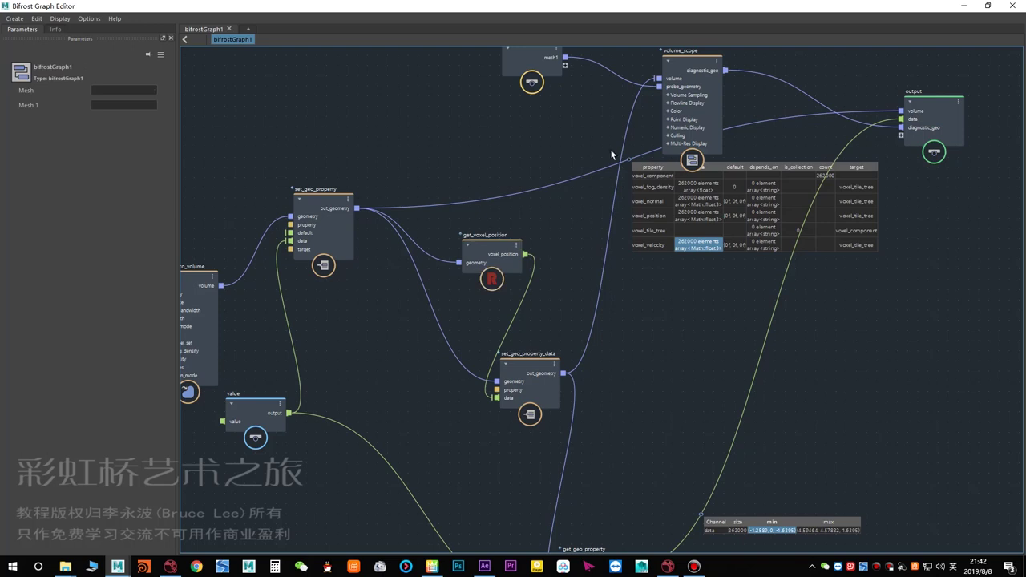
Turn off Frame Length Flowlines on volume_scope and set its Flowline Length In Seconds to .1.
{"action": "middle_click_drag", "start_coordinate": [545, 242], "coordinate": [538, 234]}
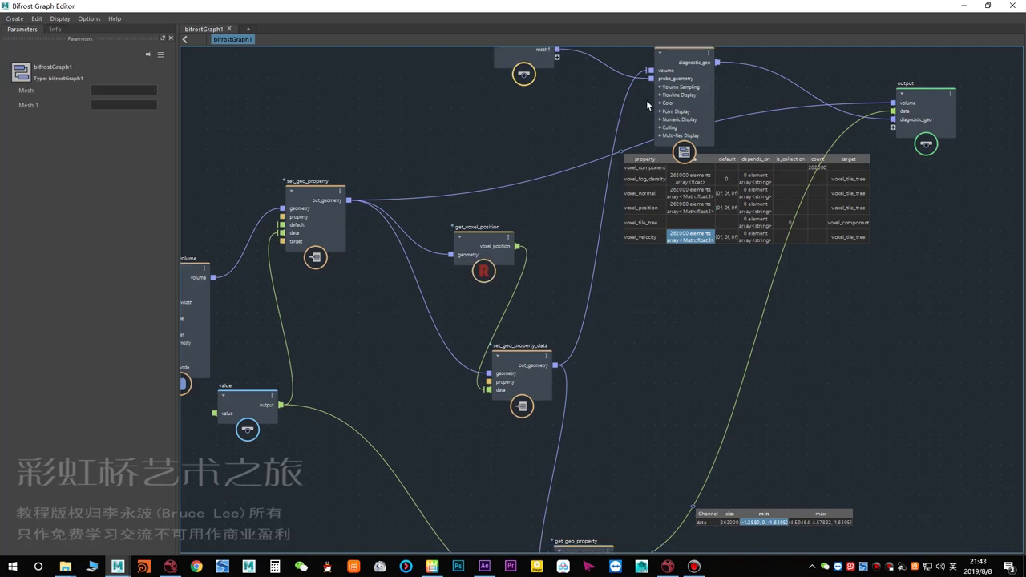
{"action": "left_click", "coordinate": [670, 61]}
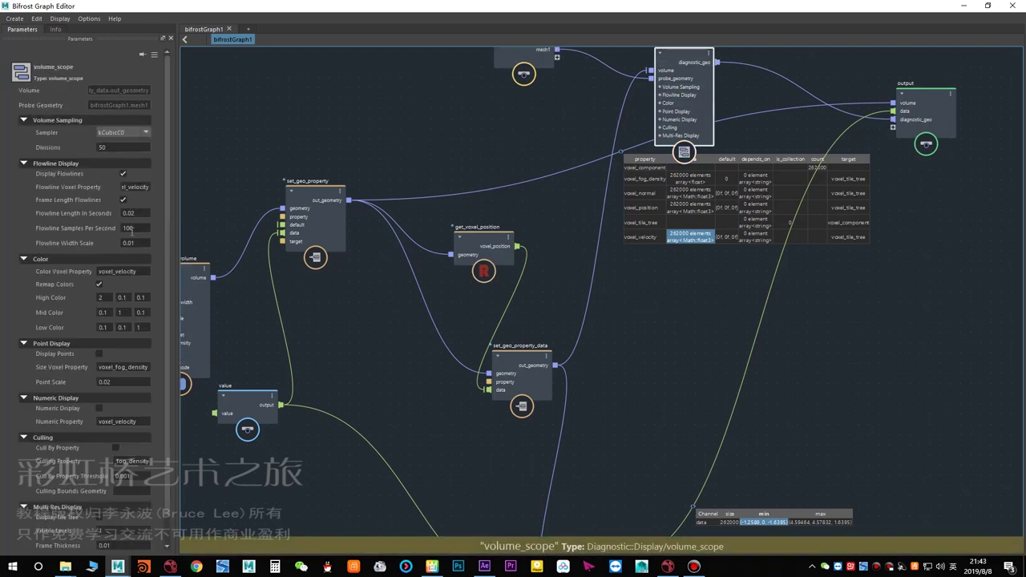
{"action": "left_click", "coordinate": [123, 201]}
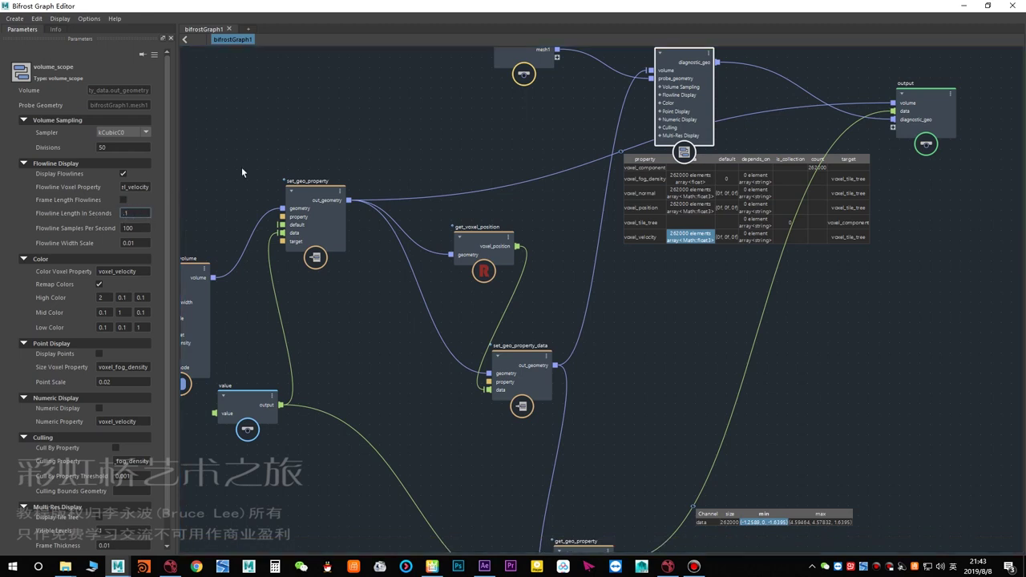
{"action": "key", "text": "Return"}
Place the Bifrost Graph Editor beside the Maya viewport and inspect the flowlines on the plane from several angles.
{"action": "left_click_drag", "start_coordinate": [589, 9], "coordinate": [1025, 195]}
{"action": "middle_click_drag", "start_coordinate": [458, 287], "coordinate": [378, 289], "text": "alt"}
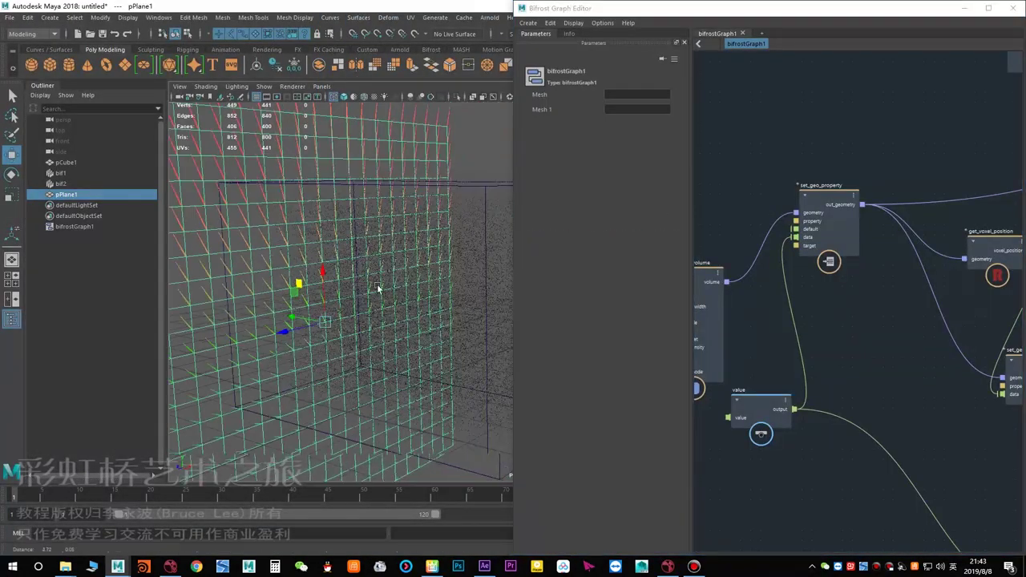
{"action": "right_click_drag", "start_coordinate": [379, 288], "coordinate": [265, 297], "text": "alt"}
{"action": "mouse_move", "coordinate": [272, 297]}
{"action": "left_mouse_down", "text": "alt"}
{"action": "mouse_move", "coordinate": [308, 293]}
{"action": "mouse_move", "coordinate": [284, 293]}
{"action": "left_mouse_up", "text": "alt"}
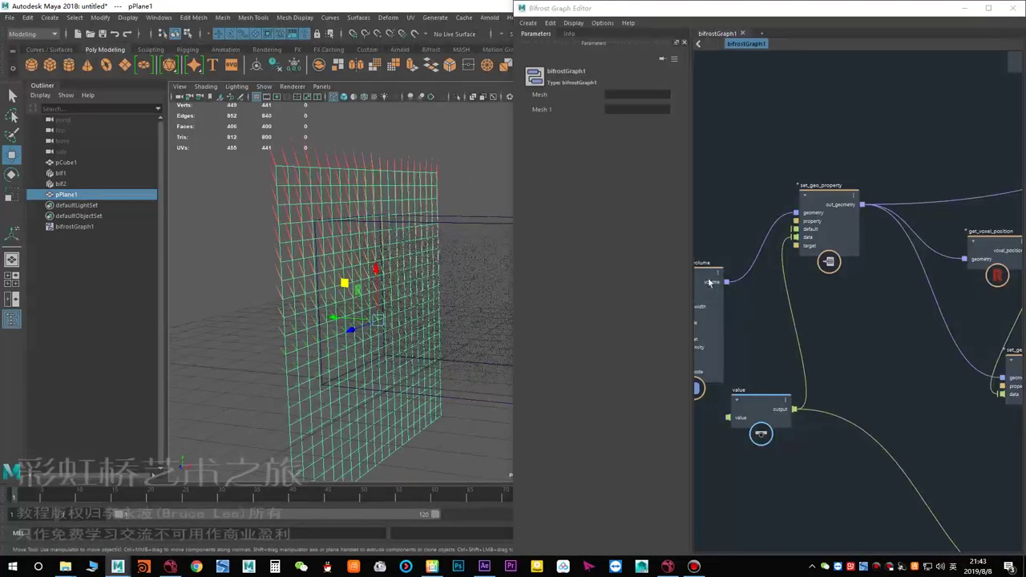
{"action": "mouse_move", "coordinate": [334, 325]}
{"action": "left_mouse_down", "text": "alt"}
{"action": "mouse_move", "coordinate": [374, 329]}
{"action": "mouse_move", "coordinate": [320, 326]}
{"action": "left_mouse_up", "text": "alt"}
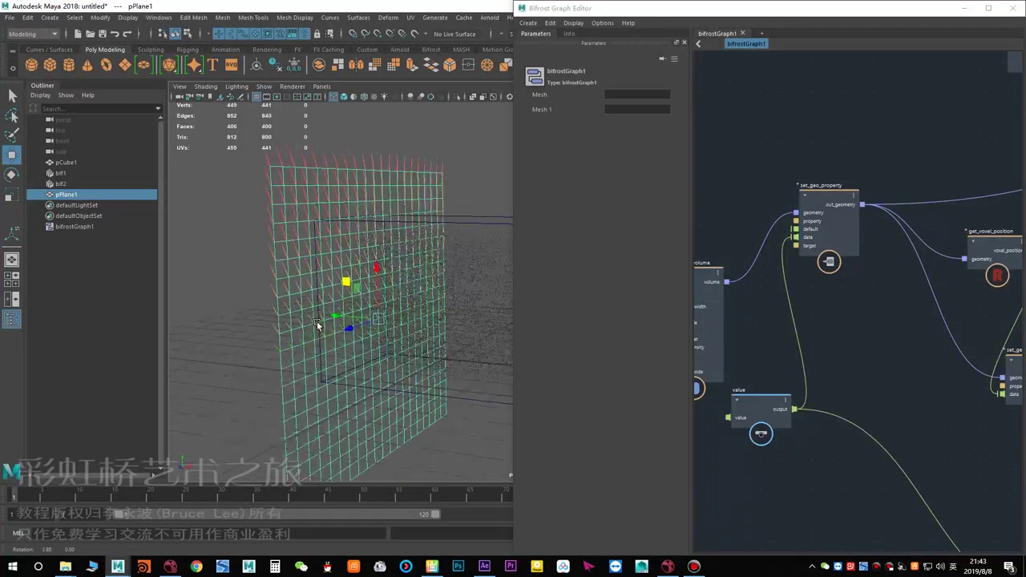
Set volume_scope's Flowline Length In Seconds to 0.5 and inspect the flowlines on the plane.
{"action": "middle_click_drag", "start_coordinate": [858, 133], "coordinate": [763, 144], "text": "alt"}
{"action": "scroll", "coordinate": [849, 155], "scroll_direction": "down", "scroll_amount": 3}
{"action": "middle_click_drag", "start_coordinate": [849, 155], "coordinate": [707, 206], "text": "alt"}
{"action": "scroll", "coordinate": [890, 173], "scroll_direction": "up", "scroll_amount": 3}
{"action": "left_click", "coordinate": [898, 139]}
{"action": "middle_click_drag", "start_coordinate": [782, 186], "coordinate": [857, 162], "text": "alt"}
{"action": "scroll", "coordinate": [855, 167], "scroll_direction": "down", "scroll_amount": 2}
{"action": "left_click_drag", "start_coordinate": [656, 219], "coordinate": [615, 230]}
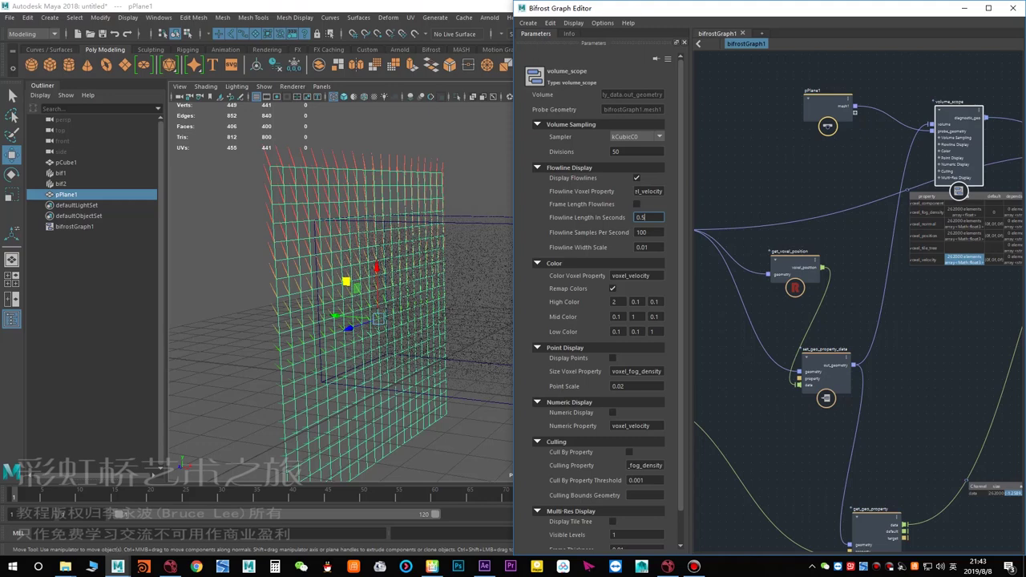
{"action": "key", "text": "Return"}
{"action": "mouse_move", "coordinate": [390, 287]}
{"action": "left_mouse_down", "text": "alt"}
{"action": "mouse_move", "coordinate": [425, 288]}
{"action": "mouse_move", "coordinate": [409, 287]}
{"action": "left_mouse_up", "text": "alt"}
Move the get_voxel_position and set_geo_property_data nodes apart to make room for another node between them.
{"action": "scroll", "coordinate": [875, 286], "scroll_direction": "down", "scroll_amount": 3}
{"action": "middle_click_drag", "start_coordinate": [830, 313], "coordinate": [808, 272], "text": "alt"}
{"action": "scroll", "coordinate": [883, 251], "scroll_direction": "up", "scroll_amount": 2}
{"action": "key", "text": "Tab"}
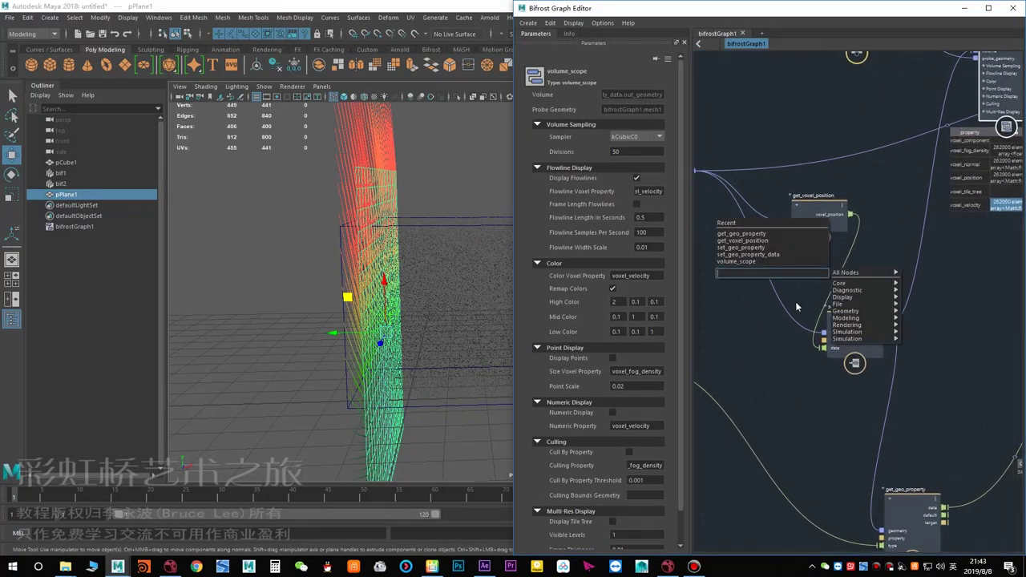
{"action": "left_click", "coordinate": [798, 308]}
{"action": "left_click_drag", "start_coordinate": [824, 221], "coordinate": [725, 318]}
{"action": "middle_click_drag", "start_coordinate": [833, 236], "coordinate": [867, 206], "text": "alt"}
{"action": "left_click_drag", "start_coordinate": [907, 287], "coordinate": [973, 230]}
{"action": "left_click_drag", "start_coordinate": [773, 289], "coordinate": [779, 292]}
{"action": "left_click", "coordinate": [806, 298]}
Add a fractal_turbulence node from the Core Randomization category to the graph.
{"action": "key", "text": "Tab"}
{"action": "mouse_move", "coordinate": [864, 340]}
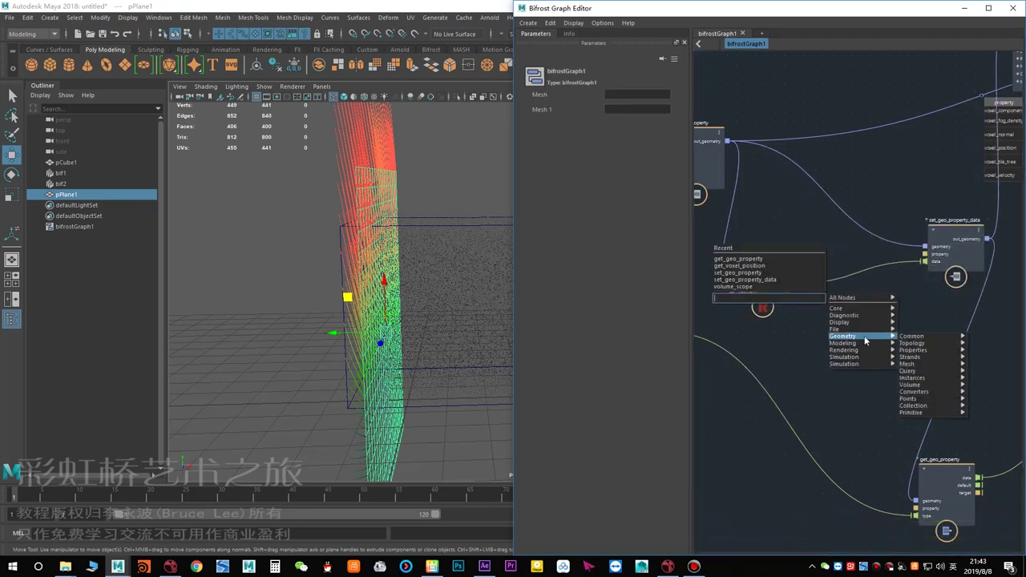
{"action": "mouse_move", "coordinate": [916, 383]}
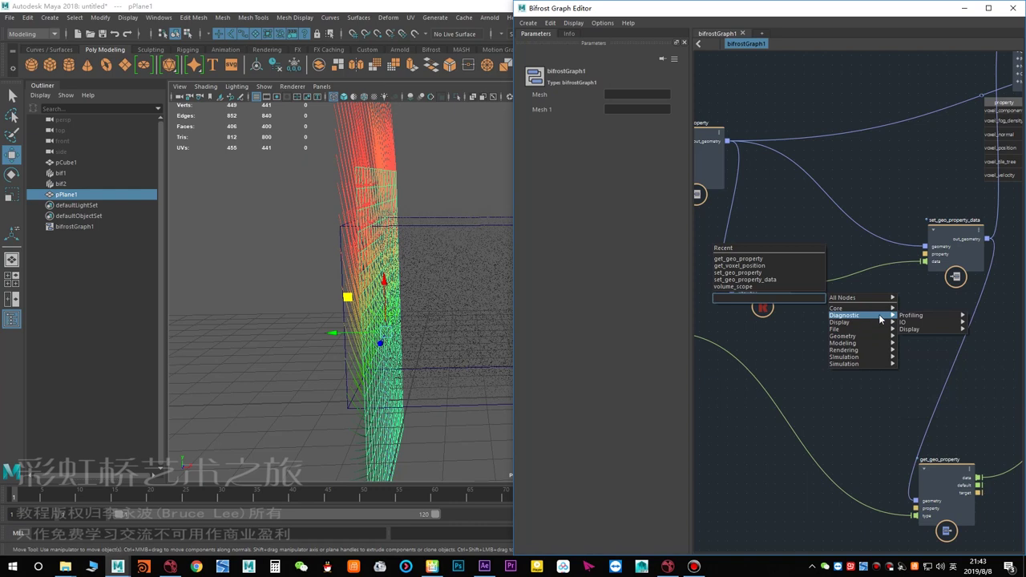
{"action": "mouse_move", "coordinate": [877, 308]}
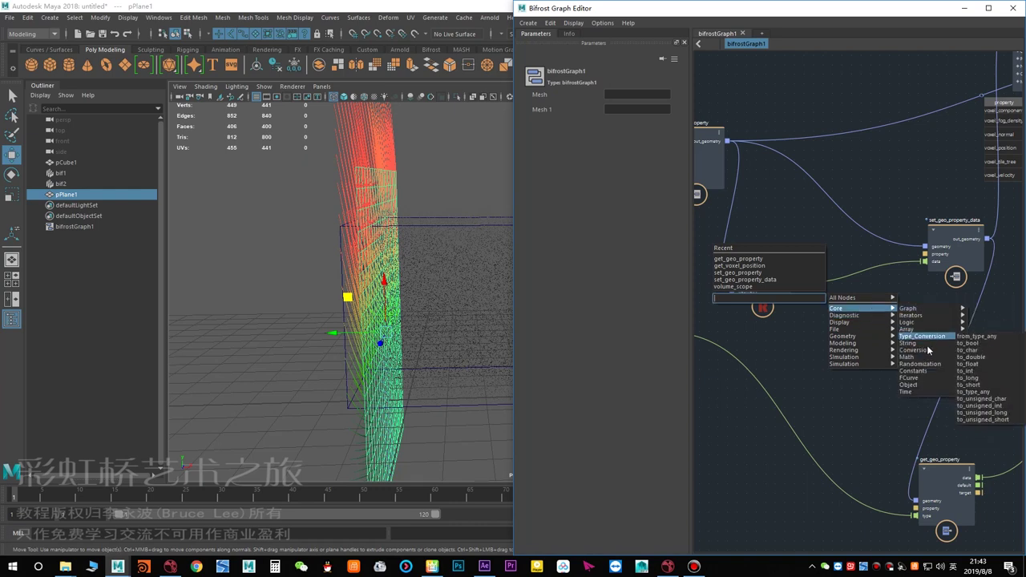
{"action": "mouse_move", "coordinate": [921, 366]}
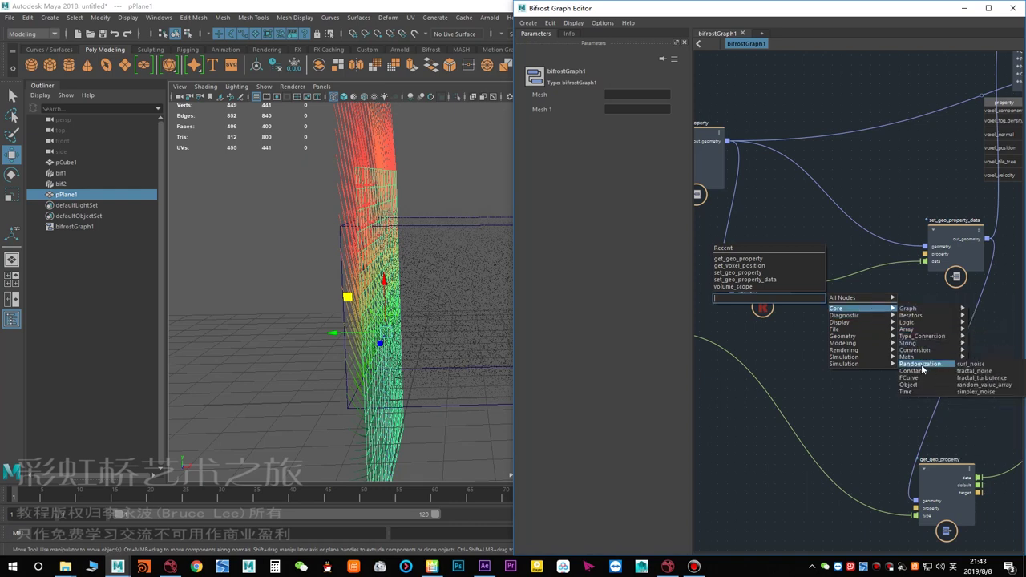
{"action": "left_click", "coordinate": [978, 379]}
Place fractal_turbulence between the two nodes and connect get_voxel_position's voxel_position output to its position input.
{"action": "left_click_drag", "start_coordinate": [806, 314], "coordinate": [873, 316]}
{"action": "scroll", "coordinate": [799, 295], "scroll_direction": "up", "scroll_amount": 1}
{"action": "left_click_drag", "start_coordinate": [795, 287], "coordinate": [845, 324]}
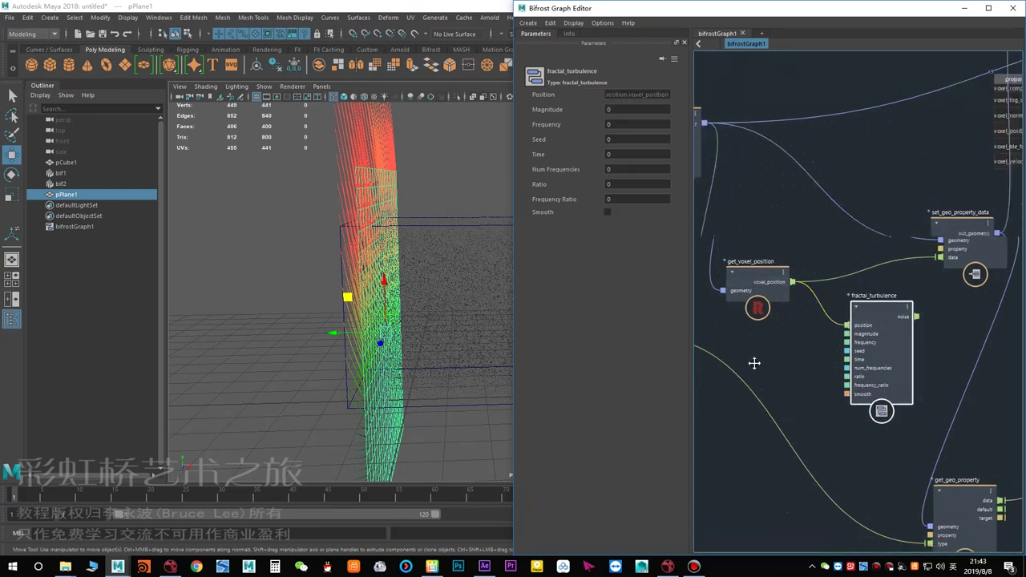
Set fractal_turbulence's Magnitude, Frequency, Seed, Time, Num Frequencies, Ratio and Frequency Ratio to 1.
{"action": "middle_click_drag", "start_coordinate": [875, 355], "coordinate": [754, 363], "text": "alt"}
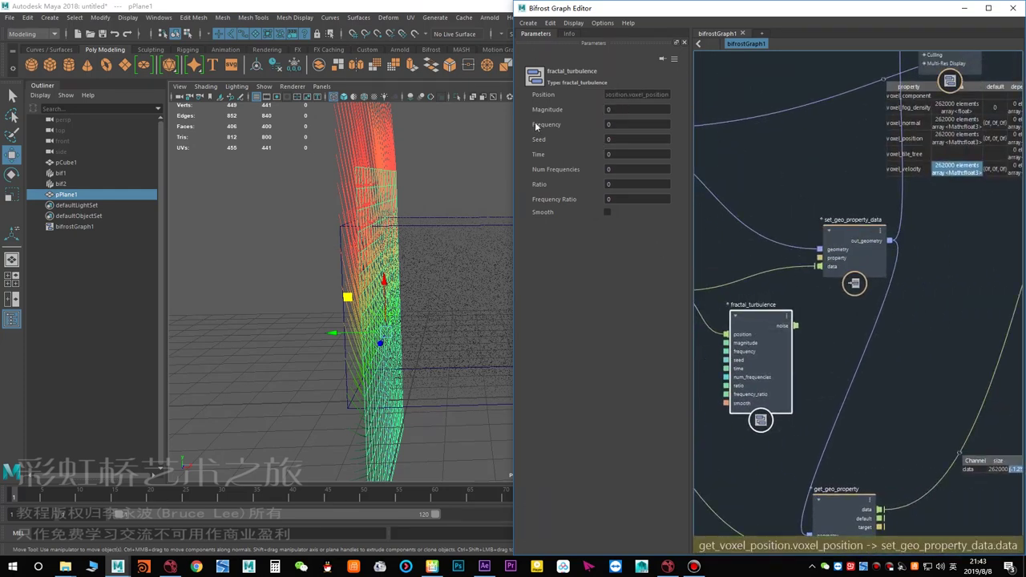
{"action": "left_click", "coordinate": [740, 256]}
{"action": "middle_click_drag", "start_coordinate": [740, 260], "coordinate": [763, 232], "text": "alt"}
{"action": "left_click", "coordinate": [790, 296]}
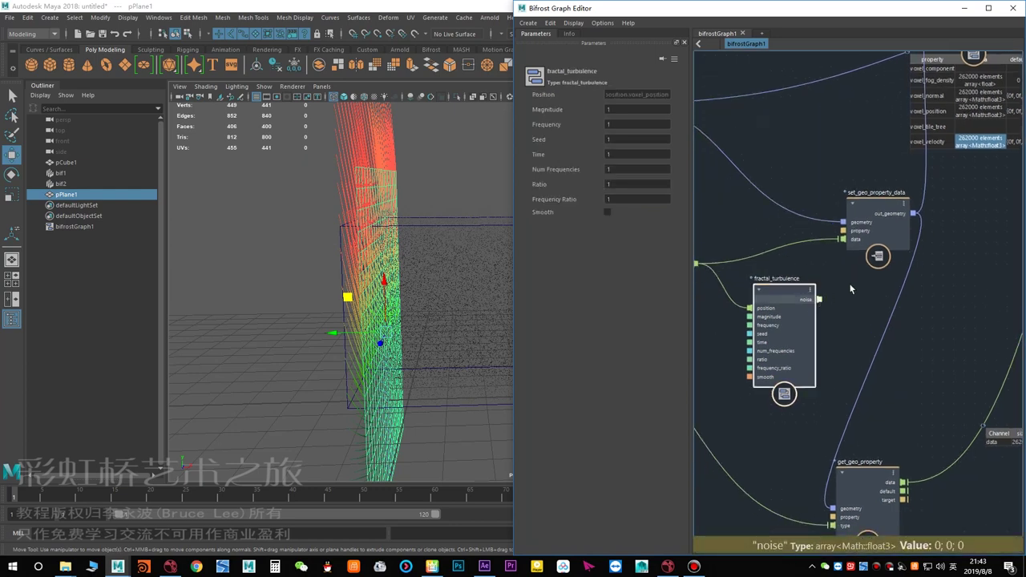
Connect fractal_turbulence's noise output to the data input of set_geo_property_data, replacing the voxel position connection.
{"action": "middle_click_drag", "start_coordinate": [833, 286], "coordinate": [796, 284]}
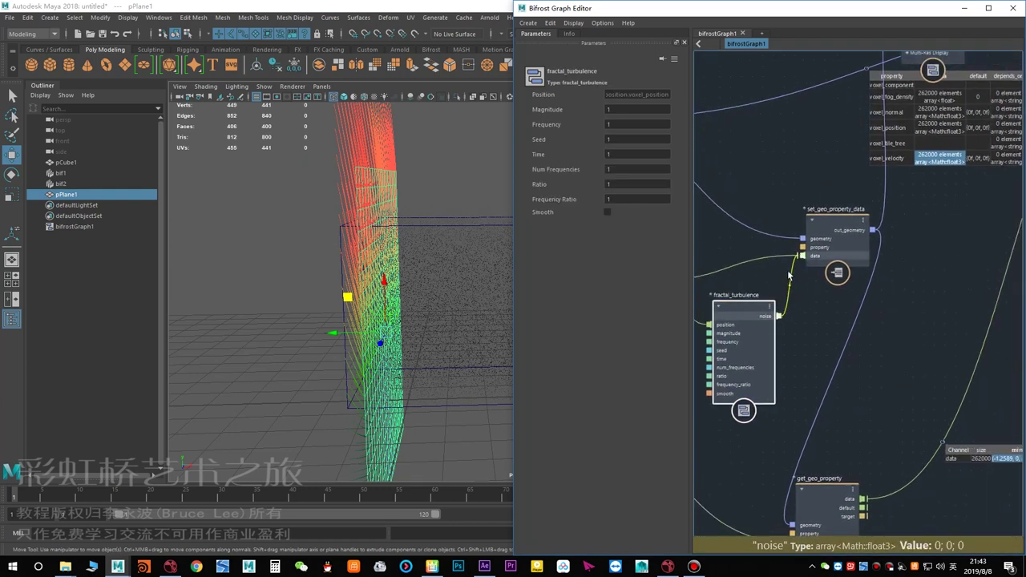
{"action": "mouse_move", "coordinate": [813, 309]}
{"action": "middle_mouse_down", "text": "alt"}
{"action": "mouse_move", "coordinate": [845, 307]}
{"action": "mouse_move", "coordinate": [813, 307]}
{"action": "middle_mouse_up", "text": "alt"}
{"action": "left_click", "coordinate": [836, 255]}
{"action": "scroll", "coordinate": [812, 308], "scroll_direction": "down", "scroll_amount": 2}
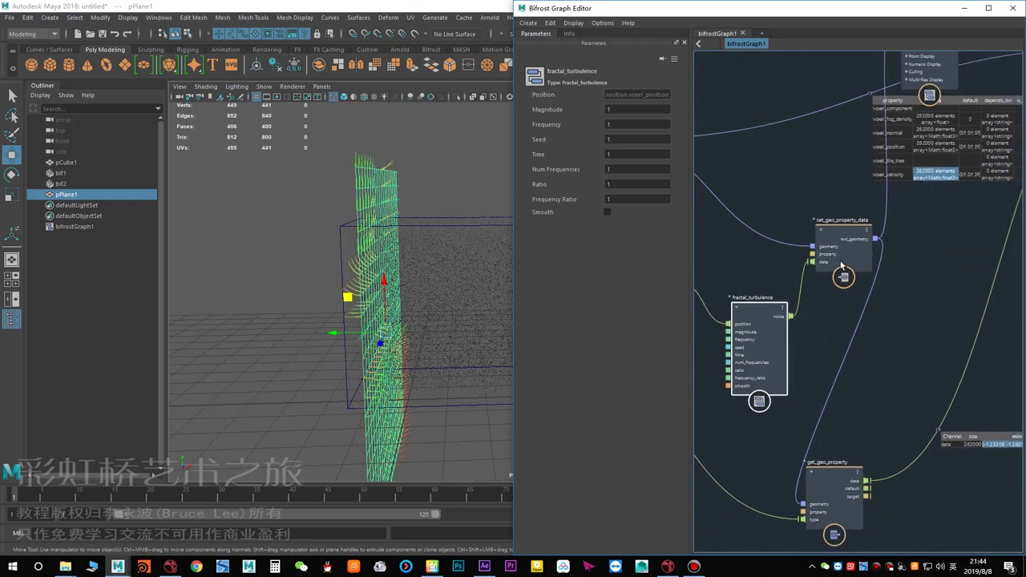
Select set_geo_property_data, examine the turbulence flowlines on the plane, and clear the viewport selection.
{"action": "left_click", "coordinate": [837, 250]}
{"action": "mouse_move", "coordinate": [395, 255]}
{"action": "left_mouse_down", "text": "alt"}
{"action": "mouse_move", "coordinate": [342, 267]}
{"action": "mouse_move", "coordinate": [408, 268]}
{"action": "left_mouse_up", "text": "alt"}
{"action": "left_click_drag", "start_coordinate": [399, 311], "coordinate": [378, 307], "text": "alt"}
{"action": "left_click", "coordinate": [307, 270]}
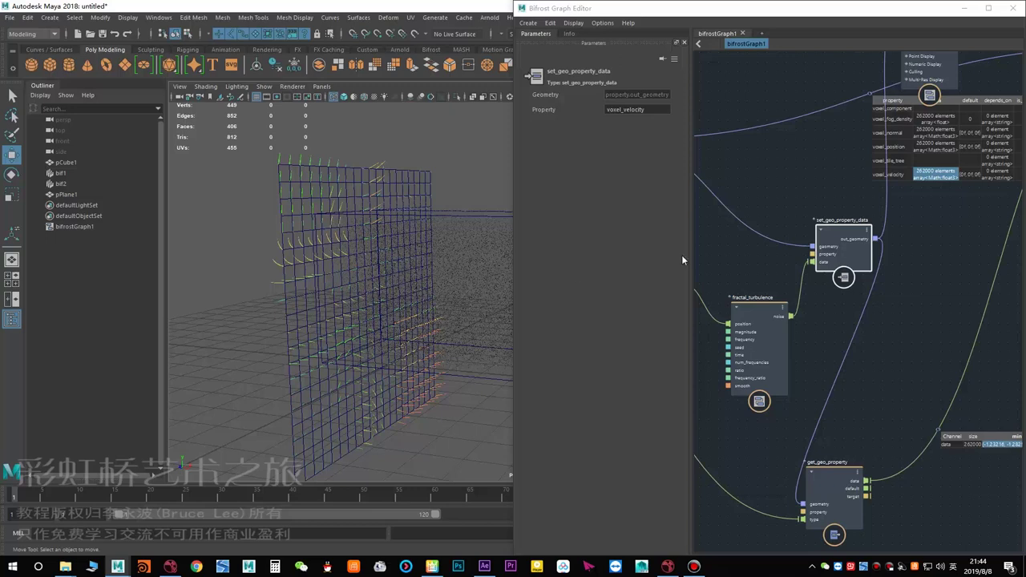
Set fractal_turbulence's Magnitude to 10 and inspect the flowlines in the viewport.
{"action": "middle_click_drag", "start_coordinate": [780, 208], "coordinate": [808, 229], "text": "alt"}
{"action": "scroll", "coordinate": [808, 229], "scroll_direction": "down", "scroll_amount": 1}
{"action": "middle_click_drag", "start_coordinate": [770, 279], "coordinate": [804, 271], "text": "alt"}
{"action": "left_click", "coordinate": [824, 333]}
{"action": "middle_click_drag", "start_coordinate": [763, 242], "coordinate": [763, 234], "text": "alt"}
{"action": "left_click", "coordinate": [624, 110]}
{"action": "type", "text": "0"}
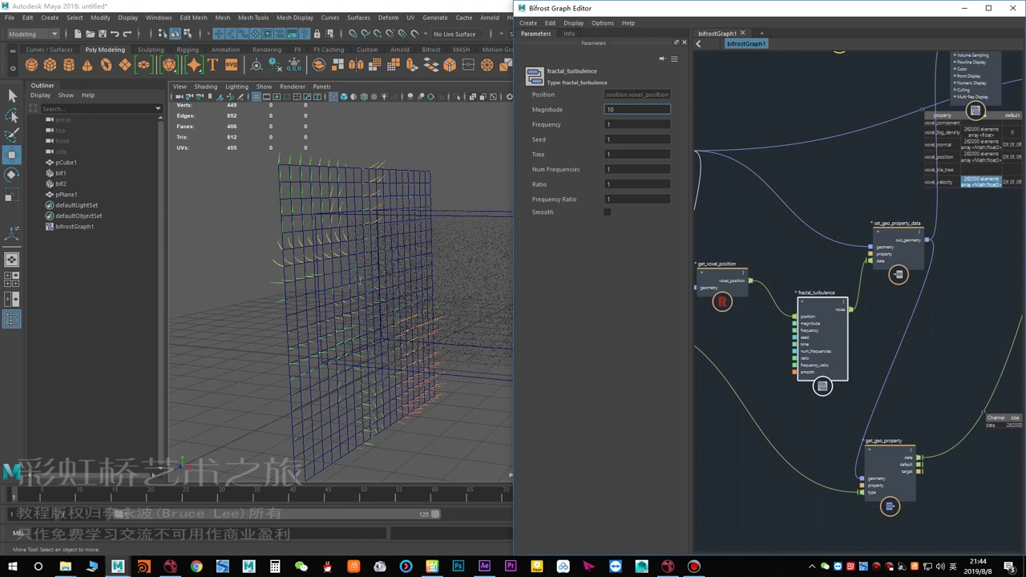
{"action": "key", "text": "Return"}
{"action": "mouse_move", "coordinate": [369, 283]}
{"action": "left_mouse_down", "text": "alt"}
{"action": "mouse_move", "coordinate": [401, 282]}
{"action": "mouse_move", "coordinate": [351, 293]}
{"action": "mouse_move", "coordinate": [366, 271]}
{"action": "left_mouse_up", "text": "alt"}
Set fractal_turbulence's Magnitude to 2 and inspect the flowlines in the viewport.
{"action": "left_click", "coordinate": [618, 109]}
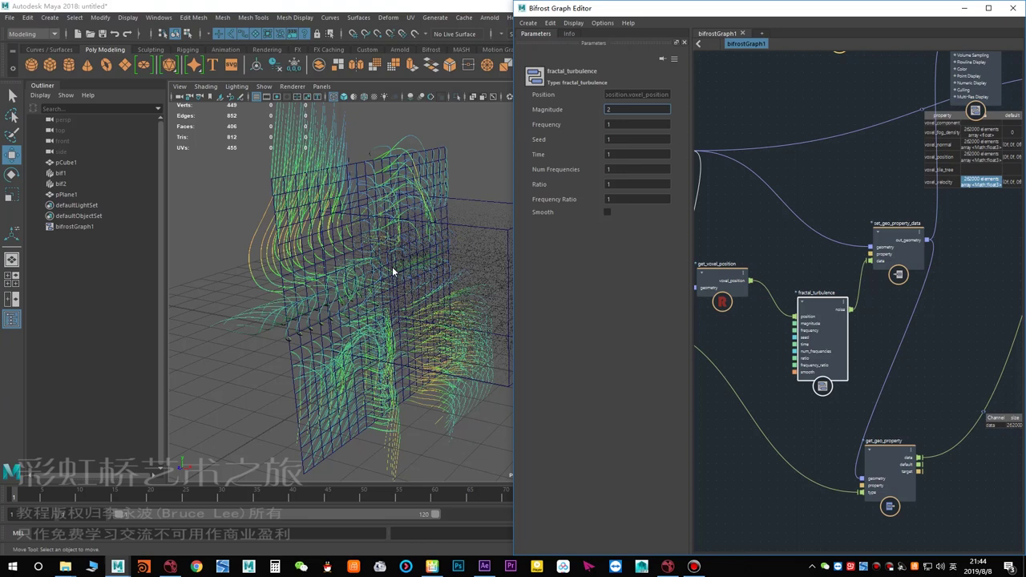
{"action": "left_click_drag", "start_coordinate": [405, 256], "coordinate": [362, 277], "text": "alt"}
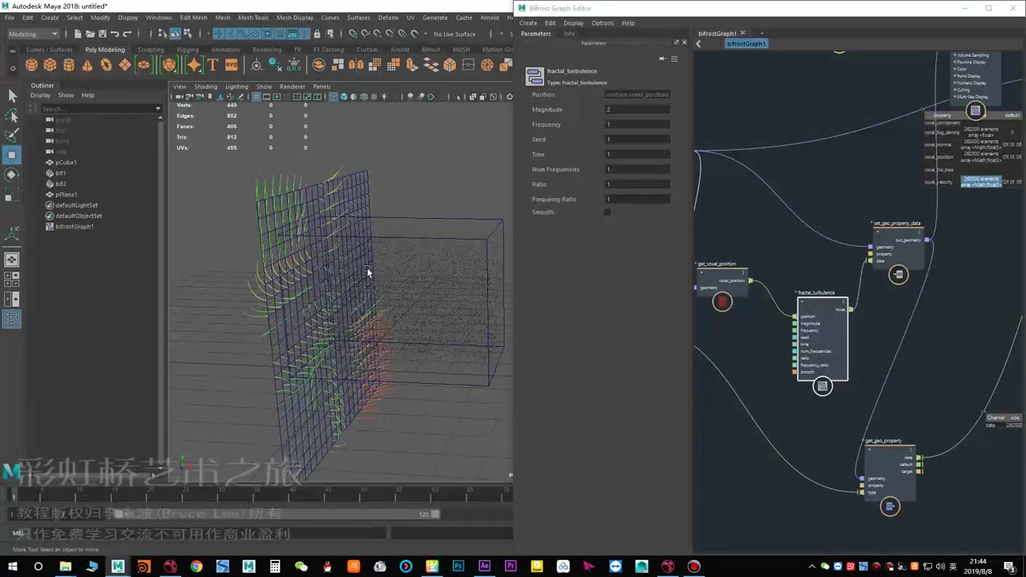
Review the node network from volume_scope back through set_geo_property_data and fractal_turbulence to get_voxel_position.
{"action": "middle_click_drag", "start_coordinate": [783, 243], "coordinate": [637, 375], "text": "alt"}
{"action": "middle_click_drag", "start_coordinate": [901, 143], "coordinate": [947, 115], "text": "alt"}
{"action": "right_click_drag", "start_coordinate": [792, 183], "coordinate": [819, 135], "text": "alt"}
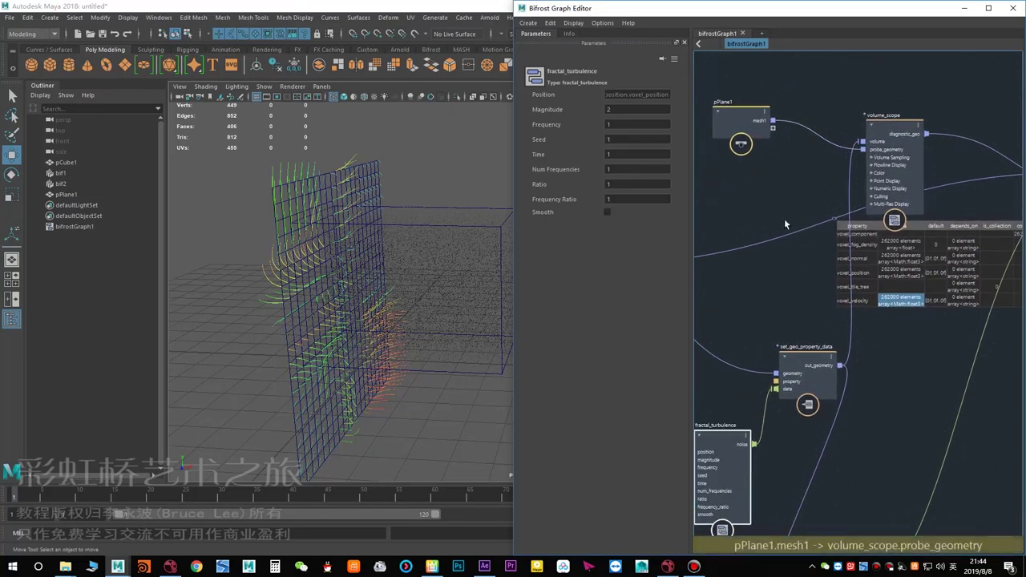
{"action": "middle_click_drag", "start_coordinate": [769, 321], "coordinate": [827, 172], "text": "alt"}
{"action": "left_click_drag", "start_coordinate": [790, 300], "coordinate": [772, 301]}
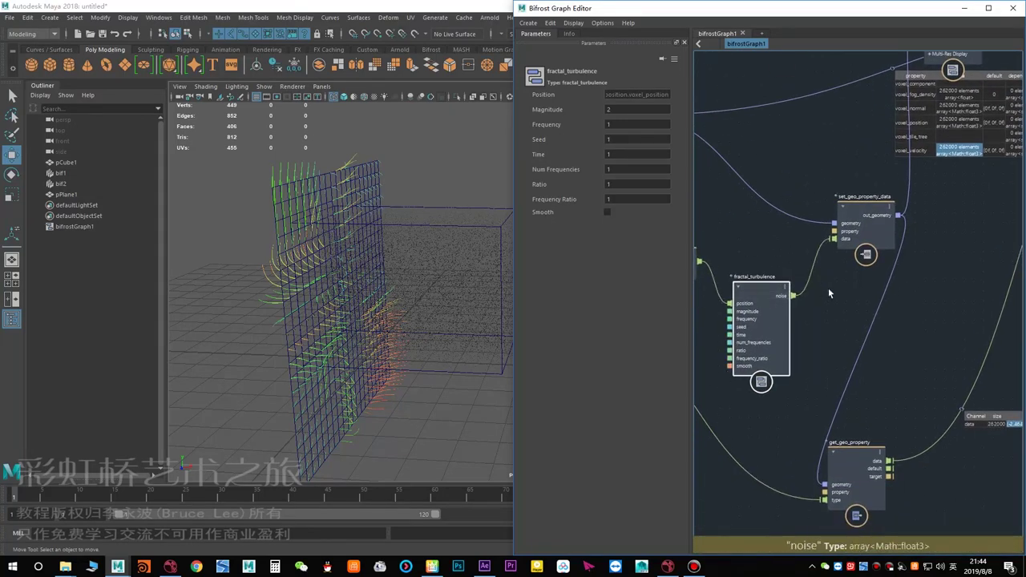
{"action": "middle_click_drag", "start_coordinate": [830, 293], "coordinate": [841, 275], "text": "alt"}
{"action": "middle_click_drag", "start_coordinate": [735, 336], "coordinate": [824, 317], "text": "alt"}
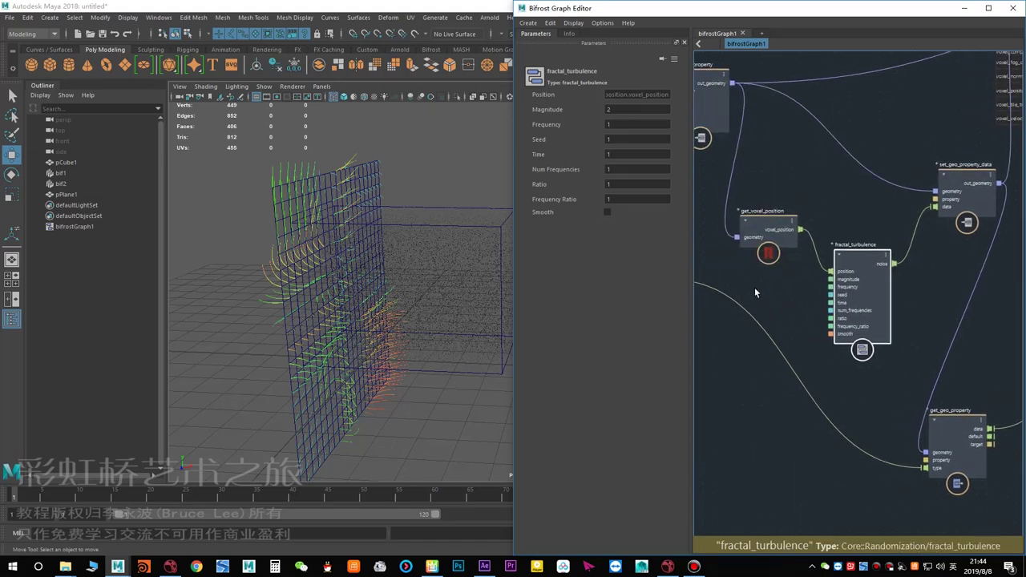
{"action": "left_click", "coordinate": [755, 289]}
{"action": "key", "text": "Tab"}
{"action": "left_click", "coordinate": [742, 331]}
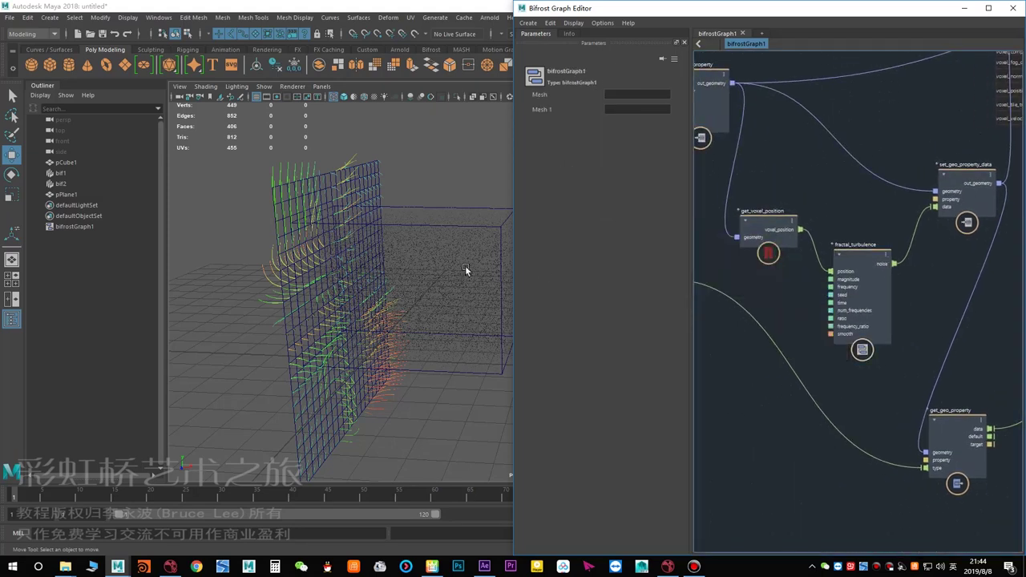
Move the pPlane1 node farther from volume_scope, nudge volume_scope slightly, and clear the node selection.
{"action": "middle_click_drag", "start_coordinate": [785, 193], "coordinate": [783, 209], "text": "alt"}
{"action": "middle_click_drag", "start_coordinate": [880, 271], "coordinate": [898, 464], "text": "alt"}
{"action": "scroll", "coordinate": [853, 308], "scroll_direction": "down", "scroll_amount": 1}
{"action": "middle_click_drag", "start_coordinate": [781, 284], "coordinate": [739, 335], "text": "alt"}
{"action": "scroll", "coordinate": [739, 335], "scroll_direction": "down", "scroll_amount": 1}
{"action": "left_click_drag", "start_coordinate": [847, 247], "coordinate": [802, 256]}
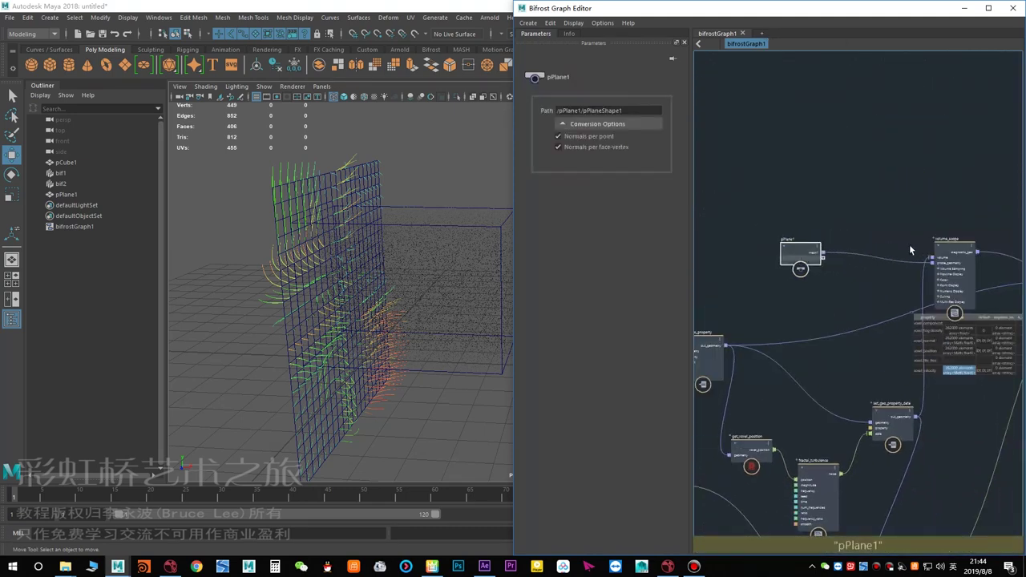
{"action": "left_click_drag", "start_coordinate": [944, 254], "coordinate": [937, 254]}
{"action": "left_click", "coordinate": [775, 108]}
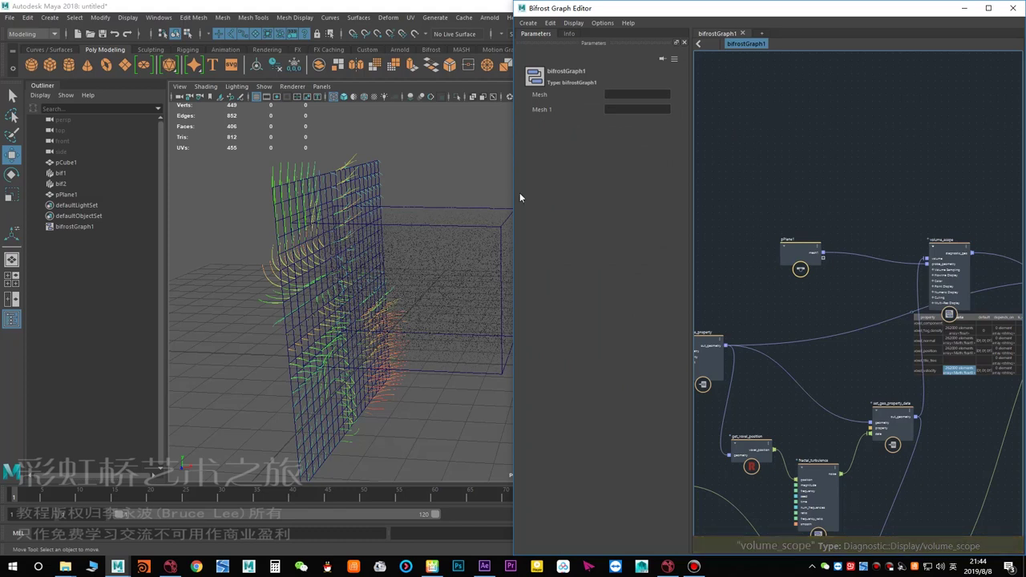
Create a polygon sphere in the Maya scene and raise it to about mid-height of the volume's box.
{"action": "left_click", "coordinate": [216, 340]}
{"action": "right_click_drag", "start_coordinate": [225, 241], "coordinate": [277, 242], "text": "shift"}
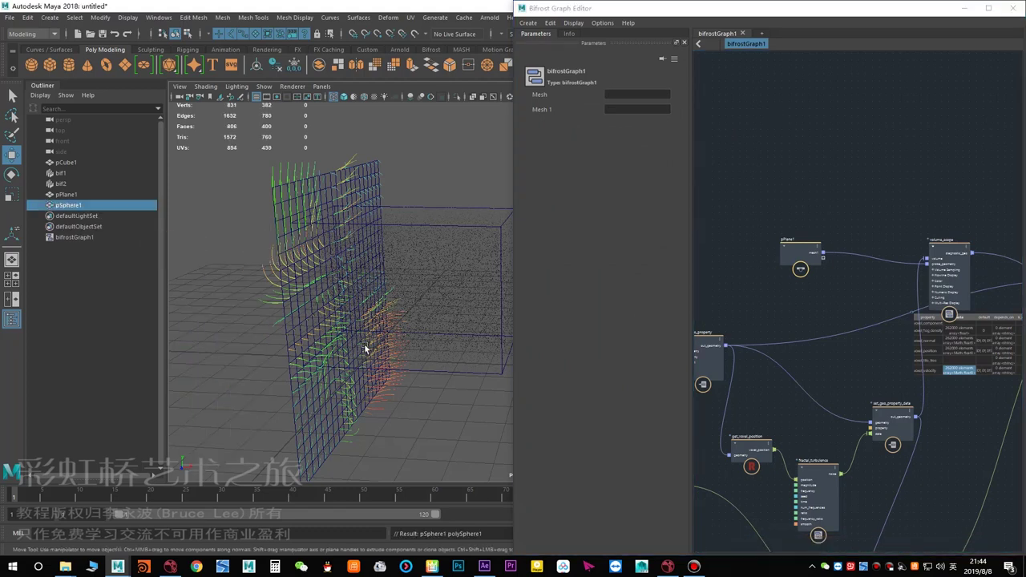
{"action": "left_click_drag", "start_coordinate": [409, 330], "coordinate": [384, 338], "text": "alt"}
{"action": "key", "text": "r"}
{"action": "key", "text": "w"}
{"action": "left_click_drag", "start_coordinate": [371, 301], "coordinate": [372, 214]}
Scale the sphere uniformly so that it is much smaller than the volume's box.
{"action": "left_click_drag", "start_coordinate": [406, 269], "coordinate": [333, 295], "text": "alt"}
{"action": "middle_click_drag", "start_coordinate": [433, 250], "coordinate": [393, 275], "text": "alt"}
{"action": "left_click_drag", "start_coordinate": [394, 275], "coordinate": [366, 285], "text": "alt"}
{"action": "key", "text": "r"}
{"action": "left_click_drag", "start_coordinate": [438, 210], "coordinate": [369, 262]}
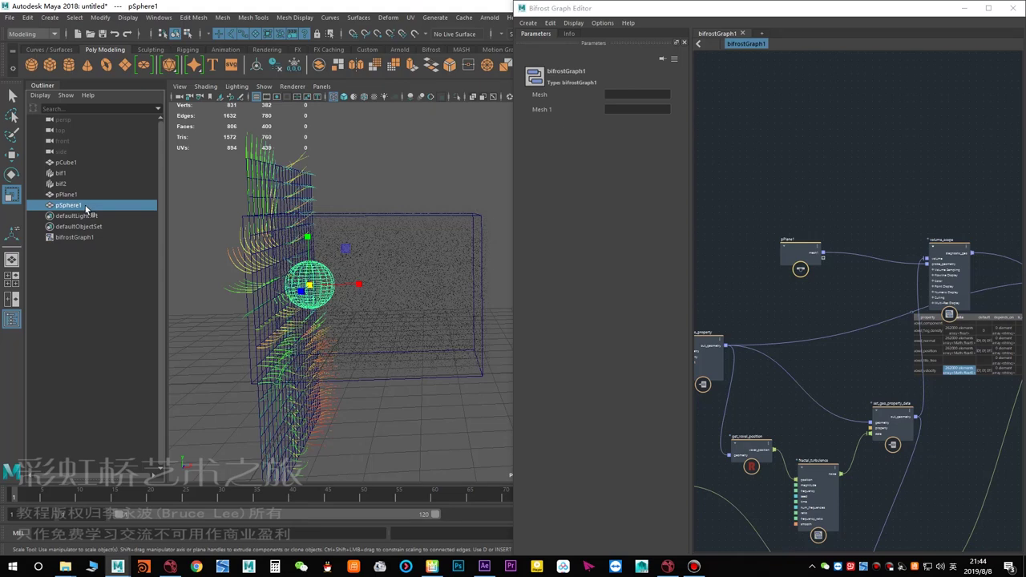
Bring pSphere1 from the Outliner into bifrostGraph1 as an input node and move it to the empty area above pPlane1.
{"action": "middle_click_drag", "start_coordinate": [794, 152], "coordinate": [795, 152]}
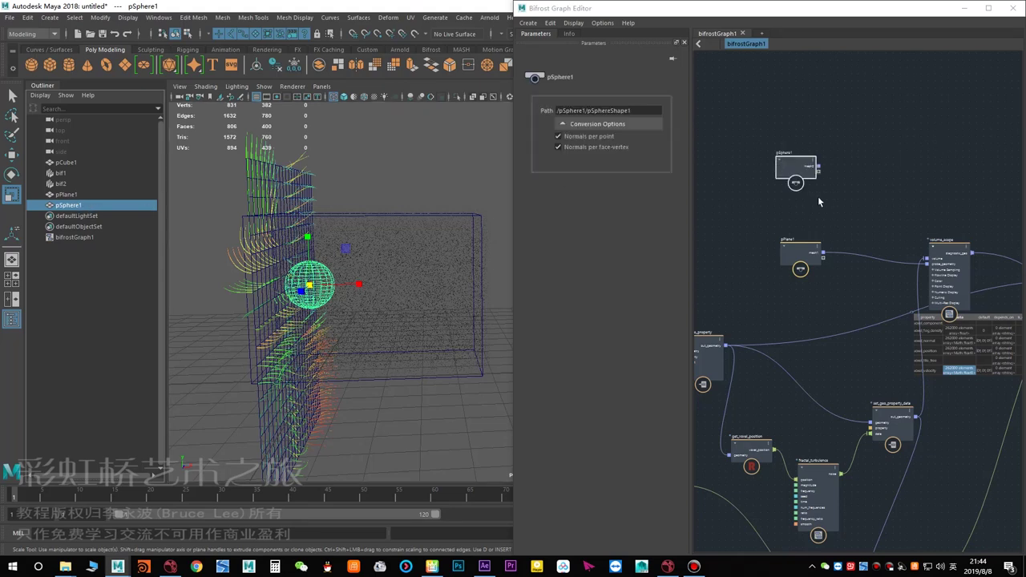
{"action": "middle_click_drag", "start_coordinate": [833, 183], "coordinate": [813, 182], "text": "alt"}
{"action": "scroll", "coordinate": [808, 196], "scroll_direction": "up", "scroll_amount": 2}
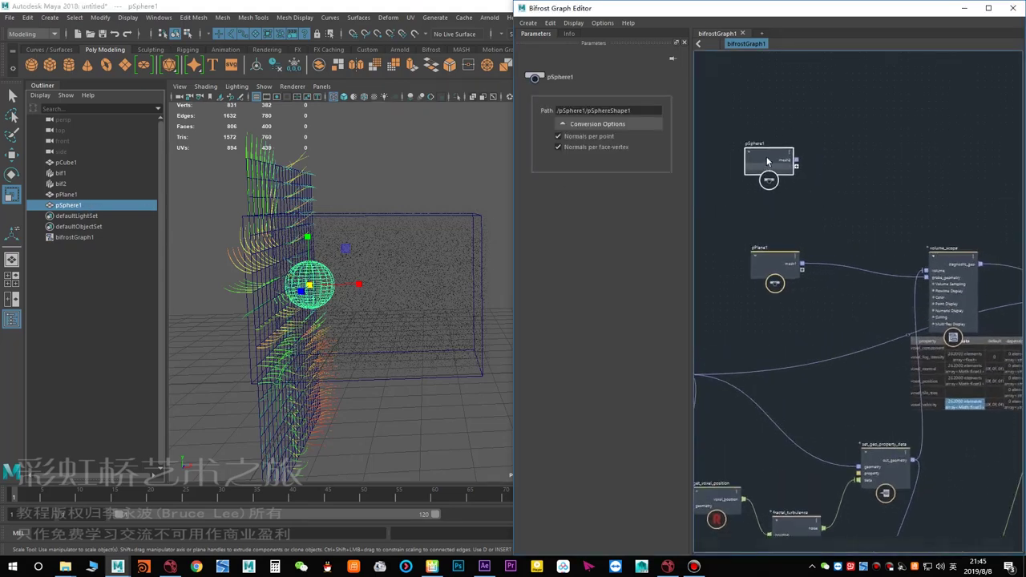
{"action": "left_click_drag", "start_coordinate": [770, 163], "coordinate": [744, 113]}
{"action": "middle_click_drag", "start_coordinate": [791, 102], "coordinate": [859, 342], "text": "alt"}
{"action": "scroll", "coordinate": [837, 340], "scroll_direction": "down", "scroll_amount": 2}
{"action": "left_click_drag", "start_coordinate": [826, 342], "coordinate": [751, 217]}
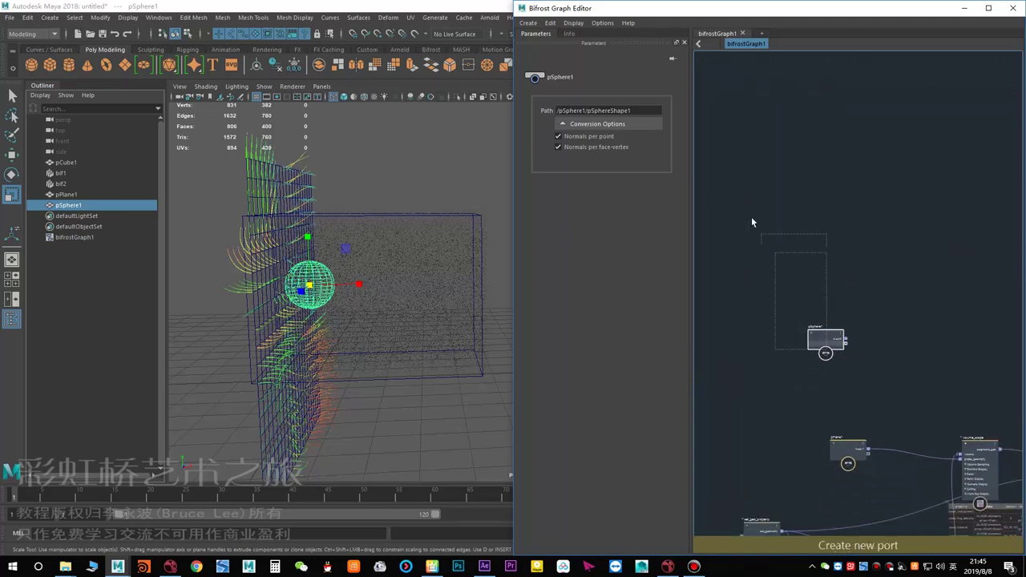
{"action": "left_click_drag", "start_coordinate": [831, 343], "coordinate": [732, 234]}
Add a basic_particles_graph node to bifrostGraph1 and place it beside the pSphere1 node.
{"action": "left_click", "coordinate": [771, 175]}
{"action": "key", "text": "Tab"}
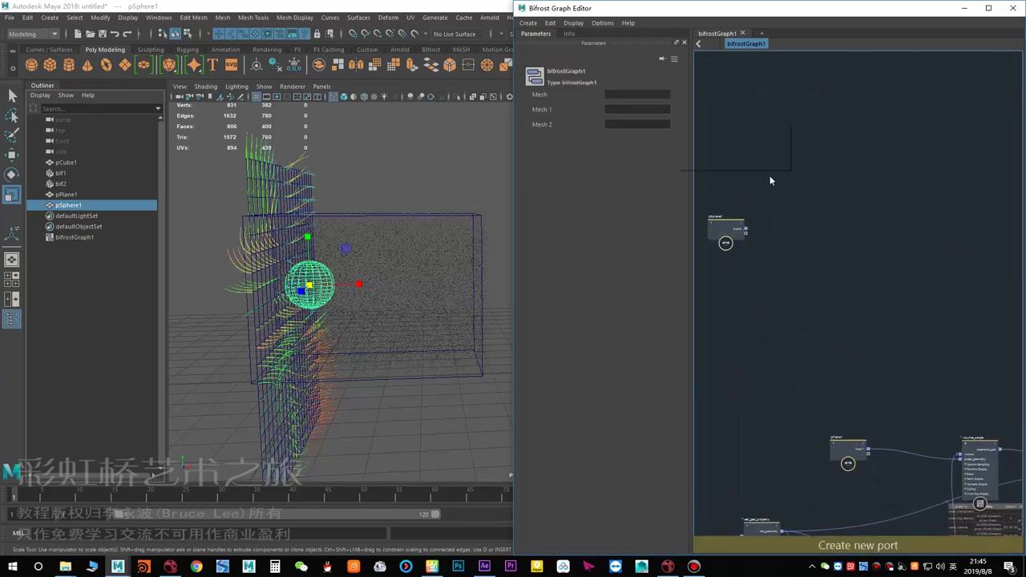
{"action": "type", "text": "ba"}
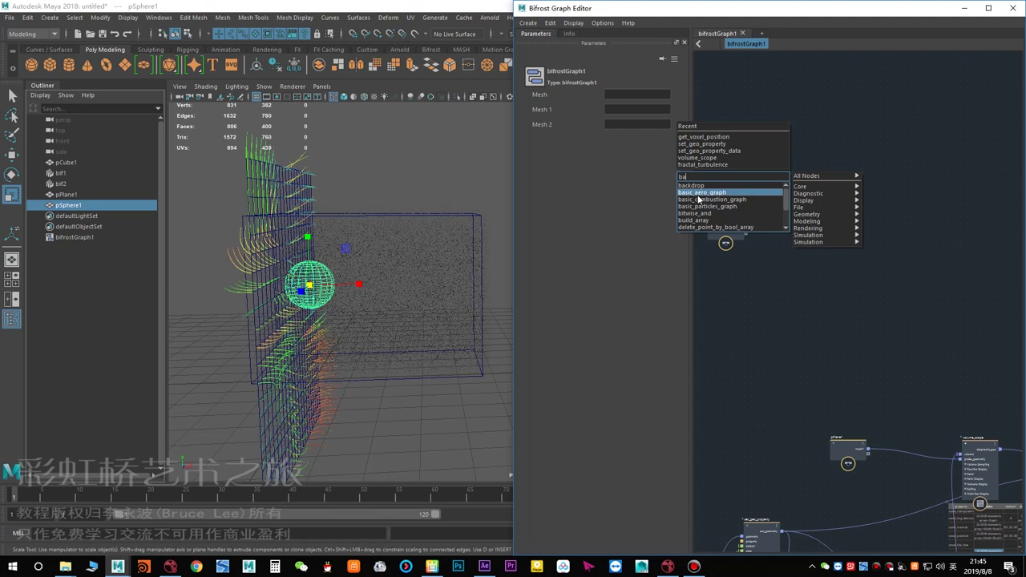
{"action": "left_click", "coordinate": [718, 209]}
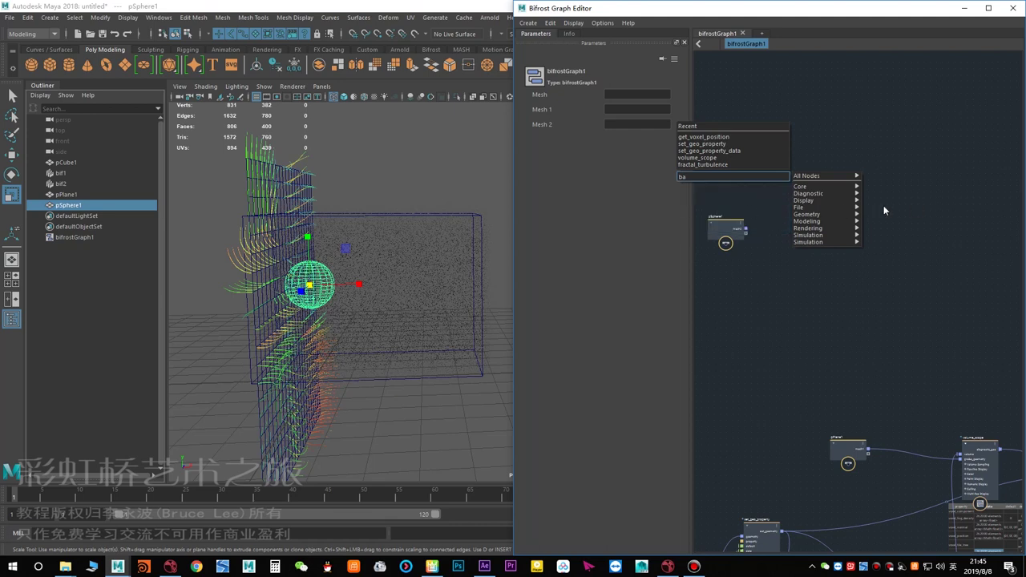
{"action": "left_click_drag", "start_coordinate": [775, 187], "coordinate": [795, 227]}
{"action": "scroll", "coordinate": [795, 228], "scroll_direction": "up", "scroll_amount": 4}
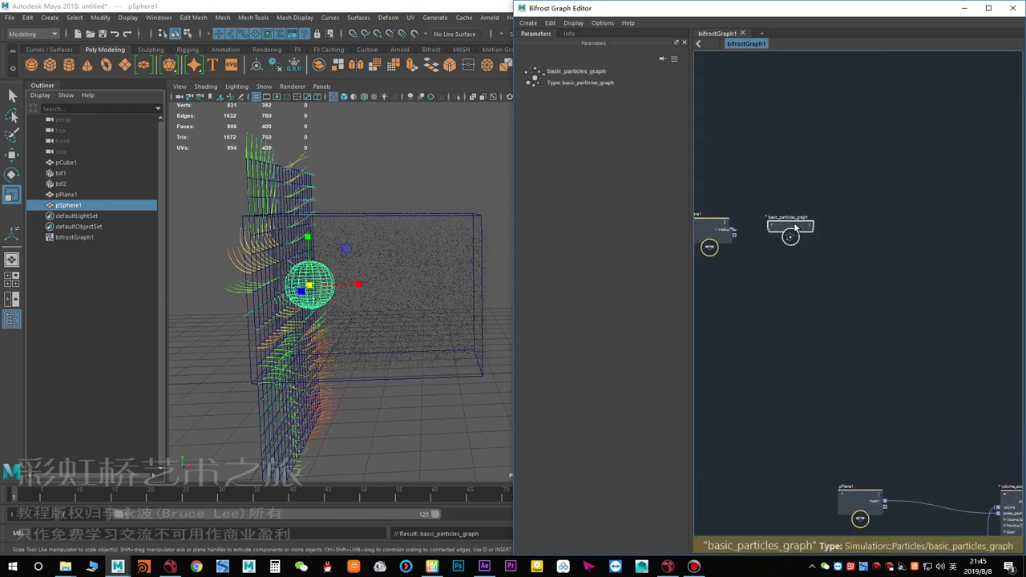
Explode the basic_particles_graph compound into its individual particle nodes.
{"action": "middle_click_drag", "start_coordinate": [772, 251], "coordinate": [828, 258], "text": "alt"}
{"action": "scroll", "coordinate": [854, 233], "scroll_direction": "up", "scroll_amount": 2}
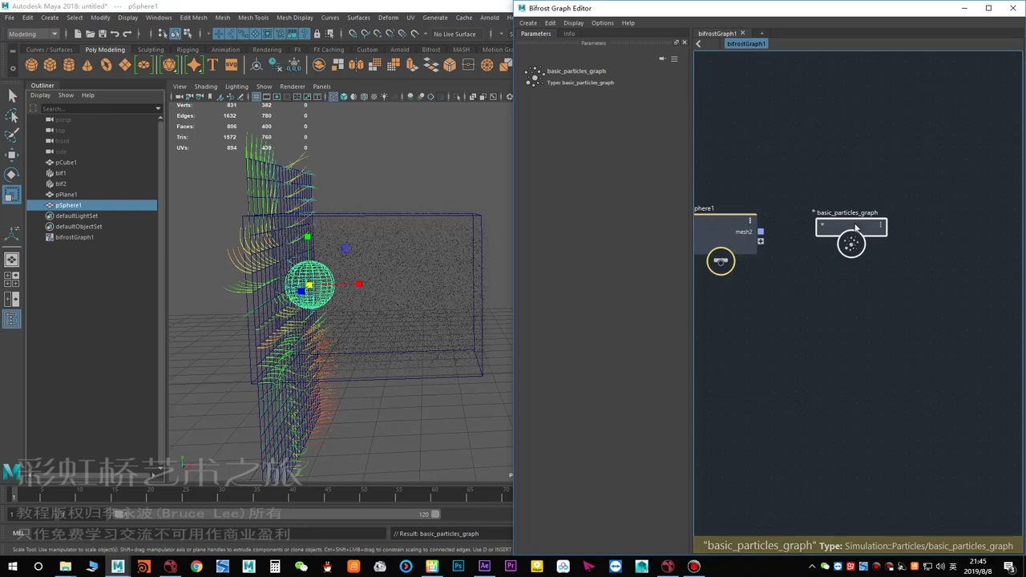
{"action": "right_click", "coordinate": [857, 225]}
{"action": "left_click", "coordinate": [881, 290]}
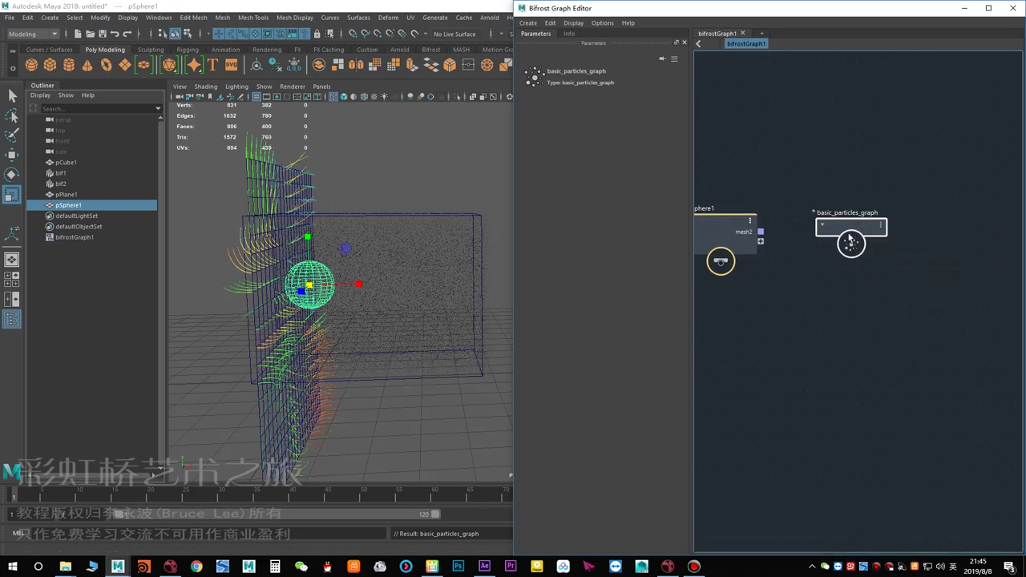
Connect pSphere1's mesh2 output to the geometry input of source_particles.
{"action": "left_click_drag", "start_coordinate": [761, 233], "coordinate": [795, 181]}
{"action": "middle_click_drag", "start_coordinate": [927, 289], "coordinate": [807, 297], "text": "alt"}
{"action": "left_click", "coordinate": [880, 218]}
{"action": "middle_click_drag", "start_coordinate": [939, 309], "coordinate": [802, 244], "text": "alt"}
{"action": "scroll", "coordinate": [818, 276], "scroll_direction": "down", "scroll_amount": 3}
{"action": "left_click", "coordinate": [832, 204]}
{"action": "middle_click_drag", "start_coordinate": [832, 204], "coordinate": [925, 225], "text": "alt"}
Add an output node beside simulate_particles and connect the particles result to it.
{"action": "key", "text": "Tab"}
{"action": "type", "text": "out"}
{"action": "key", "text": "Return"}
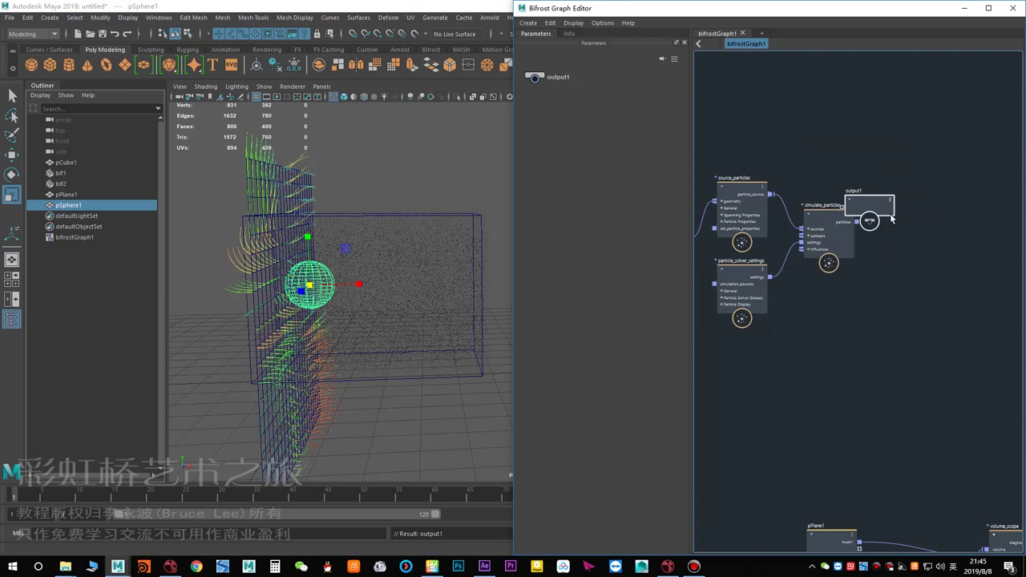
{"action": "scroll", "coordinate": [874, 224], "scroll_direction": "up", "scroll_amount": 3}
{"action": "left_click_drag", "start_coordinate": [876, 205], "coordinate": [933, 254]}
{"action": "left_click_drag", "start_coordinate": [852, 230], "coordinate": [875, 242]}
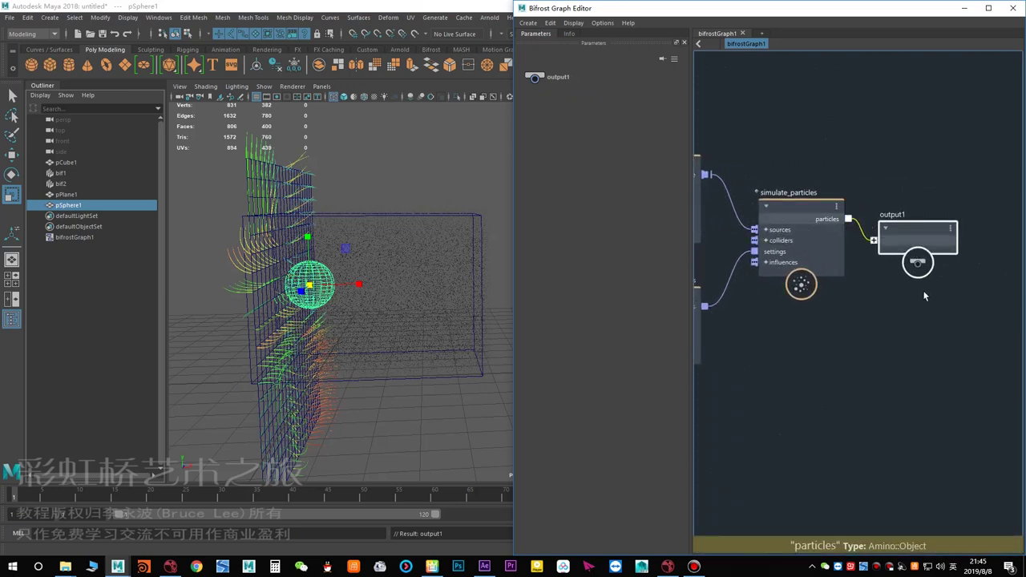
{"action": "middle_click_drag", "start_coordinate": [816, 332], "coordinate": [857, 321], "text": "alt"}
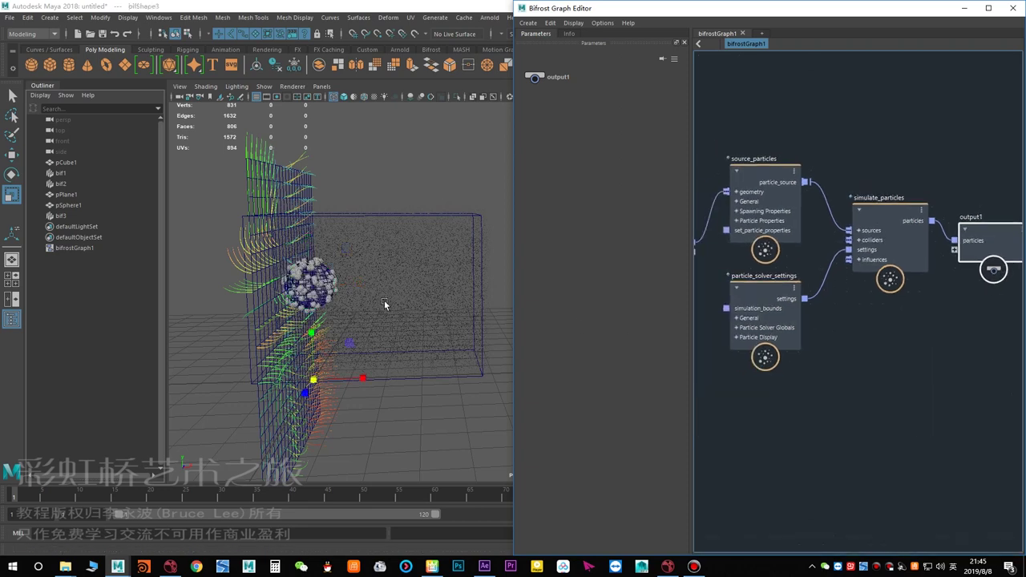
Play the particle simulation and examine the particles emitted around the sphere in the viewport.
{"action": "left_click", "coordinate": [352, 314]}
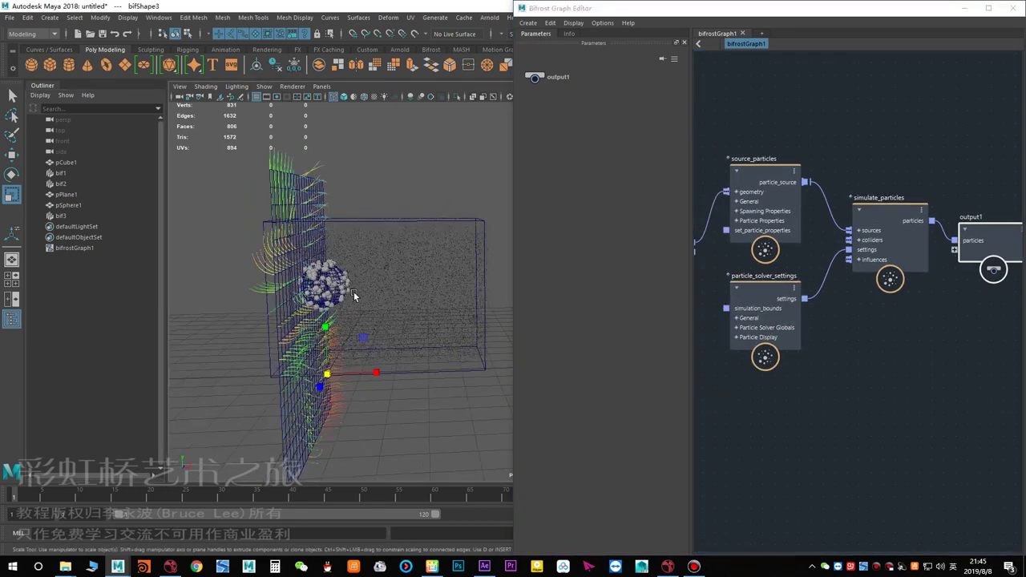
{"action": "left_click_drag", "start_coordinate": [362, 293], "coordinate": [364, 287], "text": "alt"}
{"action": "key", "text": "alt+v"}
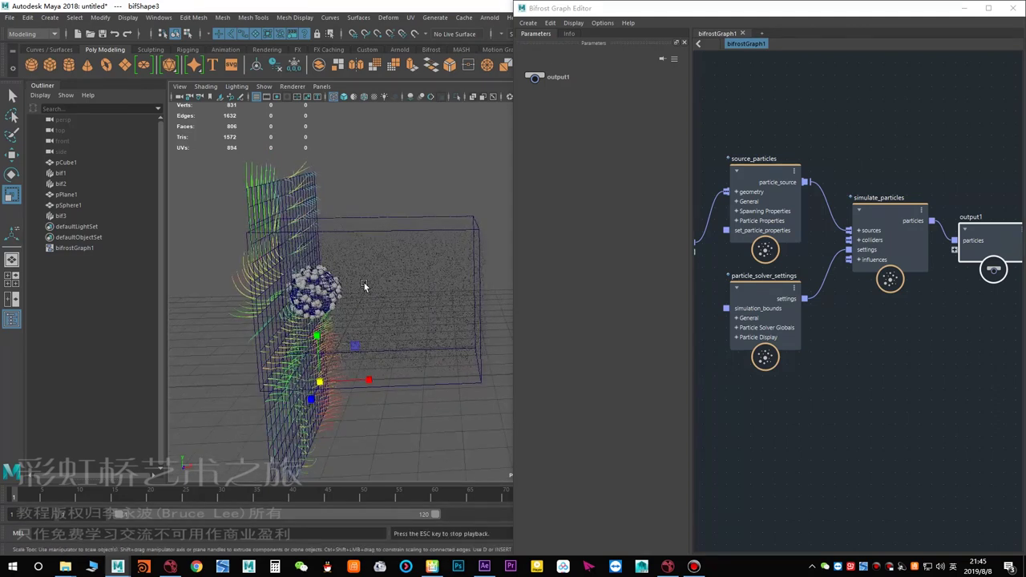
{"action": "left_click_drag", "start_coordinate": [371, 310], "coordinate": [401, 317], "text": "alt"}
{"action": "left_click", "coordinate": [856, 434]}
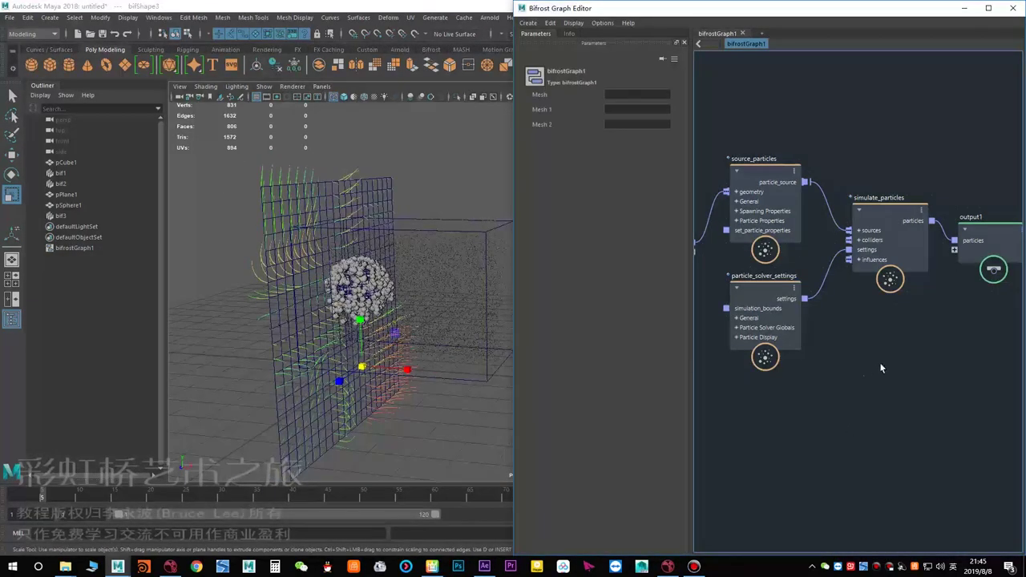
Disconnect simulate_particles from output1 and pSphere1 from source_particles, moving output1 farther away.
{"action": "scroll", "coordinate": [873, 367], "scroll_direction": "down", "scroll_amount": 2}
{"action": "left_click_drag", "start_coordinate": [952, 259], "coordinate": [1000, 249]}
{"action": "left_click_drag", "start_coordinate": [948, 287], "coordinate": [944, 293]}
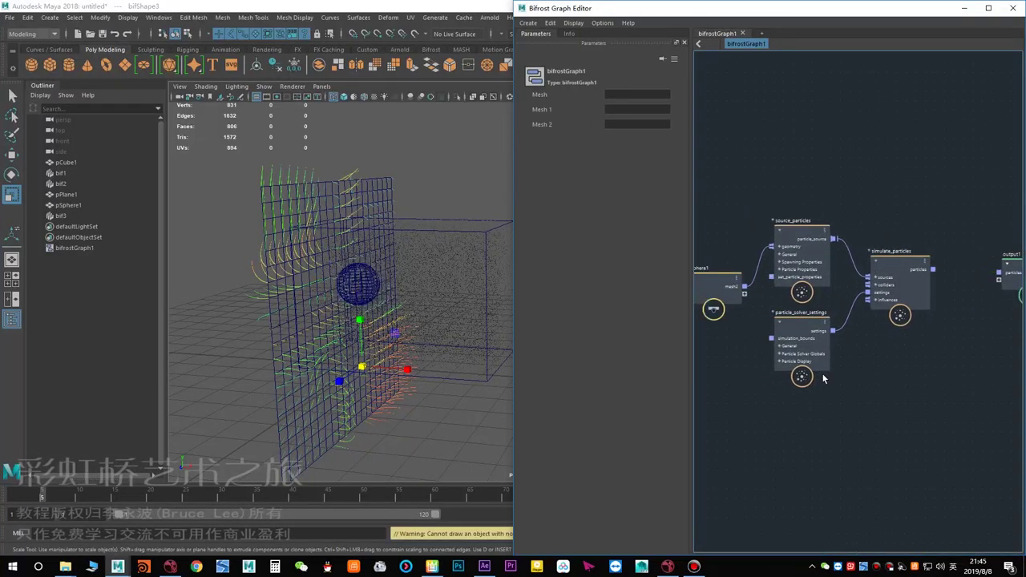
{"action": "left_click_drag", "start_coordinate": [755, 279], "coordinate": [756, 280]}
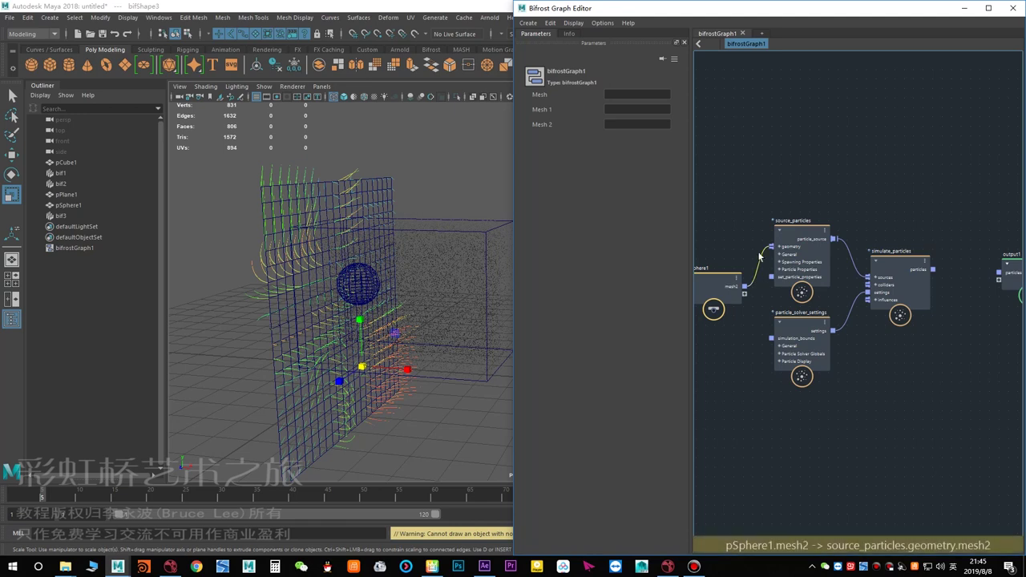
{"action": "key", "text": "Delete"}
Copy source_particles, particle_solver_settings and simulate_particles into a new Bifrost graph, placing them above its input and output nodes.
{"action": "left_click_drag", "start_coordinate": [778, 169], "coordinate": [908, 376]}
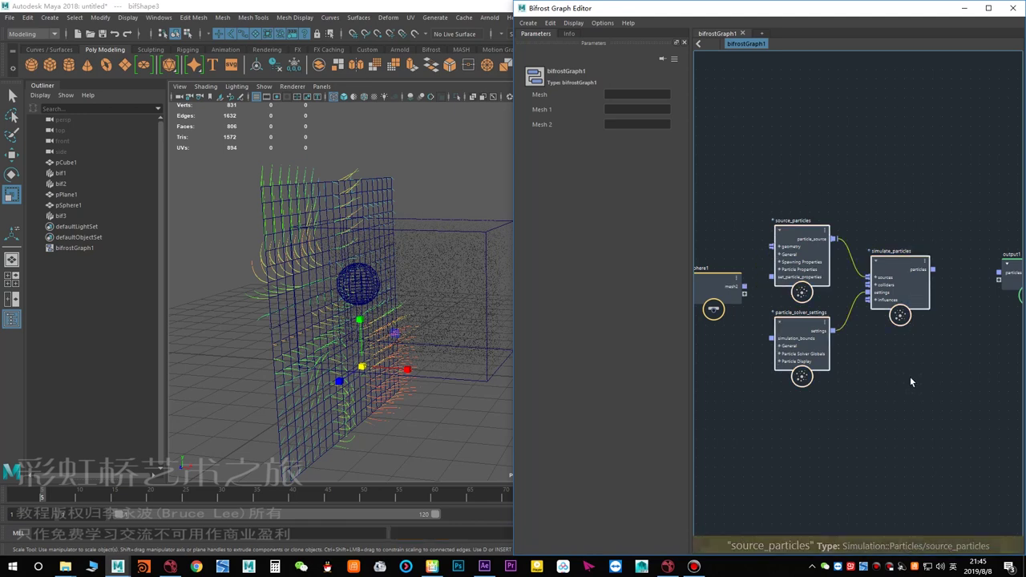
{"action": "left_click", "coordinate": [767, 36]}
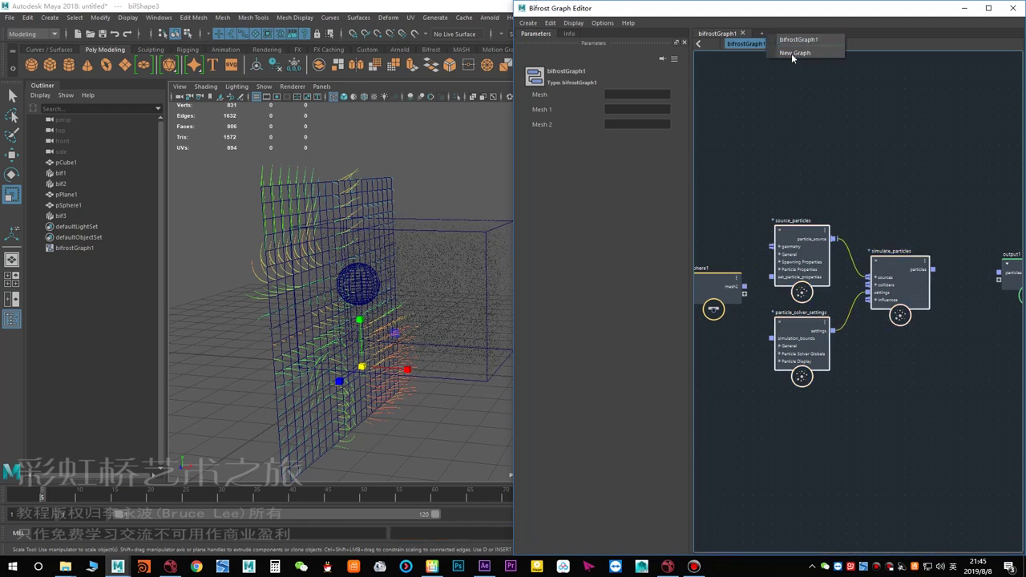
{"action": "left_click", "coordinate": [793, 53]}
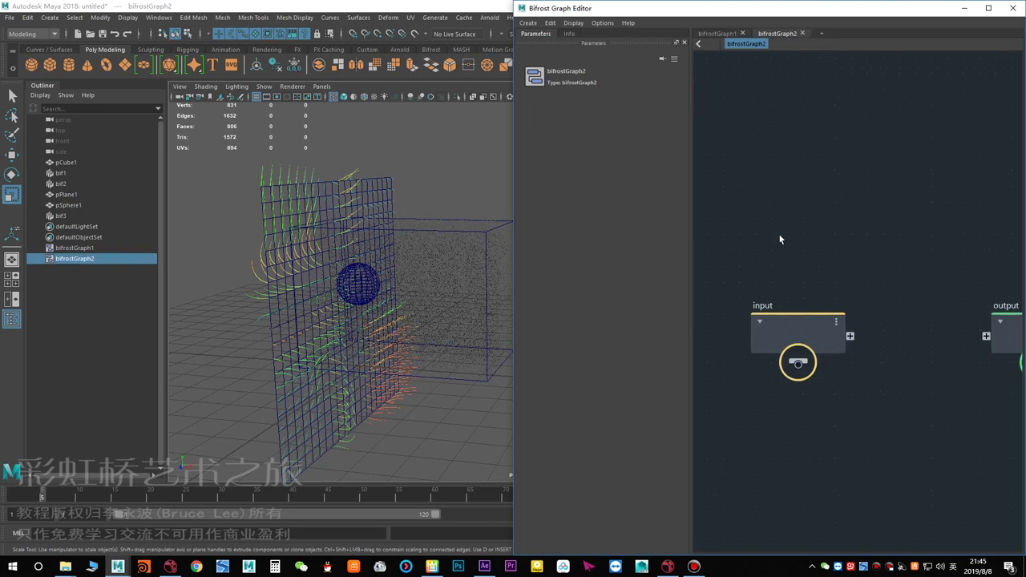
{"action": "scroll", "coordinate": [778, 234], "scroll_direction": "down", "scroll_amount": 3}
{"action": "middle_click_drag", "start_coordinate": [824, 225], "coordinate": [778, 223], "text": "alt"}
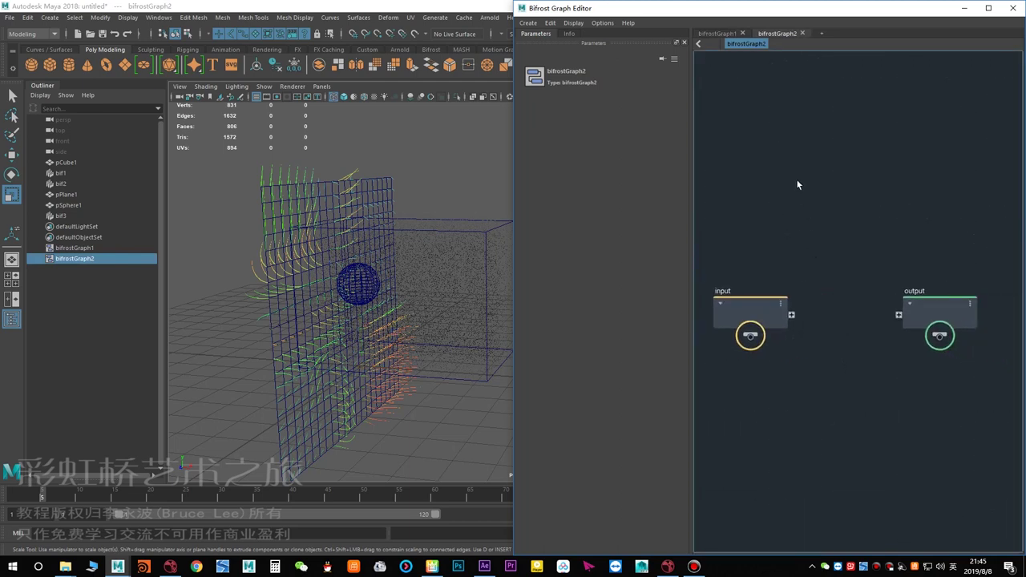
{"action": "key", "text": "ctrl+v"}
{"action": "left_click_drag", "start_coordinate": [814, 322], "coordinate": [849, 200]}
Delete the default empty input node from bifrostGraph2.
{"action": "left_click", "coordinate": [799, 346]}
{"action": "middle_click_drag", "start_coordinate": [782, 362], "coordinate": [785, 403], "text": "alt"}
{"action": "left_click_drag", "start_coordinate": [768, 363], "coordinate": [717, 312]}
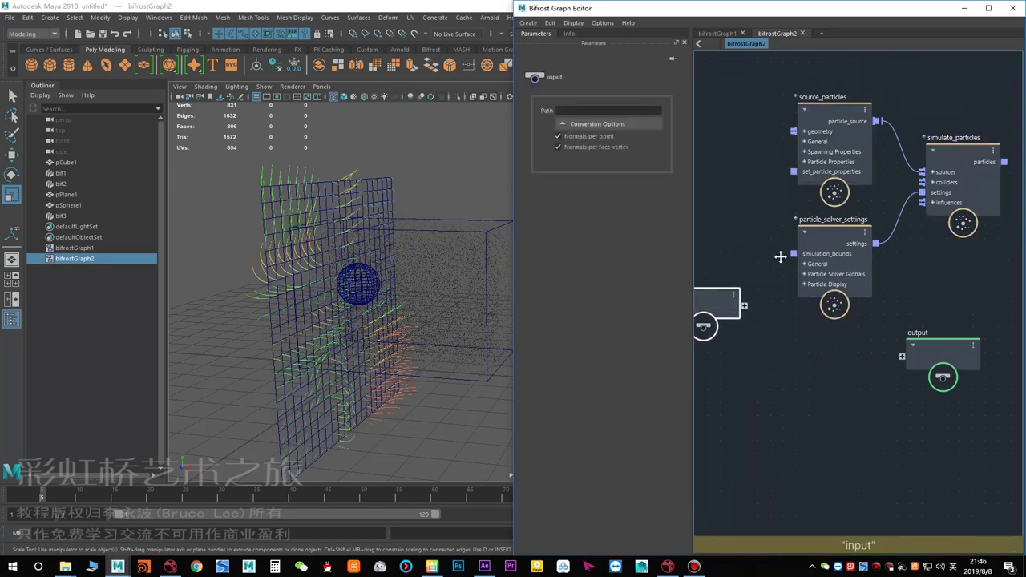
{"action": "middle_click_drag", "start_coordinate": [758, 243], "coordinate": [793, 267], "text": "alt"}
{"action": "key", "text": "Delete"}
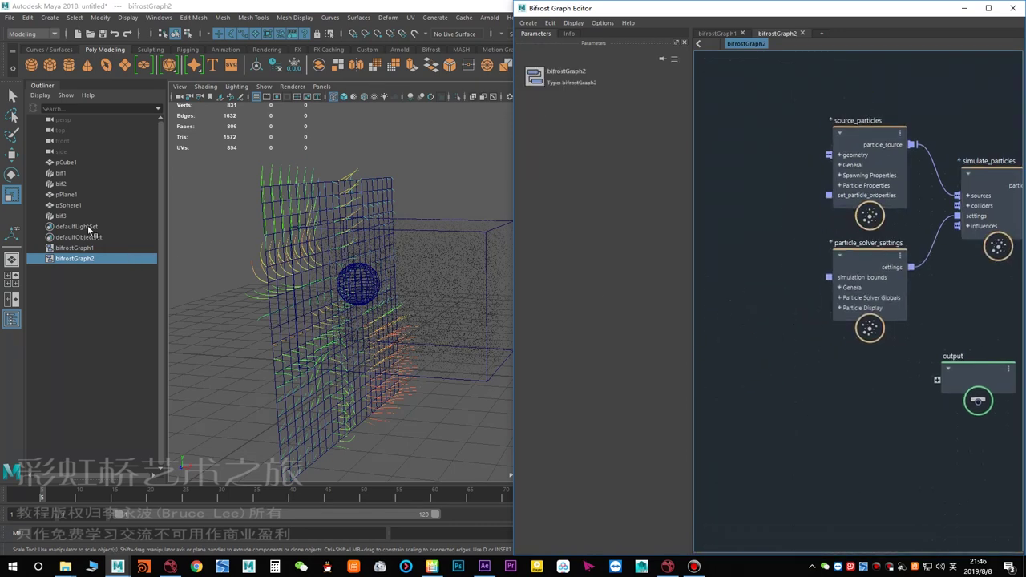
Bring pSphere1 from the Outliner into bifrostGraph2 and connect its mesh to the geometry input of source_particles.
{"action": "left_click", "coordinate": [71, 206]}
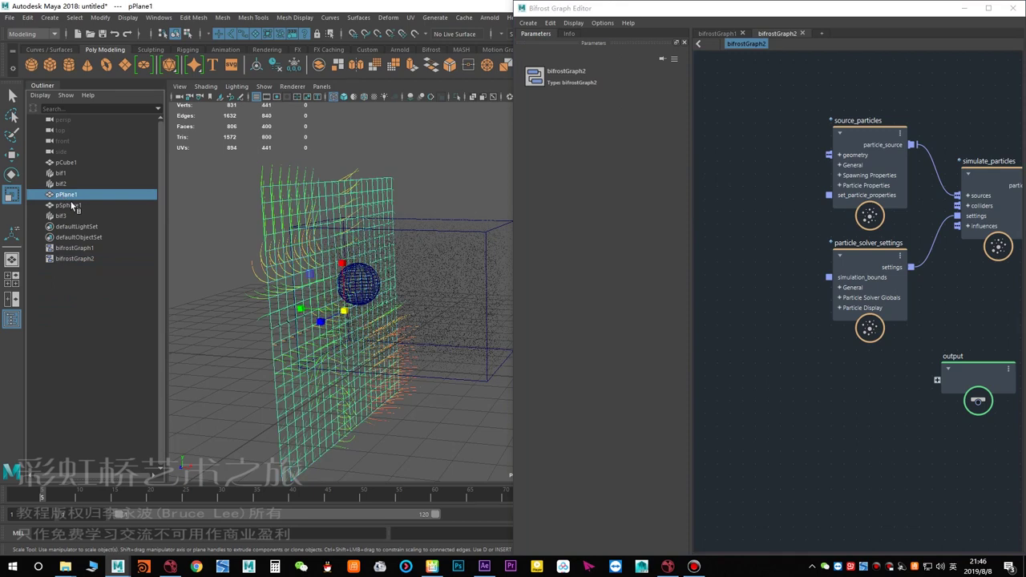
{"action": "middle_click_drag", "start_coordinate": [763, 271], "coordinate": [770, 272]}
{"action": "left_click_drag", "start_coordinate": [792, 296], "coordinate": [763, 196]}
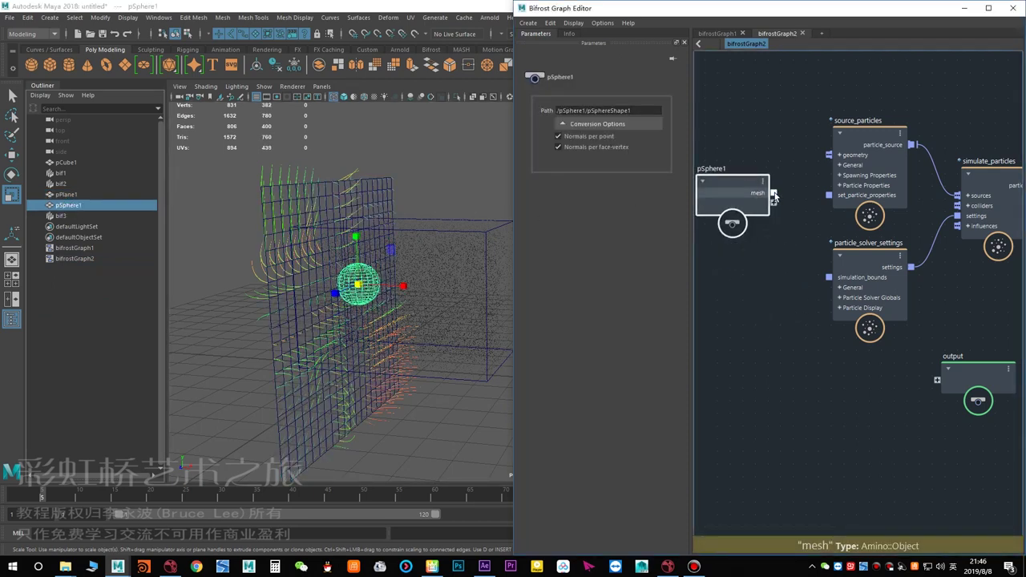
{"action": "left_click_drag", "start_coordinate": [837, 157], "coordinate": [838, 152]}
Expand the General ports of source_particles and shift the pSphere1 node slightly farther from it.
{"action": "middle_click_drag", "start_coordinate": [775, 286], "coordinate": [836, 306], "text": "alt"}
{"action": "left_click", "coordinate": [796, 279]}
{"action": "left_click", "coordinate": [819, 210]}
{"action": "left_click_drag", "start_coordinate": [780, 193], "coordinate": [754, 218]}
Add a value node below pSphere1 and set its value type to Object.
{"action": "left_click", "coordinate": [779, 275]}
{"action": "key", "text": "Tab"}
{"action": "type", "text": "value"}
{"action": "key", "text": "Return"}
{"action": "left_click_drag", "start_coordinate": [762, 309], "coordinate": [769, 318]}
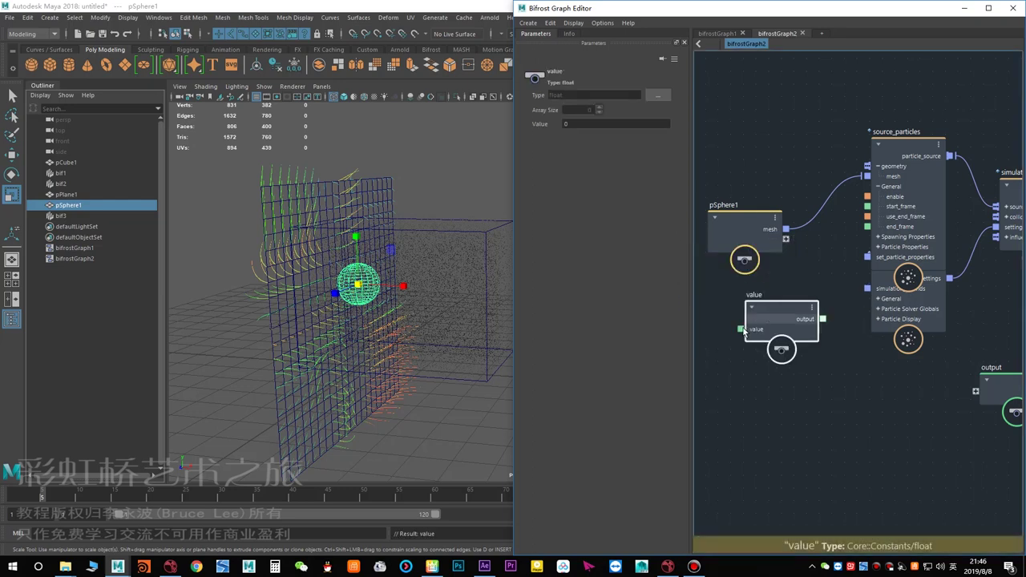
{"action": "left_click", "coordinate": [657, 95]}
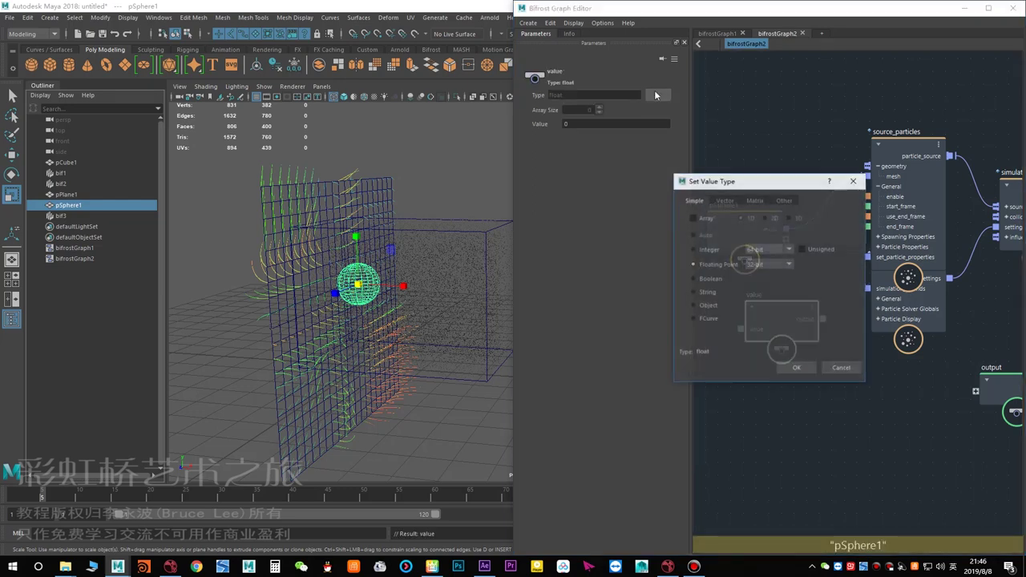
{"action": "left_click", "coordinate": [706, 307]}
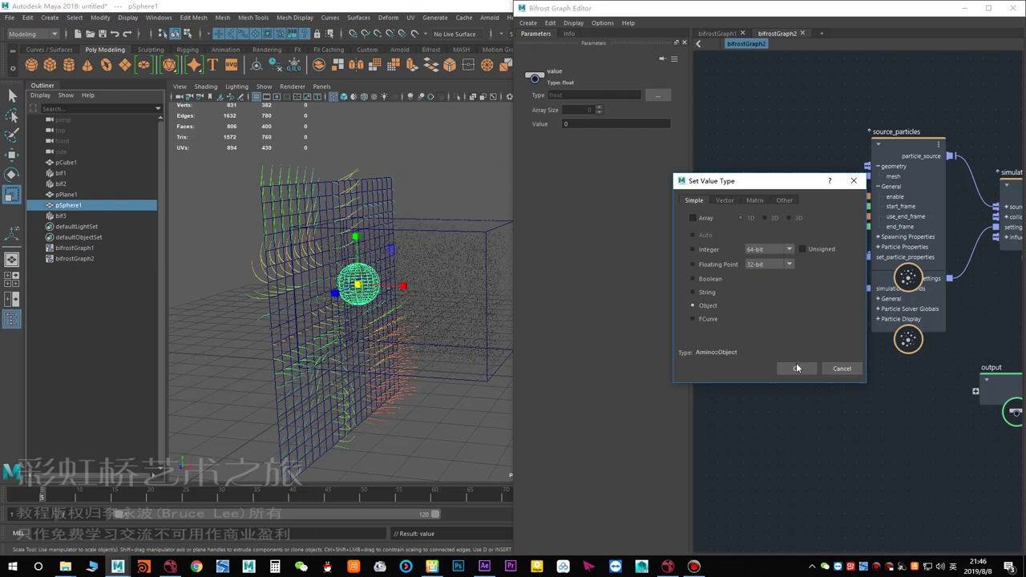
{"action": "left_click", "coordinate": [796, 365]}
Connect the value node's input to a new value port on pSphere1 and place the node below and beyond pSphere1.
{"action": "left_click_drag", "start_coordinate": [786, 239], "coordinate": [673, 236]}
{"action": "middle_click_drag", "start_coordinate": [753, 258], "coordinate": [831, 263], "text": "alt"}
{"action": "scroll", "coordinate": [856, 232], "scroll_direction": "down", "scroll_amount": 2}
{"action": "left_click_drag", "start_coordinate": [768, 243], "coordinate": [750, 254]}
{"action": "left_click_drag", "start_coordinate": [832, 302], "coordinate": [830, 334]}
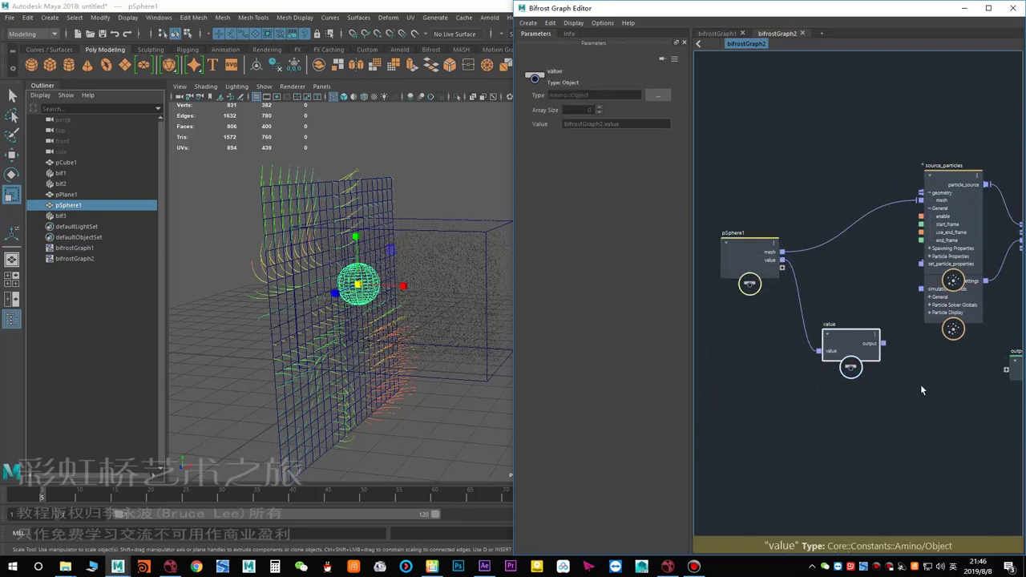
Spread out the overlapping source_particles and particle_solver_settings nodes and shift the output node aside.
{"action": "middle_click_drag", "start_coordinate": [921, 386], "coordinate": [844, 380], "text": "alt"}
{"action": "scroll", "coordinate": [844, 376], "scroll_direction": "up", "scroll_amount": 1}
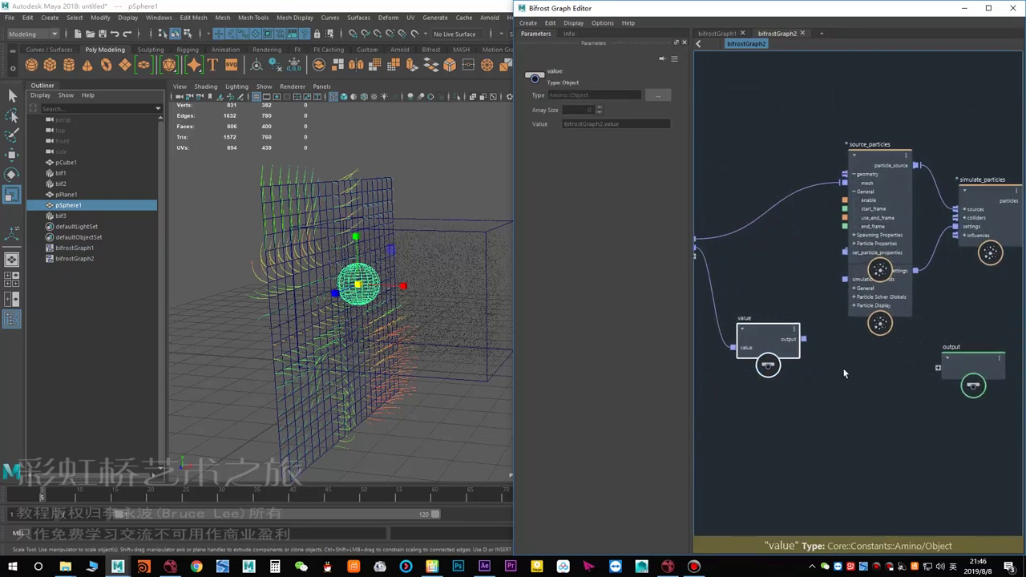
{"action": "left_click_drag", "start_coordinate": [885, 310], "coordinate": [885, 382]}
{"action": "left_click_drag", "start_coordinate": [879, 241], "coordinate": [872, 175]}
{"action": "left_click_drag", "start_coordinate": [879, 338], "coordinate": [857, 258]}
{"action": "left_click_drag", "start_coordinate": [971, 360], "coordinate": [990, 354]}
{"action": "middle_click_drag", "start_coordinate": [833, 331], "coordinate": [665, 358], "text": "alt"}
Place the output node up beyond simulate_particles and connect the particles result to it.
{"action": "left_click_drag", "start_coordinate": [823, 391], "coordinate": [966, 183]}
{"action": "middle_click_drag", "start_coordinate": [871, 240], "coordinate": [889, 272], "text": "alt"}
{"action": "left_click", "coordinate": [892, 313]}
{"action": "middle_click_drag", "start_coordinate": [739, 408], "coordinate": [886, 348], "text": "alt"}
{"action": "middle_click_drag", "start_coordinate": [909, 278], "coordinate": [783, 341], "text": "alt"}
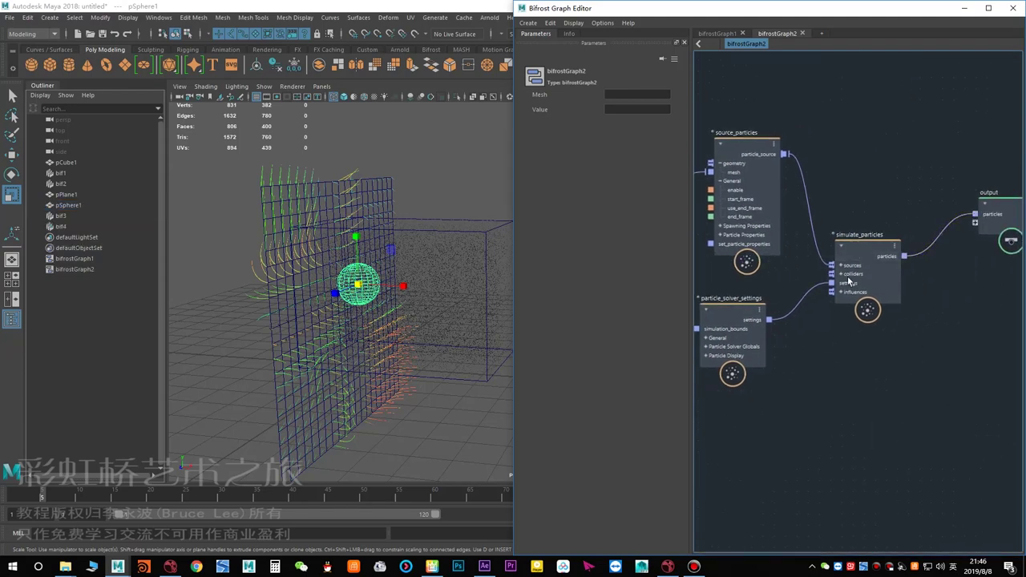
Rewind the timeline to its first frame.
{"action": "left_click", "coordinate": [460, 298]}
{"action": "middle_click_drag", "start_coordinate": [455, 297], "coordinate": [424, 278], "text": "alt"}
{"action": "key", "text": "alt+shift+v"}
Review the particle_solver_settings parameters and pause the evaluation of bifrostGraph2.
{"action": "left_click", "coordinate": [739, 312]}
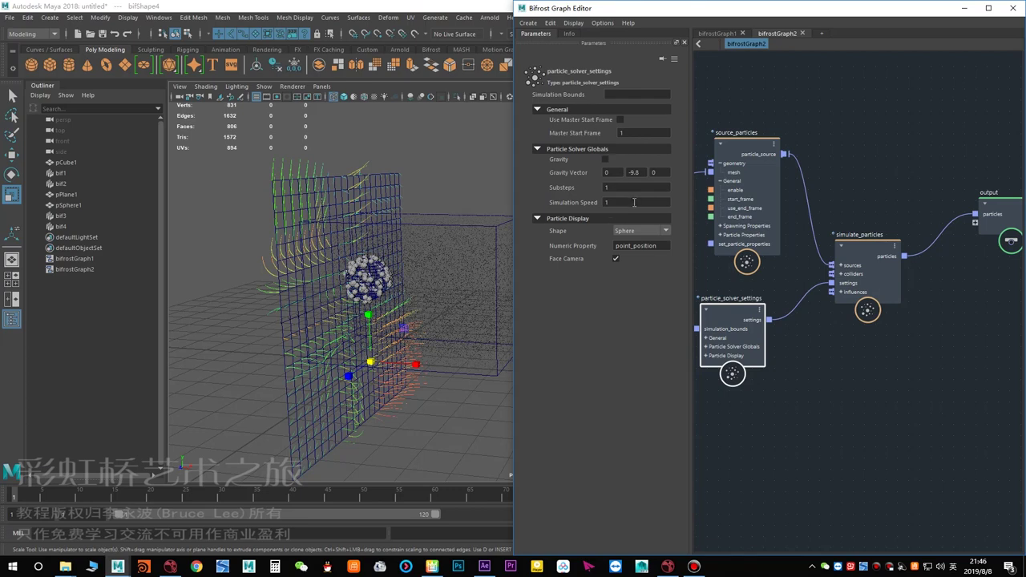
{"action": "left_click", "coordinate": [802, 346]}
{"action": "middle_click_drag", "start_coordinate": [799, 338], "coordinate": [791, 343], "text": "alt"}
{"action": "key", "text": "Escape"}
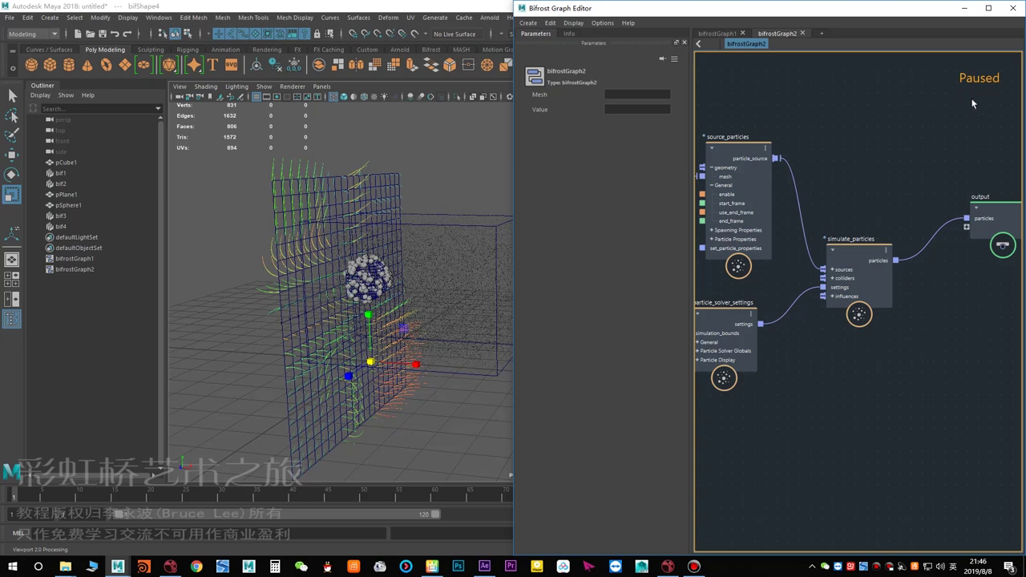
Set the Speed and Normal Speed of source_particles to 0 and collapse its General ports.
{"action": "middle_click_drag", "start_coordinate": [856, 175], "coordinate": [880, 174], "text": "alt"}
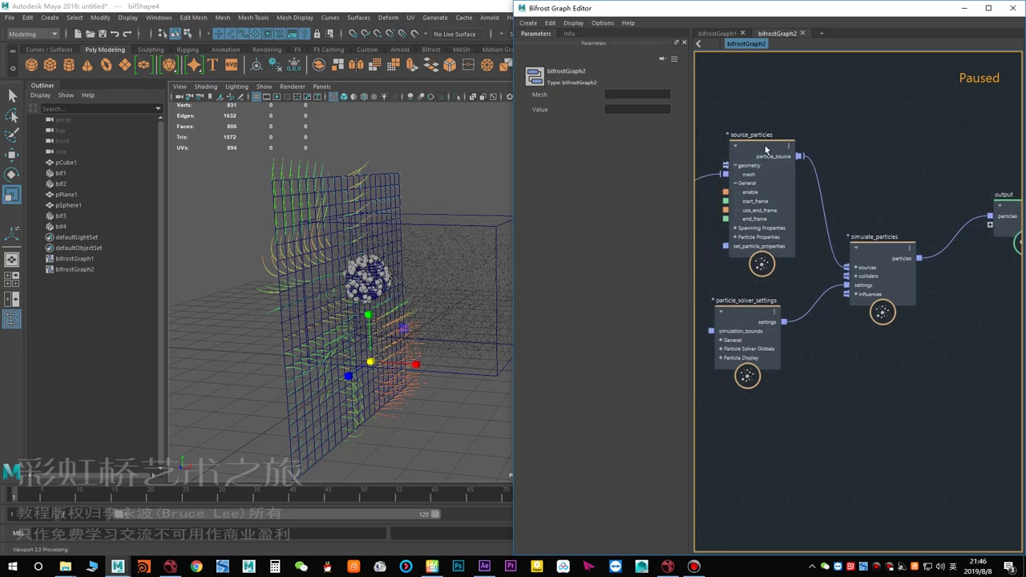
{"action": "left_click", "coordinate": [767, 148]}
{"action": "left_click", "coordinate": [736, 184]}
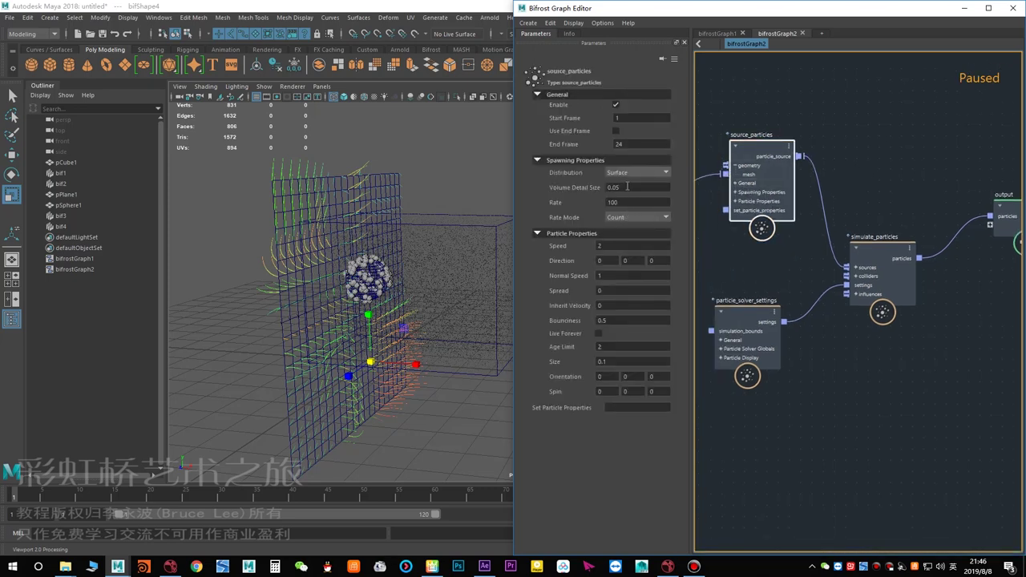
{"action": "double_click", "coordinate": [624, 247]}
{"action": "type", "text": "0"}
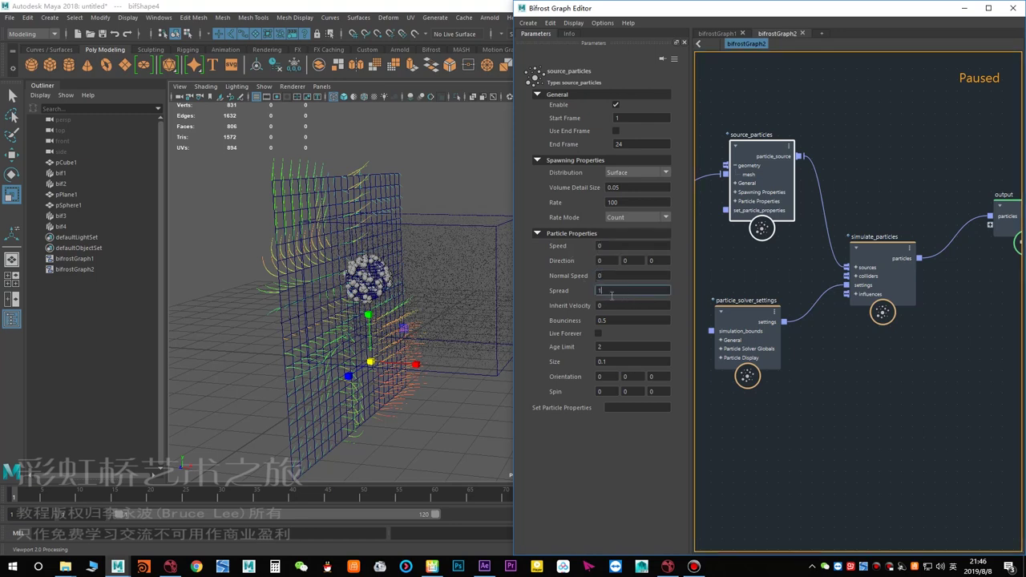
{"action": "left_click", "coordinate": [737, 260]}
Collapse the geometry ports of source_particles, set its spawning Rate to 5, and clear the node selection.
{"action": "middle_click_drag", "start_coordinate": [791, 252], "coordinate": [760, 227], "text": "alt"}
{"action": "left_click", "coordinate": [774, 139]}
{"action": "left_click", "coordinate": [757, 161]}
{"action": "left_click", "coordinate": [622, 205]}
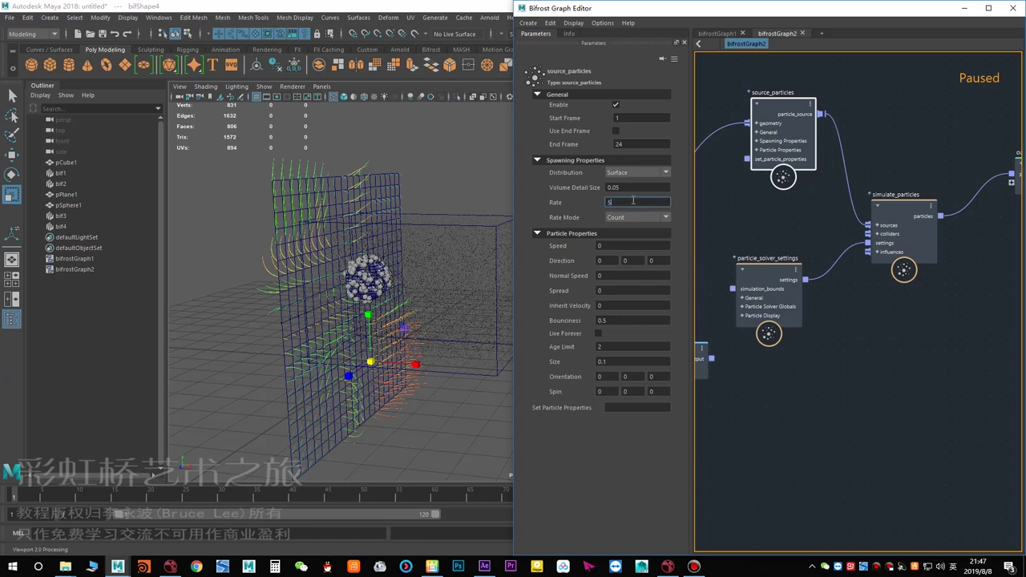
{"action": "left_click", "coordinate": [764, 212]}
{"action": "middle_click_drag", "start_coordinate": [811, 216], "coordinate": [868, 245], "text": "alt"}
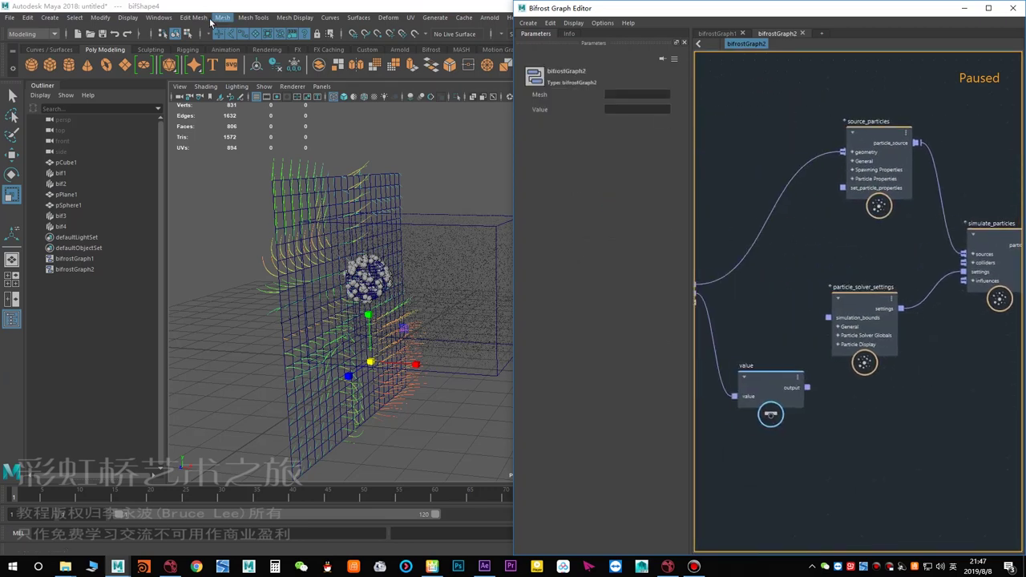
Open the Node Editor and add bifrostGraph1 and bifrostGraph2 to its graph.
{"action": "left_click", "coordinate": [160, 18]}
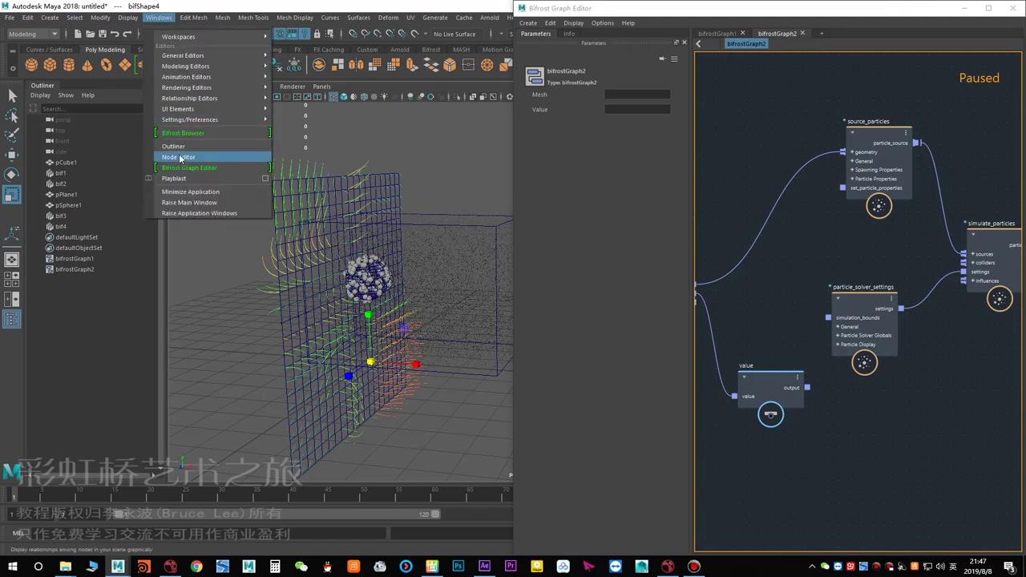
{"action": "left_click", "coordinate": [245, 165]}
{"action": "left_click_drag", "start_coordinate": [717, 278], "coordinate": [210, 89]}
{"action": "left_click_drag", "start_coordinate": [104, 258], "coordinate": [104, 271]}
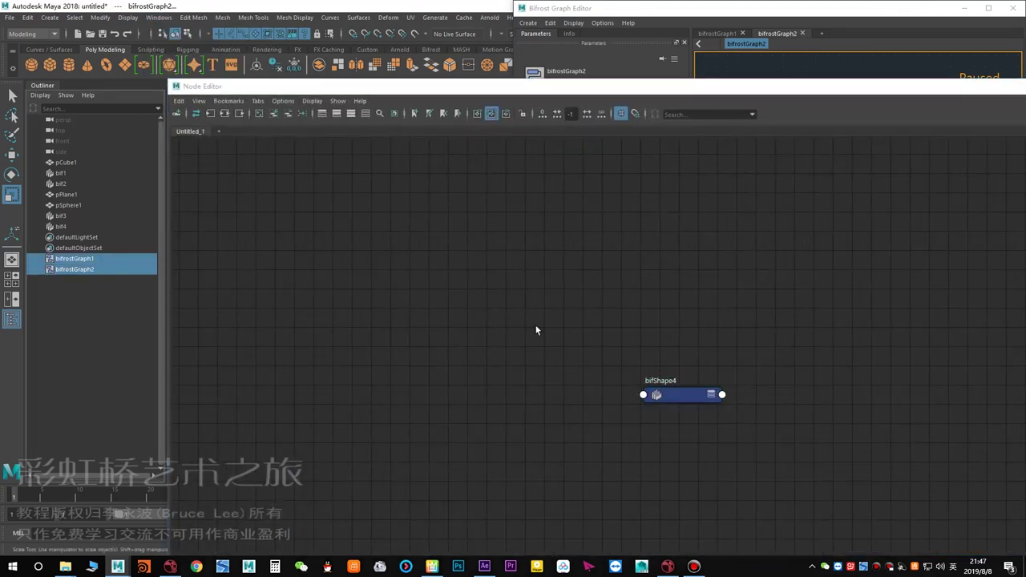
{"action": "scroll", "coordinate": [535, 325], "scroll_direction": "down", "scroll_amount": 1}
{"action": "left_click", "coordinate": [273, 115]}
Remove the bifShape4 node from the Node Editor graph.
{"action": "middle_click_drag", "start_coordinate": [612, 294], "coordinate": [523, 231], "text": "alt"}
{"action": "left_click", "coordinate": [676, 230]}
{"action": "left_click", "coordinate": [726, 307]}
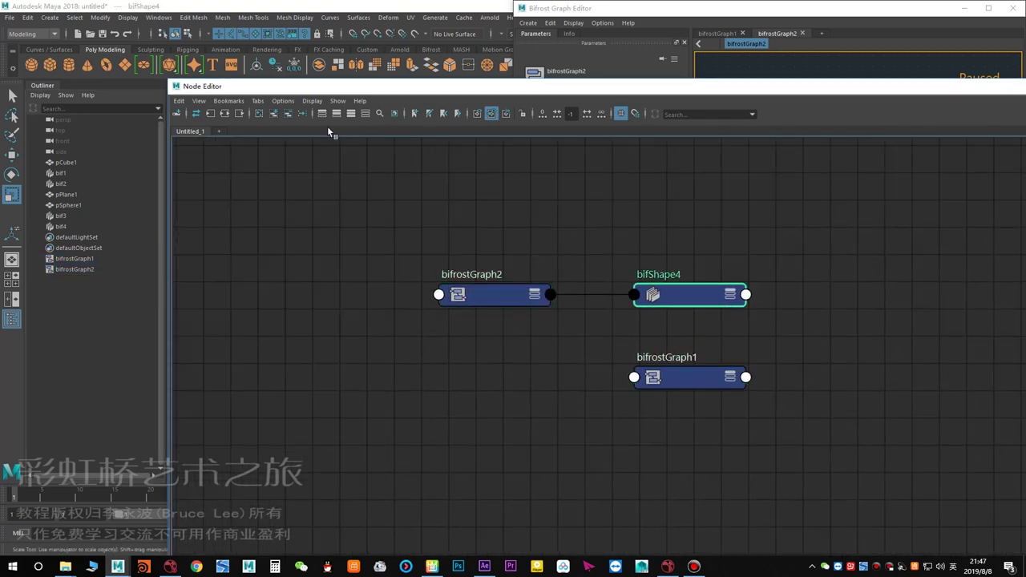
{"action": "left_click", "coordinate": [289, 115]}
Bring bifrostGraph1 closer to bifrostGraph2 and expand both nodes to show all their attributes.
{"action": "left_click_drag", "start_coordinate": [666, 275], "coordinate": [665, 300]}
{"action": "left_click_drag", "start_coordinate": [530, 223], "coordinate": [690, 374]}
{"action": "key", "text": "3"}
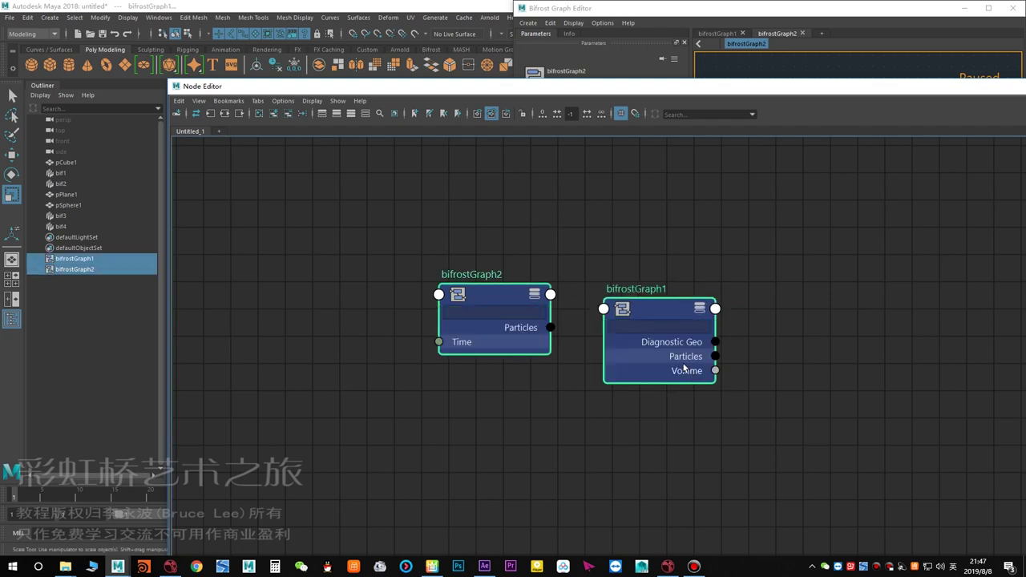
{"action": "key", "text": "3"}
{"action": "left_click", "coordinate": [555, 340]}
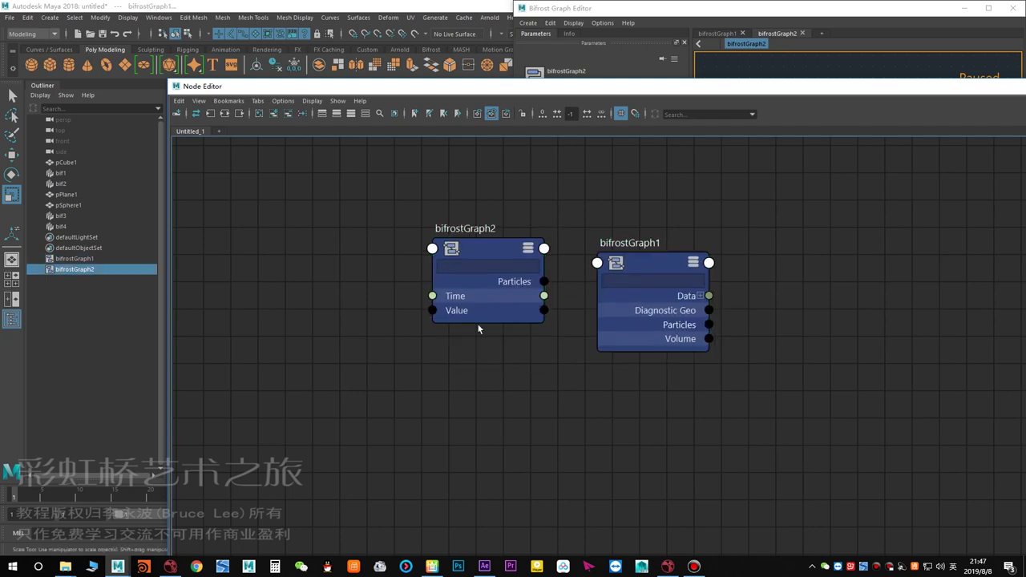
Arrange the Node Editor nodes with bifrostGraph1 to the left of bifrostGraph2.
{"action": "left_click_drag", "start_coordinate": [477, 322], "coordinate": [449, 350]}
{"action": "left_click", "coordinate": [525, 326]}
{"action": "left_click", "coordinate": [643, 318]}
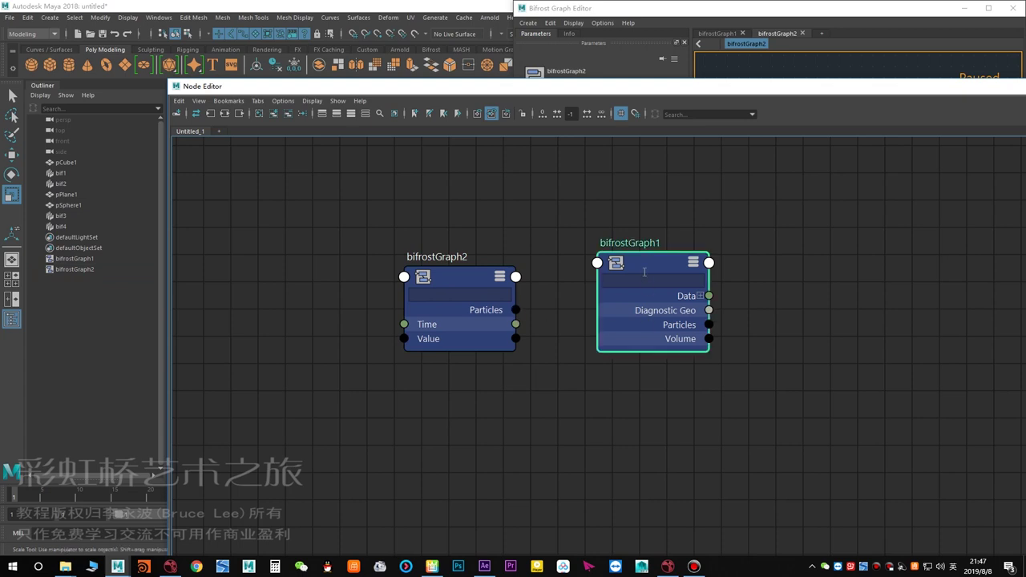
{"action": "left_click_drag", "start_coordinate": [613, 281], "coordinate": [237, 280]}
{"action": "left_click", "coordinate": [391, 365]}
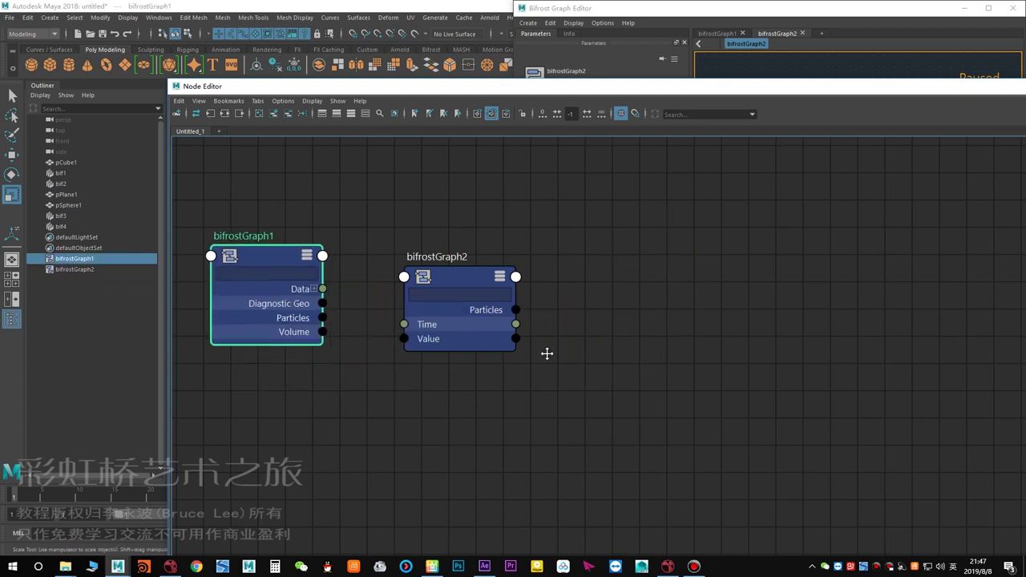
{"action": "middle_click_drag", "start_coordinate": [547, 354], "coordinate": [690, 316], "text": "alt"}
{"action": "left_click", "coordinate": [473, 349]}
{"action": "scroll", "coordinate": [486, 335], "scroll_direction": "up", "scroll_amount": 2}
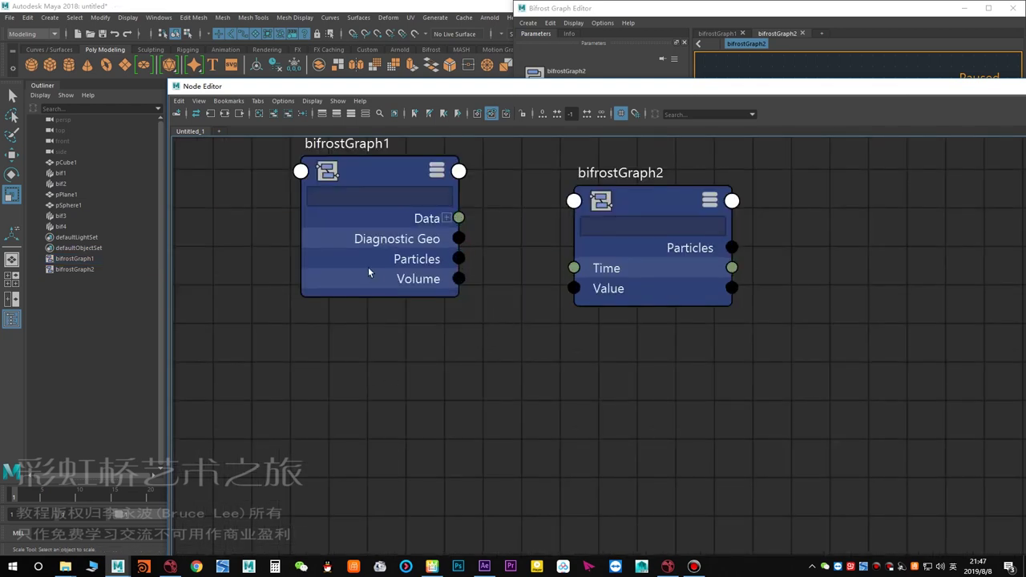
{"action": "left_click_drag", "start_coordinate": [368, 272], "coordinate": [332, 290]}
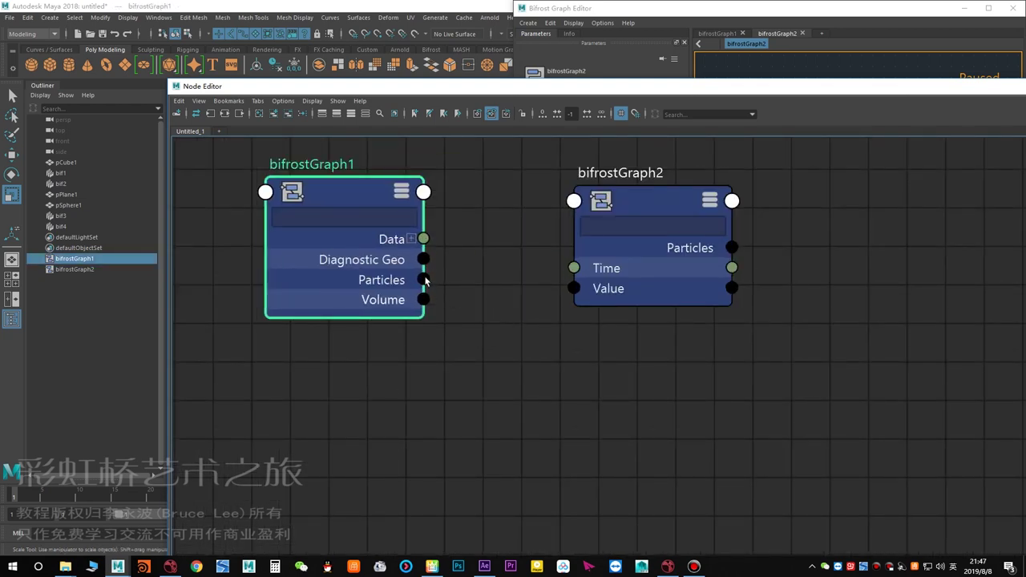
Connect the Particles output of bifrostGraph1 to the Value input of bifrostGraph2 and minimize the Node Editor.
{"action": "left_click_drag", "start_coordinate": [578, 290], "coordinate": [577, 289]}
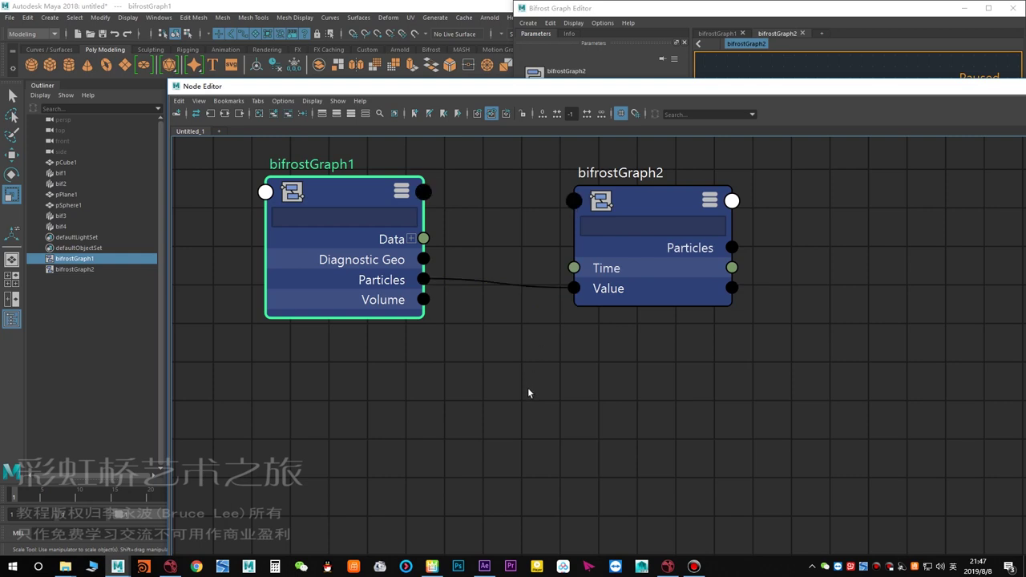
{"action": "left_click", "coordinate": [499, 377]}
{"action": "scroll", "coordinate": [481, 390], "scroll_direction": "down", "scroll_amount": 2}
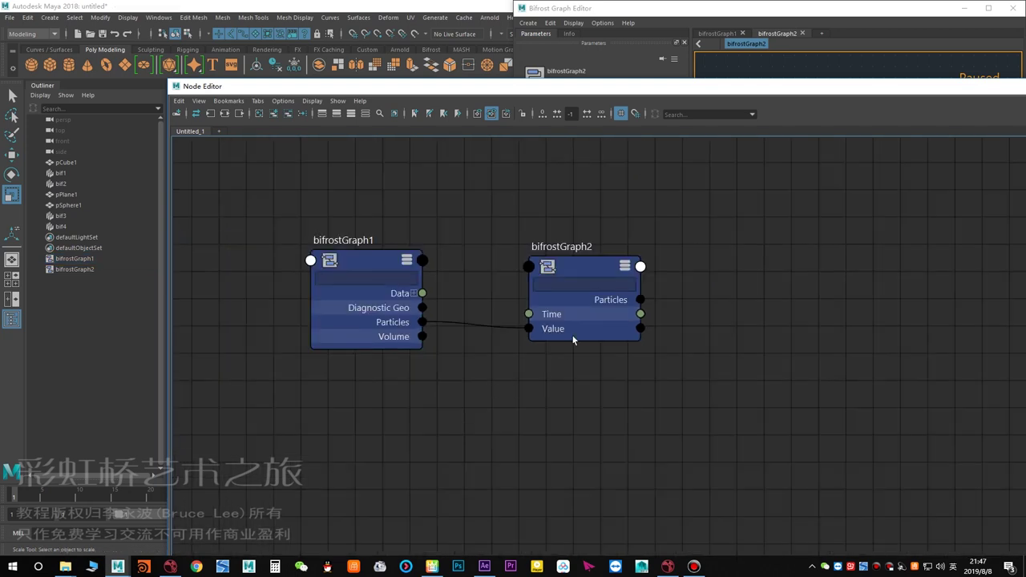
{"action": "left_click", "coordinate": [571, 335]}
{"action": "left_click", "coordinate": [458, 365]}
{"action": "left_click_drag", "start_coordinate": [761, 92], "coordinate": [560, 154]}
{"action": "left_click", "coordinate": [929, 149]}
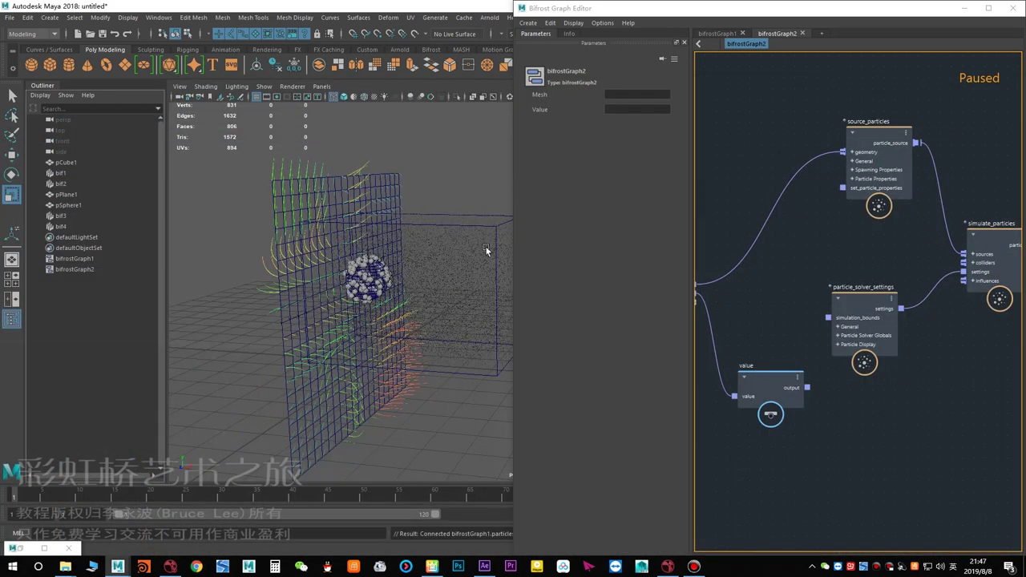
Reposition the pSphere1 input node and the value node in bifrostGraph2.
{"action": "middle_click_drag", "start_coordinate": [797, 285], "coordinate": [928, 284], "text": "alt"}
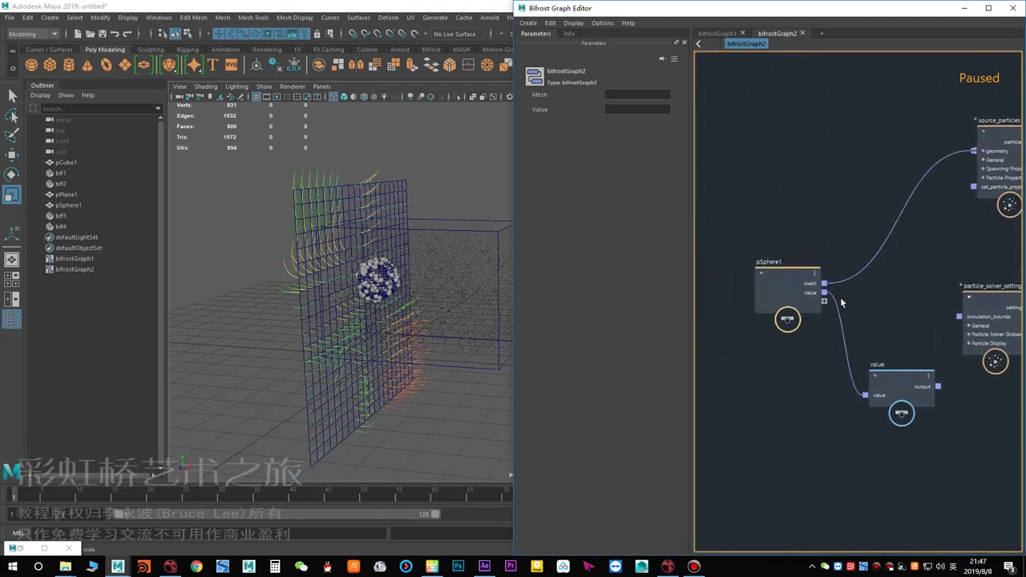
{"action": "left_click_drag", "start_coordinate": [794, 281], "coordinate": [735, 290]}
{"action": "middle_click_drag", "start_coordinate": [821, 310], "coordinate": [831, 273], "text": "alt"}
{"action": "left_click", "coordinate": [812, 302]}
{"action": "left_click_drag", "start_coordinate": [869, 337], "coordinate": [866, 343]}
{"action": "middle_click_drag", "start_coordinate": [906, 293], "coordinate": [867, 262], "text": "alt"}
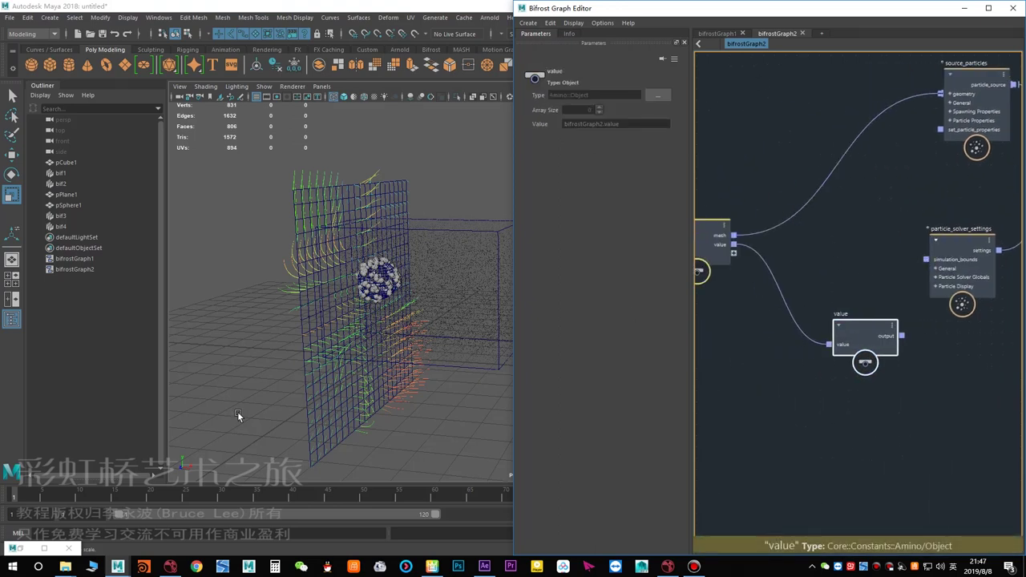
Check the link between both graphs in the Node Editor and inspect what feeds the output volume port in bifrostGraph1.
{"action": "left_click", "coordinate": [44, 548]}
{"action": "middle_click_drag", "start_coordinate": [491, 289], "coordinate": [576, 325], "text": "alt"}
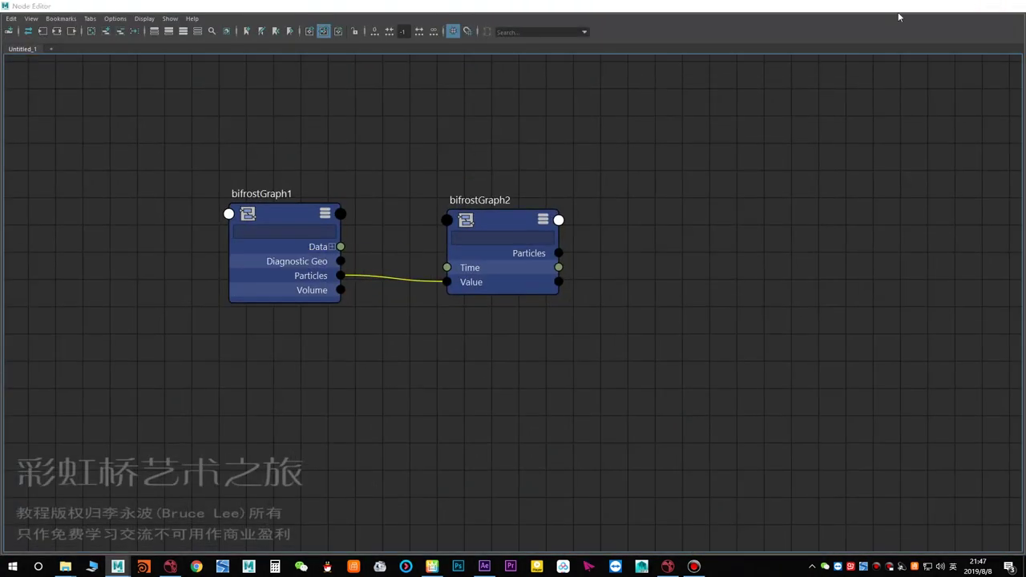
{"action": "left_click", "coordinate": [961, 6]}
{"action": "middle_click_drag", "start_coordinate": [725, 322], "coordinate": [737, 325], "text": "alt"}
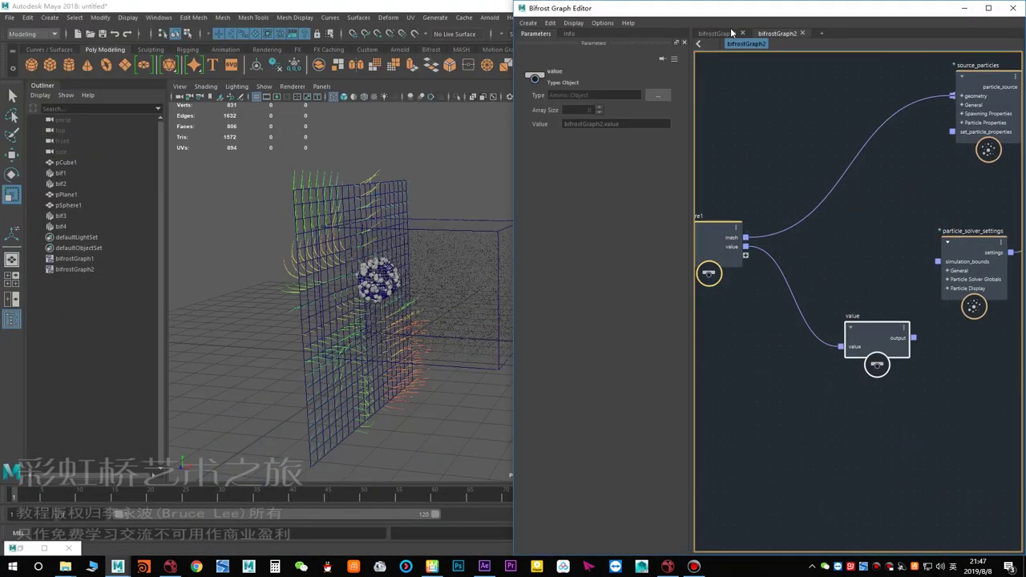
{"action": "left_click", "coordinate": [721, 33]}
{"action": "middle_click_drag", "start_coordinate": [881, 355], "coordinate": [793, 239], "text": "alt"}
{"action": "scroll", "coordinate": [858, 297], "scroll_direction": "down", "scroll_amount": 2}
{"action": "scroll", "coordinate": [861, 344], "scroll_direction": "up", "scroll_amount": 1}
{"action": "scroll", "coordinate": [862, 346], "scroll_direction": "up", "scroll_amount": 1}
{"action": "middle_click_drag", "start_coordinate": [953, 399], "coordinate": [798, 207], "text": "alt"}
{"action": "middle_click_drag", "start_coordinate": [968, 278], "coordinate": [795, 174], "text": "alt"}
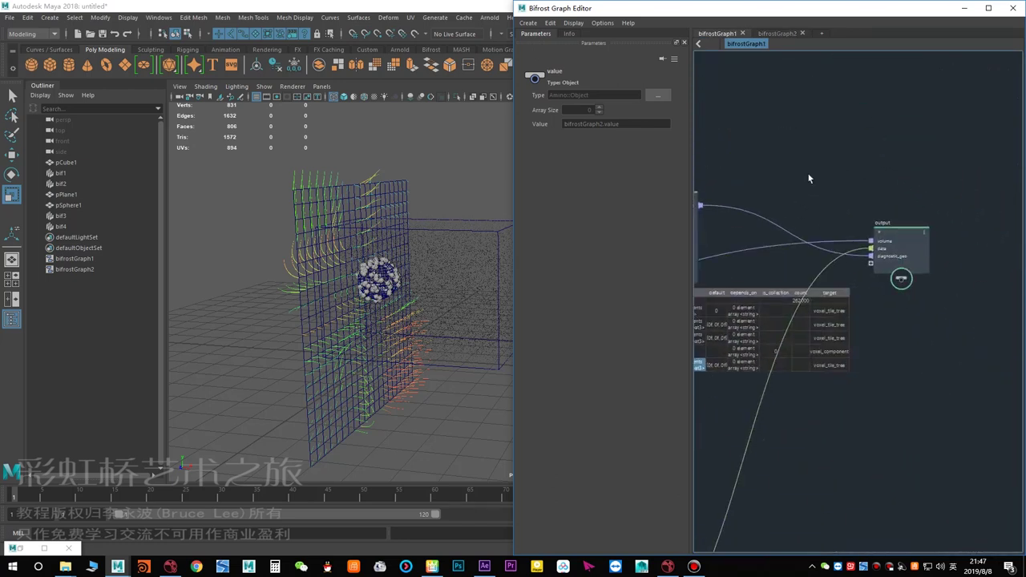
{"action": "scroll", "coordinate": [889, 316], "scroll_direction": "up", "scroll_amount": 1}
{"action": "middle_click_drag", "start_coordinate": [890, 316], "coordinate": [901, 334], "text": "alt"}
{"action": "left_click_drag", "start_coordinate": [904, 247], "coordinate": [916, 247]}
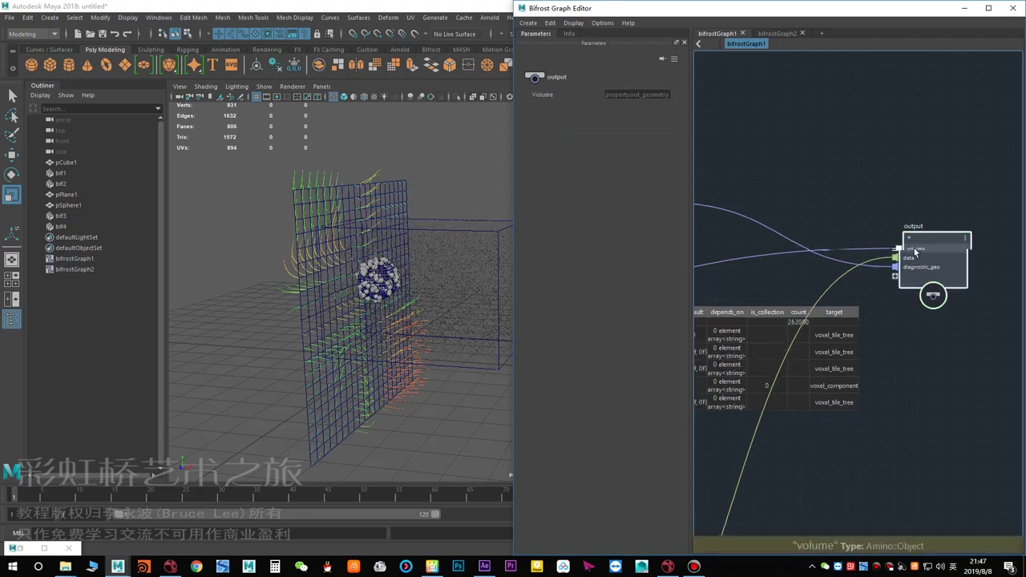
{"action": "middle_click_drag", "start_coordinate": [805, 284], "coordinate": [893, 287], "text": "alt"}
{"action": "left_click", "coordinate": [804, 249]}
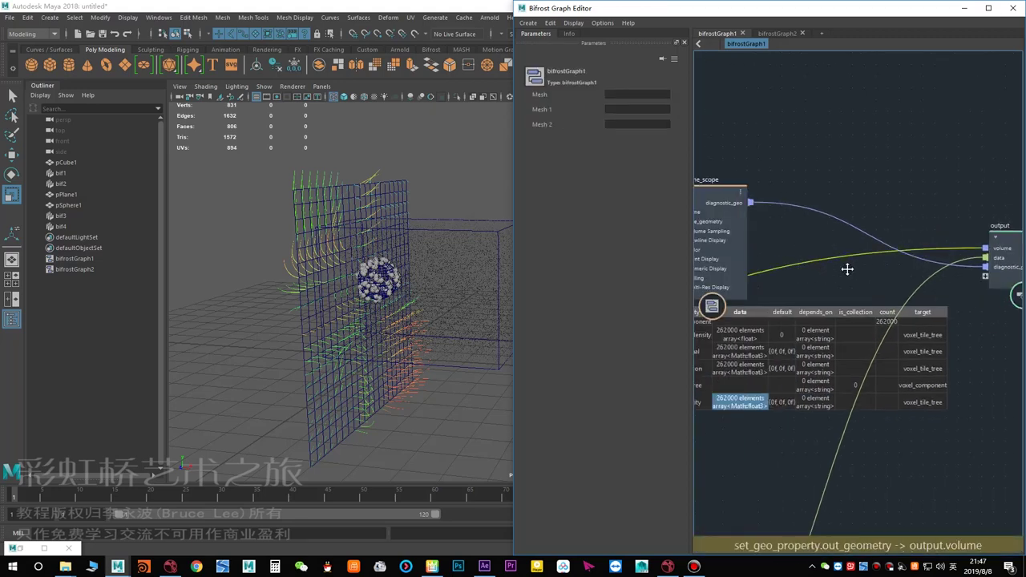
Connect out_geometry of set_geo_property_data to the volume port of the output node in bifrostGraph1.
{"action": "middle_click_drag", "start_coordinate": [827, 273], "coordinate": [893, 254], "text": "alt"}
{"action": "scroll", "coordinate": [815, 277], "scroll_direction": "down", "scroll_amount": 1}
{"action": "scroll", "coordinate": [814, 278], "scroll_direction": "down", "scroll_amount": 2}
{"action": "middle_click_drag", "start_coordinate": [705, 323], "coordinate": [792, 245], "text": "alt"}
{"action": "middle_click_drag", "start_coordinate": [905, 297], "coordinate": [852, 286], "text": "alt"}
{"action": "mouse_move", "coordinate": [848, 346]}
{"action": "middle_mouse_down", "text": "alt"}
{"action": "mouse_move", "coordinate": [840, 267]}
{"action": "mouse_move", "coordinate": [852, 357]}
{"action": "middle_mouse_up", "text": "alt"}
{"action": "left_click_drag", "start_coordinate": [775, 277], "coordinate": [807, 362]}
{"action": "middle_click_drag", "start_coordinate": [807, 366], "coordinate": [793, 380], "text": "alt"}
{"action": "left_click_drag", "start_coordinate": [947, 368], "coordinate": [935, 359]}
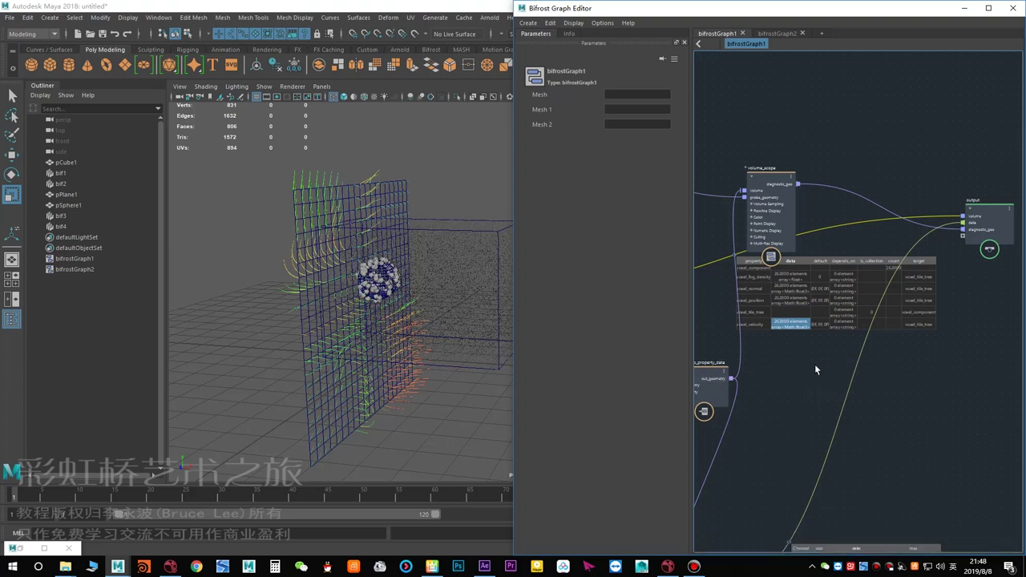
{"action": "left_click", "coordinate": [734, 383]}
{"action": "left_click_drag", "start_coordinate": [935, 217], "coordinate": [969, 219]}
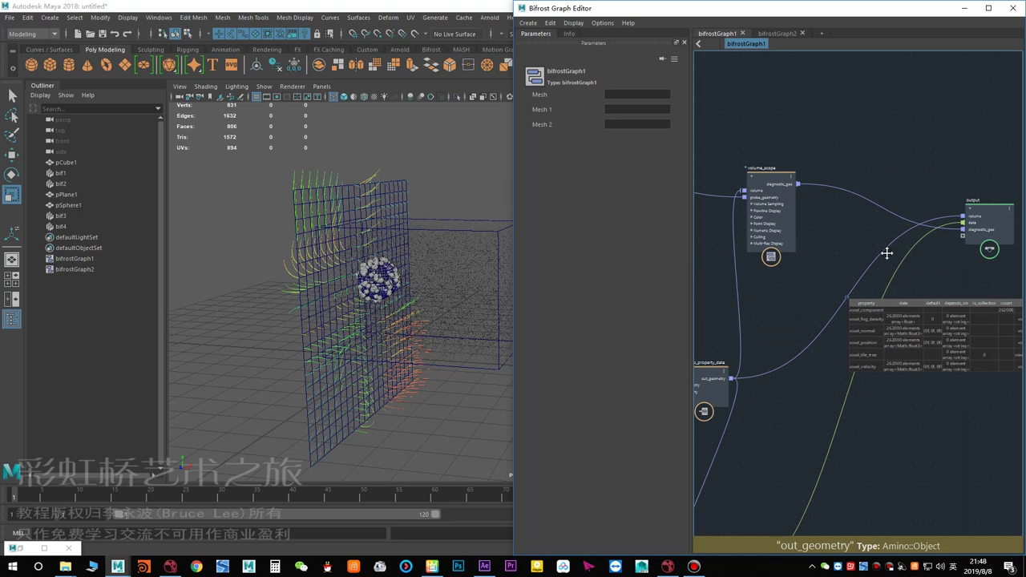
Examine the voxel properties listed on the connection into the output volume port, especially voxel_velocity.
{"action": "middle_click_drag", "start_coordinate": [848, 260], "coordinate": [818, 206], "text": "alt"}
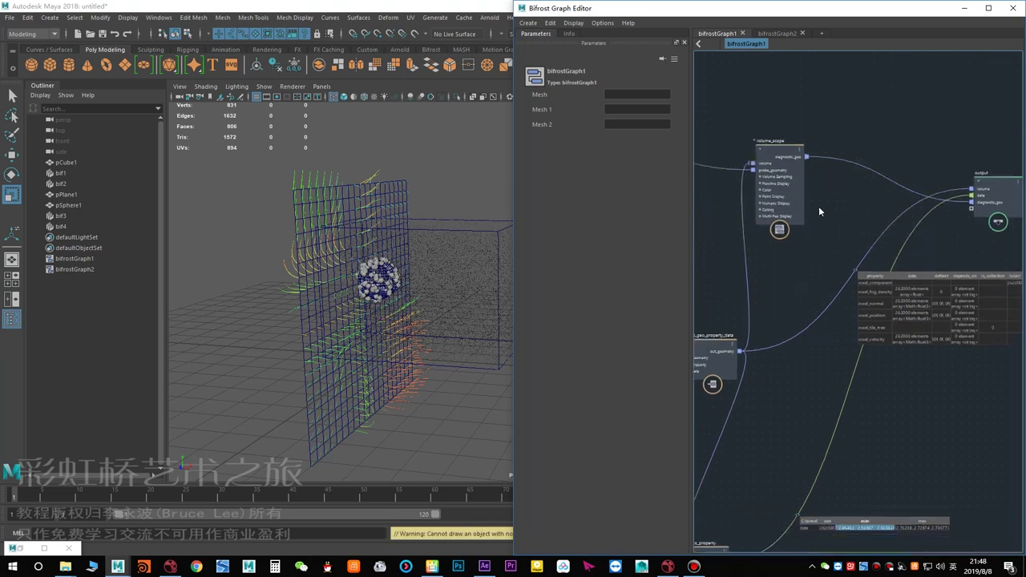
{"action": "scroll", "coordinate": [859, 235], "scroll_direction": "up", "scroll_amount": 3}
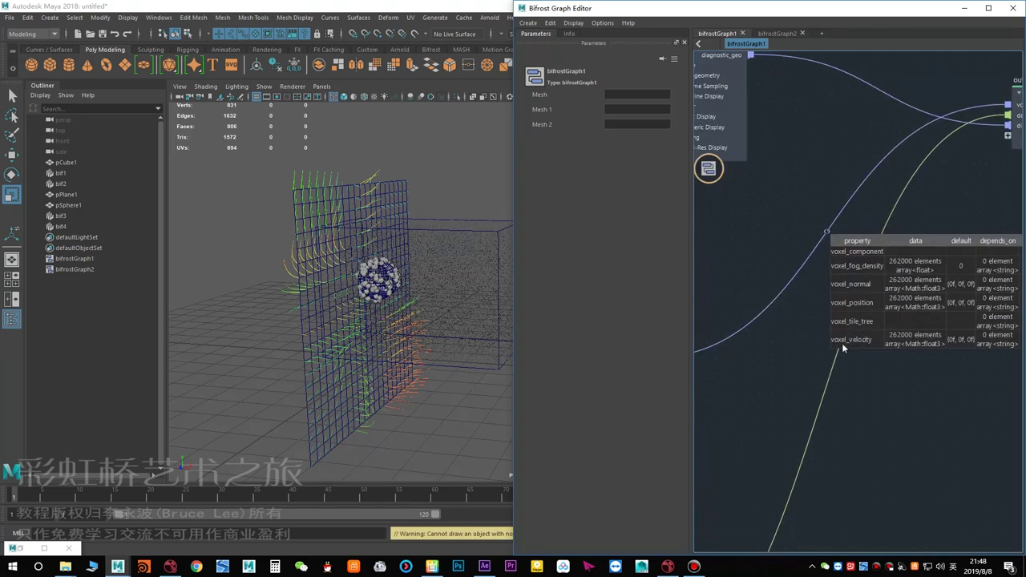
{"action": "middle_click_drag", "start_coordinate": [844, 344], "coordinate": [1004, 323], "text": "alt"}
{"action": "middle_click_drag", "start_coordinate": [824, 366], "coordinate": [969, 324], "text": "alt"}
{"action": "scroll", "coordinate": [967, 326], "scroll_direction": "down", "scroll_amount": 3}
{"action": "scroll", "coordinate": [939, 276], "scroll_direction": "down", "scroll_amount": 1}
{"action": "middle_click_drag", "start_coordinate": [946, 275], "coordinate": [840, 270], "text": "alt"}
{"action": "scroll", "coordinate": [884, 258], "scroll_direction": "down", "scroll_amount": 2}
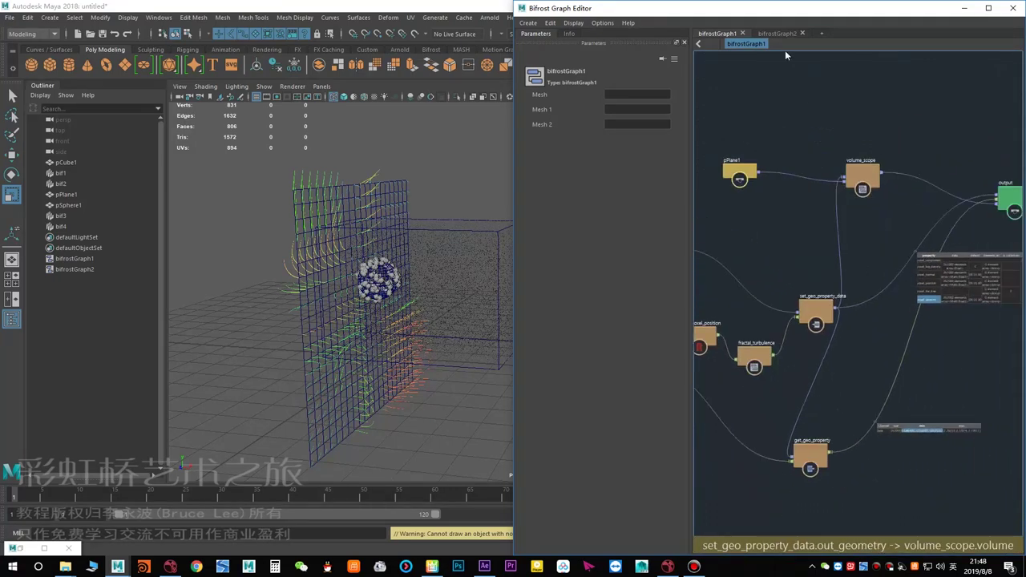
Replace the link into bifrostGraph2's Value in the Node Editor with bifrostGraph1's Volume output, and minimize the editor.
{"action": "left_click", "coordinate": [45, 548]}
{"action": "middle_click_drag", "start_coordinate": [427, 336], "coordinate": [491, 363], "text": "alt"}
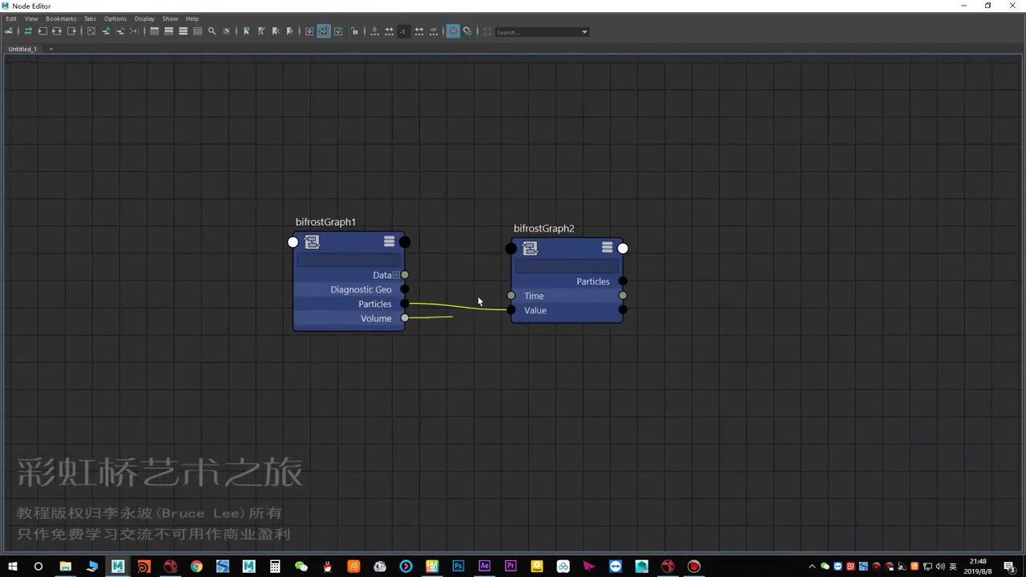
{"action": "middle_click_drag", "start_coordinate": [470, 361], "coordinate": [474, 369], "text": "alt"}
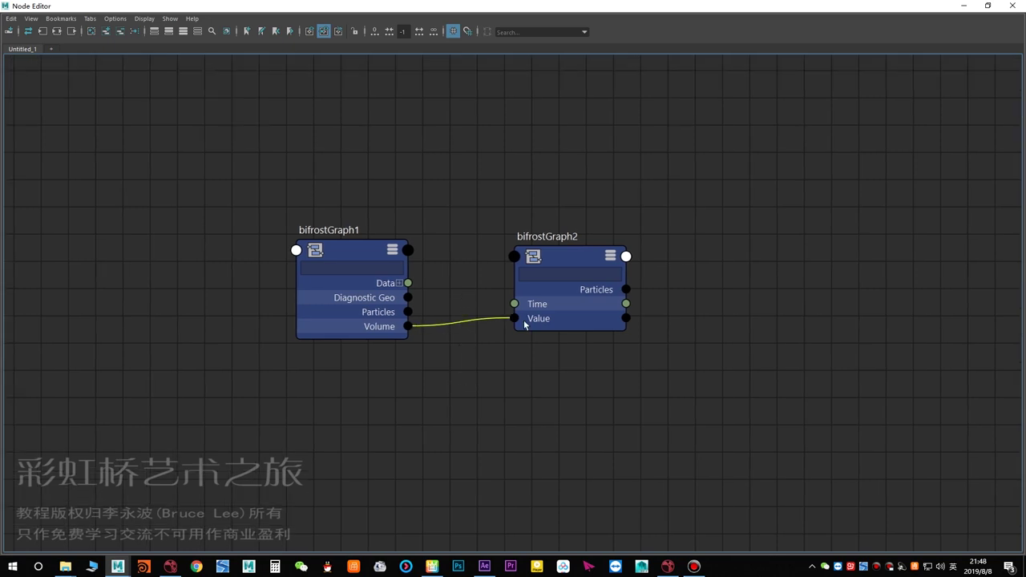
{"action": "left_click", "coordinate": [967, 6]}
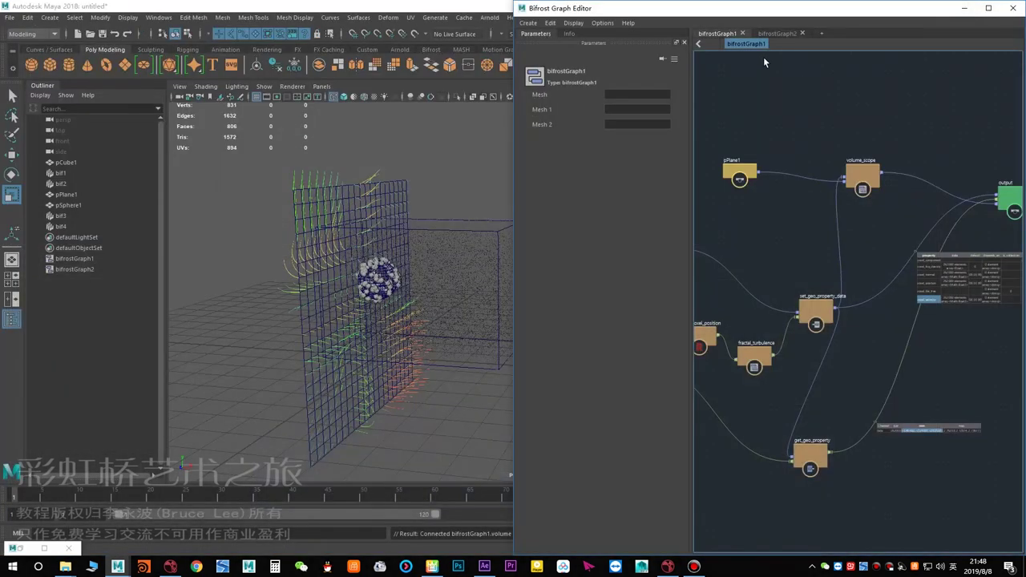
Add a volume_influence node to bifrostGraph2.
{"action": "left_click", "coordinate": [782, 34]}
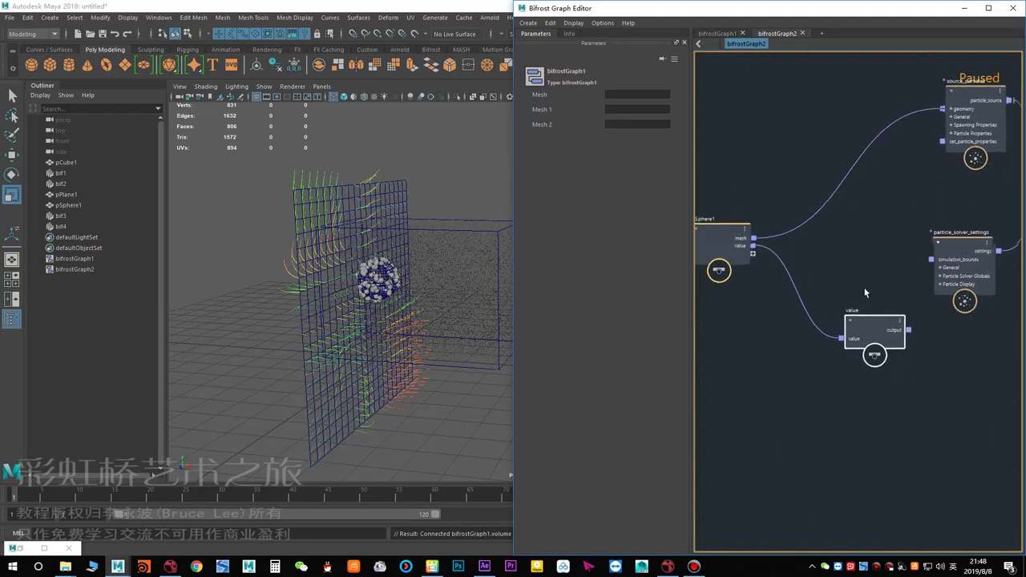
{"action": "key", "text": "Tab"}
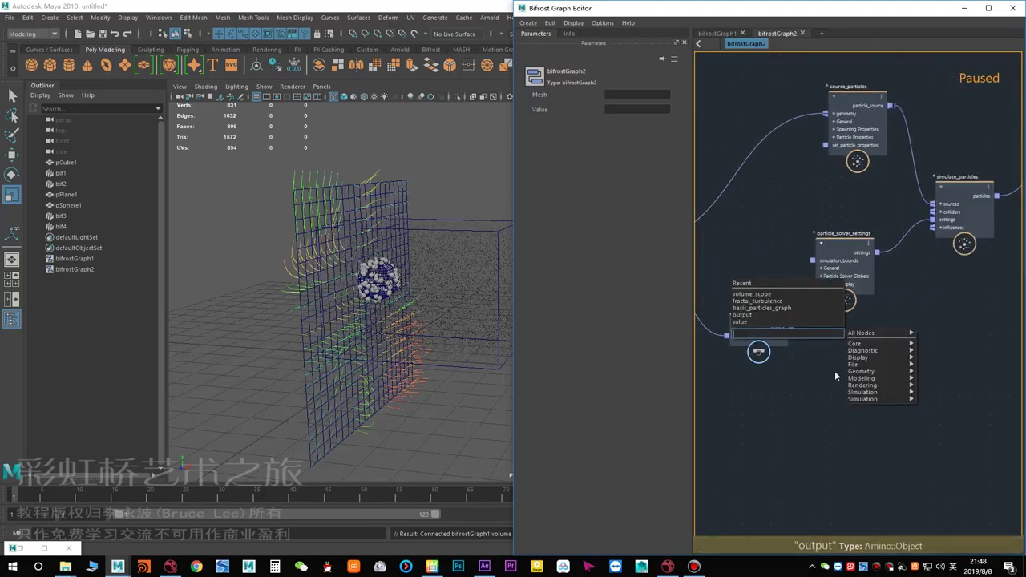
{"action": "mouse_move", "coordinate": [883, 400]}
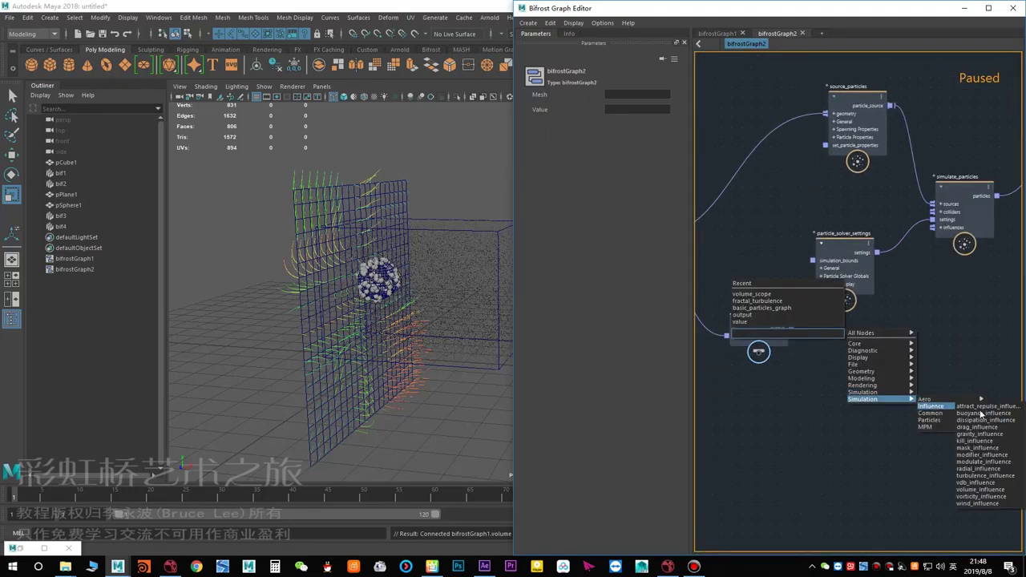
{"action": "mouse_move", "coordinate": [977, 412]}
{"action": "mouse_move", "coordinate": [931, 405]}
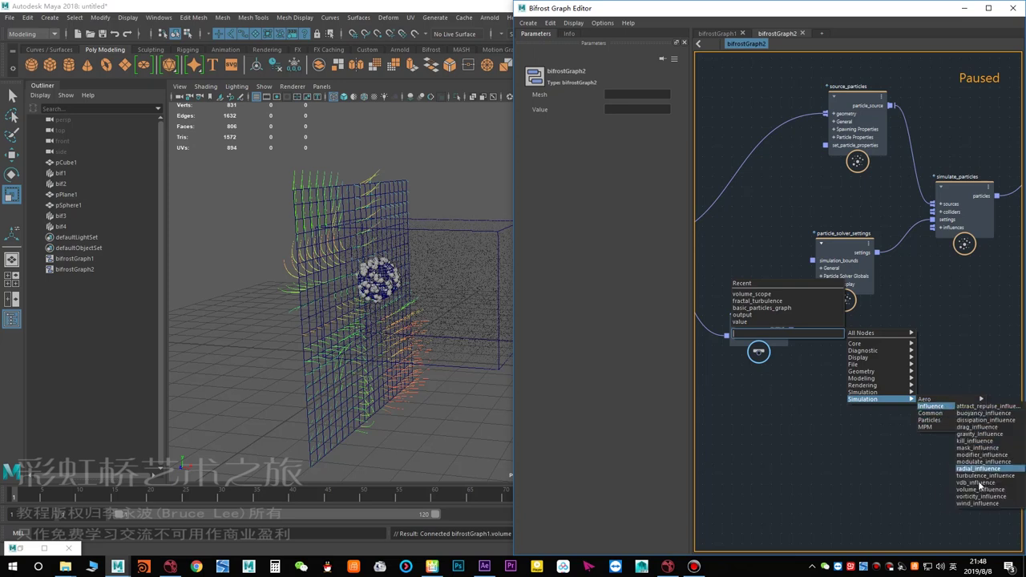
{"action": "left_click", "coordinate": [978, 490]}
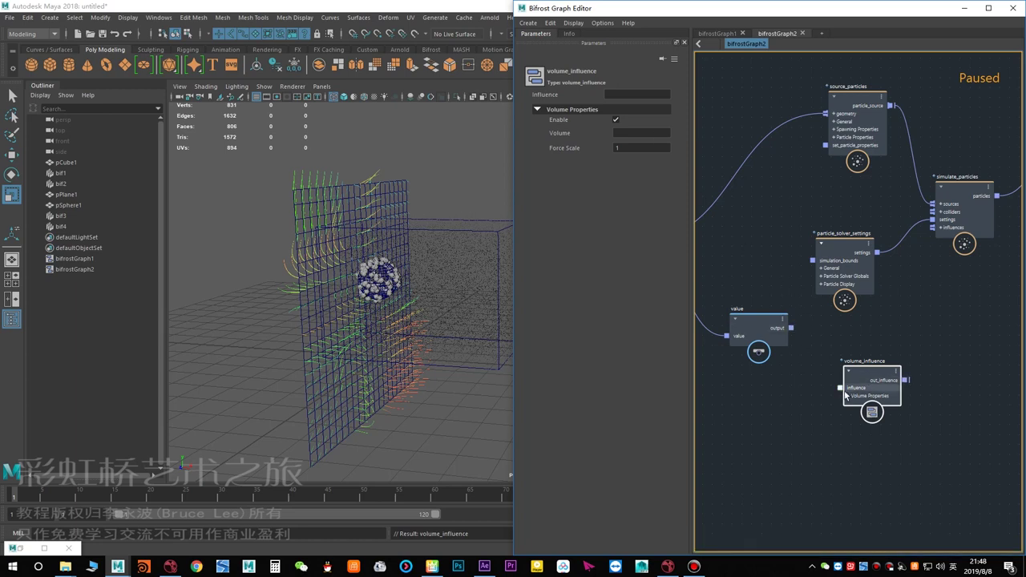
Expand the Volume Properties ports of volume_influence and connect the value node's output to its volume port.
{"action": "left_click", "coordinate": [849, 397]}
{"action": "scroll", "coordinate": [846, 400], "scroll_direction": "up", "scroll_amount": 2}
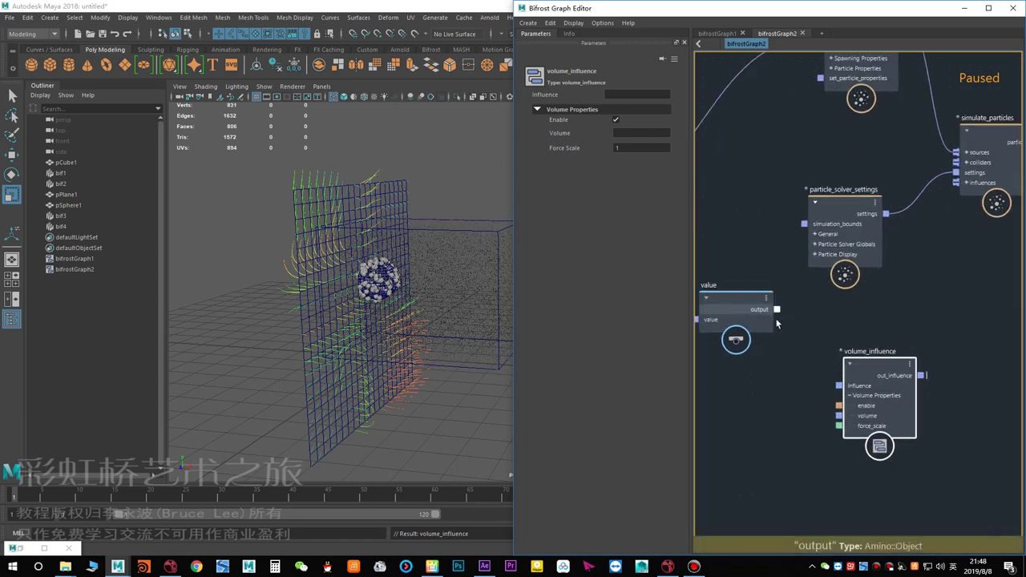
{"action": "left_click_drag", "start_coordinate": [844, 427], "coordinate": [847, 418]}
Connect out_influence of volume_influence to the influences port of simulate_particles.
{"action": "middle_click_drag", "start_coordinate": [882, 318], "coordinate": [790, 334], "text": "alt"}
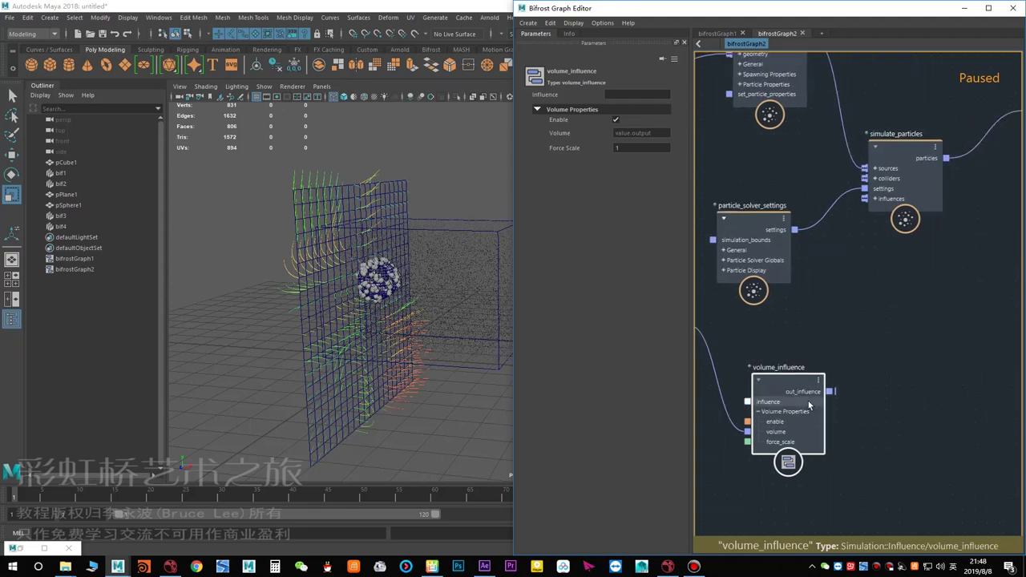
{"action": "middle_click_drag", "start_coordinate": [839, 282], "coordinate": [816, 370], "text": "alt"}
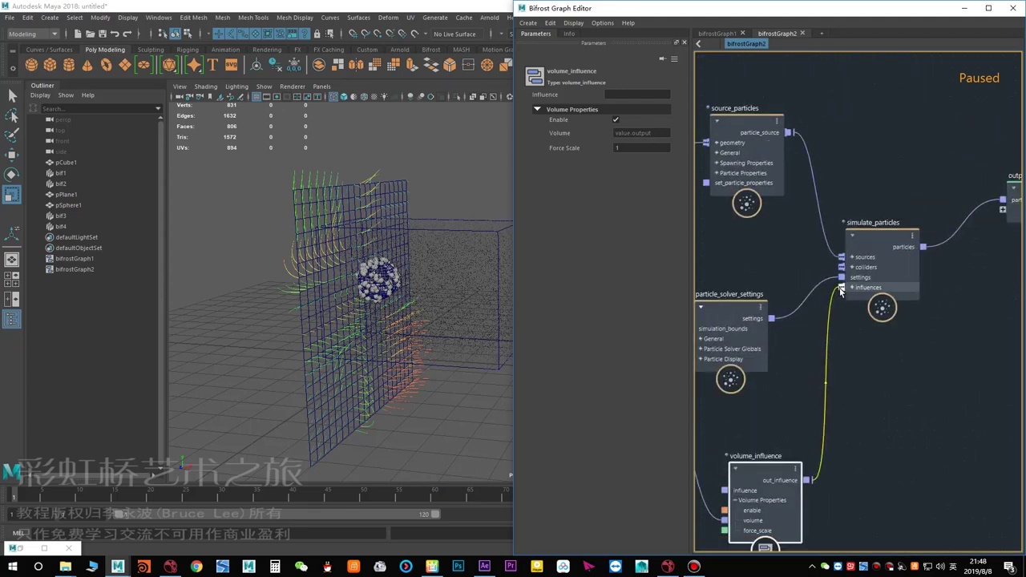
{"action": "middle_click_drag", "start_coordinate": [854, 417], "coordinate": [935, 363], "text": "alt"}
{"action": "scroll", "coordinate": [930, 377], "scroll_direction": "down", "scroll_amount": 2}
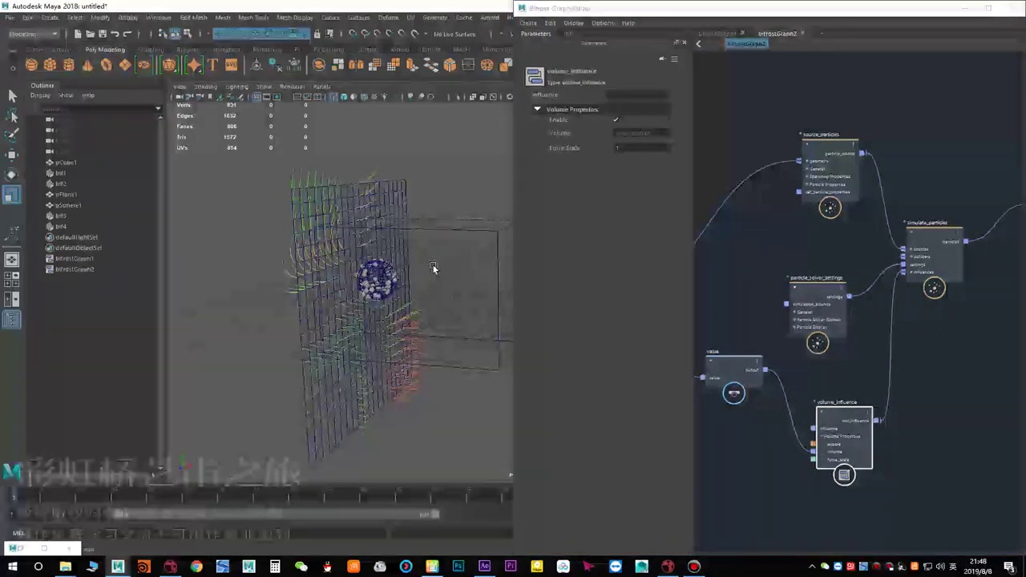
Play back the particle simulation around the sphere in front of the velocity grid.
{"action": "left_click_drag", "start_coordinate": [392, 268], "coordinate": [381, 265], "text": "alt"}
{"action": "right_click_drag", "start_coordinate": [383, 266], "coordinate": [591, 314], "text": "alt"}
{"action": "middle_click_drag", "start_coordinate": [332, 279], "coordinate": [379, 284], "text": "alt"}
{"action": "key", "text": "alt+v"}
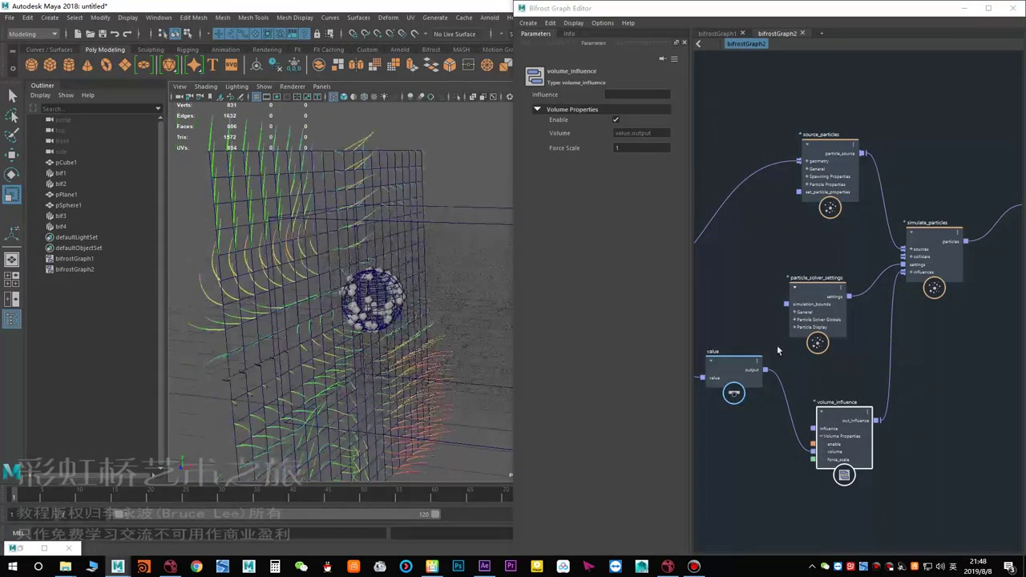
Add a drag_influence node from the simulation influences to bifrostGraph2 and place it beneath the value node.
{"action": "middle_click_drag", "start_coordinate": [751, 314], "coordinate": [762, 271], "text": "alt"}
{"action": "left_click", "coordinate": [737, 424]}
{"action": "key", "text": "Tab"}
{"action": "mouse_move", "coordinate": [842, 433]}
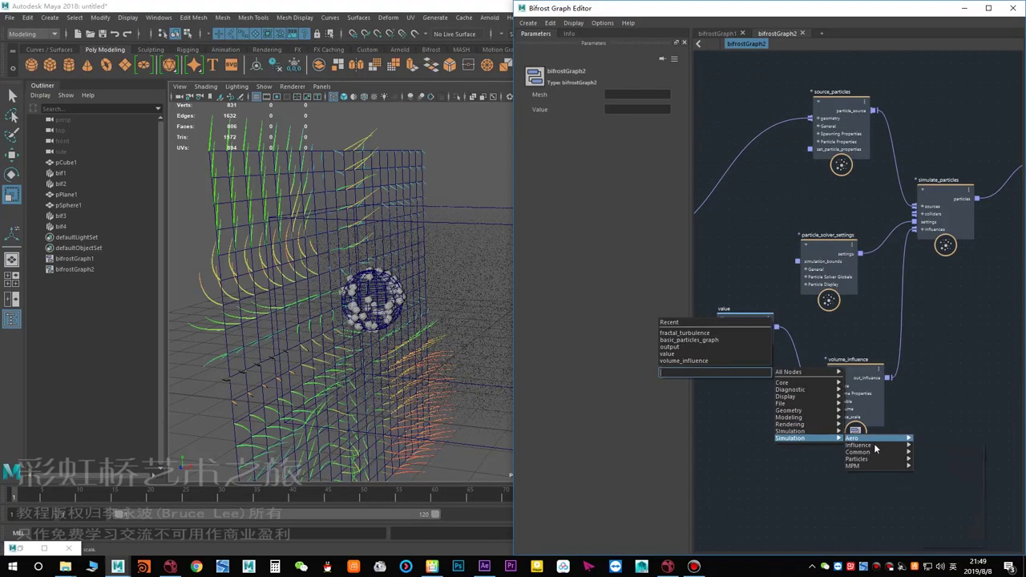
{"action": "mouse_move", "coordinate": [876, 446]}
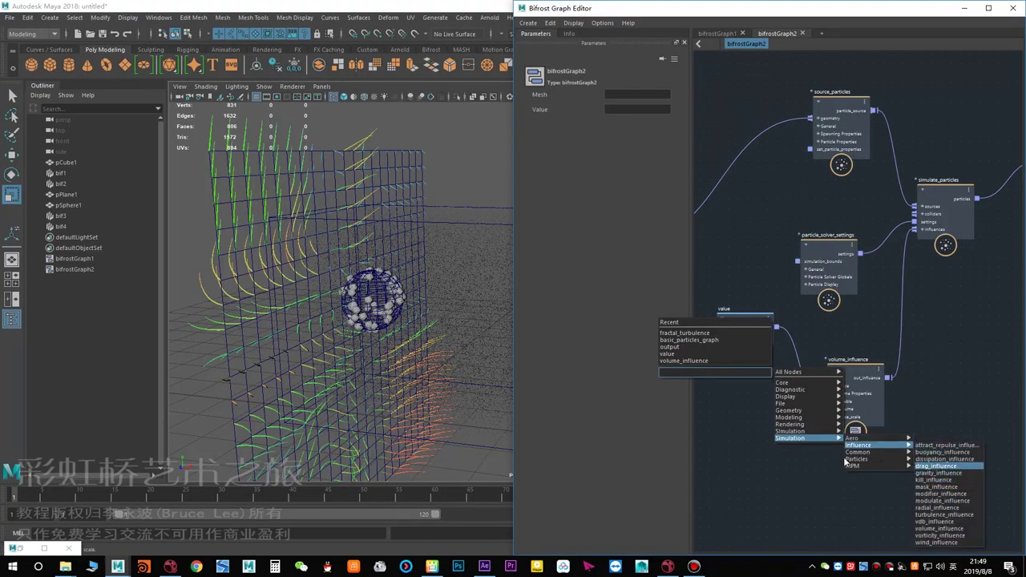
{"action": "left_click", "coordinate": [936, 466]}
{"action": "middle_click_drag", "start_coordinate": [762, 455], "coordinate": [814, 453], "text": "alt"}
{"action": "scroll", "coordinate": [803, 387], "scroll_direction": "down", "scroll_amount": 1}
{"action": "left_click_drag", "start_coordinate": [805, 384], "coordinate": [788, 401]}
{"action": "scroll", "coordinate": [788, 404], "scroll_direction": "down", "scroll_amount": 1}
Set the drag_influence node's Drag to 100 and connect its out_influence to the influence input of volume_influence.
{"action": "left_click_drag", "start_coordinate": [632, 133], "coordinate": [600, 136]}
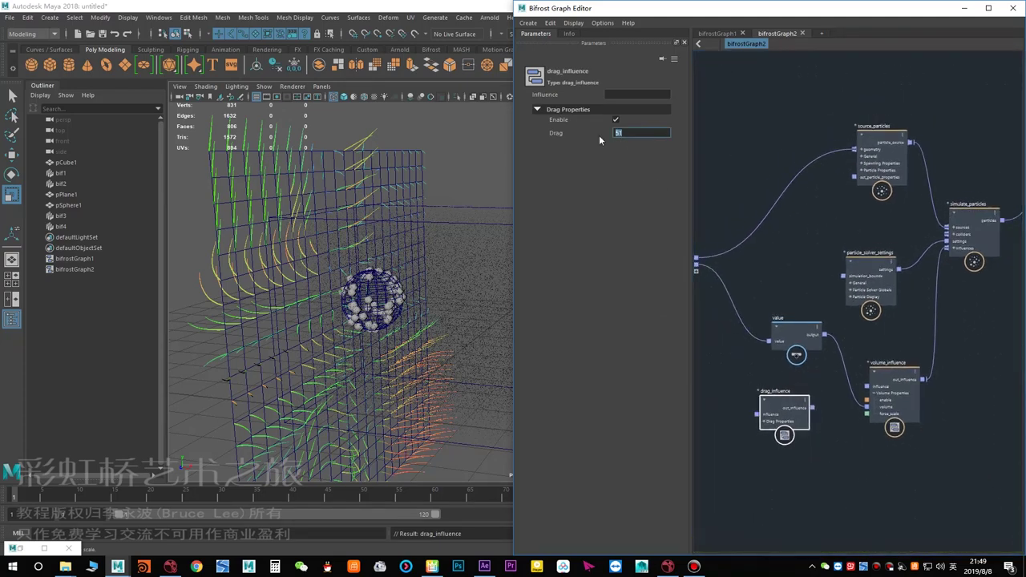
{"action": "left_click", "coordinate": [730, 178]}
{"action": "scroll", "coordinate": [818, 421], "scroll_direction": "up", "scroll_amount": 3}
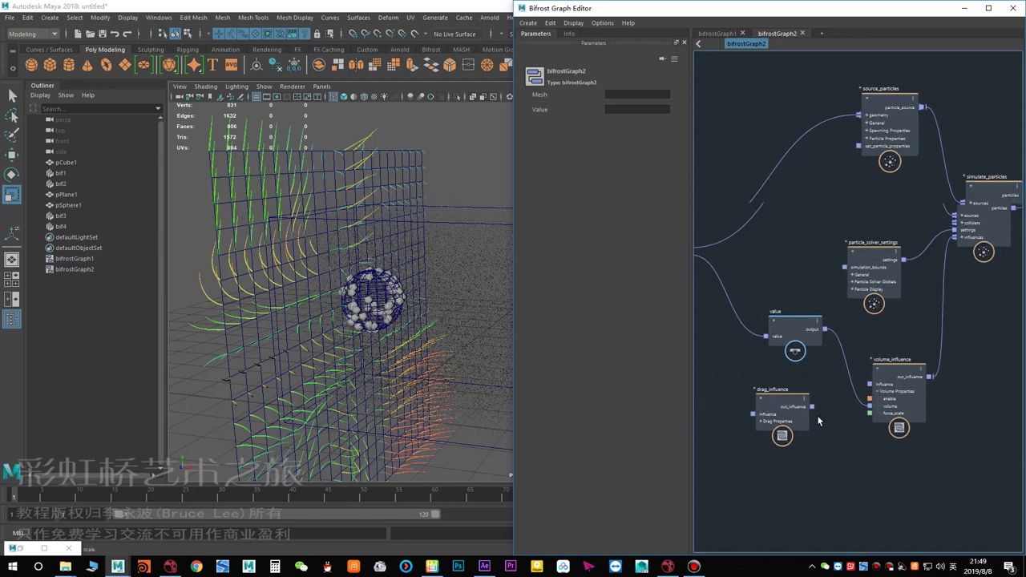
{"action": "left_click_drag", "start_coordinate": [809, 401], "coordinate": [887, 371]}
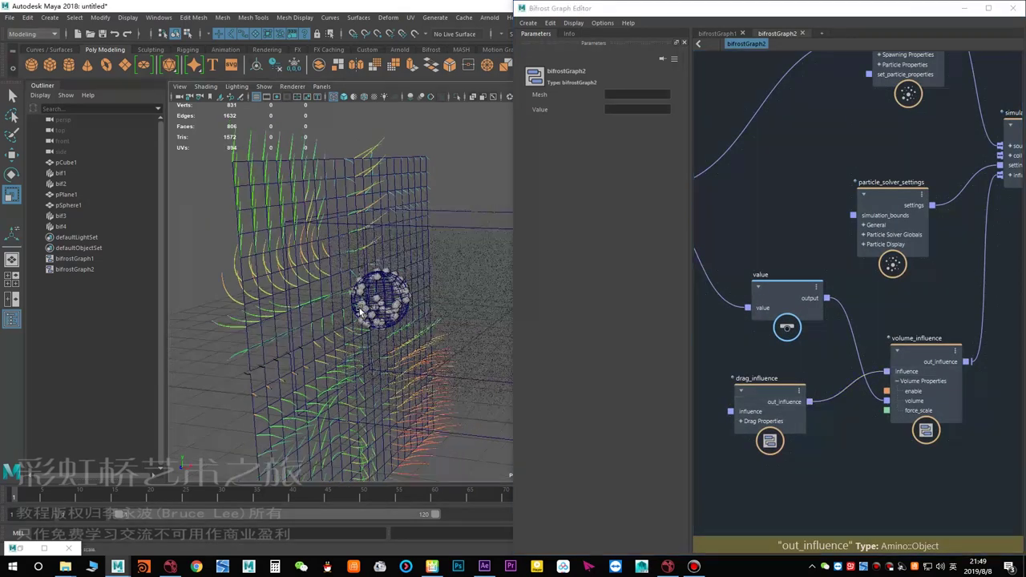
Play back the particles with the drag influence connected and review the drag_influence node's properties.
{"action": "mouse_move", "coordinate": [360, 310]}
{"action": "right_mouse_down", "text": "alt"}
{"action": "mouse_move", "coordinate": [428, 310]}
{"action": "mouse_move", "coordinate": [369, 306]}
{"action": "right_mouse_up", "text": "alt"}
{"action": "key", "text": "alt+v"}
{"action": "left_click_drag", "start_coordinate": [369, 306], "coordinate": [386, 290], "text": "alt"}
{"action": "left_click", "coordinate": [796, 380]}
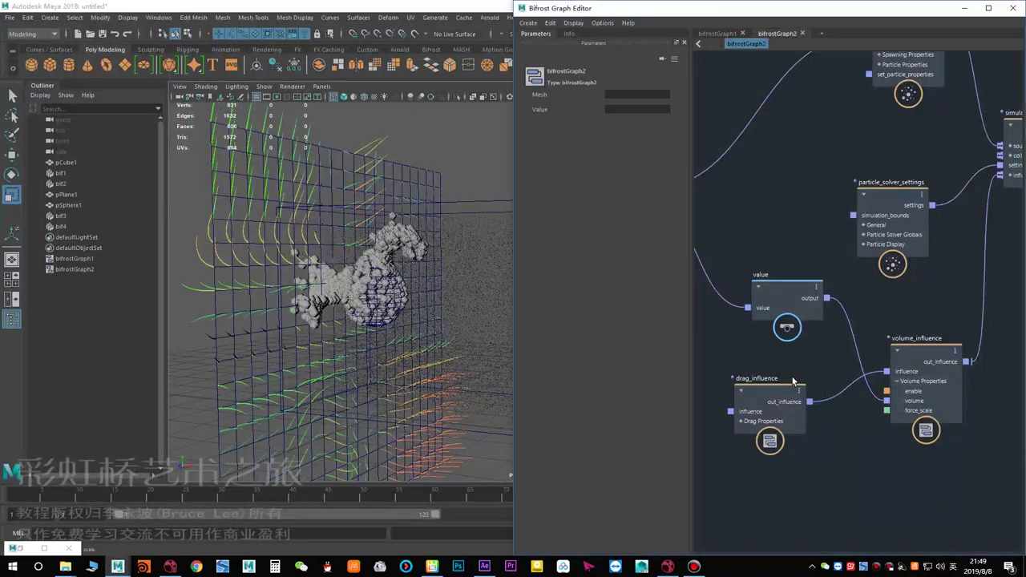
{"action": "left_click", "coordinate": [772, 400]}
{"action": "middle_click_drag", "start_coordinate": [827, 361], "coordinate": [750, 354], "text": "alt"}
{"action": "scroll", "coordinate": [914, 360], "scroll_direction": "down", "scroll_amount": 3}
{"action": "middle_click_drag", "start_coordinate": [914, 360], "coordinate": [878, 406], "text": "alt"}
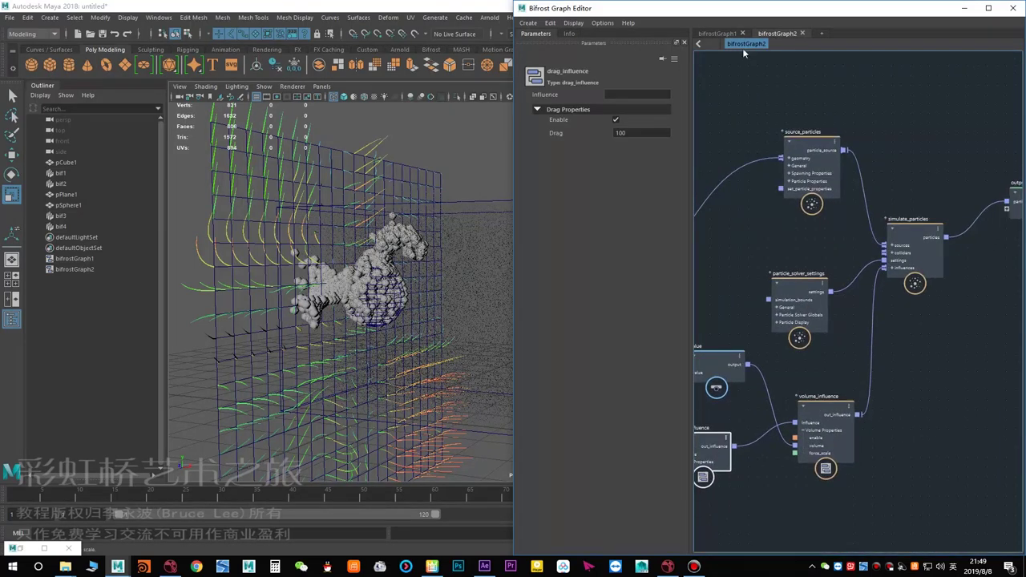
Rename bifrostGraph2 as particle and bifrostGraph1 as force, rewinding the playback to the start.
{"action": "left_click", "coordinate": [90, 270]}
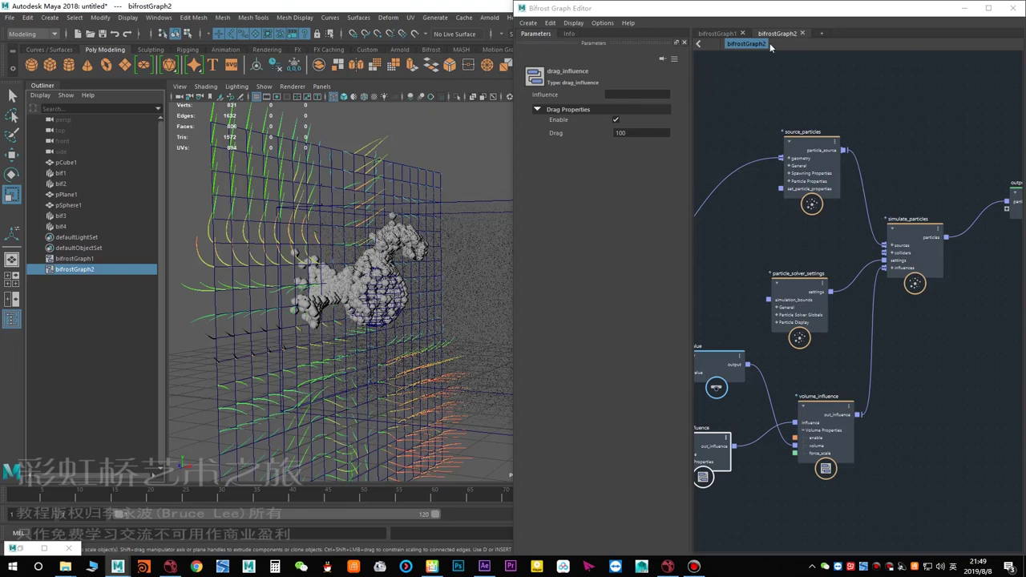
{"action": "double_click", "coordinate": [98, 270]}
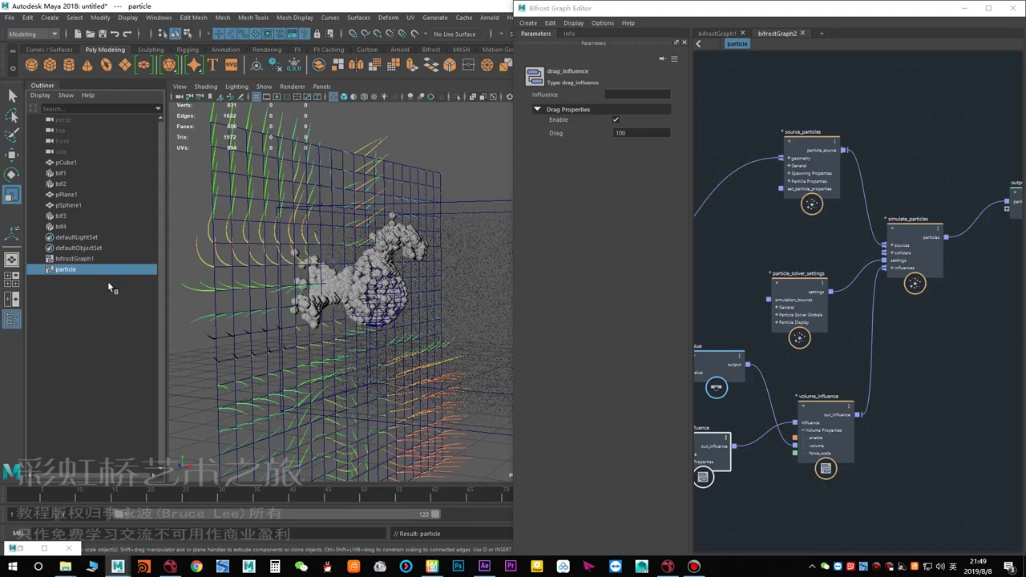
{"action": "key", "text": "alt+shift+v"}
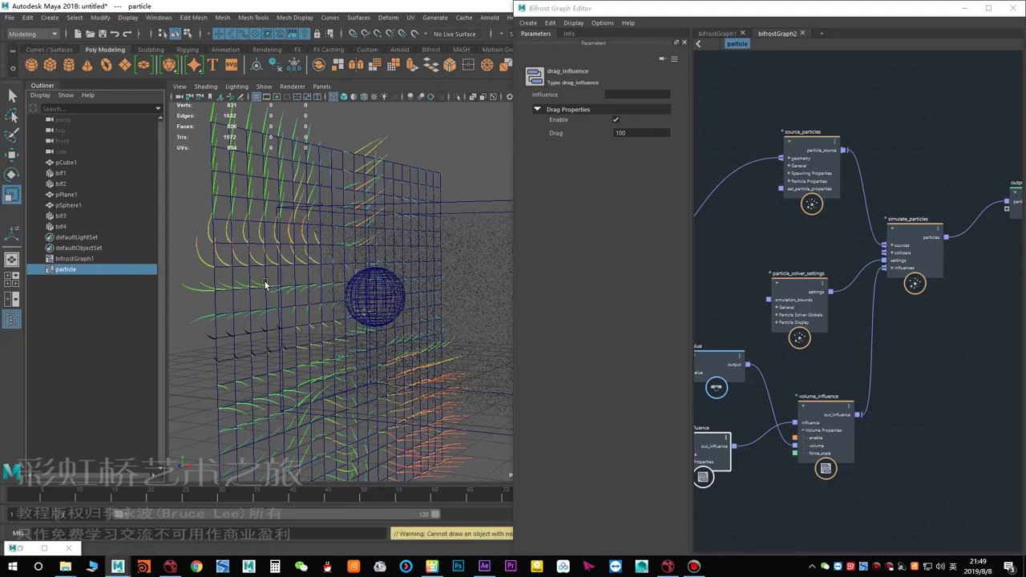
{"action": "double_click", "coordinate": [81, 259]}
{"action": "type", "text": "force"}
{"action": "key", "text": "Return"}
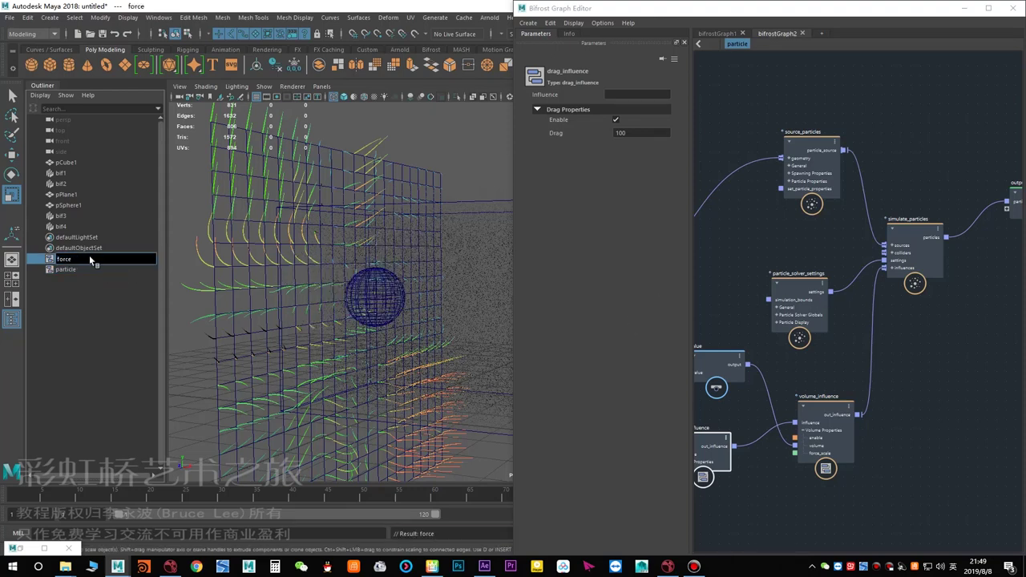
Switch to the force graph and examine the set_geo_property_data node fed by the fractal_turbulence noise.
{"action": "left_click_drag", "start_coordinate": [342, 280], "coordinate": [378, 277], "text": "alt"}
{"action": "scroll", "coordinate": [815, 219], "scroll_direction": "down", "scroll_amount": 1}
{"action": "middle_click_drag", "start_coordinate": [848, 225], "coordinate": [888, 238], "text": "alt"}
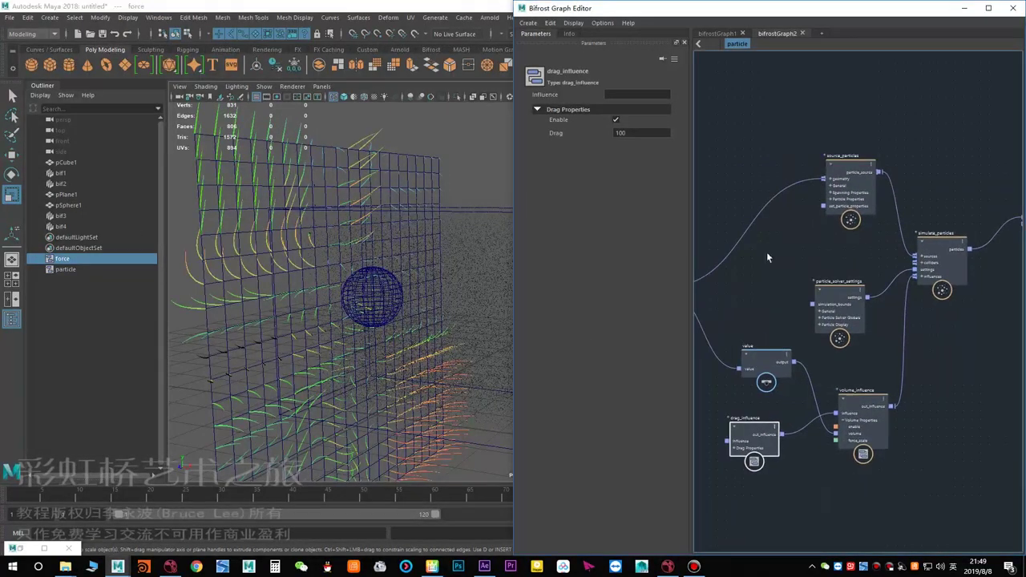
{"action": "middle_click_drag", "start_coordinate": [790, 271], "coordinate": [830, 270]}
{"action": "scroll", "coordinate": [403, 288], "scroll_direction": "down", "scroll_amount": 1}
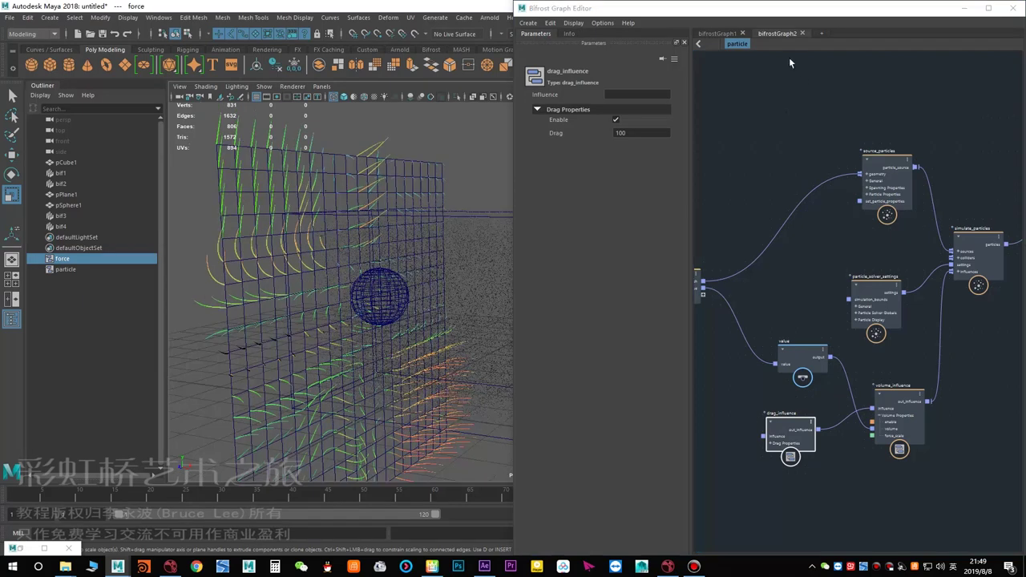
{"action": "left_click", "coordinate": [715, 34]}
{"action": "middle_click_drag", "start_coordinate": [798, 270], "coordinate": [869, 185]}
{"action": "scroll", "coordinate": [833, 243], "scroll_direction": "up", "scroll_amount": 4}
{"action": "middle_click_drag", "start_coordinate": [832, 242], "coordinate": [797, 258]}
{"action": "scroll", "coordinate": [807, 258], "scroll_direction": "up", "scroll_amount": 2}
{"action": "left_click_drag", "start_coordinate": [874, 252], "coordinate": [888, 243]}
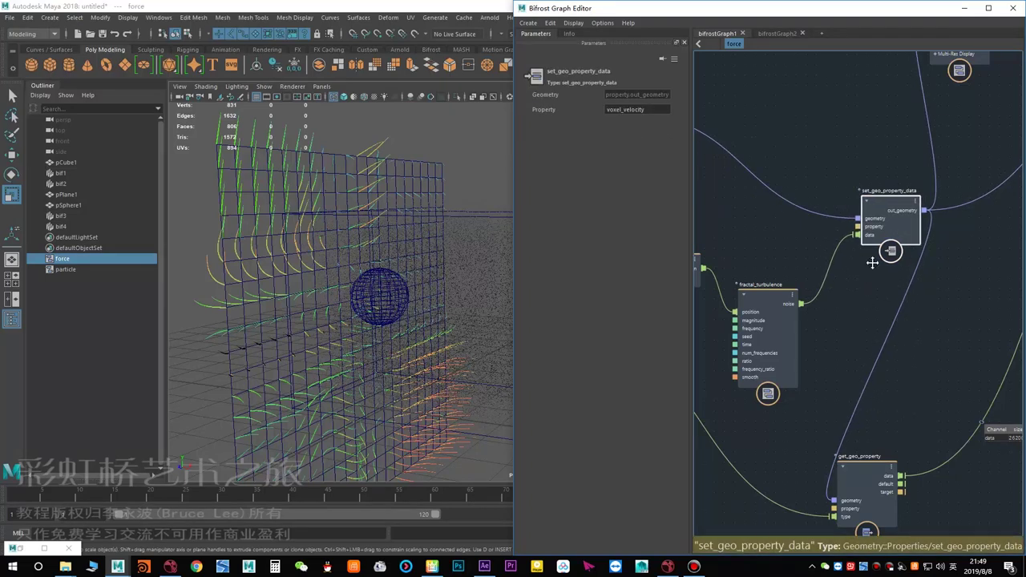
{"action": "middle_click_drag", "start_coordinate": [871, 264], "coordinate": [878, 231]}
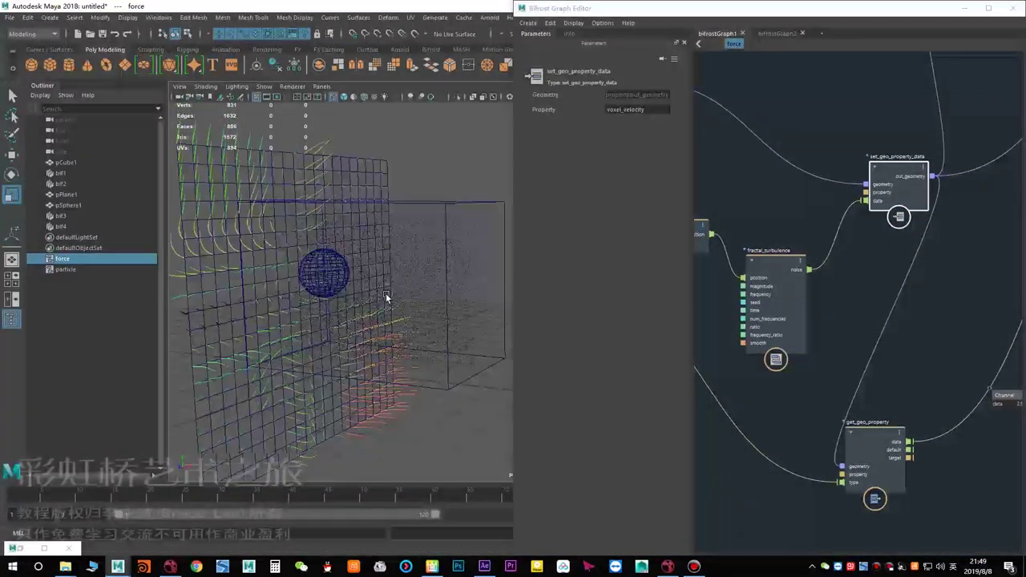
{"action": "left_click_drag", "start_coordinate": [390, 294], "coordinate": [410, 297], "text": "alt"}
{"action": "left_click_drag", "start_coordinate": [413, 293], "coordinate": [449, 309], "text": "alt"}
Add a time node to the force graph and connect its frame output to the time input of fractal_turbulence.
{"action": "middle_click_drag", "start_coordinate": [745, 373], "coordinate": [914, 393], "text": "alt"}
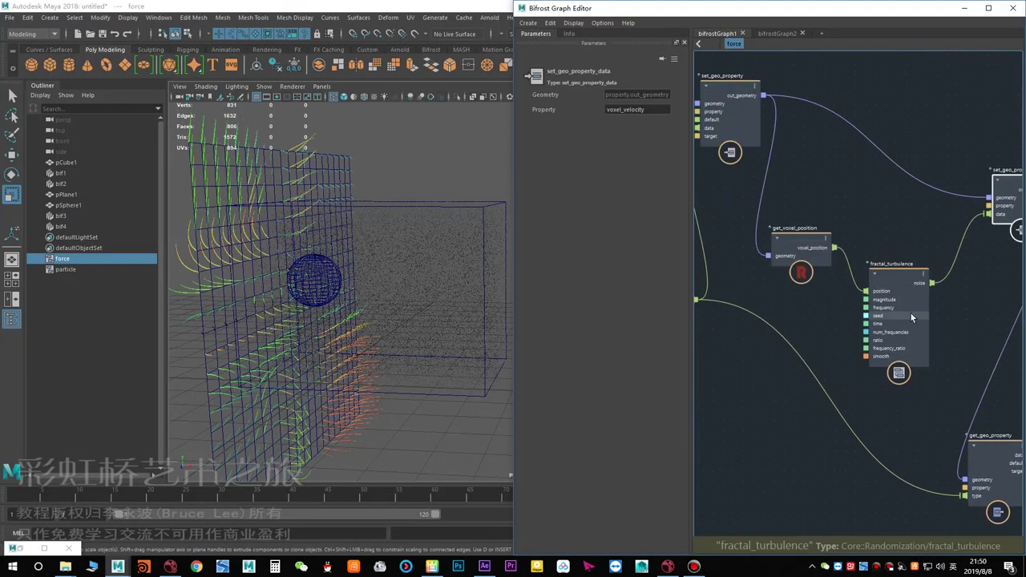
{"action": "left_click", "coordinate": [906, 311]}
{"action": "left_click", "coordinate": [796, 317]}
{"action": "key", "text": "Tab"}
{"action": "type", "text": "time"}
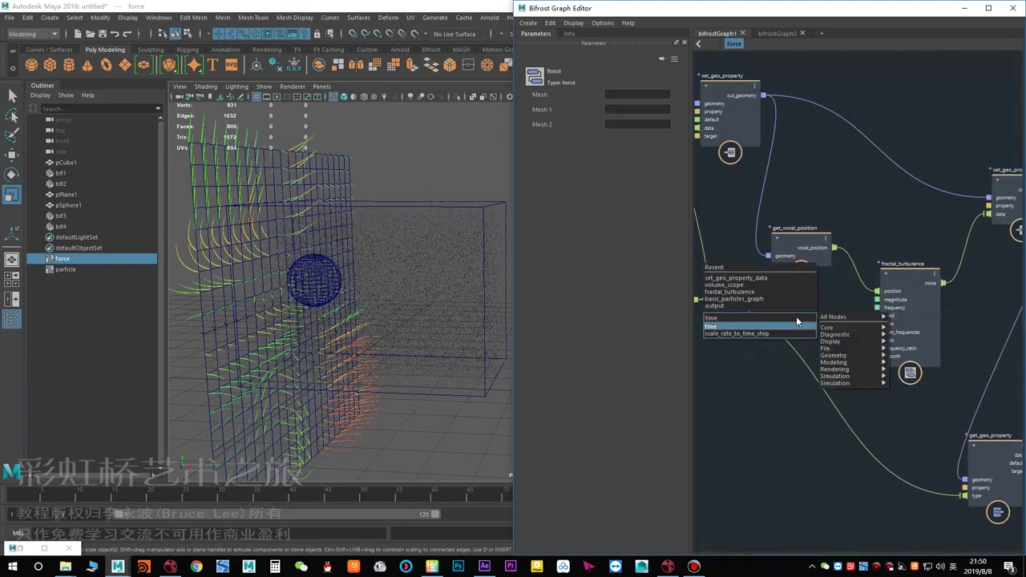
{"action": "key", "text": "Return"}
{"action": "left_click_drag", "start_coordinate": [775, 359], "coordinate": [886, 321]}
{"action": "scroll", "coordinate": [786, 381], "scroll_direction": "up", "scroll_amount": 1}
{"action": "scroll", "coordinate": [788, 380], "scroll_direction": "up", "scroll_amount": 2}
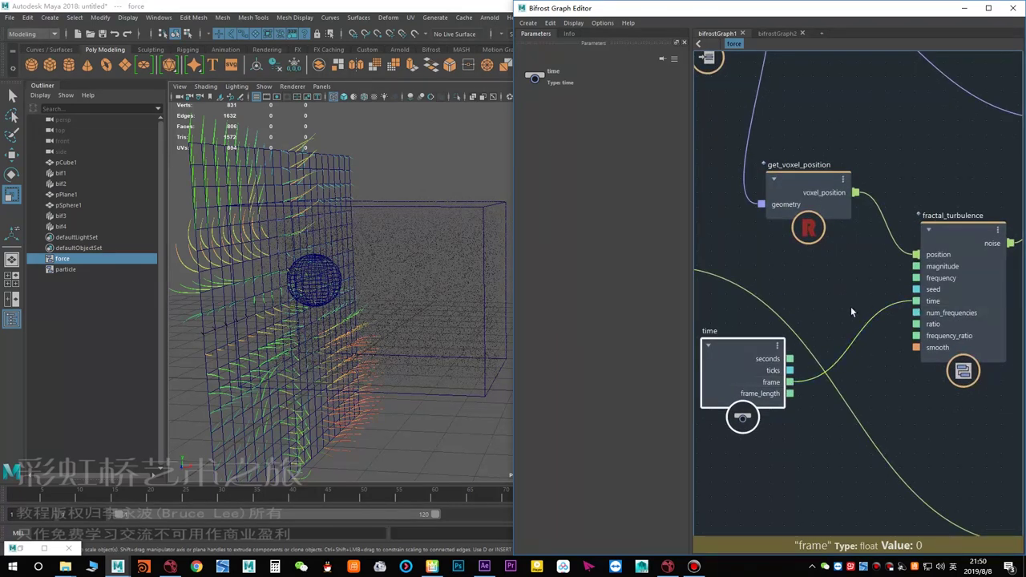
Play back a few frames of the simulation with the time-driven turbulence and stop the playback.
{"action": "left_click_drag", "start_coordinate": [401, 279], "coordinate": [368, 278], "text": "alt"}
{"action": "key", "text": "alt+v"}
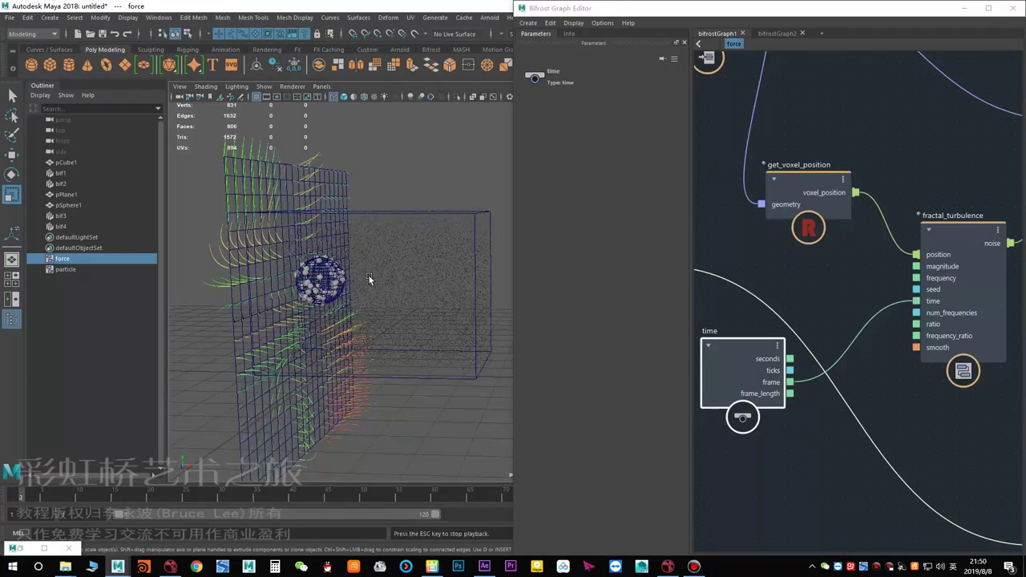
{"action": "key", "text": "Escape"}
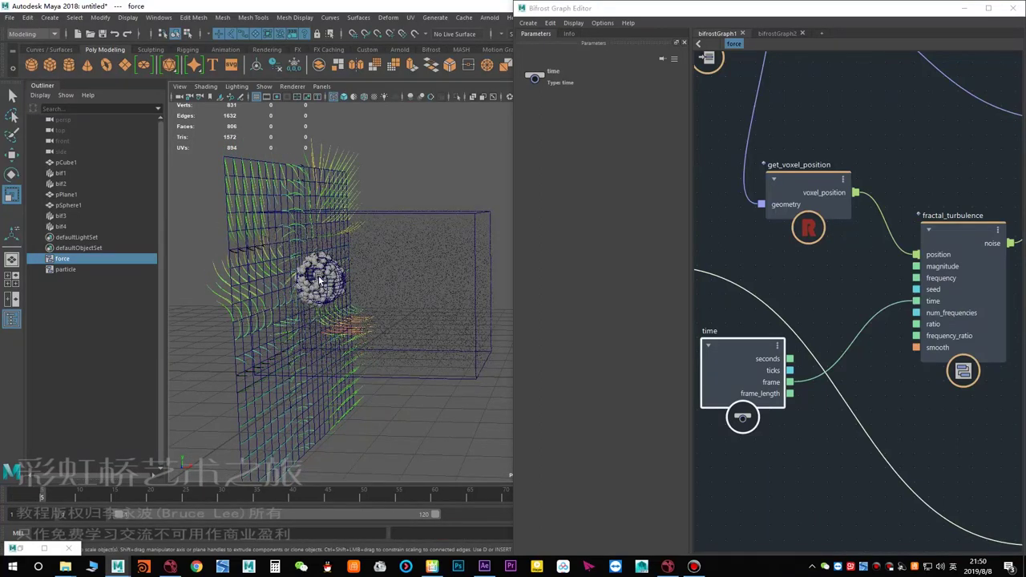
{"action": "middle_click_drag", "start_coordinate": [319, 280], "coordinate": [366, 279], "text": "alt"}
{"action": "mouse_move", "coordinate": [366, 278]}
{"action": "left_mouse_down", "text": "alt"}
{"action": "mouse_move", "coordinate": [449, 278]}
{"action": "mouse_move", "coordinate": [369, 276]}
{"action": "left_mouse_up", "text": "alt"}
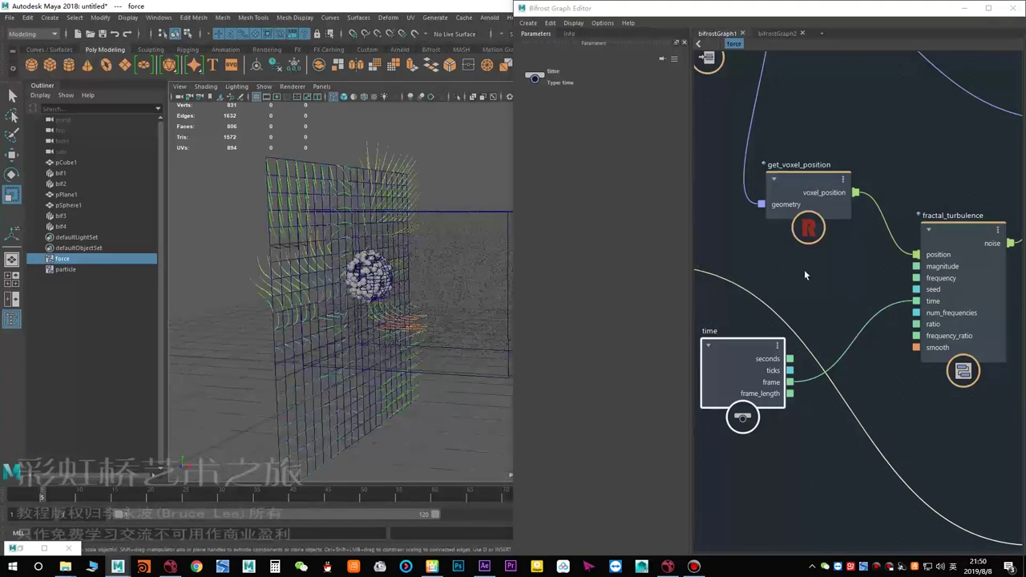
Set the Detail Size of the convert_to_volume node to 0.3.
{"action": "scroll", "coordinate": [806, 275], "scroll_direction": "down", "scroll_amount": 2}
{"action": "middle_click_drag", "start_coordinate": [825, 291], "coordinate": [966, 359], "text": "alt"}
{"action": "scroll", "coordinate": [923, 315], "scroll_direction": "down", "scroll_amount": 3}
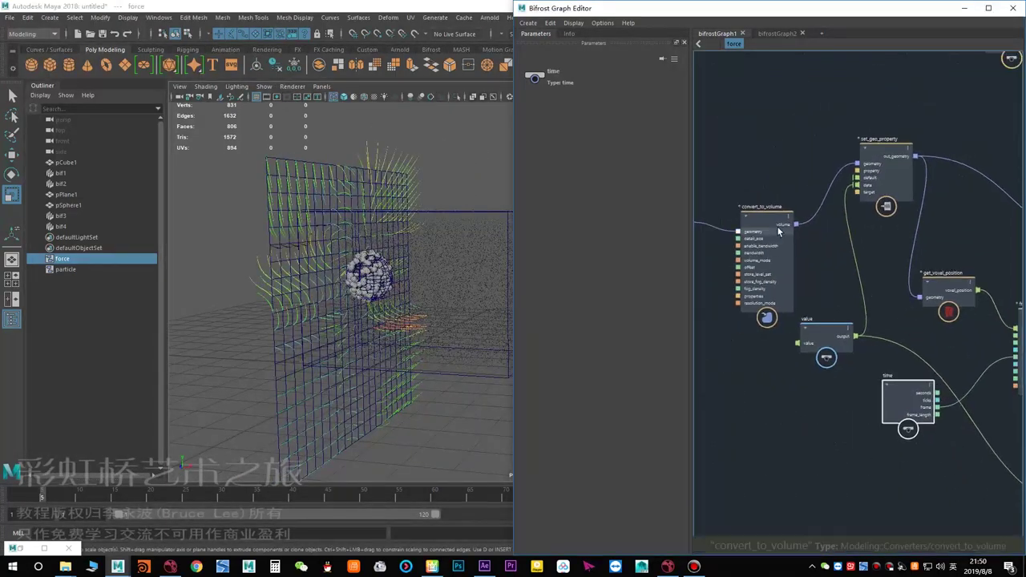
{"action": "left_click", "coordinate": [778, 232]}
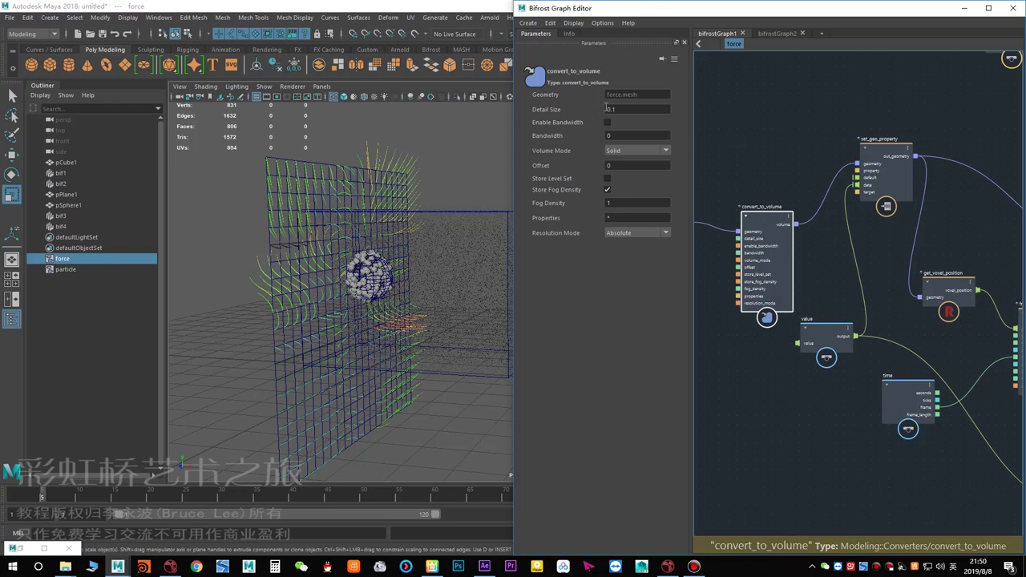
{"action": "left_click", "coordinate": [628, 109]}
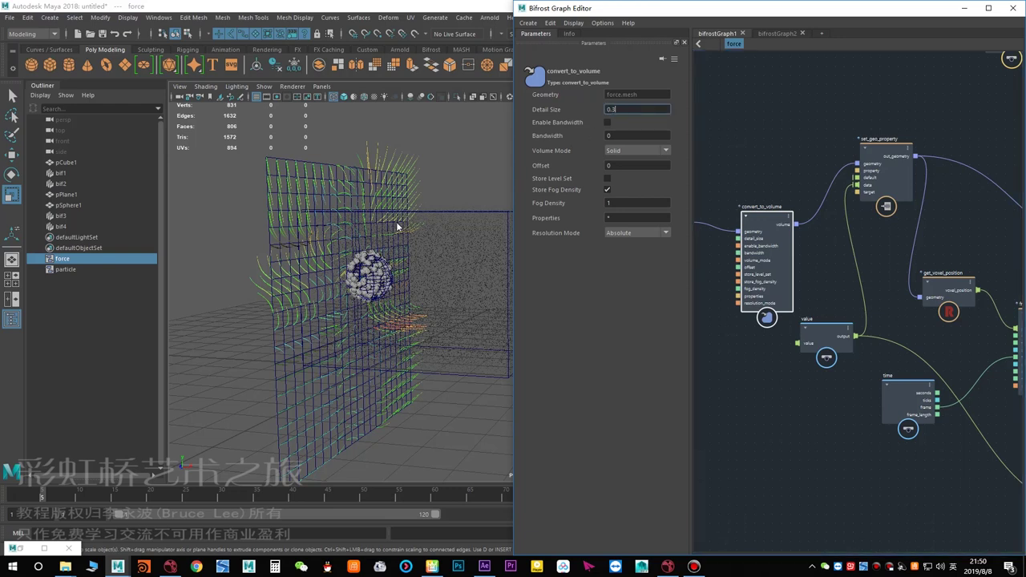
{"action": "left_click", "coordinate": [759, 357]}
Rewind to the first frame and replay the simulation with the coarser volume, stopping after several frames.
{"action": "left_click_drag", "start_coordinate": [402, 244], "coordinate": [359, 266], "text": "alt"}
{"action": "key", "text": "alt+shift+v"}
{"action": "key", "text": "alt+v"}
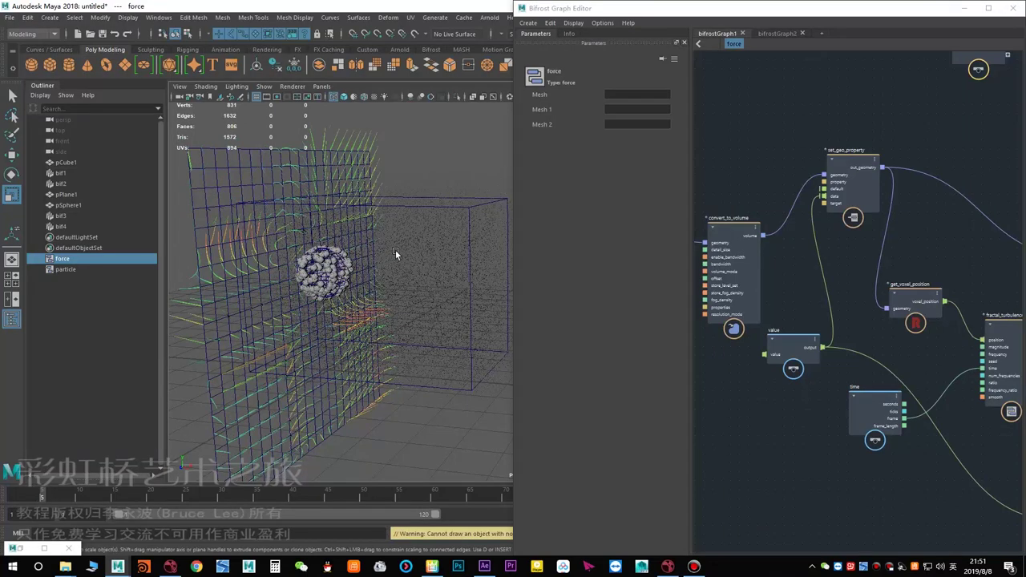
{"action": "key", "text": "alt+v"}
{"action": "left_click_drag", "start_coordinate": [356, 261], "coordinate": [573, 304], "text": "alt"}
Examine the force graph from the convert_to_volume settings along to the time and fractal_turbulence nodes.
{"action": "scroll", "coordinate": [797, 286], "scroll_direction": "down", "scroll_amount": 1}
{"action": "middle_click_drag", "start_coordinate": [836, 280], "coordinate": [884, 279], "text": "alt"}
{"action": "scroll", "coordinate": [805, 260], "scroll_direction": "up", "scroll_amount": 1}
{"action": "left_click", "coordinate": [783, 231]}
{"action": "middle_click_drag", "start_coordinate": [784, 160], "coordinate": [785, 173], "text": "alt"}
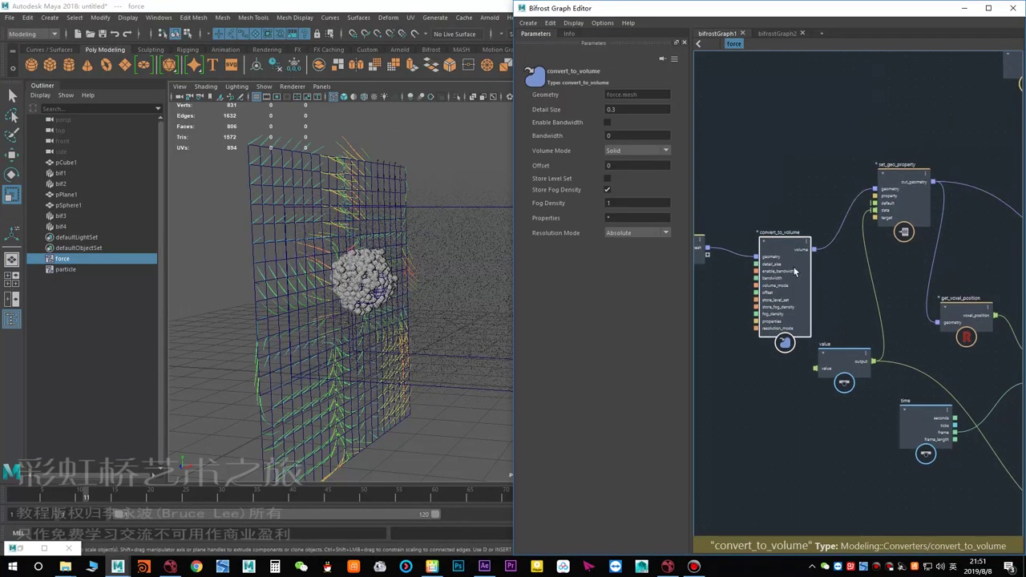
{"action": "left_click_drag", "start_coordinate": [796, 286], "coordinate": [796, 278]}
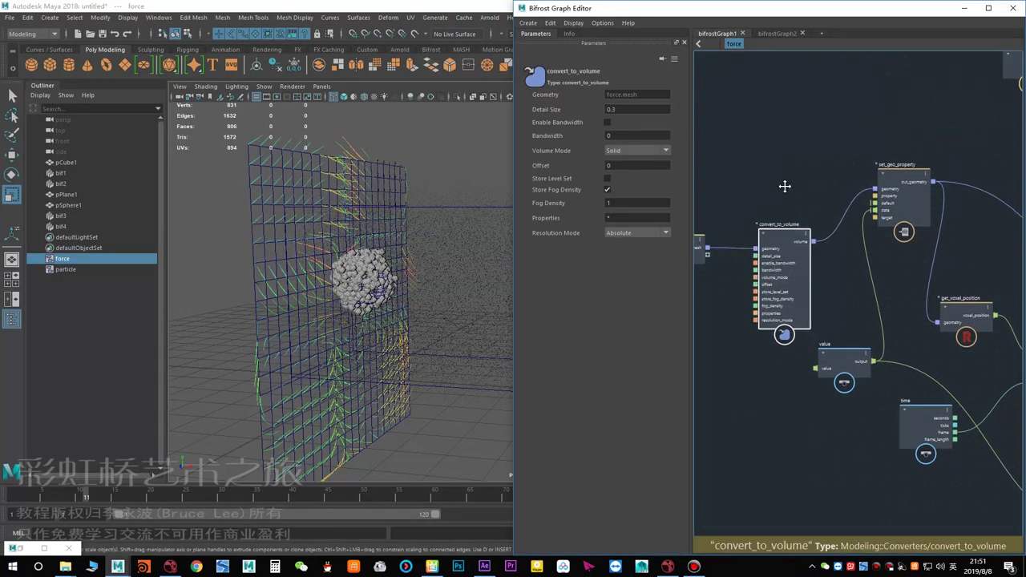
{"action": "middle_click_drag", "start_coordinate": [786, 189], "coordinate": [734, 149], "text": "alt"}
{"action": "scroll", "coordinate": [842, 321], "scroll_direction": "down", "scroll_amount": 1}
{"action": "middle_click_drag", "start_coordinate": [884, 341], "coordinate": [790, 335], "text": "alt"}
{"action": "scroll", "coordinate": [862, 329], "scroll_direction": "up", "scroll_amount": 1}
{"action": "middle_click_drag", "start_coordinate": [865, 360], "coordinate": [864, 342], "text": "alt"}
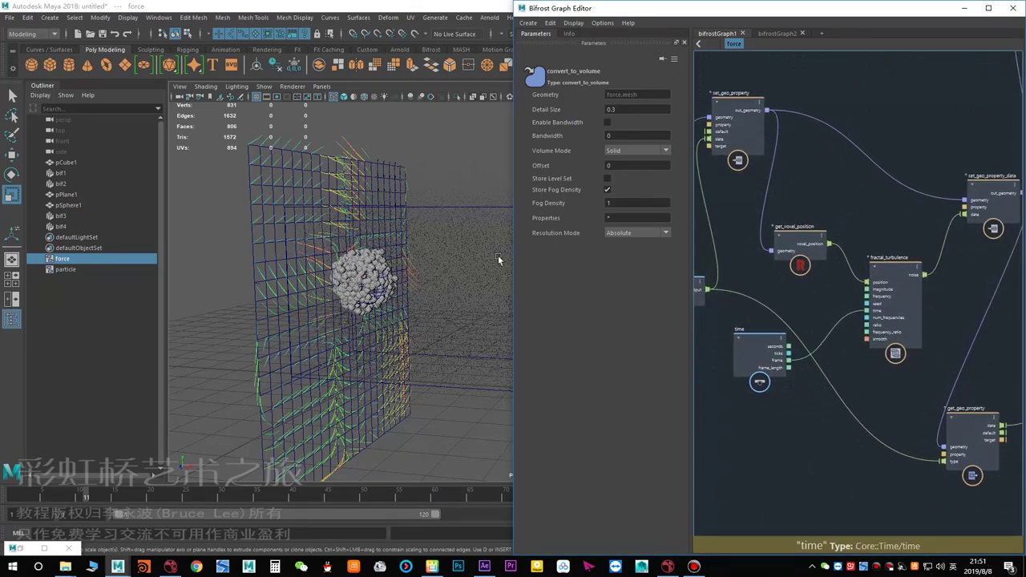
Switch to the particle graph and examine the drag_influence settings and the influence connections into simulate_particles.
{"action": "left_click", "coordinate": [775, 34]}
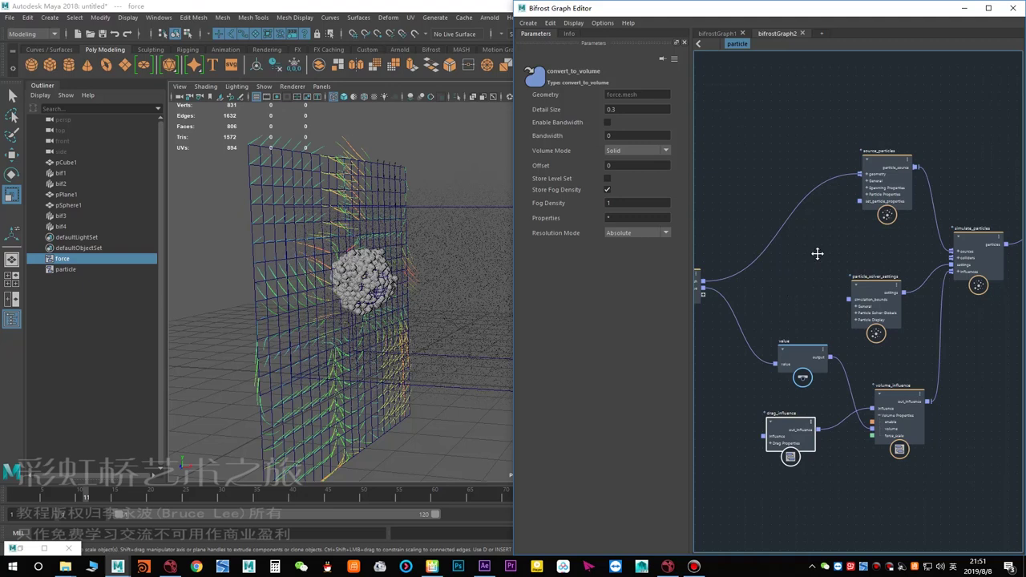
{"action": "middle_click_drag", "start_coordinate": [809, 264], "coordinate": [846, 210], "text": "alt"}
{"action": "scroll", "coordinate": [832, 315], "scroll_direction": "up", "scroll_amount": 2}
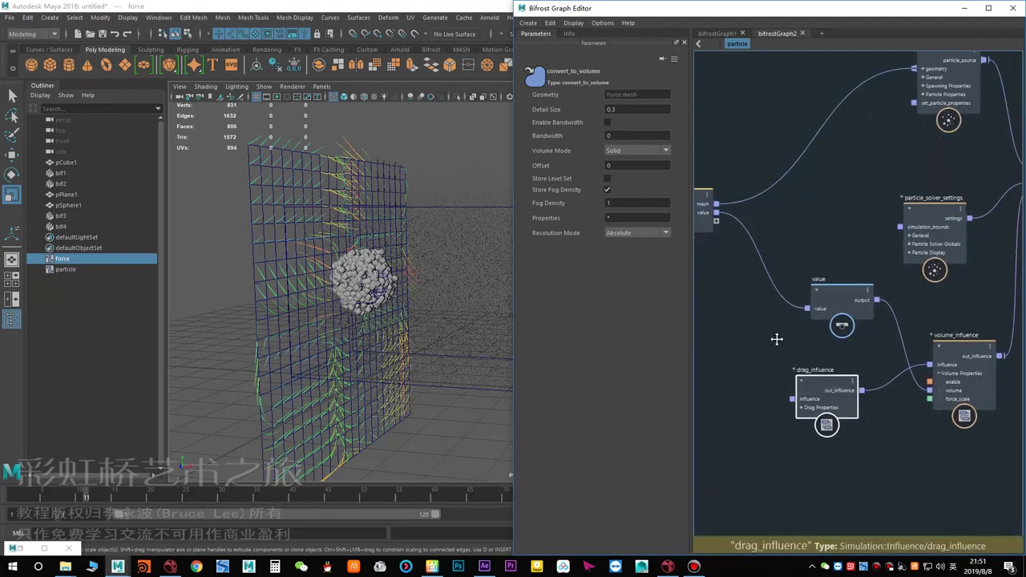
{"action": "middle_click_drag", "start_coordinate": [777, 339], "coordinate": [742, 305], "text": "alt"}
{"action": "left_click", "coordinate": [733, 298]}
{"action": "left_click", "coordinate": [780, 353]}
{"action": "middle_click_drag", "start_coordinate": [752, 314], "coordinate": [764, 298], "text": "alt"}
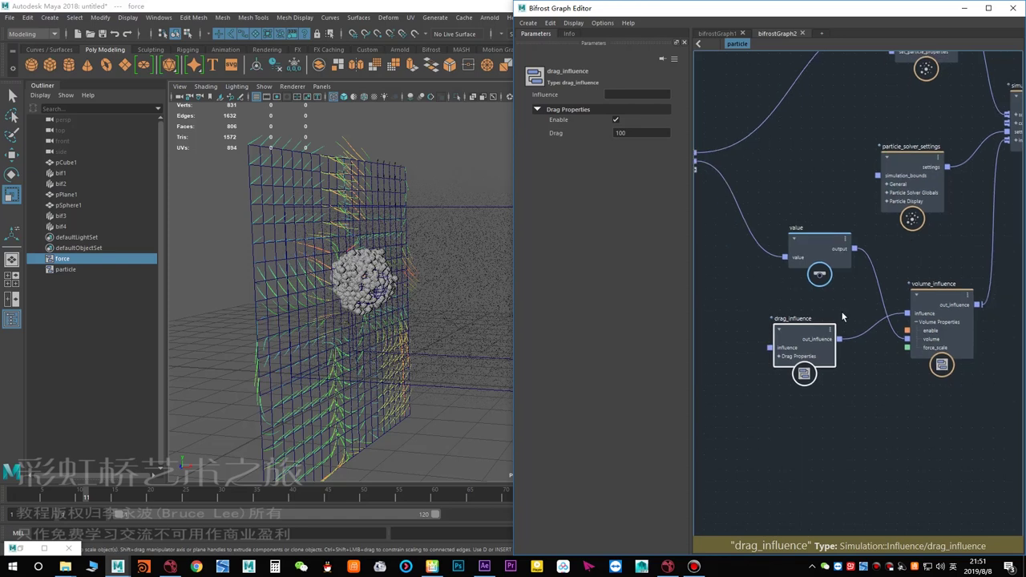
{"action": "right_click_drag", "start_coordinate": [842, 317], "coordinate": [799, 310], "text": "alt"}
{"action": "middle_click_drag", "start_coordinate": [839, 313], "coordinate": [742, 368], "text": "alt"}
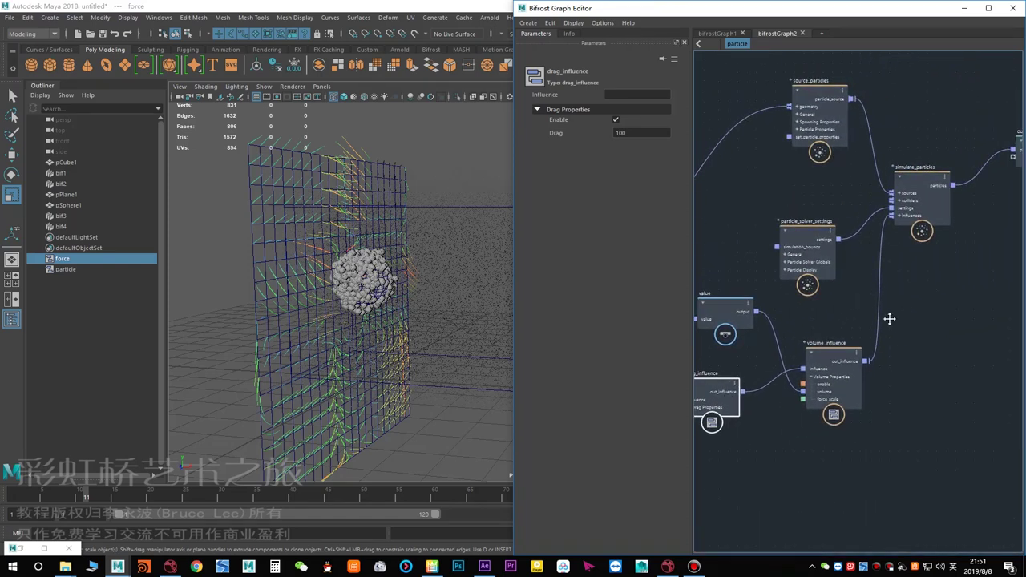
{"action": "middle_click_drag", "start_coordinate": [890, 319], "coordinate": [848, 376], "text": "alt"}
{"action": "left_click", "coordinate": [869, 342]}
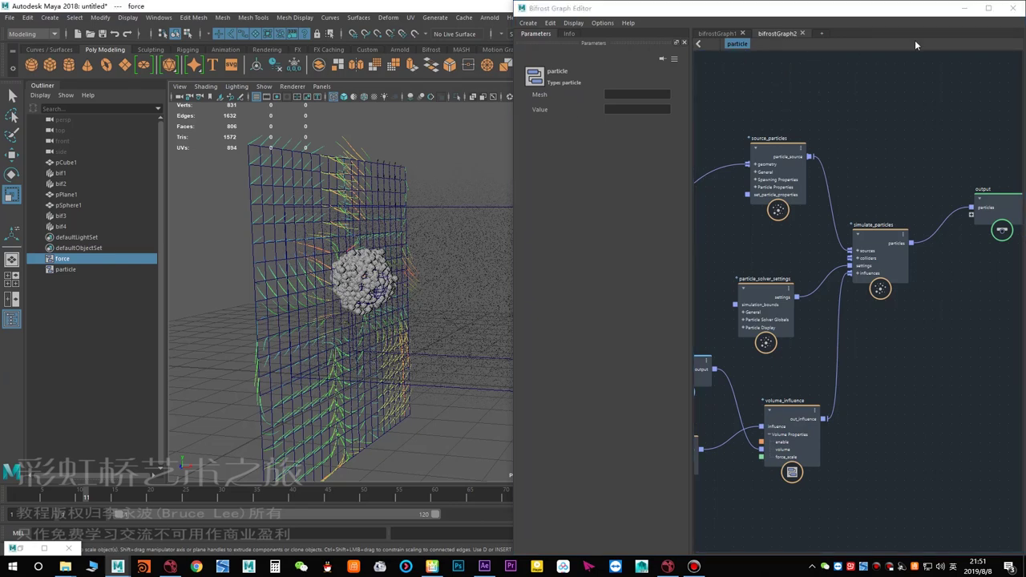
{"action": "middle_click_drag", "start_coordinate": [348, 281], "coordinate": [301, 243], "text": "alt"}
{"action": "left_click_drag", "start_coordinate": [301, 244], "coordinate": [343, 248], "text": "alt"}
{"action": "right_click_drag", "start_coordinate": [343, 247], "coordinate": [325, 246], "text": "alt"}
{"action": "middle_click_drag", "start_coordinate": [325, 245], "coordinate": [329, 276], "text": "alt"}
{"action": "left_click_drag", "start_coordinate": [330, 279], "coordinate": [297, 266], "text": "alt"}
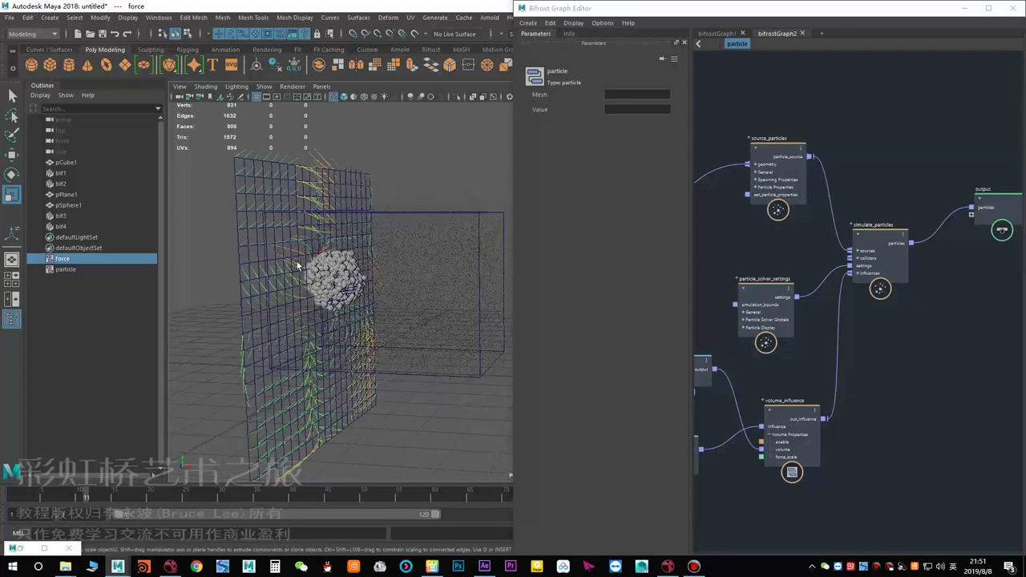
Hide the graph editor and replay the simulation for a few frames to inspect the particles around the turbulence field.
{"action": "middle_click_drag", "start_coordinate": [369, 279], "coordinate": [359, 282], "text": "alt"}
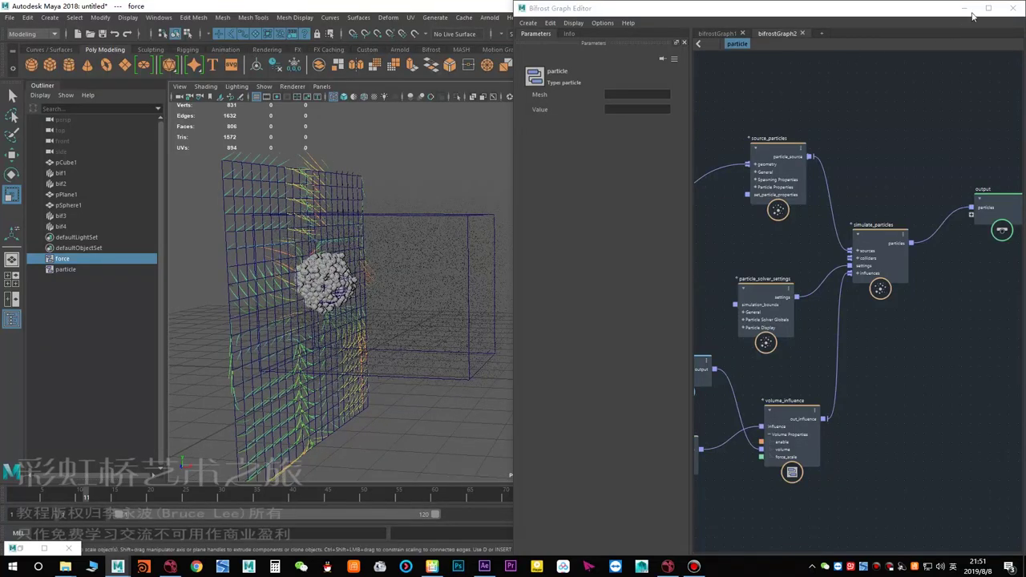
{"action": "left_click", "coordinate": [966, 10]}
{"action": "middle_click_drag", "start_coordinate": [300, 264], "coordinate": [370, 276], "text": "alt"}
{"action": "left_click_drag", "start_coordinate": [400, 284], "coordinate": [417, 290], "text": "alt"}
{"action": "right_click_drag", "start_coordinate": [417, 290], "coordinate": [509, 300], "text": "alt"}
{"action": "middle_click_drag", "start_coordinate": [428, 299], "coordinate": [538, 320], "text": "alt"}
{"action": "left_click_drag", "start_coordinate": [567, 318], "coordinate": [432, 308], "text": "alt"}
{"action": "key", "text": "alt+v"}
{"action": "key", "text": "alt+v"}
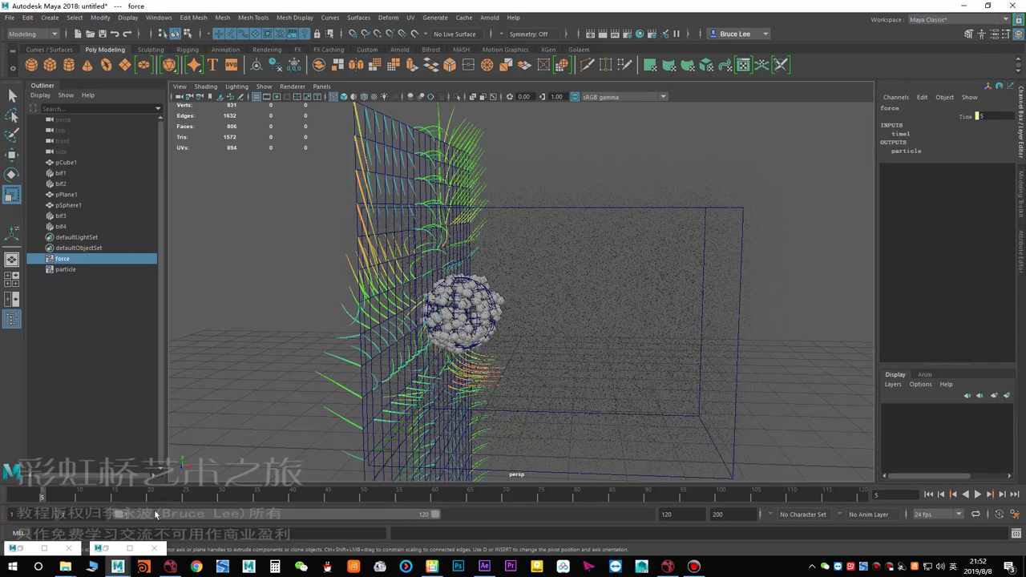
Restore and maximise the Bifrost Graph Editor and bring up the fractal_turbulence area of the force graph in bifrostGraph1.
{"action": "left_click", "coordinate": [105, 549]}
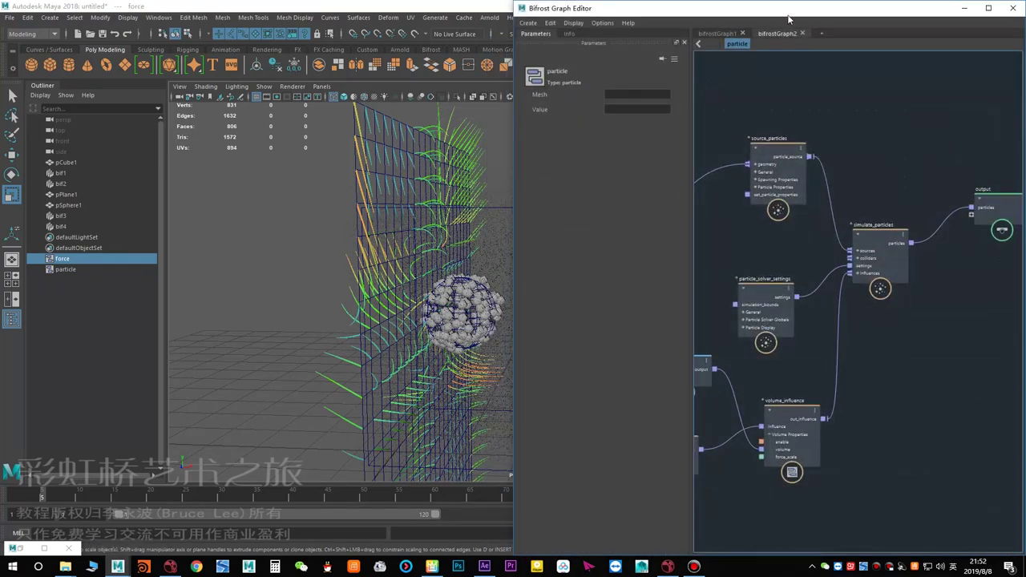
{"action": "left_click_drag", "start_coordinate": [781, 15], "coordinate": [802, 193]}
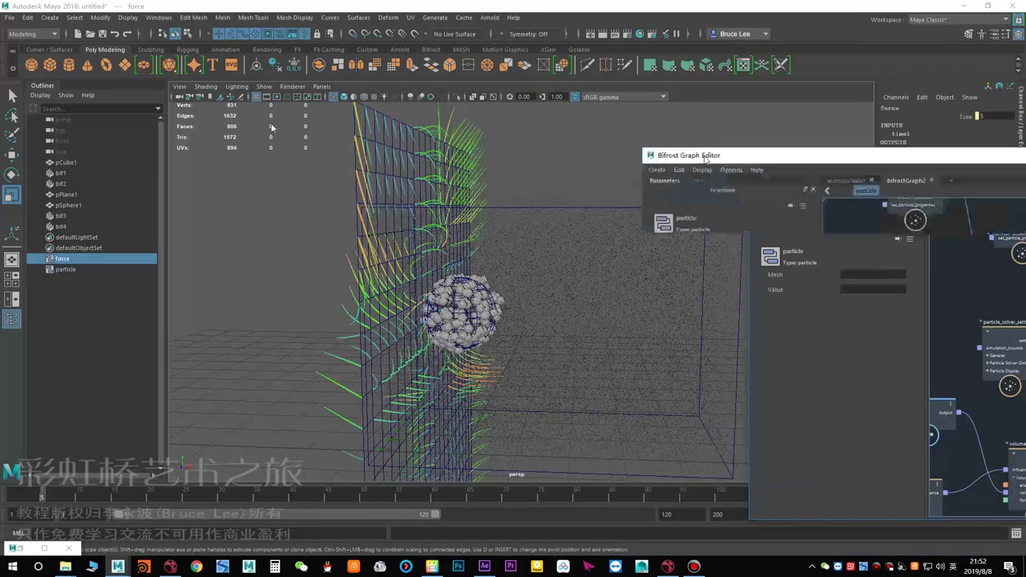
{"action": "left_click_drag", "start_coordinate": [361, 129], "coordinate": [242, 123]}
{"action": "double_click", "coordinate": [242, 122]}
{"action": "middle_click_drag", "start_coordinate": [313, 120], "coordinate": [443, 245], "text": "alt"}
{"action": "scroll", "coordinate": [413, 249], "scroll_direction": "down", "scroll_amount": 2}
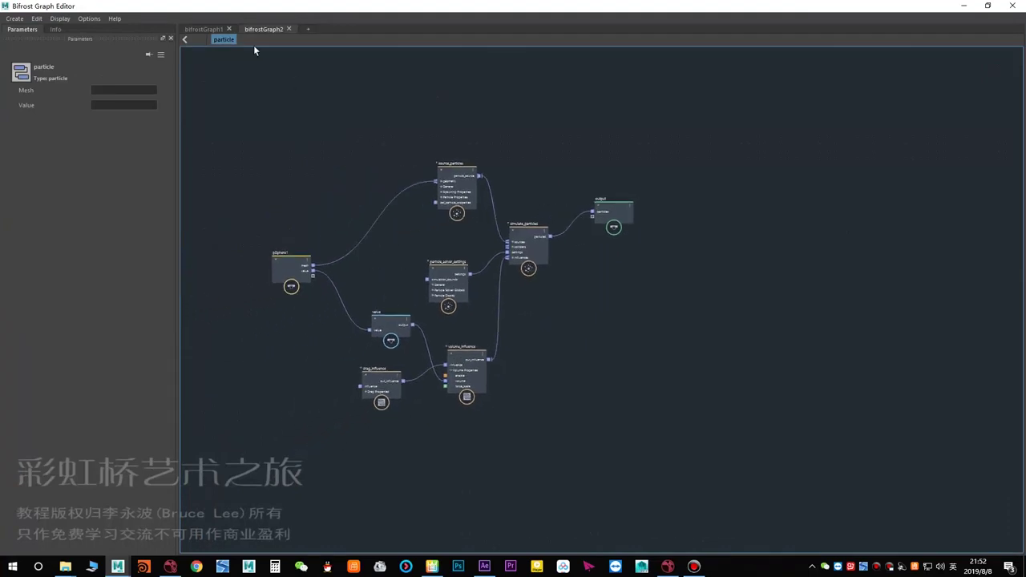
{"action": "left_click", "coordinate": [210, 30]}
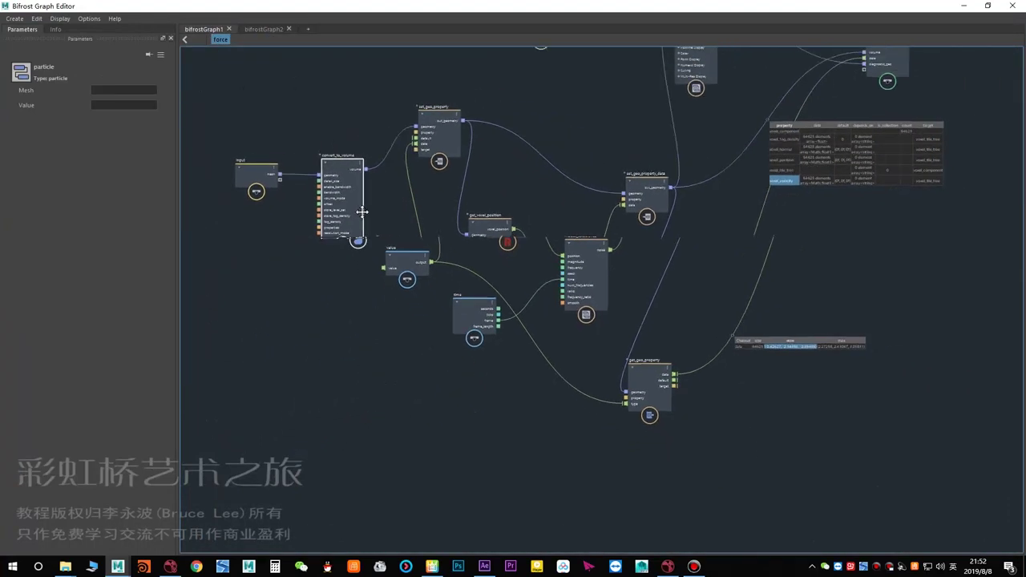
{"action": "scroll", "coordinate": [440, 210], "scroll_direction": "down", "scroll_amount": 1}
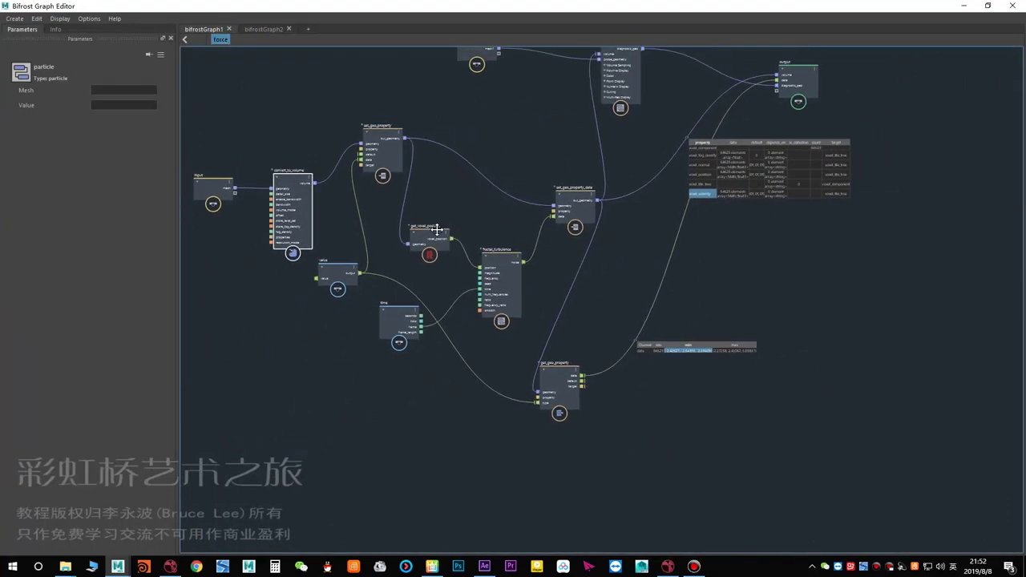
{"action": "middle_click_drag", "start_coordinate": [472, 238], "coordinate": [428, 240], "text": "alt"}
{"action": "scroll", "coordinate": [522, 277], "scroll_direction": "up", "scroll_amount": 1}
{"action": "middle_click_drag", "start_coordinate": [523, 277], "coordinate": [549, 437], "text": "alt"}
{"action": "scroll", "coordinate": [661, 301], "scroll_direction": "up", "scroll_amount": 2}
{"action": "middle_click_drag", "start_coordinate": [505, 336], "coordinate": [506, 278], "text": "alt"}
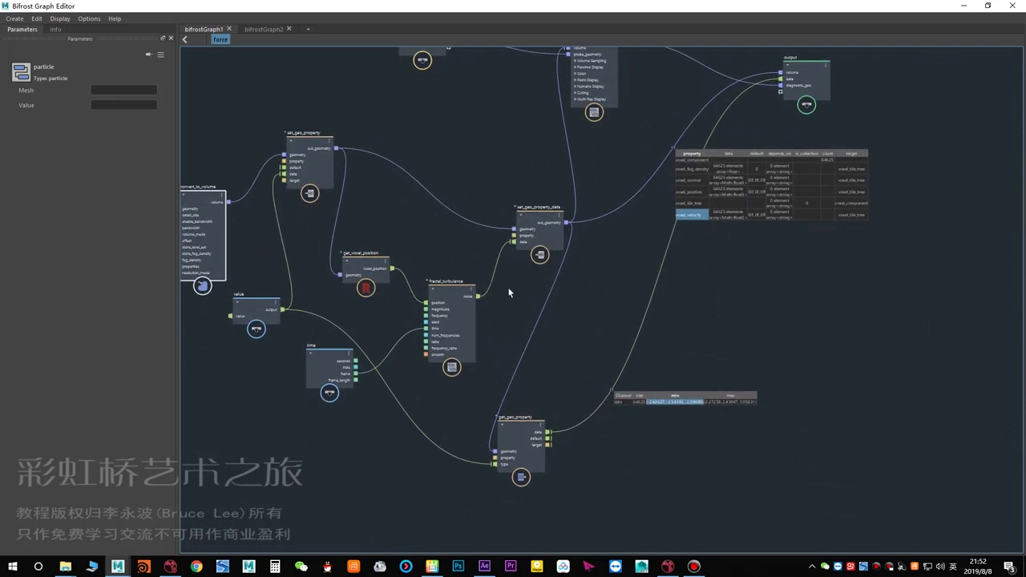
Create an add node beside fractal_turbulence, feed the noise output into it and leave some space between the two nodes.
{"action": "left_click", "coordinate": [508, 289]}
{"action": "key", "text": "Tab"}
{"action": "type", "text": "add"}
{"action": "left_click", "coordinate": [470, 297]}
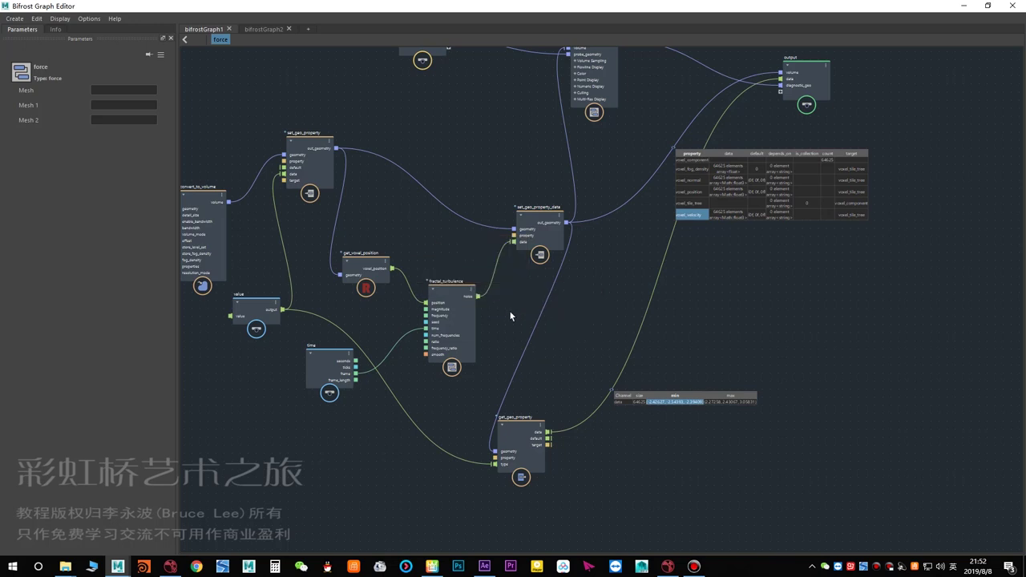
{"action": "scroll", "coordinate": [513, 303], "scroll_direction": "up", "scroll_amount": 3}
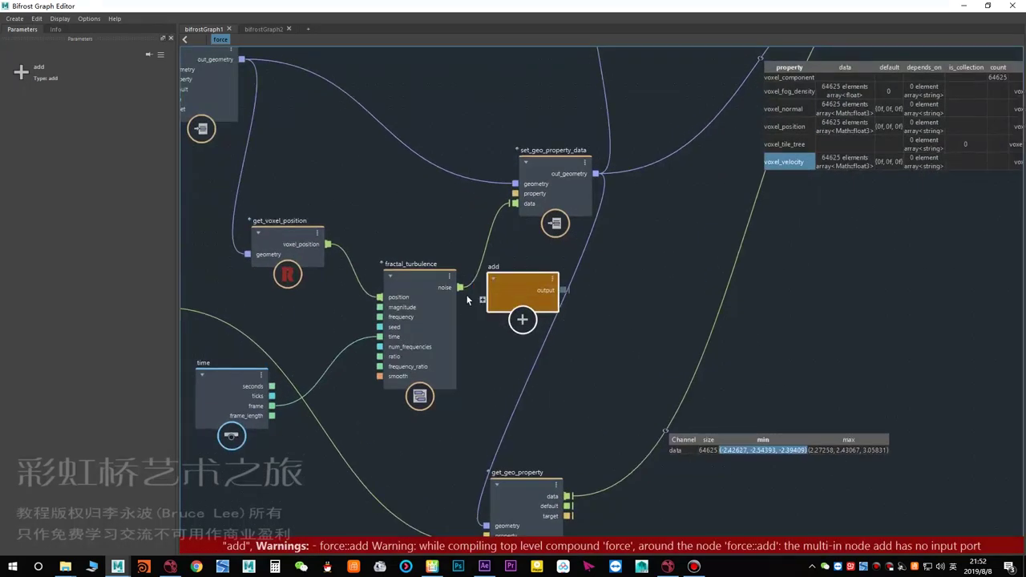
{"action": "scroll", "coordinate": [470, 298], "scroll_direction": "up", "scroll_amount": 2}
{"action": "left_click_drag", "start_coordinate": [459, 285], "coordinate": [485, 301]}
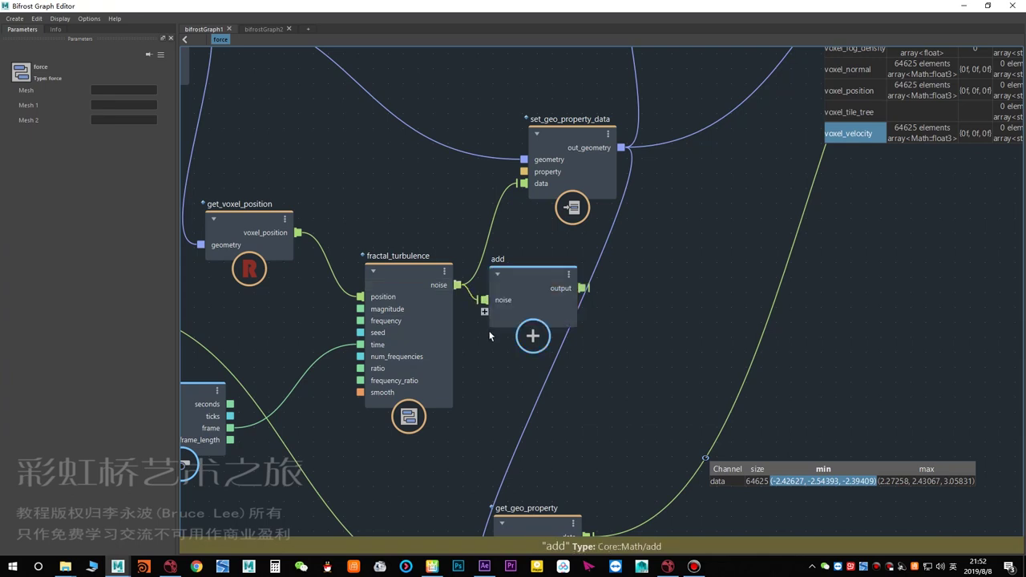
{"action": "middle_click_drag", "start_coordinate": [496, 348], "coordinate": [462, 339], "text": "alt"}
{"action": "scroll", "coordinate": [472, 333], "scroll_direction": "down", "scroll_amount": 2}
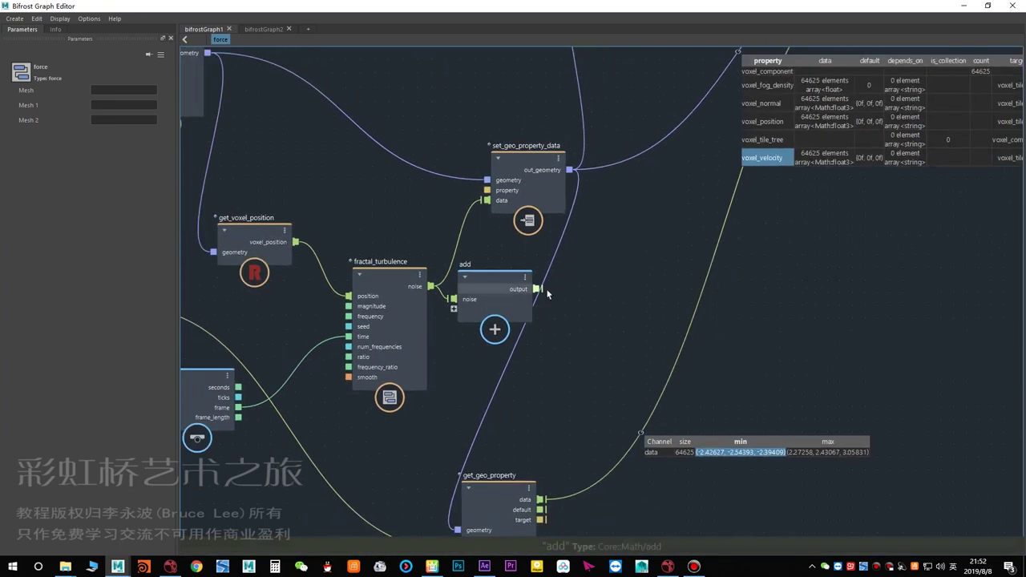
{"action": "left_click_drag", "start_coordinate": [484, 293], "coordinate": [562, 293]}
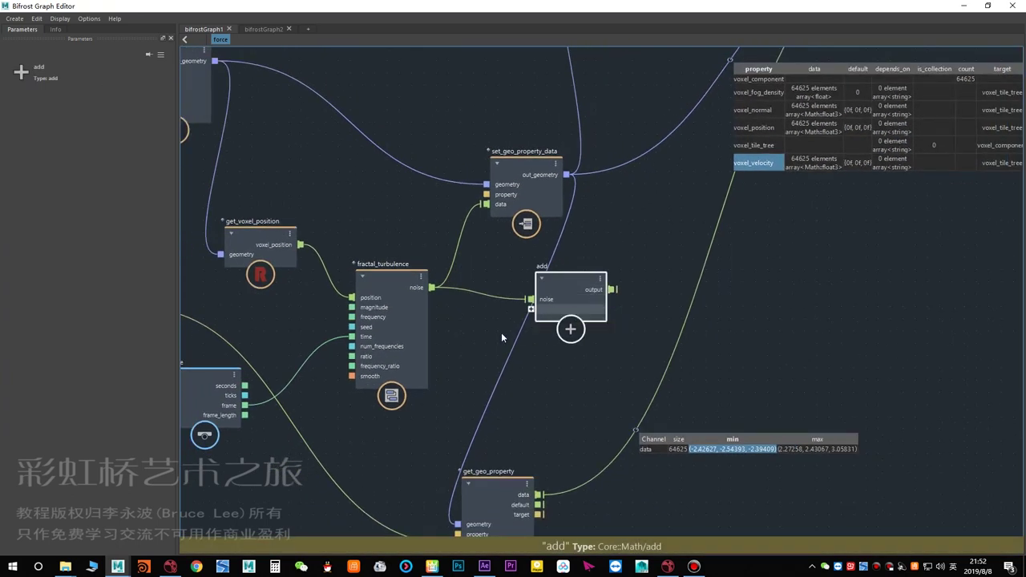
Create a value node on the add node's second input, change its type to Math::float3 and set its X component to 10.
{"action": "left_click_drag", "start_coordinate": [531, 309], "coordinate": [461, 407]}
{"action": "left_click_drag", "start_coordinate": [454, 451], "coordinate": [466, 370]}
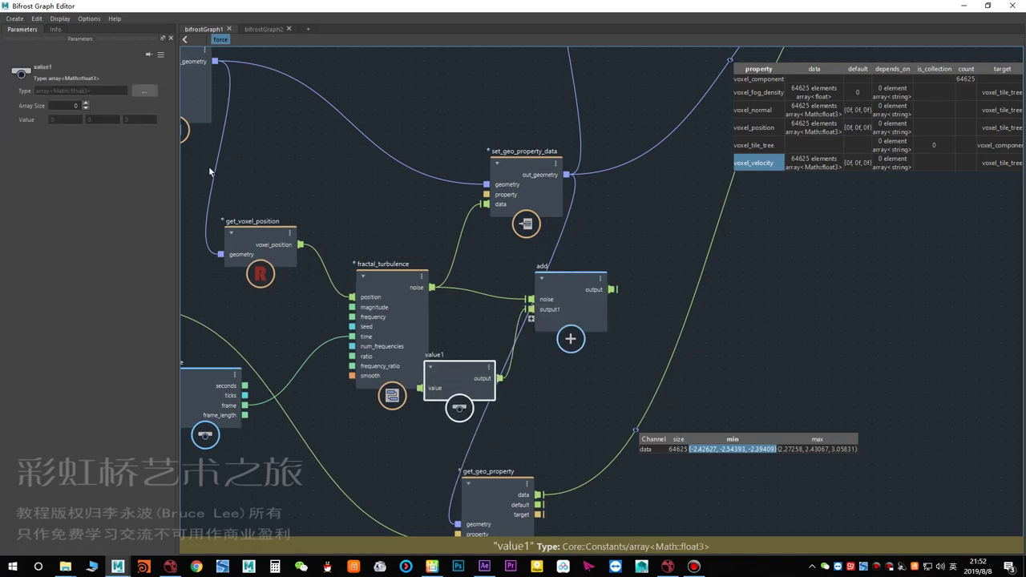
{"action": "left_click", "coordinate": [145, 91]}
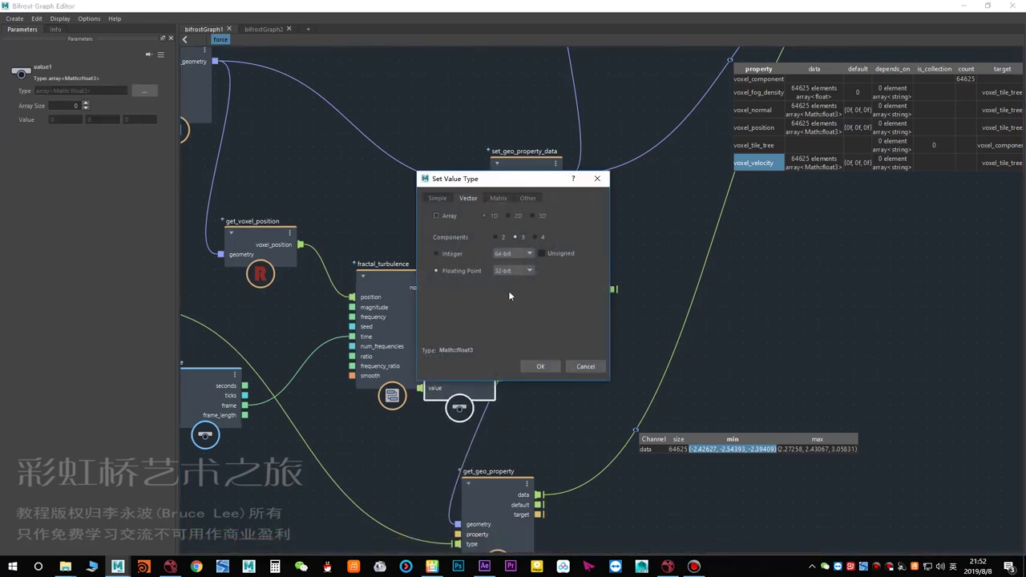
{"action": "left_click", "coordinate": [538, 366]}
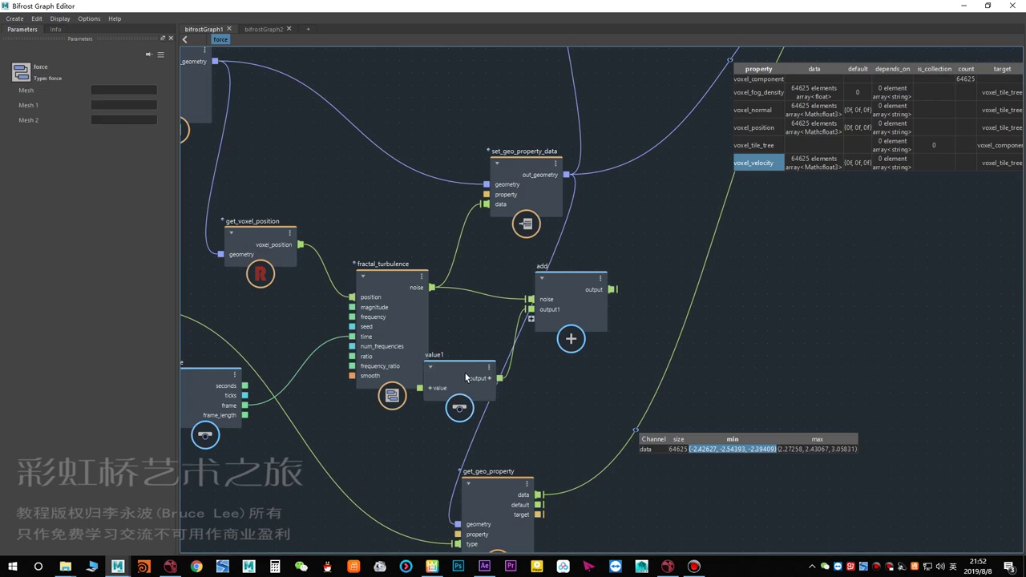
{"action": "left_click", "coordinate": [58, 121]}
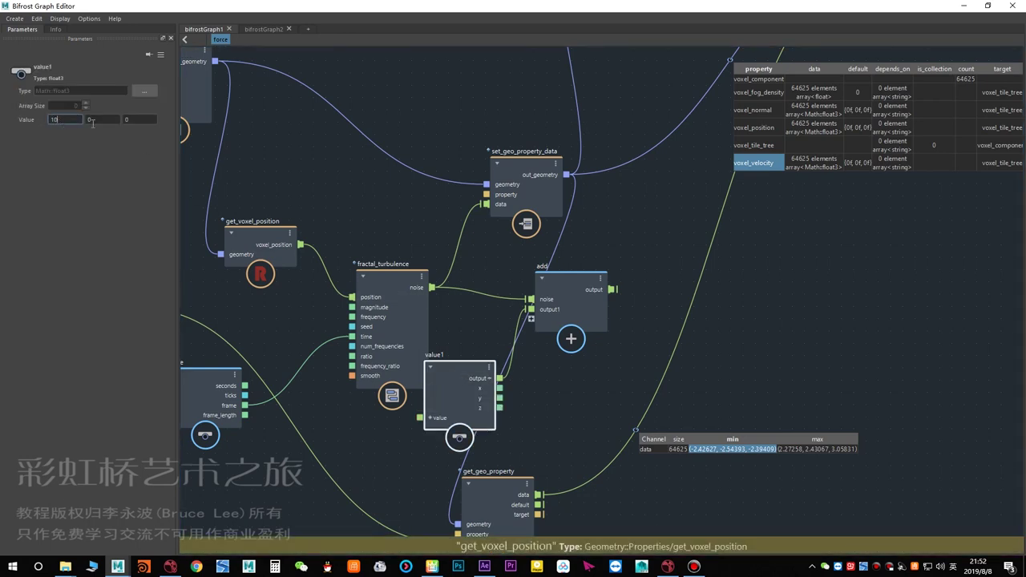
{"action": "type", "text": "10"}
{"action": "left_click", "coordinate": [384, 209]}
Spread out the value1, add, get_geo_property and set_geo_property_data nodes to make room for the wiring.
{"action": "left_click_drag", "start_coordinate": [469, 374], "coordinate": [527, 391]}
{"action": "left_click_drag", "start_coordinate": [569, 302], "coordinate": [593, 302]}
{"action": "scroll", "coordinate": [650, 255], "scroll_direction": "down", "scroll_amount": 2}
{"action": "middle_click_drag", "start_coordinate": [650, 255], "coordinate": [627, 219], "text": "alt"}
{"action": "left_click_drag", "start_coordinate": [511, 432], "coordinate": [690, 515]}
{"action": "middle_click_drag", "start_coordinate": [644, 355], "coordinate": [686, 407], "text": "alt"}
{"action": "left_click_drag", "start_coordinate": [625, 307], "coordinate": [615, 307]}
{"action": "left_click_drag", "start_coordinate": [576, 228], "coordinate": [648, 210]}
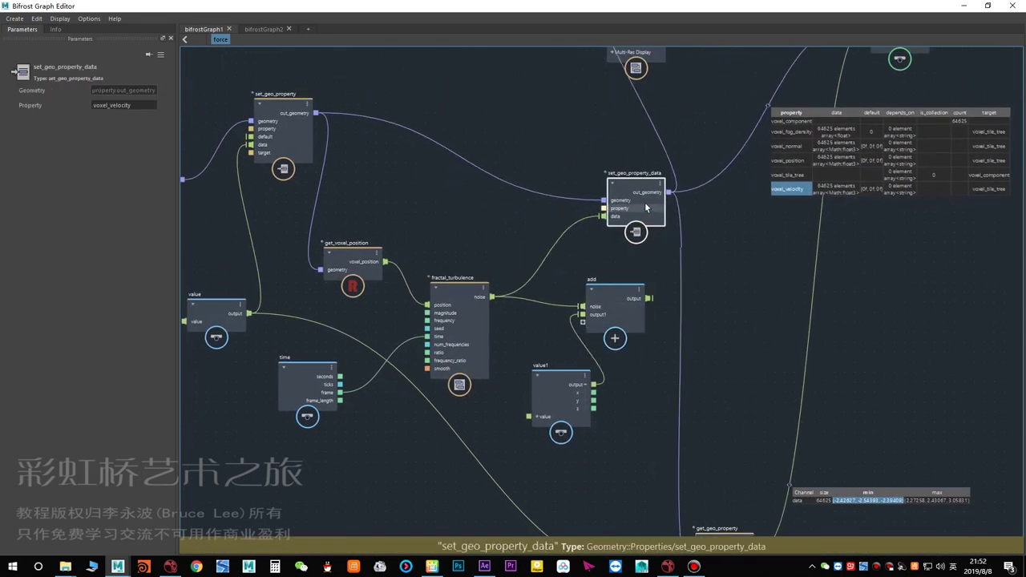
Connect the add node's output to the data input of set_geo_property_data, replacing the direct turbulence connection.
{"action": "middle_click_drag", "start_coordinate": [555, 300], "coordinate": [551, 301], "text": "alt"}
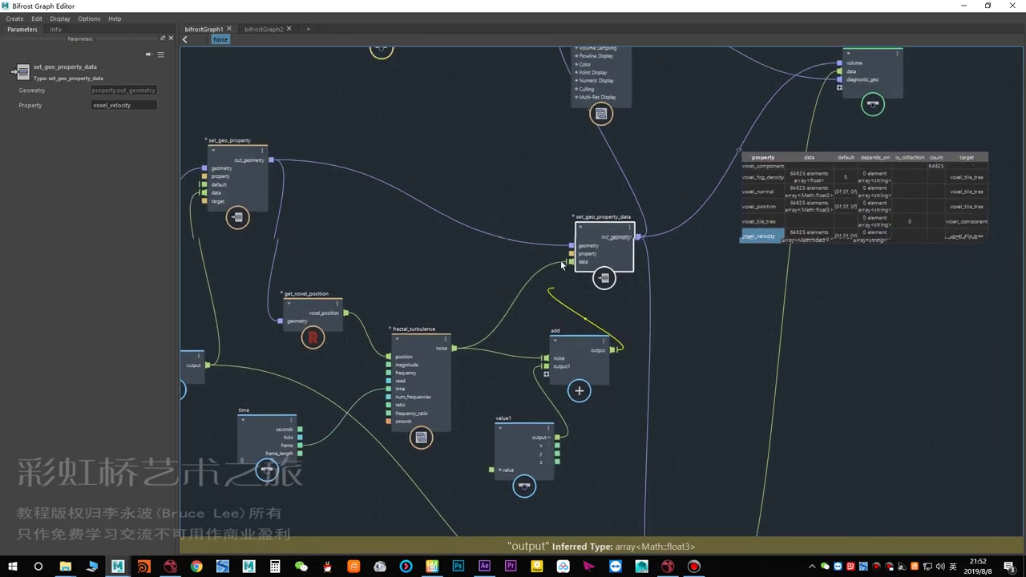
{"action": "scroll", "coordinate": [557, 272], "scroll_direction": "up", "scroll_amount": 2}
{"action": "left_click", "coordinate": [570, 255]}
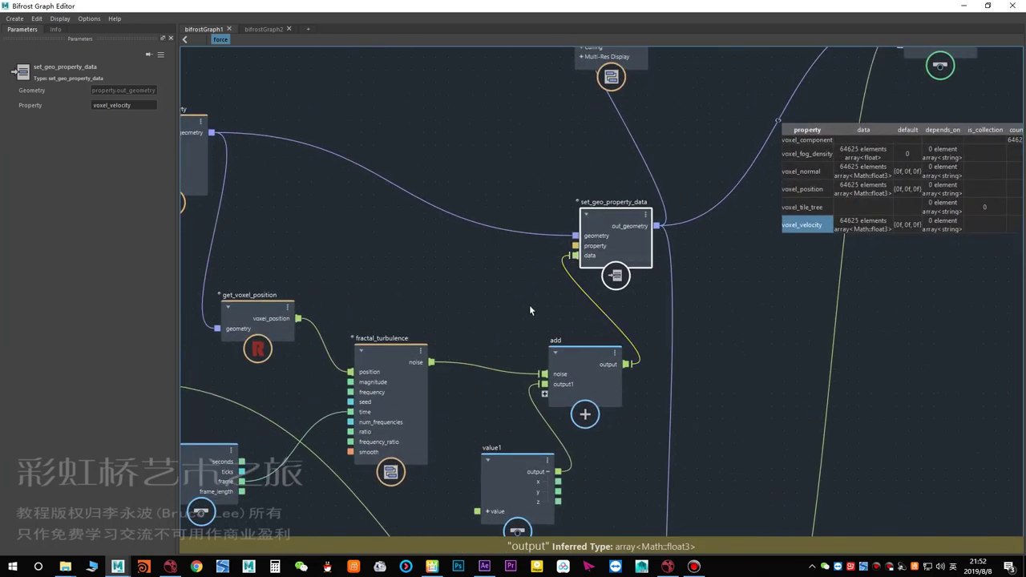
{"action": "middle_click_drag", "start_coordinate": [635, 294], "coordinate": [602, 294], "text": "alt"}
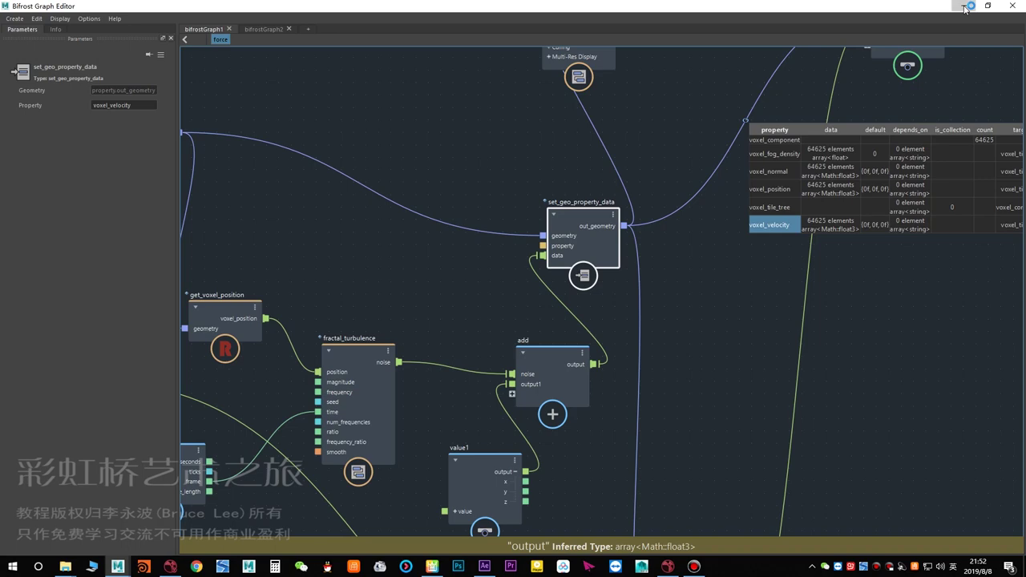
Hide the graph editor, play the simulation with the added X force for several frames and inspect it from another angle.
{"action": "left_click", "coordinate": [965, 7]}
{"action": "mouse_move", "coordinate": [491, 273]}
{"action": "left_mouse_down", "text": "alt"}
{"action": "mouse_move", "coordinate": [547, 328]}
{"action": "mouse_move", "coordinate": [451, 282]}
{"action": "mouse_move", "coordinate": [476, 280]}
{"action": "left_mouse_up", "text": "alt"}
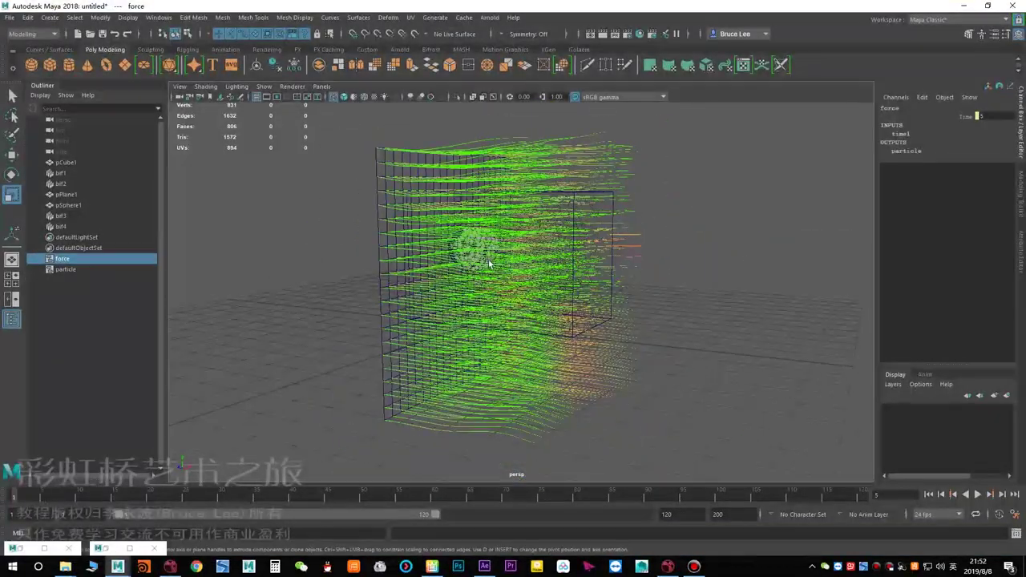
{"action": "right_click_drag", "start_coordinate": [488, 263], "coordinate": [572, 275], "text": "alt"}
{"action": "key", "text": "alt+v"}
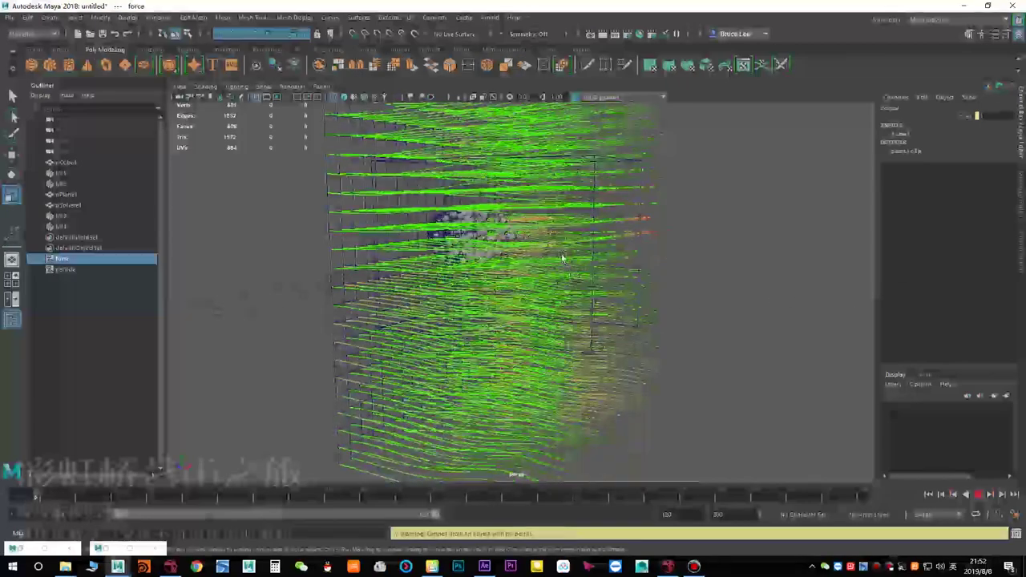
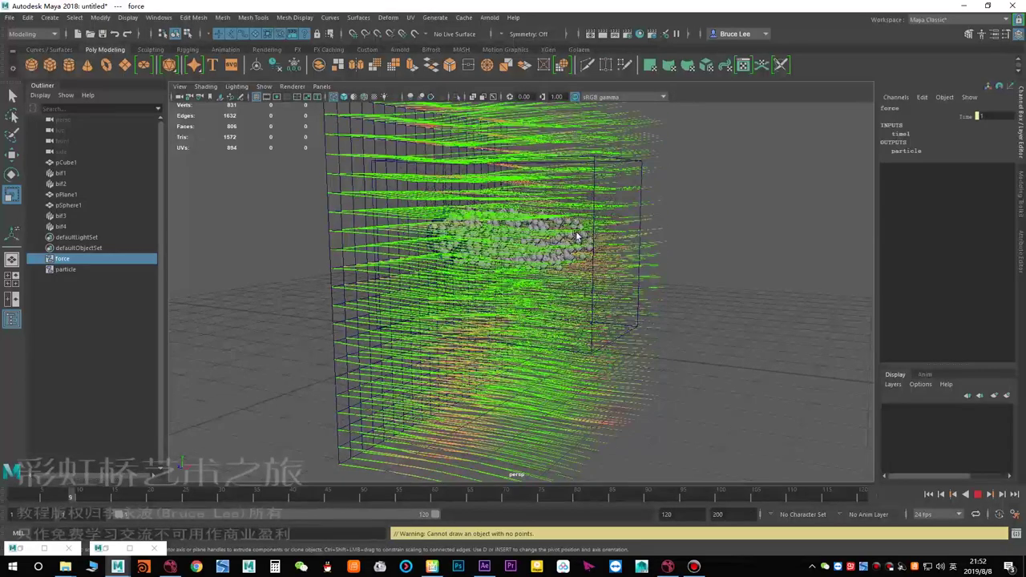
{"action": "key", "text": "Escape"}
{"action": "left_click_drag", "start_coordinate": [525, 255], "coordinate": [490, 253], "text": "alt"}
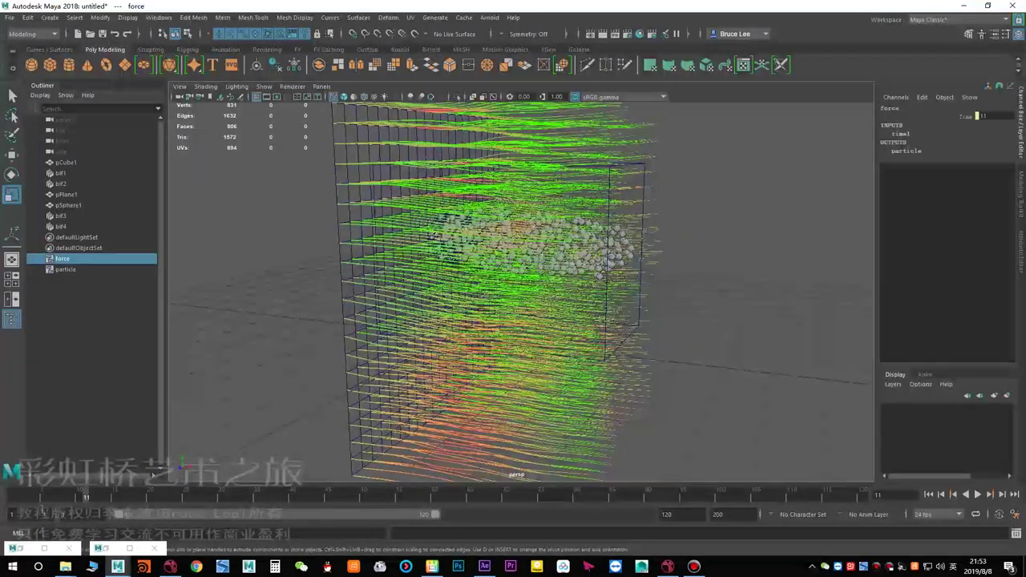
Return to the force graph in the Bifrost Graph Editor and bring up the value1 node's parameters.
{"action": "left_click", "coordinate": [46, 550]}
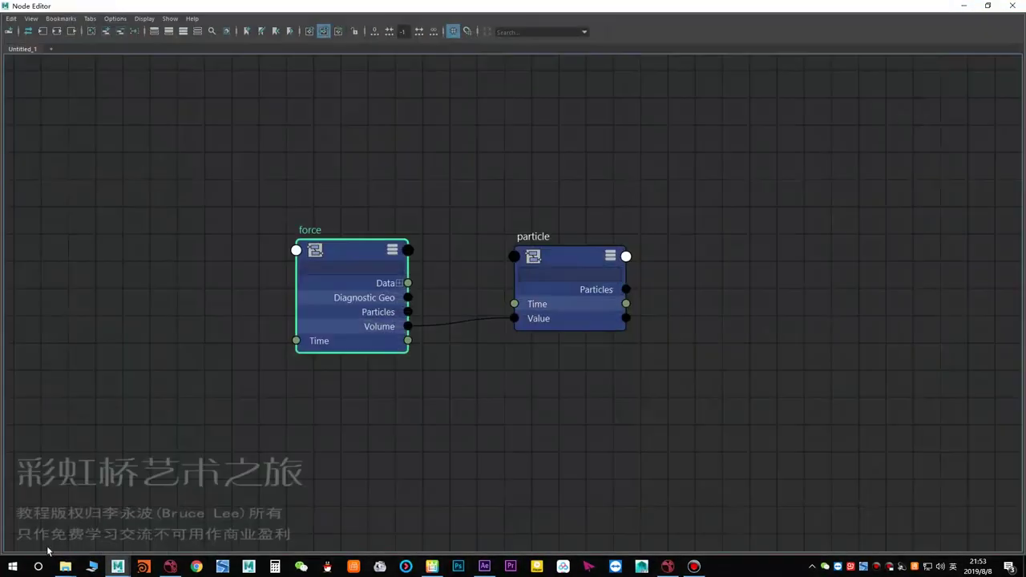
{"action": "left_click", "coordinate": [962, 6]}
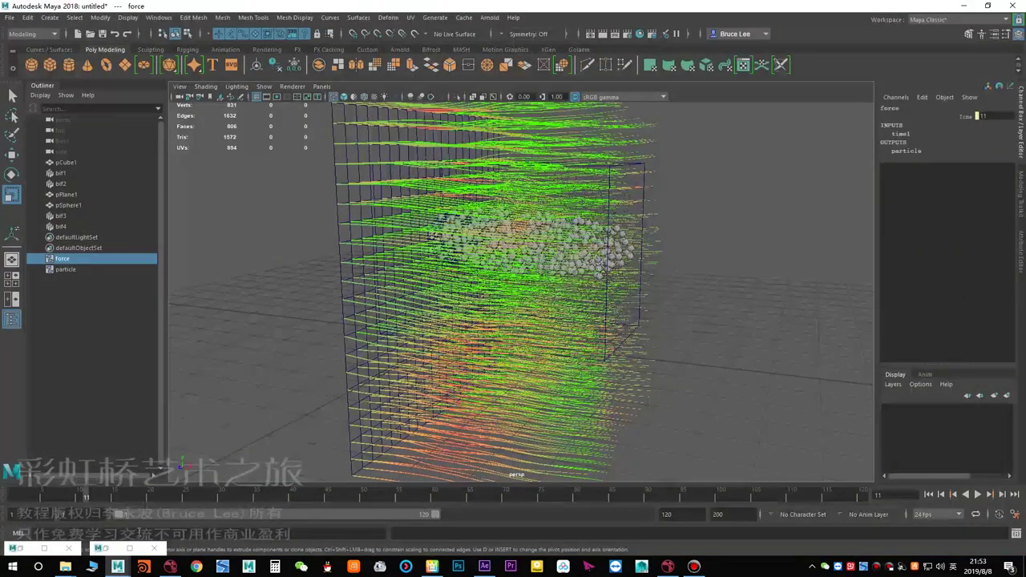
{"action": "left_click", "coordinate": [112, 550]}
{"action": "scroll", "coordinate": [405, 309], "scroll_direction": "down", "scroll_amount": 2}
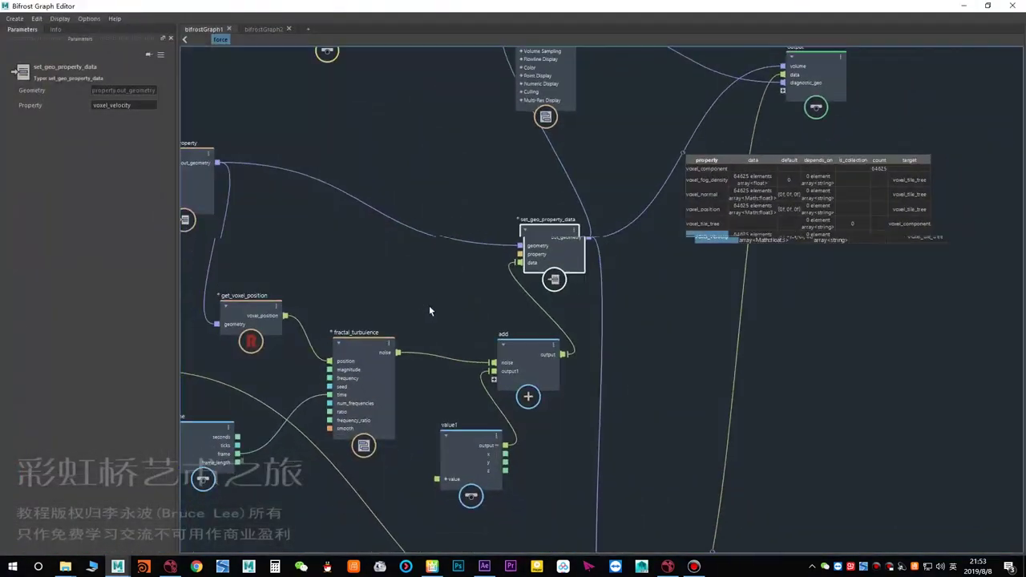
{"action": "middle_click_drag", "start_coordinate": [429, 306], "coordinate": [540, 267], "text": "alt"}
{"action": "scroll", "coordinate": [543, 272], "scroll_direction": "down", "scroll_amount": 2}
{"action": "left_click", "coordinate": [547, 323]}
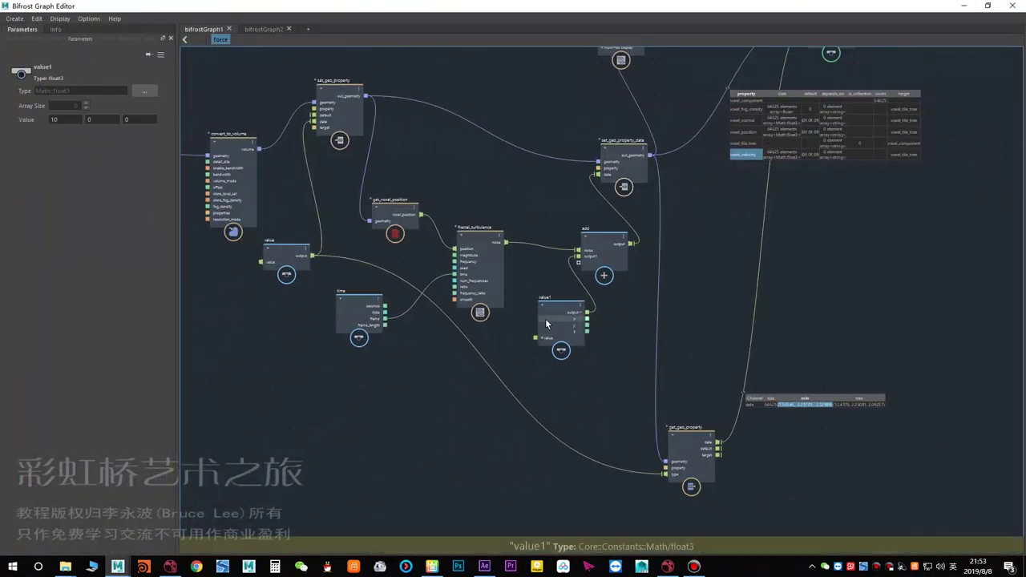
{"action": "middle_click_drag", "start_coordinate": [419, 364], "coordinate": [489, 370]}
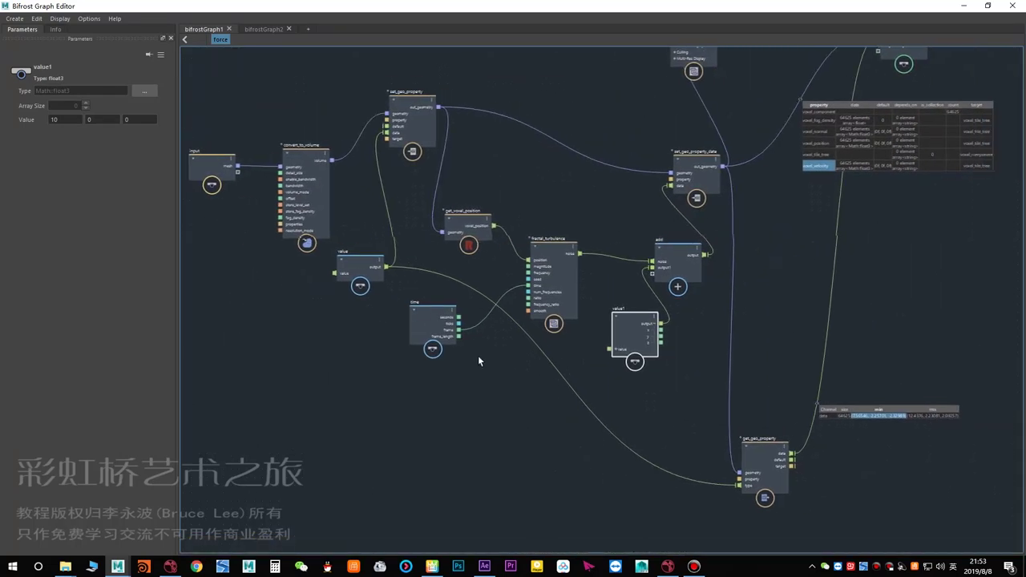
Add a second input node below the time node and connect it to the magnitude of fractal_turbulence.
{"action": "left_click", "coordinate": [431, 390]}
{"action": "key", "text": "Tab"}
{"action": "type", "text": "in"}
{"action": "key", "text": "Down"}
{"action": "key", "text": "Down"}
{"action": "key", "text": "Return"}
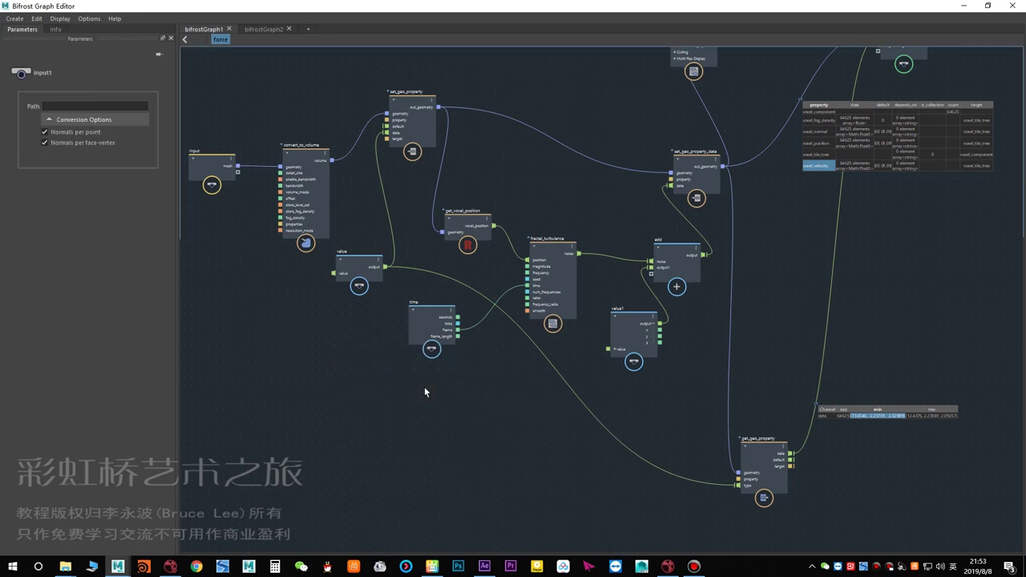
{"action": "scroll", "coordinate": [426, 375], "scroll_direction": "up", "scroll_amount": 3}
{"action": "left_click_drag", "start_coordinate": [423, 397], "coordinate": [604, 184]}
{"action": "scroll", "coordinate": [425, 395], "scroll_direction": "up", "scroll_amount": 3}
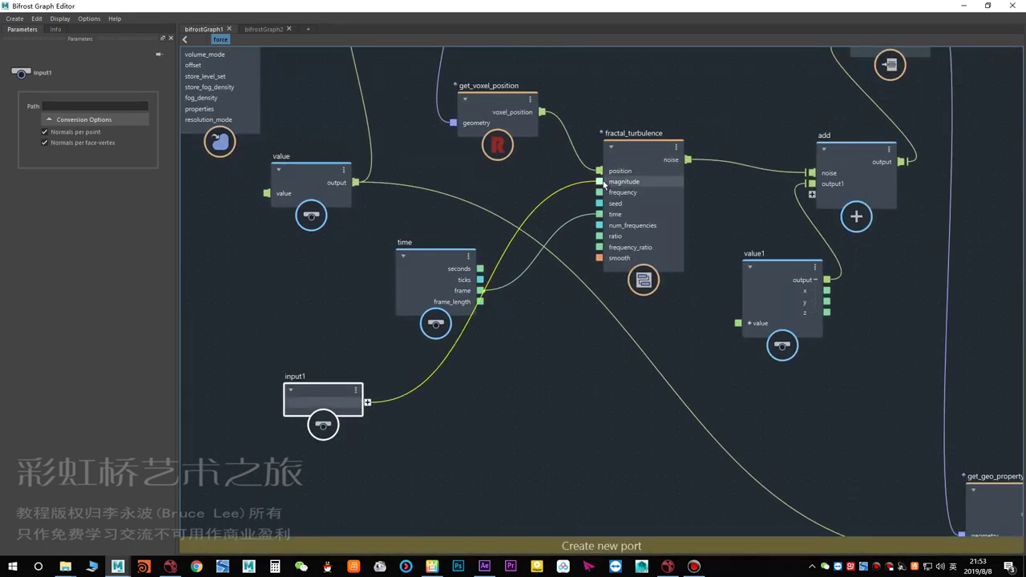
Connect the value port of value1 to a new port on the input1 node.
{"action": "middle_click_drag", "start_coordinate": [530, 366], "coordinate": [487, 370], "text": "alt"}
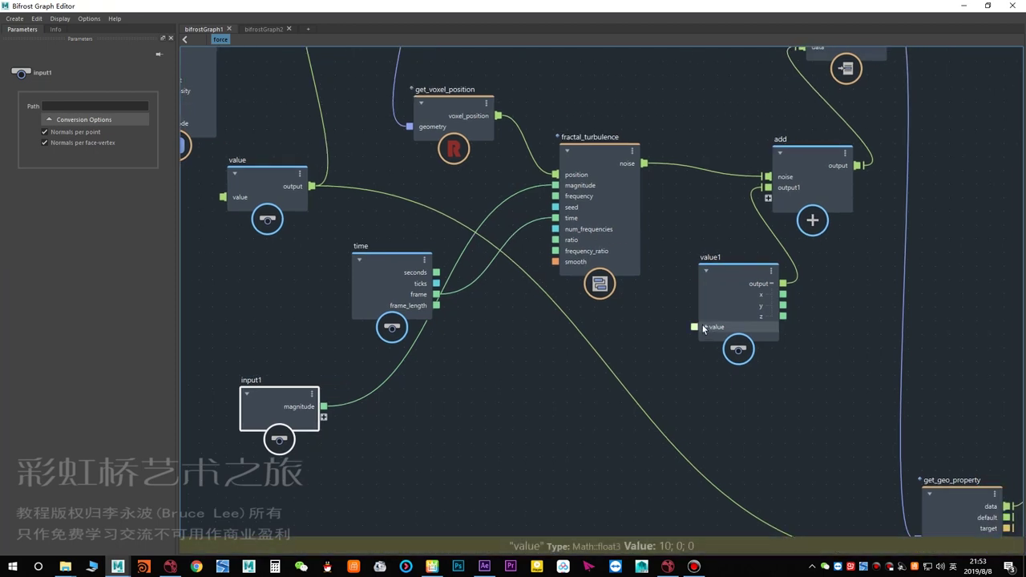
{"action": "left_click_drag", "start_coordinate": [317, 431], "coordinate": [323, 418]}
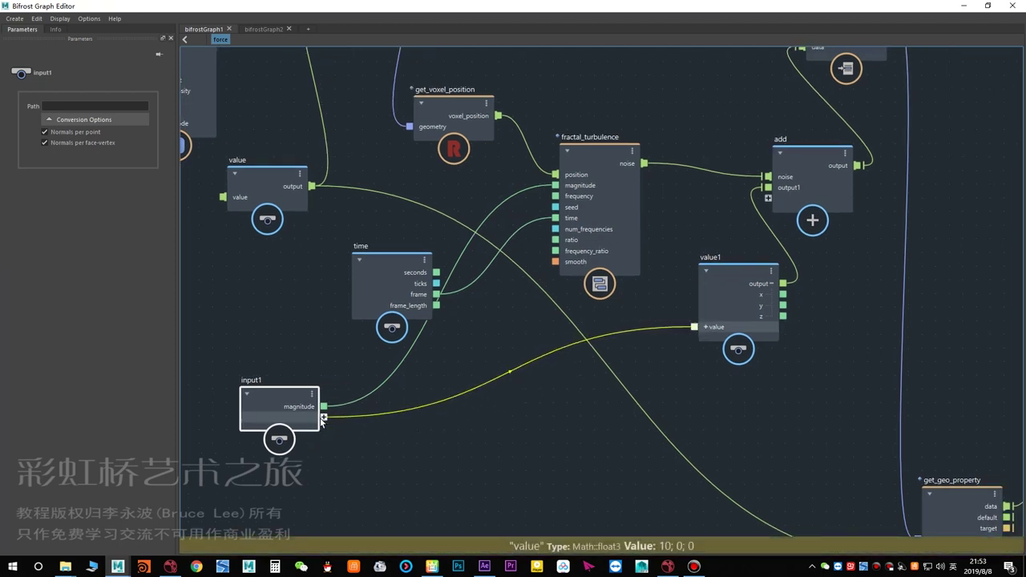
{"action": "scroll", "coordinate": [468, 429], "scroll_direction": "down", "scroll_amount": 5}
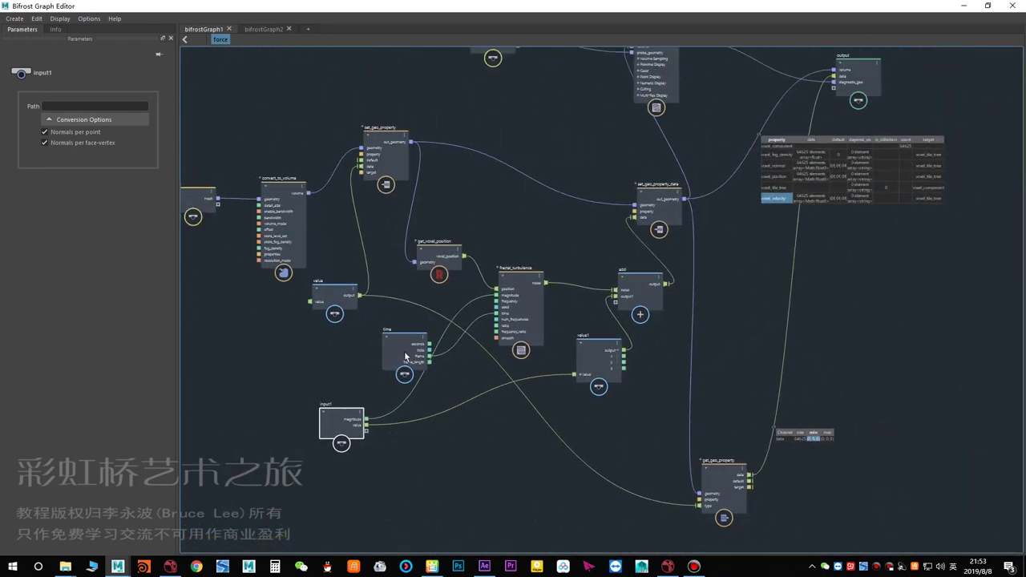
Move the time node in the force graph away from fractal_turbulence so it sits above the input1 node.
{"action": "left_click_drag", "start_coordinate": [403, 355], "coordinate": [359, 359]}
{"action": "left_click", "coordinate": [384, 381]}
{"action": "middle_click_drag", "start_coordinate": [394, 387], "coordinate": [388, 400], "text": "alt"}
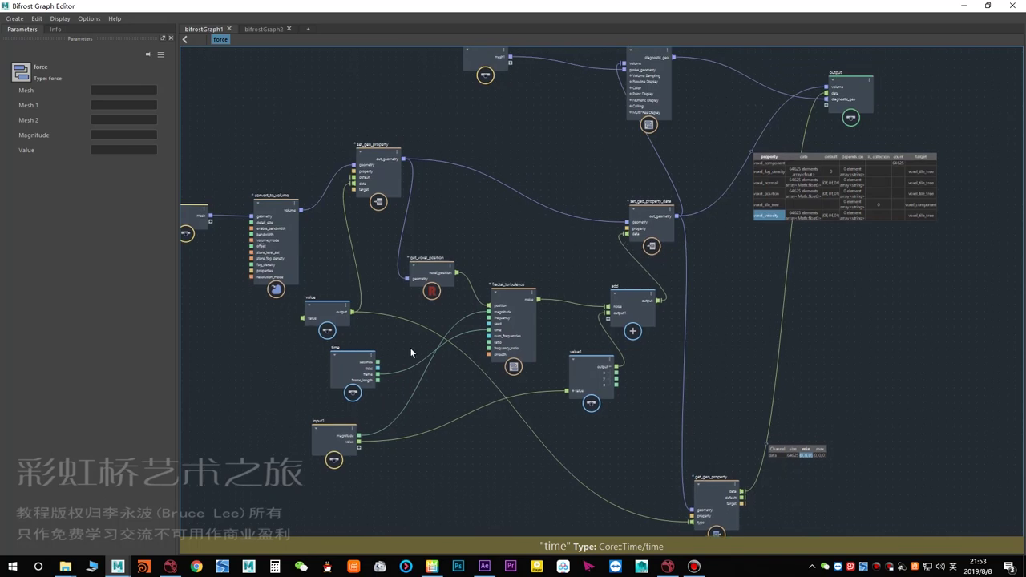
{"action": "scroll", "coordinate": [409, 347], "scroll_direction": "up", "scroll_amount": 1}
{"action": "middle_click_drag", "start_coordinate": [495, 261], "coordinate": [480, 310], "text": "alt"}
{"action": "scroll", "coordinate": [501, 292], "scroll_direction": "down", "scroll_amount": 2}
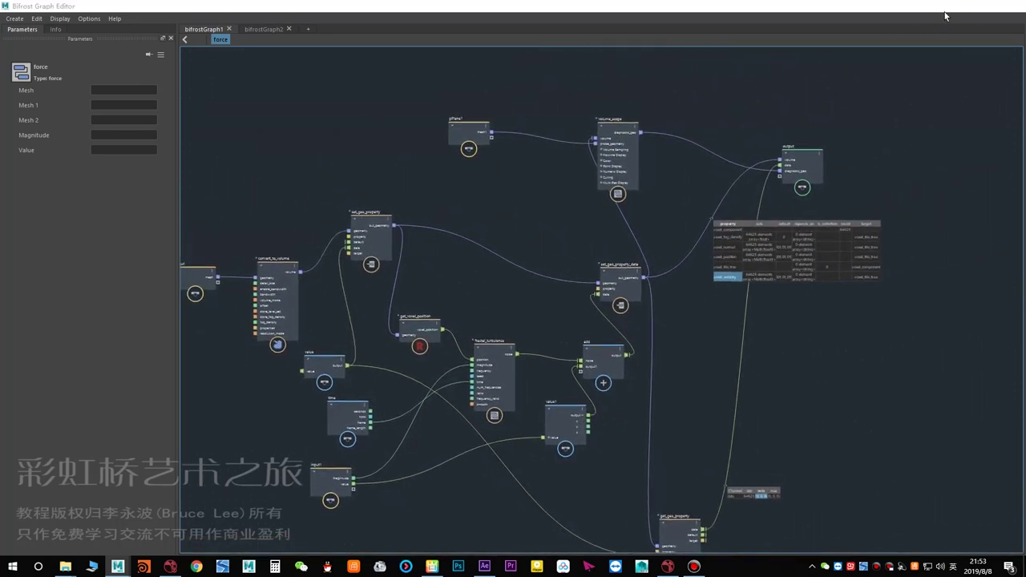
Select the force node in the scene, rewind to the first frame, and set its Magnitude to 5 and X value to 5, reducing Magnitude to 3.
{"action": "left_click", "coordinate": [945, 16]}
{"action": "left_click", "coordinate": [76, 270]}
{"action": "left_click", "coordinate": [79, 257]}
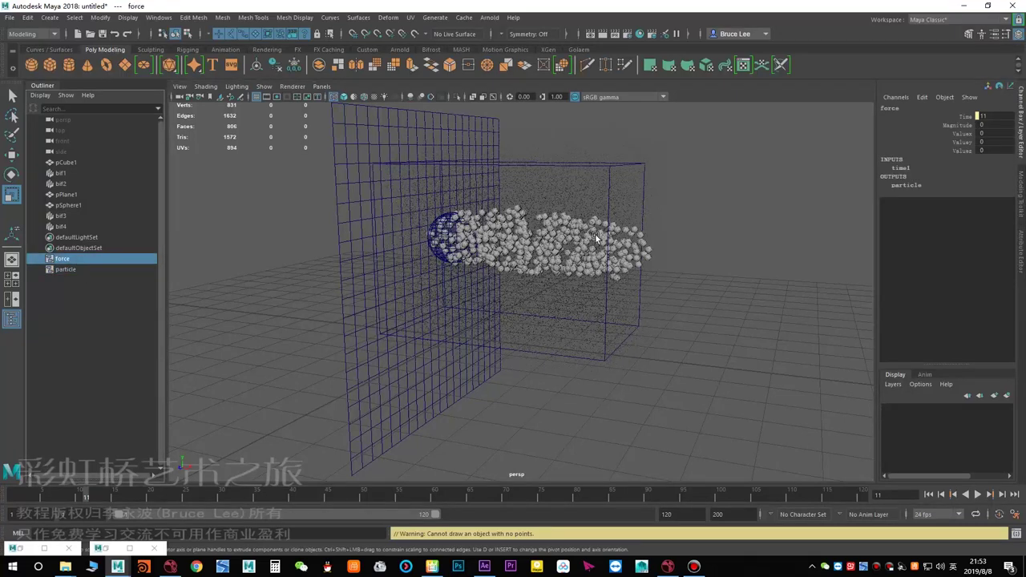
{"action": "left_click_drag", "start_coordinate": [554, 234], "coordinate": [543, 245], "text": "alt"}
{"action": "middle_click_drag", "start_coordinate": [543, 245], "coordinate": [537, 265], "text": "alt"}
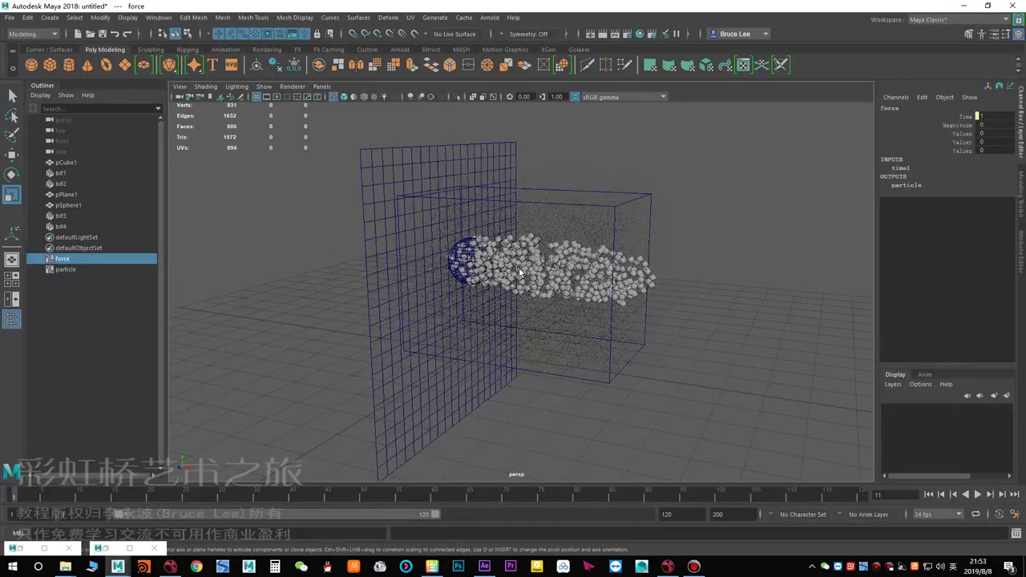
{"action": "key", "text": "alt+shift+v"}
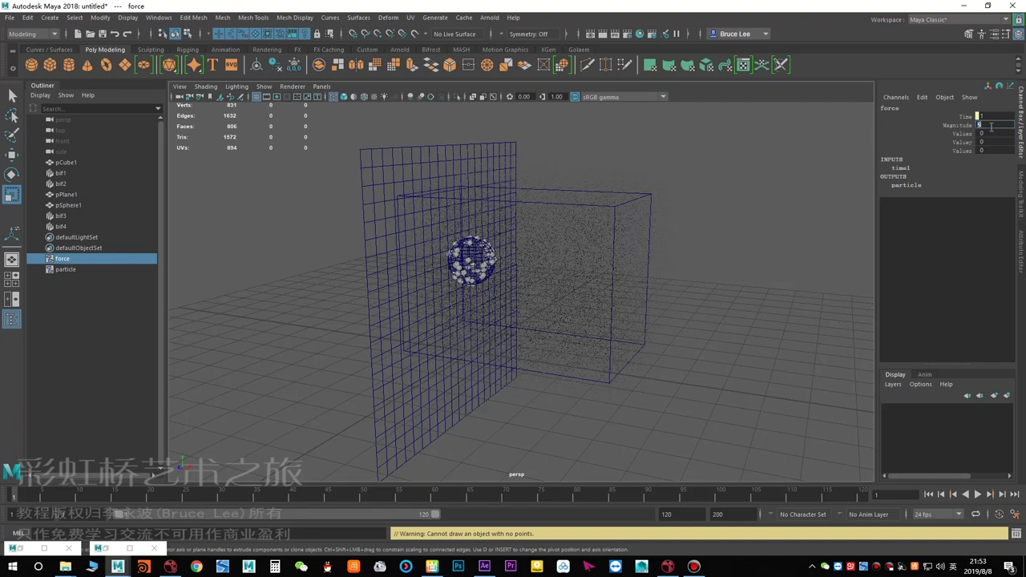
{"action": "key", "text": "Return"}
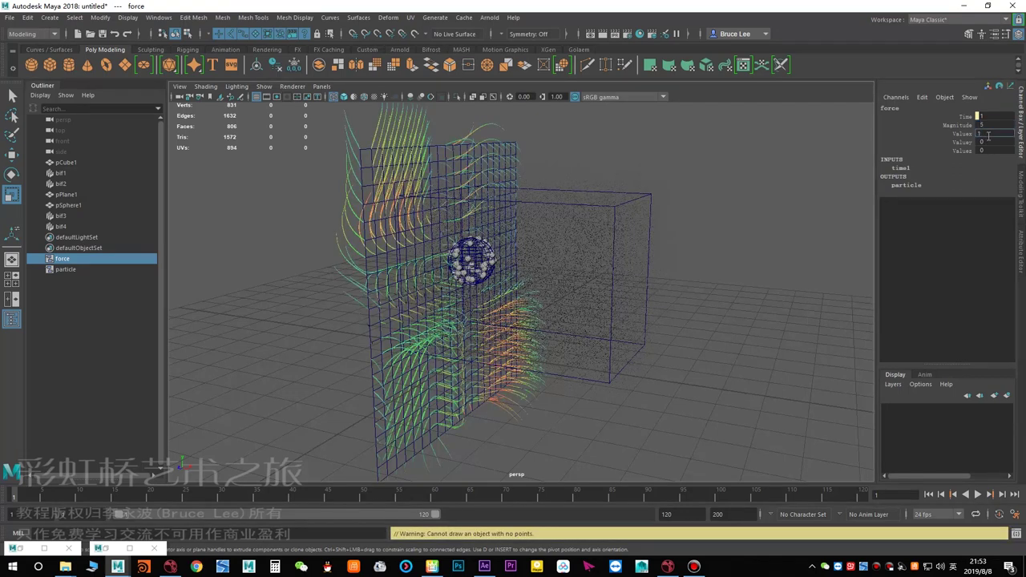
{"action": "left_click", "coordinate": [987, 125]}
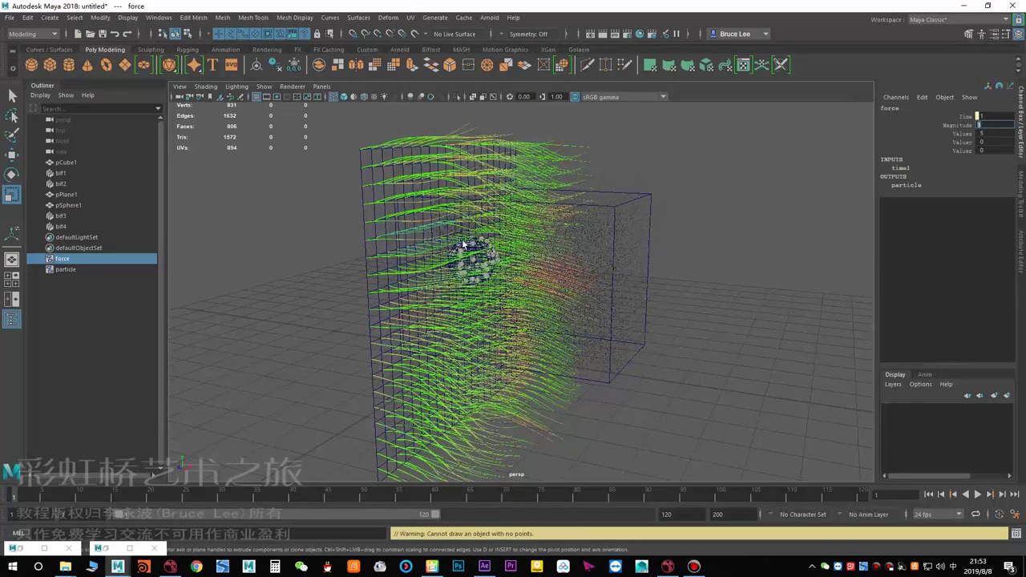
Set the volume_scope node's flowline length to 0.1 seconds in the force graph and return to the scene view.
{"action": "left_click", "coordinate": [108, 549]}
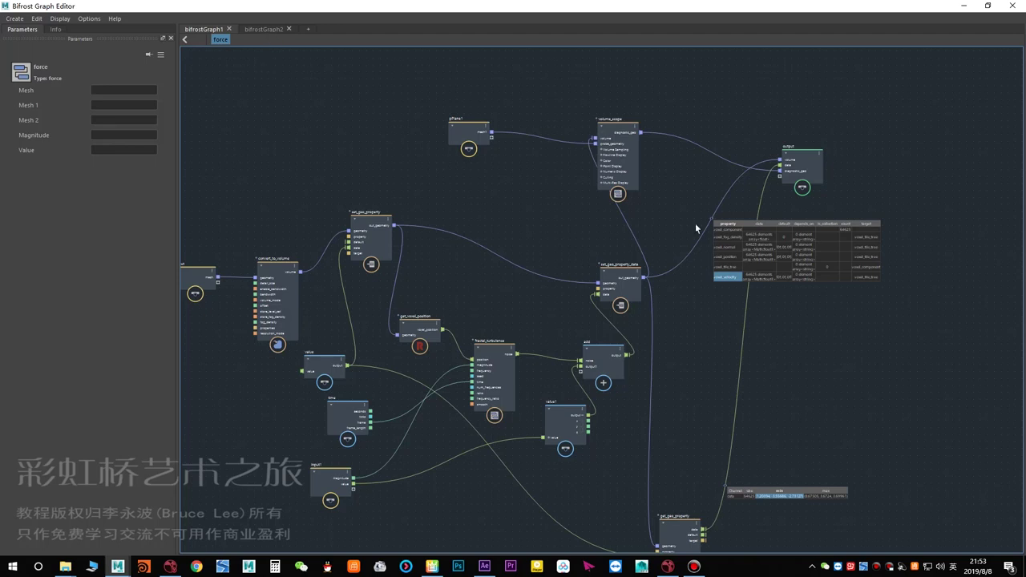
{"action": "left_click", "coordinate": [617, 150]}
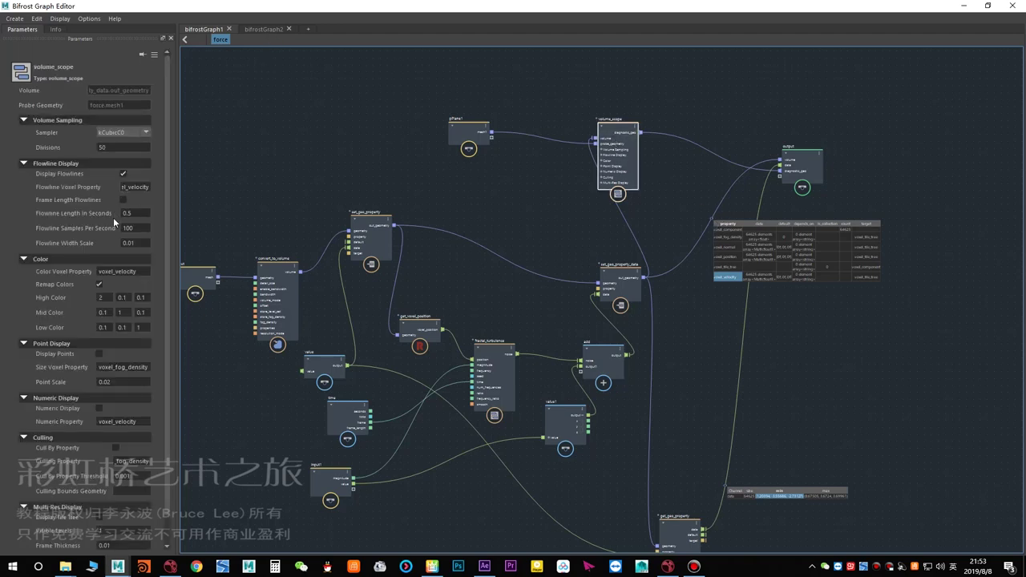
{"action": "left_click", "coordinate": [133, 213]}
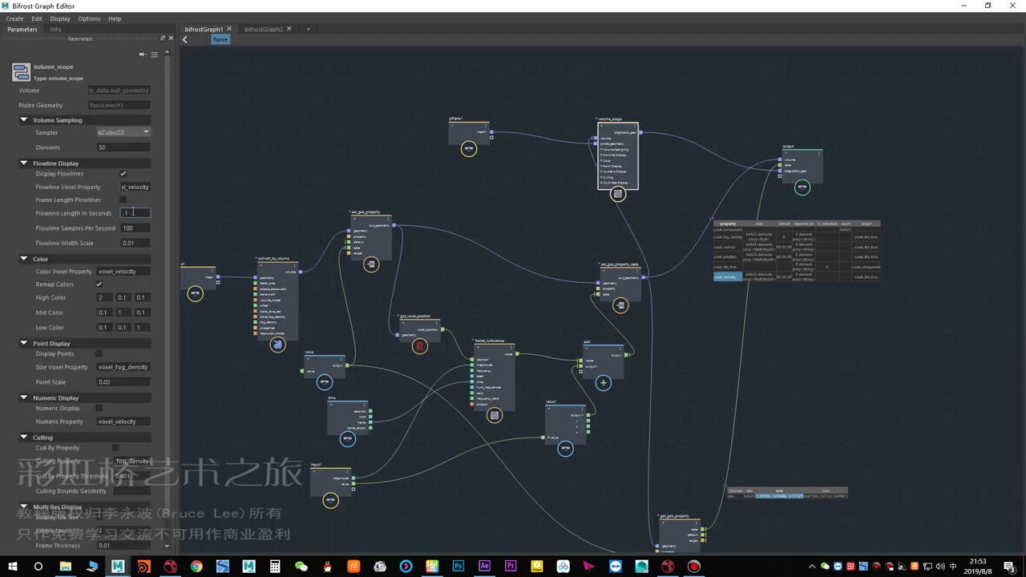
{"action": "left_click", "coordinate": [637, 105]}
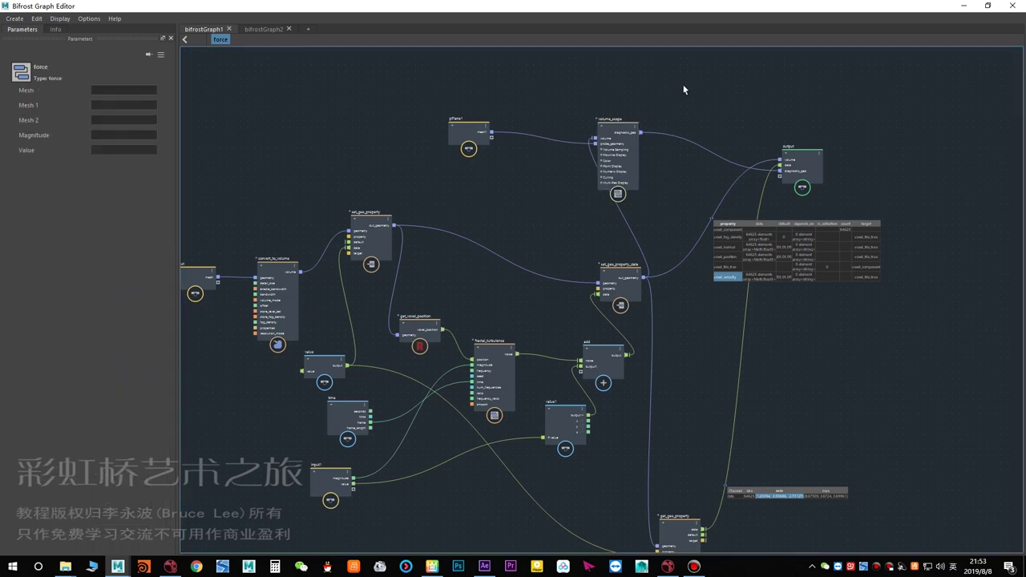
{"action": "left_click", "coordinate": [963, 5]}
Raise the force node's X value to 10.
{"action": "scroll", "coordinate": [461, 251], "scroll_direction": "down", "scroll_amount": 3}
{"action": "left_click_drag", "start_coordinate": [460, 252], "coordinate": [540, 277], "text": "alt"}
{"action": "scroll", "coordinate": [511, 271], "scroll_direction": "up", "scroll_amount": 4}
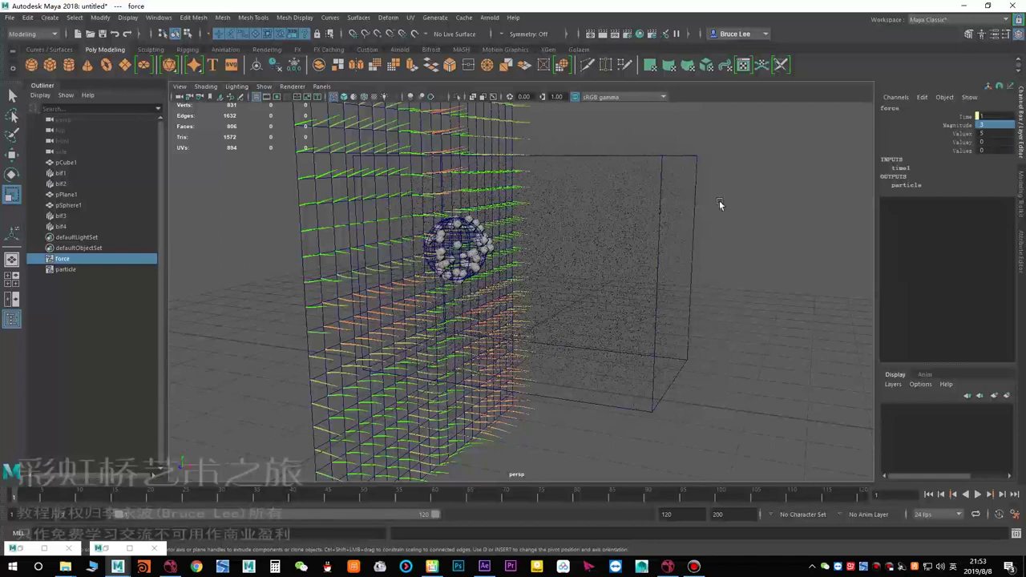
{"action": "left_click", "coordinate": [990, 133]}
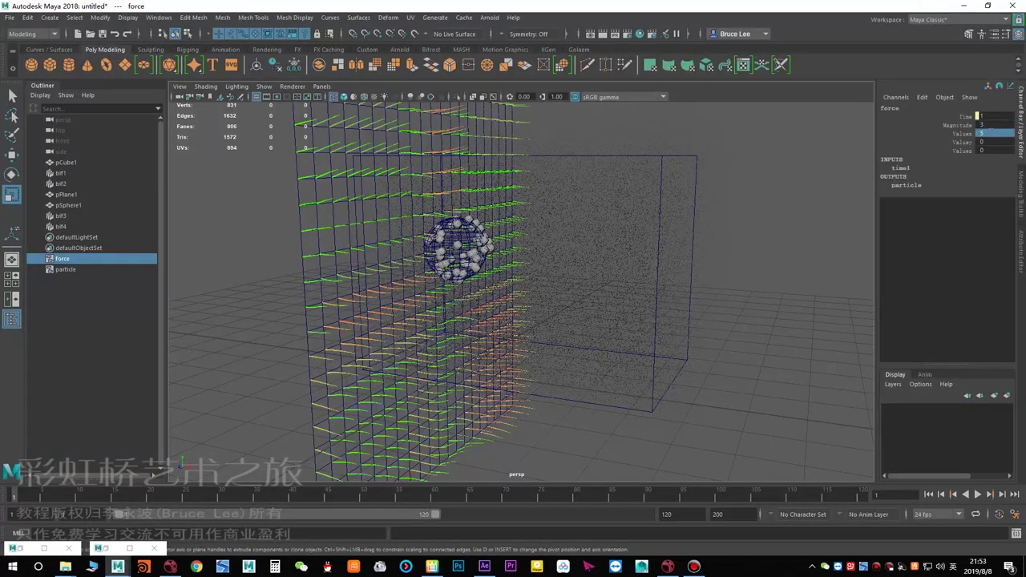
{"action": "key", "text": "Return"}
Set the force node's Magnitude to 5 and its X value to 6.
{"action": "left_click", "coordinate": [991, 125]}
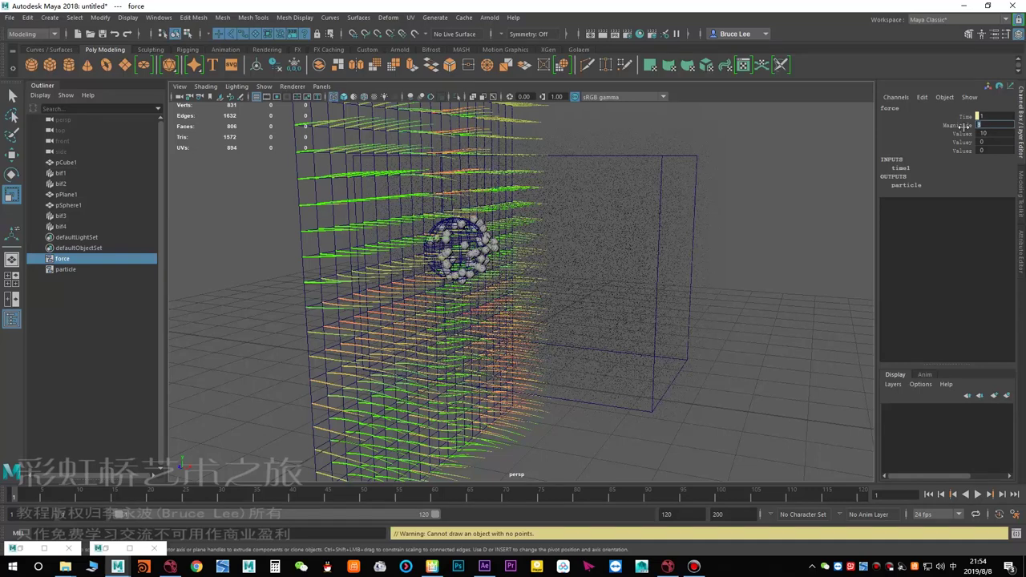
{"action": "type", "text": "5"}
{"action": "key", "text": "Return"}
{"action": "left_click", "coordinate": [993, 131]}
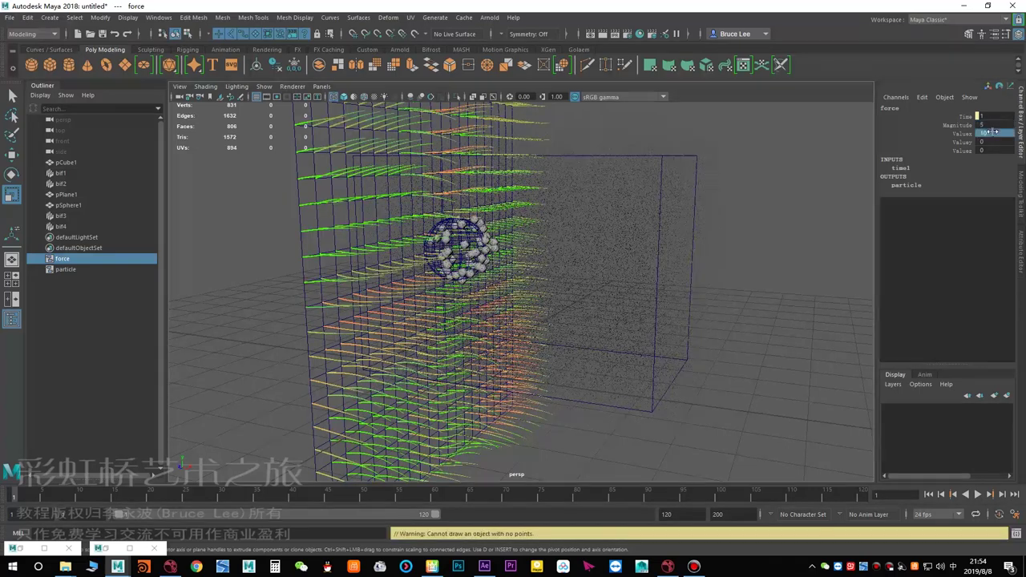
{"action": "key", "text": "Return"}
Play the simulation to about frame 18 and examine the particle stream up close from several angles.
{"action": "mouse_move", "coordinate": [501, 254]}
{"action": "left_mouse_down", "text": "alt"}
{"action": "mouse_move", "coordinate": [530, 257]}
{"action": "mouse_move", "coordinate": [490, 256]}
{"action": "left_mouse_up", "text": "alt"}
{"action": "scroll", "coordinate": [490, 256], "scroll_direction": "down", "scroll_amount": 1}
{"action": "key", "text": "alt+v"}
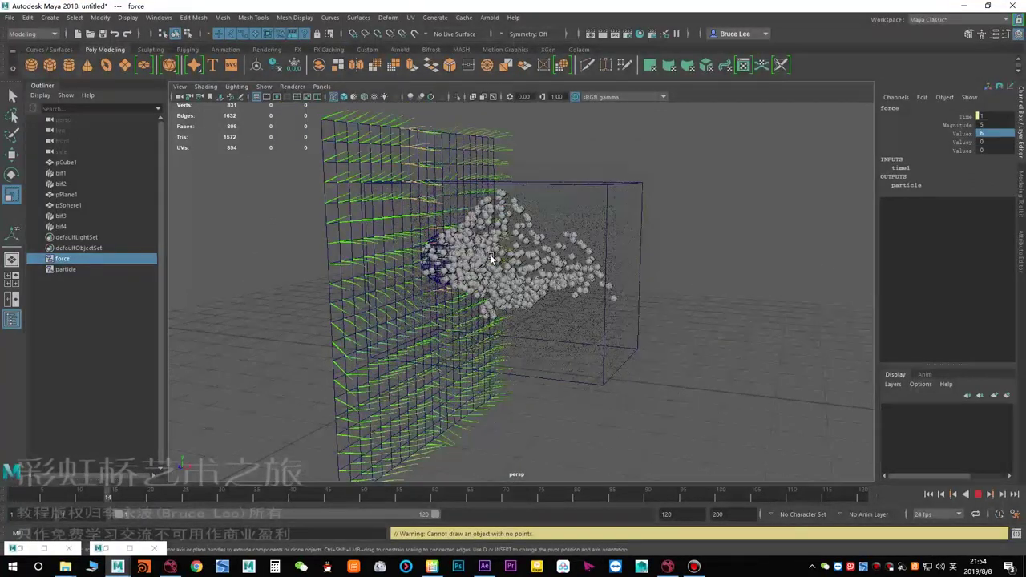
{"action": "key", "text": "alt+v"}
{"action": "left_click_drag", "start_coordinate": [570, 281], "coordinate": [590, 253], "text": "alt"}
{"action": "scroll", "coordinate": [575, 279], "scroll_direction": "up", "scroll_amount": 3}
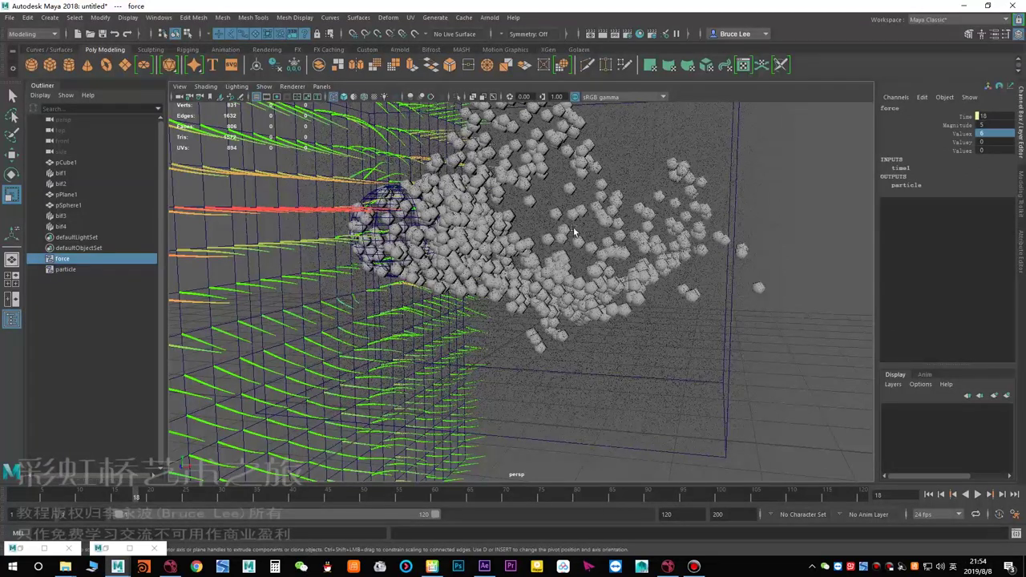
{"action": "mouse_move", "coordinate": [587, 253]}
{"action": "left_mouse_down", "text": "alt"}
{"action": "mouse_move", "coordinate": [577, 276]}
{"action": "mouse_move", "coordinate": [572, 258]}
{"action": "left_mouse_up", "text": "alt"}
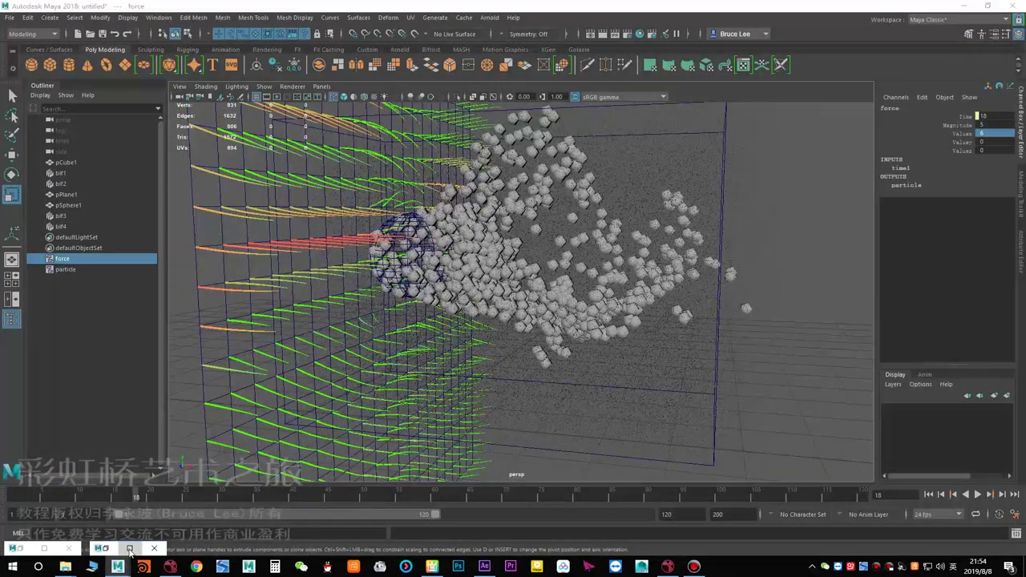
Create a new graph in the Bifrost Graph Editor, shrink the editor window, and rename the new graph node cache.
{"action": "left_click", "coordinate": [126, 548]}
{"action": "middle_click_drag", "start_coordinate": [405, 225], "coordinate": [384, 281], "text": "alt"}
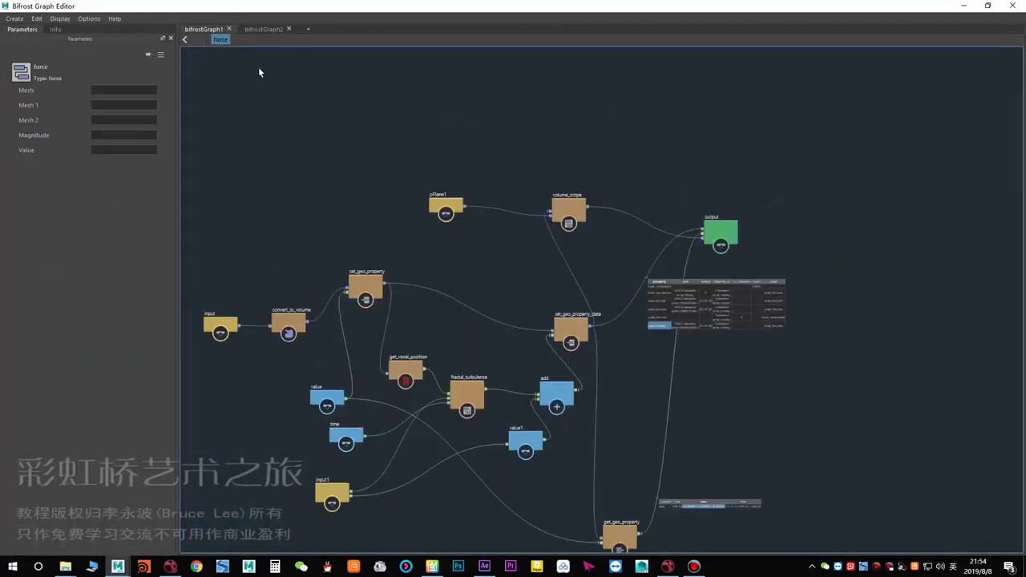
{"action": "left_click", "coordinate": [260, 30]}
{"action": "left_click", "coordinate": [308, 30]}
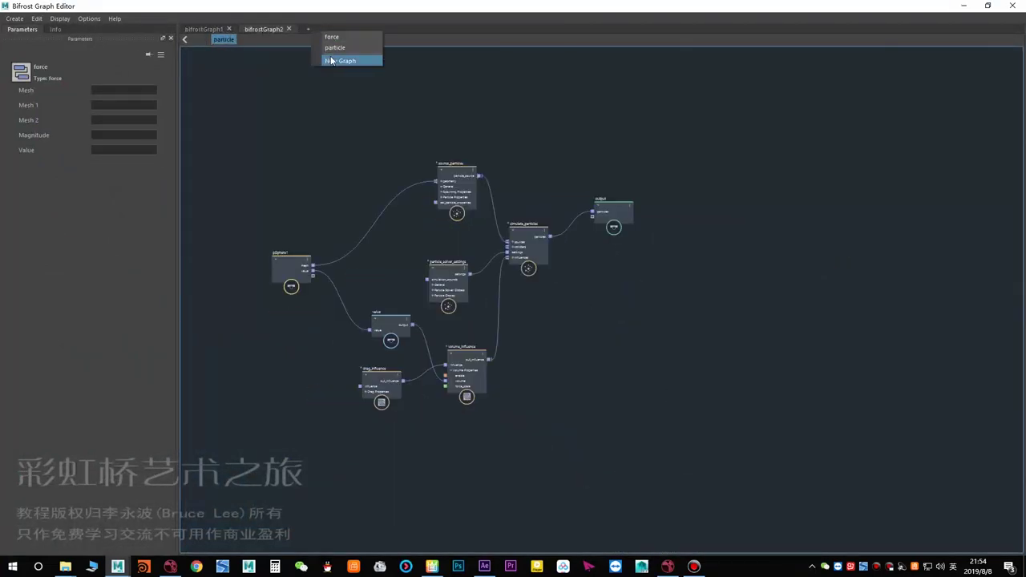
{"action": "left_click", "coordinate": [337, 62]}
{"action": "left_click_drag", "start_coordinate": [513, 7], "coordinate": [513, 206]}
{"action": "double_click", "coordinate": [62, 280]}
{"action": "type", "text": "cache"}
{"action": "key", "text": "Return"}
Move the graph editor window up and shift the cache graph's input node away from the output node to make room.
{"action": "left_click_drag", "start_coordinate": [561, 207], "coordinate": [575, 122]}
{"action": "middle_click_drag", "start_coordinate": [566, 218], "coordinate": [555, 209], "text": "alt"}
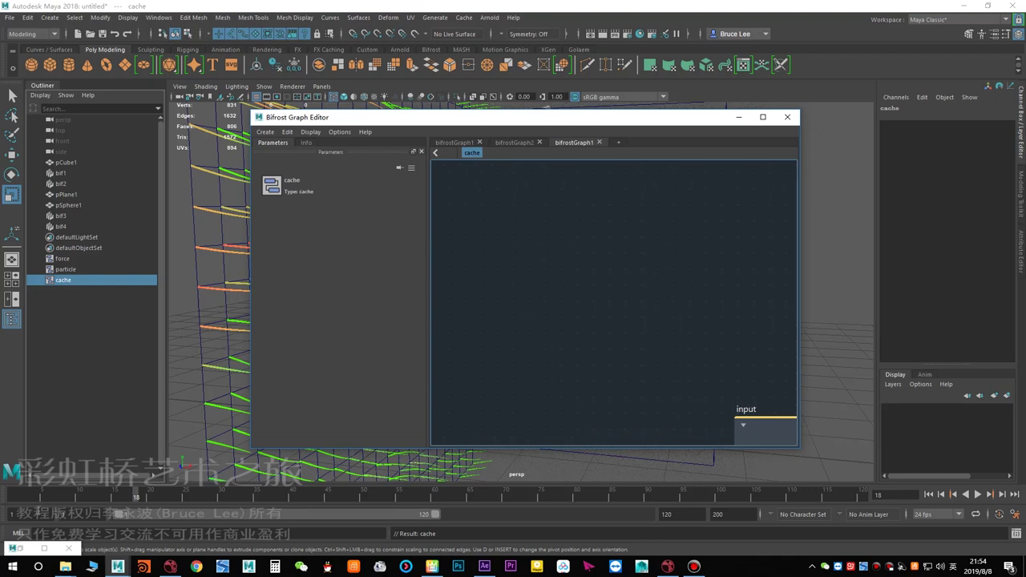
{"action": "middle_click_drag", "start_coordinate": [569, 325], "coordinate": [467, 224], "text": "alt"}
{"action": "left_click_drag", "start_coordinate": [658, 319], "coordinate": [548, 287]}
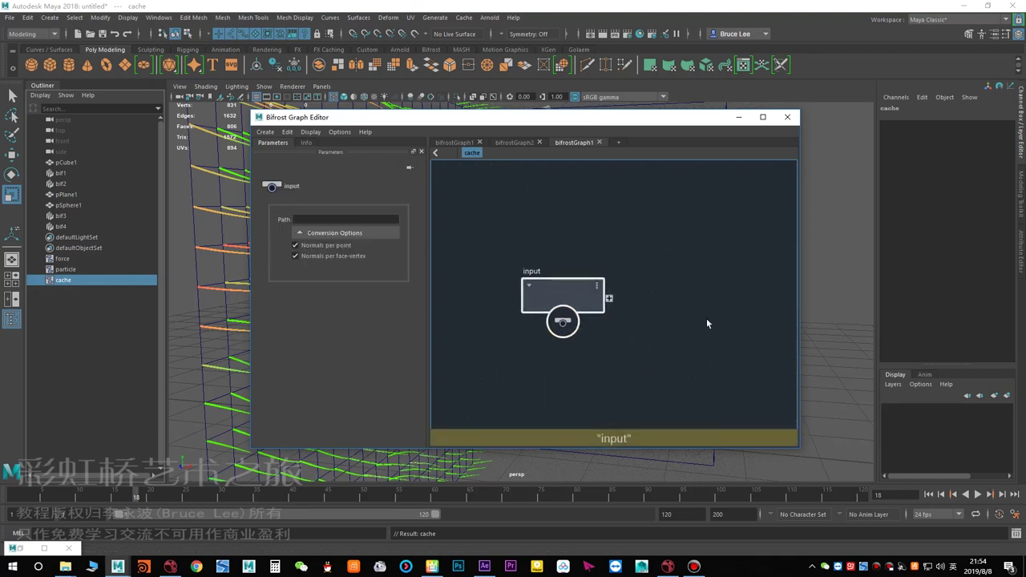
{"action": "middle_click_drag", "start_coordinate": [666, 288], "coordinate": [597, 219], "text": "alt"}
{"action": "scroll", "coordinate": [596, 219], "scroll_direction": "down", "scroll_amount": 4}
{"action": "scroll", "coordinate": [595, 220], "scroll_direction": "up", "scroll_amount": 1}
Add a value node between the input and output nodes of the cache graph and set its type to Object.
{"action": "key", "text": "Tab"}
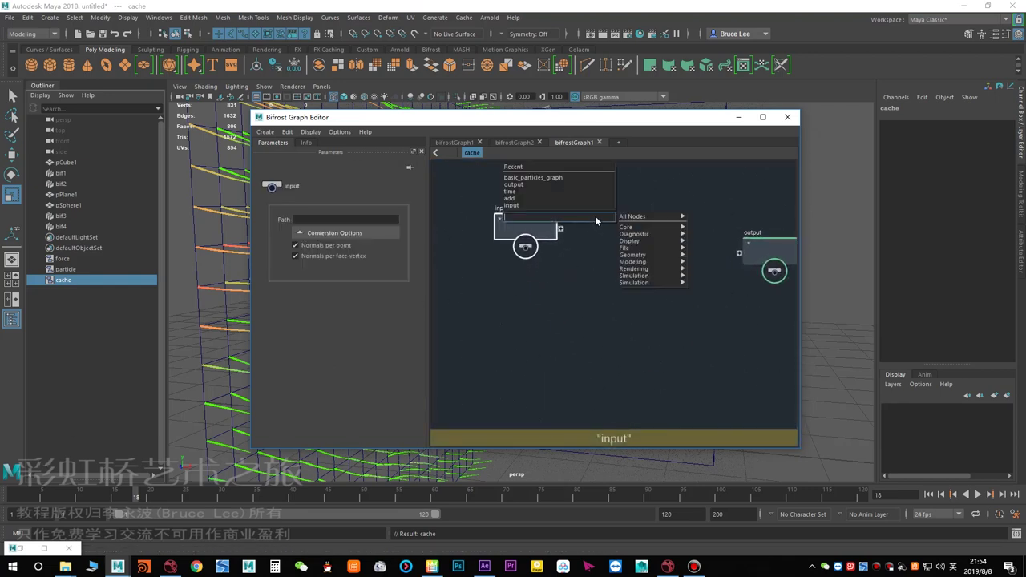
{"action": "type", "text": "ca"}
{"action": "left_click", "coordinate": [552, 234]}
{"action": "left_click_drag", "start_coordinate": [582, 238], "coordinate": [593, 238]}
{"action": "left_click", "coordinate": [401, 204]}
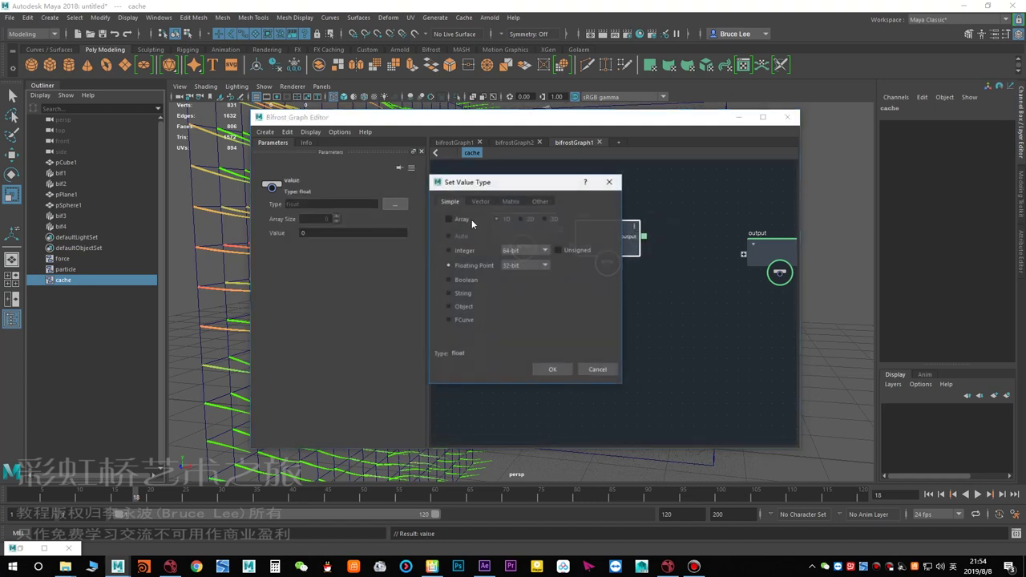
{"action": "left_click", "coordinate": [457, 306]}
{"action": "left_click", "coordinate": [553, 371]}
Space the input and value nodes apart and connect a new input port to the value port of the value node.
{"action": "scroll", "coordinate": [585, 290], "scroll_direction": "up", "scroll_amount": 3}
{"action": "middle_click_drag", "start_coordinate": [600, 242], "coordinate": [585, 318], "text": "alt"}
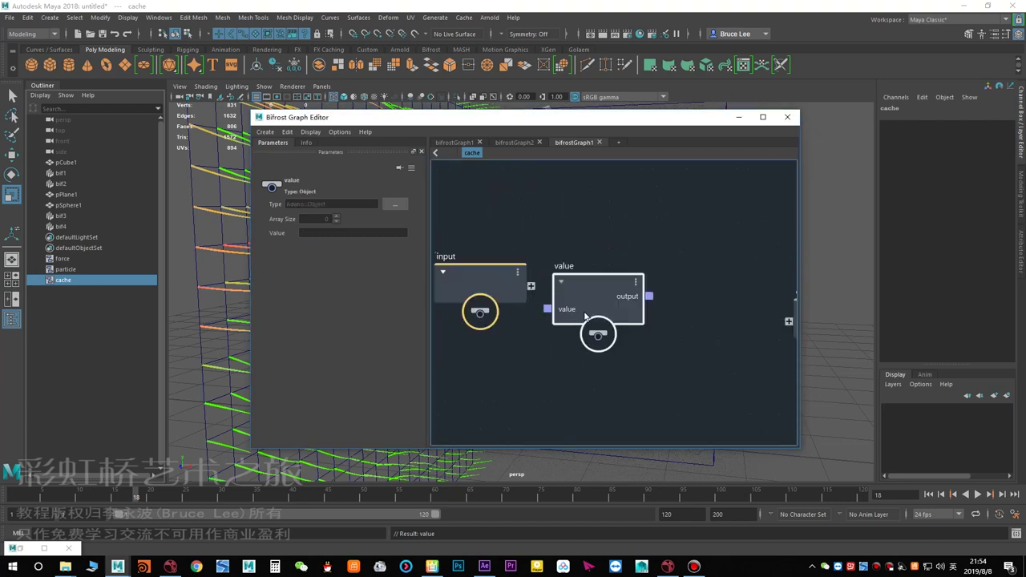
{"action": "left_click_drag", "start_coordinate": [584, 304], "coordinate": [630, 304]}
{"action": "left_click", "coordinate": [559, 300]}
{"action": "left_click_drag", "start_coordinate": [504, 281], "coordinate": [485, 260]}
{"action": "scroll", "coordinate": [529, 331], "scroll_direction": "down", "scroll_amount": 2}
{"action": "middle_click_drag", "start_coordinate": [529, 331], "coordinate": [569, 308], "text": "alt"}
{"action": "left_click", "coordinate": [575, 264]}
{"action": "left_click_drag", "start_coordinate": [557, 256], "coordinate": [619, 289]}
{"action": "middle_click_drag", "start_coordinate": [560, 308], "coordinate": [542, 320], "text": "alt"}
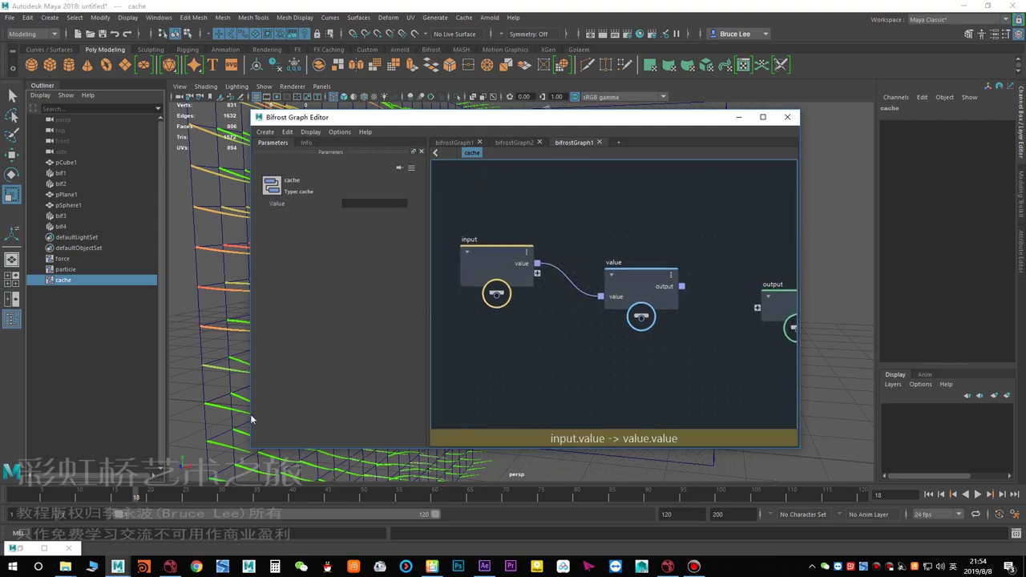
Bring up the Node Editor and place the cache node beside the particle node with its attributes expanded.
{"action": "left_click", "coordinate": [38, 551]}
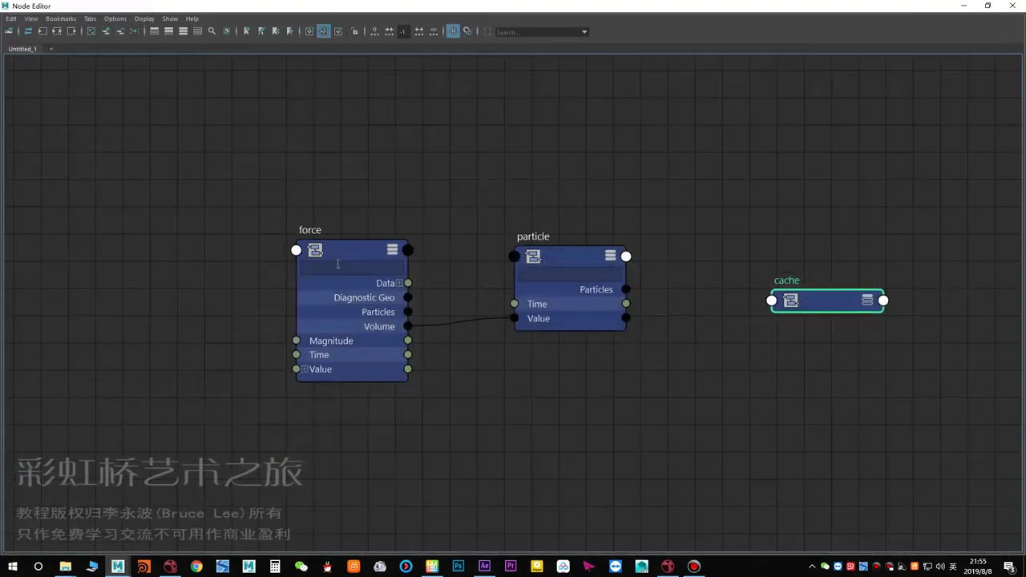
{"action": "scroll", "coordinate": [368, 313], "scroll_direction": "down", "scroll_amount": 2}
{"action": "left_click_drag", "start_coordinate": [263, 5], "coordinate": [337, 32]}
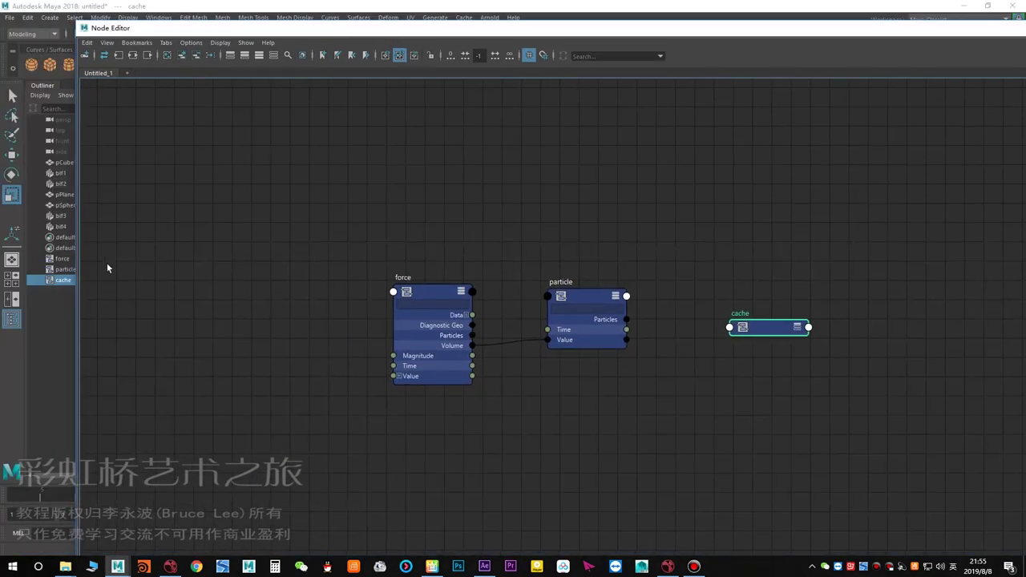
{"action": "left_click", "coordinate": [178, 57]}
{"action": "middle_click_drag", "start_coordinate": [639, 245], "coordinate": [445, 217], "text": "alt"}
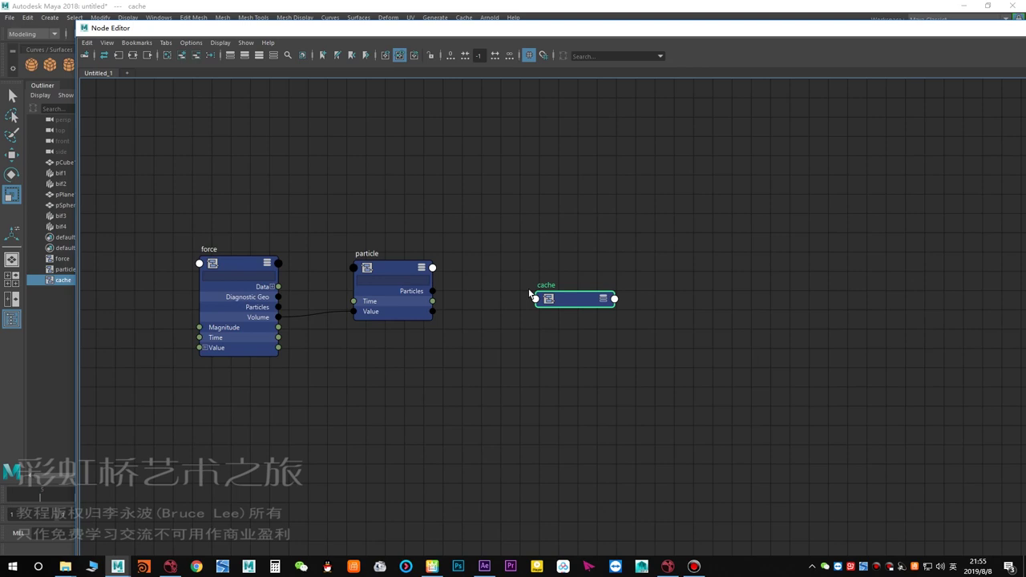
{"action": "left_click_drag", "start_coordinate": [575, 300], "coordinate": [530, 286]}
{"action": "key", "text": "2"}
{"action": "key", "text": "3"}
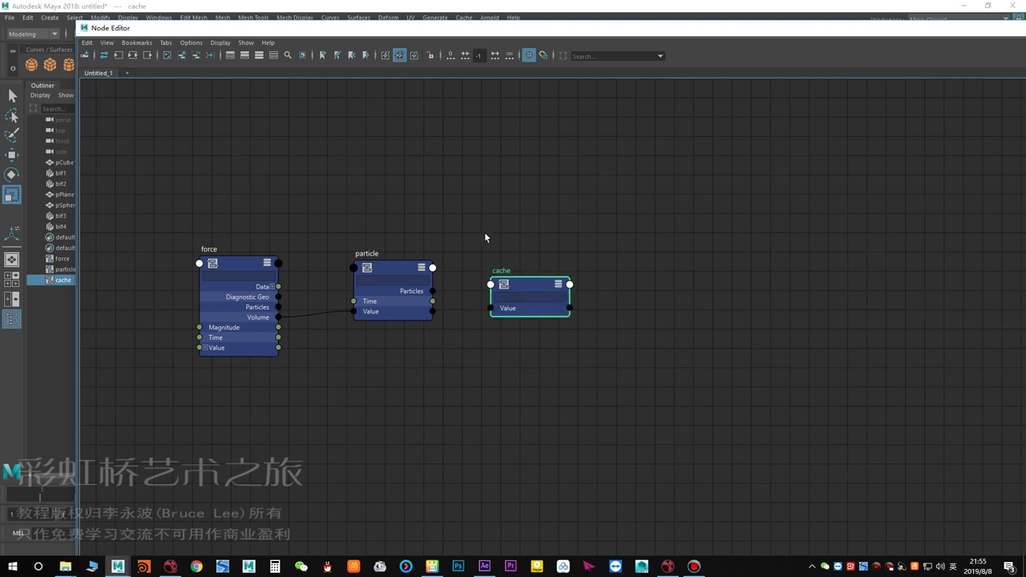
Connect the Particles output of the particle node to the Value input of the cache node.
{"action": "left_click", "coordinate": [505, 243]}
{"action": "scroll", "coordinate": [469, 363], "scroll_direction": "up", "scroll_amount": 2}
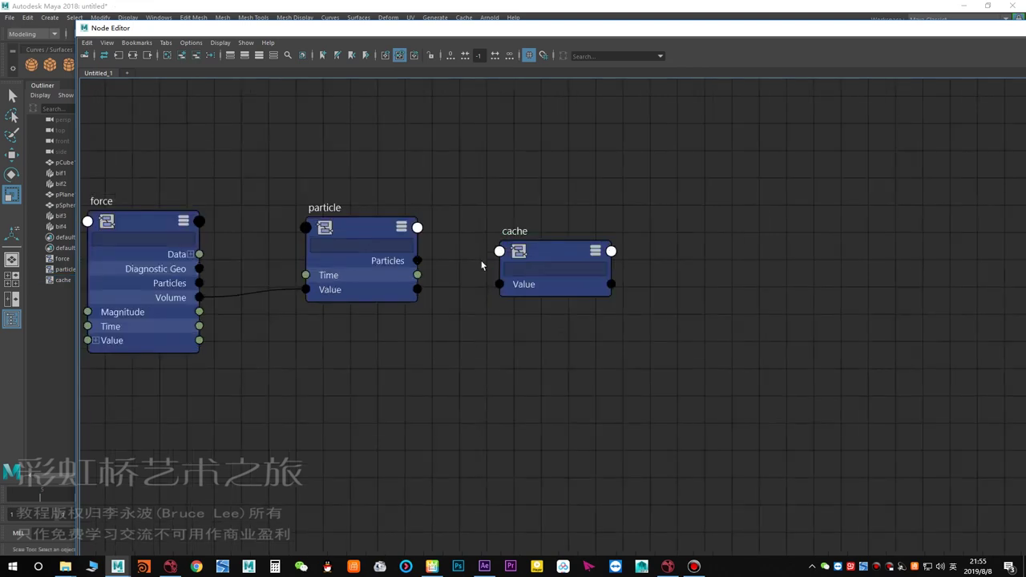
{"action": "left_click_drag", "start_coordinate": [417, 260], "coordinate": [511, 285]}
{"action": "middle_click_drag", "start_coordinate": [503, 380], "coordinate": [497, 414], "text": "alt"}
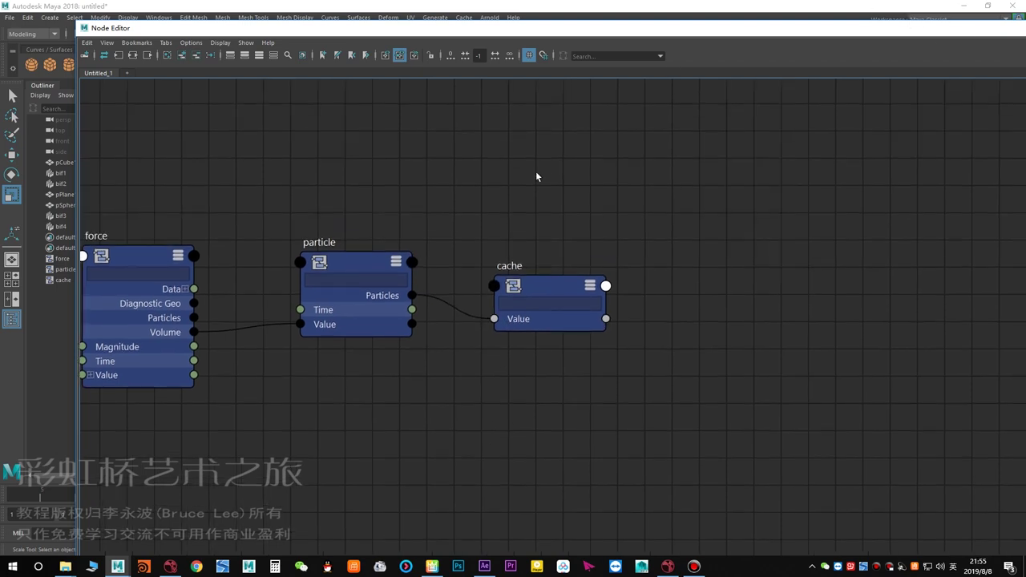
{"action": "left_click_drag", "start_coordinate": [449, 367], "coordinate": [451, 366]}
{"action": "middle_click_drag", "start_coordinate": [486, 352], "coordinate": [529, 338], "text": "alt"}
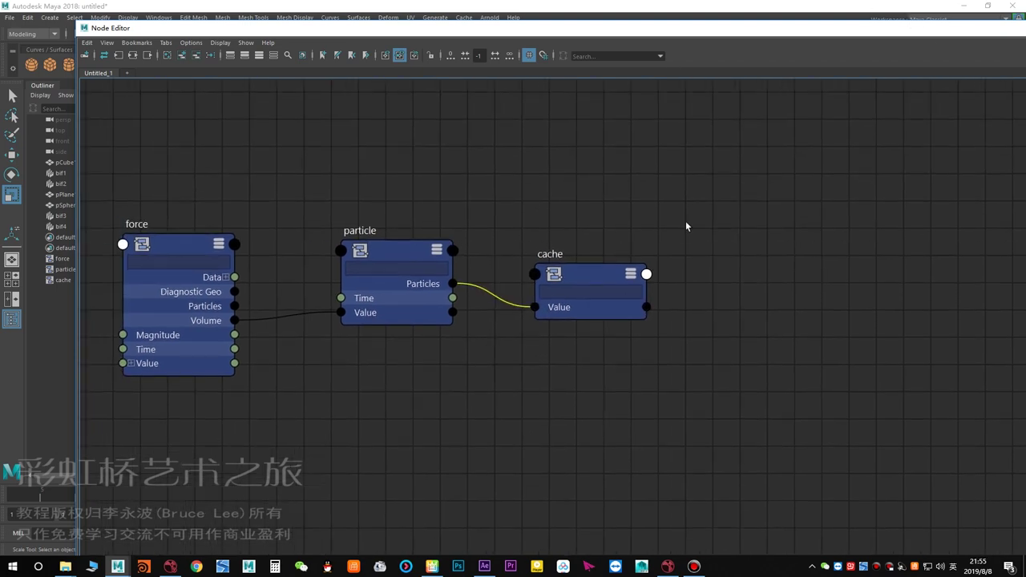
Return to the cache graph and connect the value node's output to a new port on the output node.
{"action": "left_click_drag", "start_coordinate": [961, 36], "coordinate": [827, 71]}
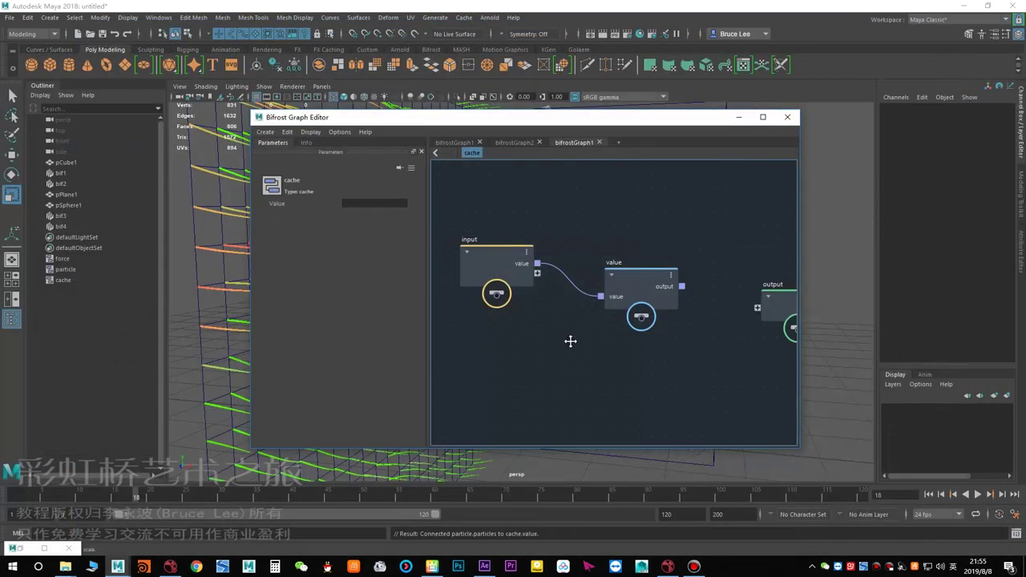
{"action": "middle_click_drag", "start_coordinate": [570, 341], "coordinate": [519, 341], "text": "alt"}
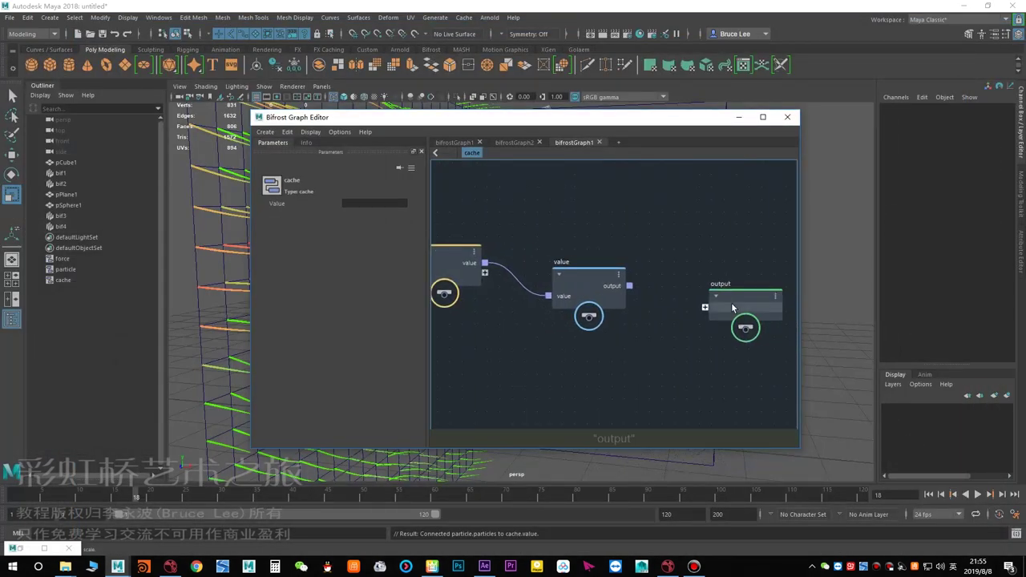
{"action": "left_click_drag", "start_coordinate": [733, 304], "coordinate": [747, 301]}
{"action": "middle_click_drag", "start_coordinate": [661, 314], "coordinate": [626, 291], "text": "alt"}
{"action": "left_click", "coordinate": [684, 281]}
{"action": "left_click_drag", "start_coordinate": [701, 119], "coordinate": [692, 264]}
Hide bif4 in the scene and toggle the visibility of bif5 to check the cache graph's particles.
{"action": "left_click", "coordinate": [69, 228]}
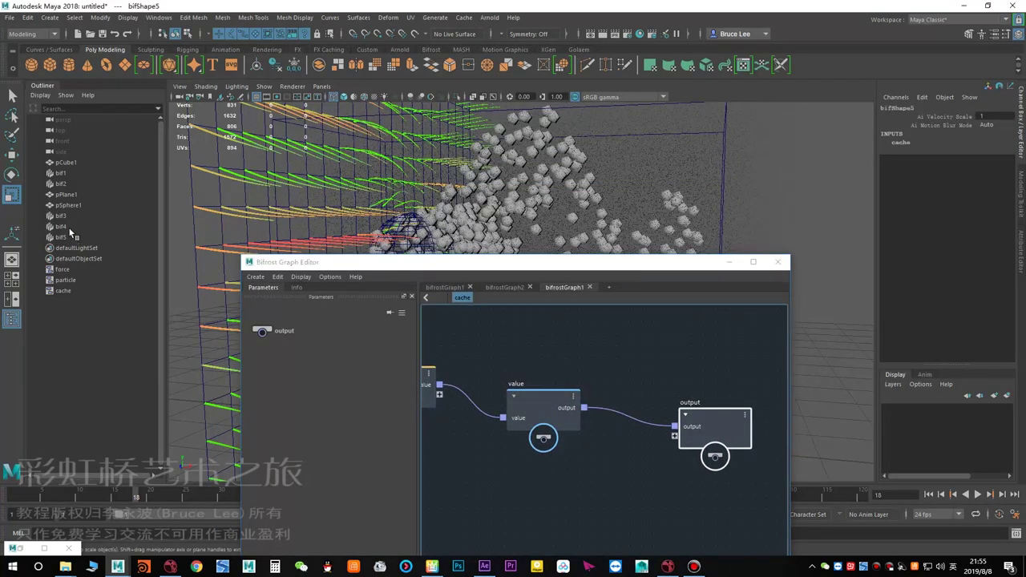
{"action": "left_click_drag", "start_coordinate": [313, 263], "coordinate": [325, 374]}
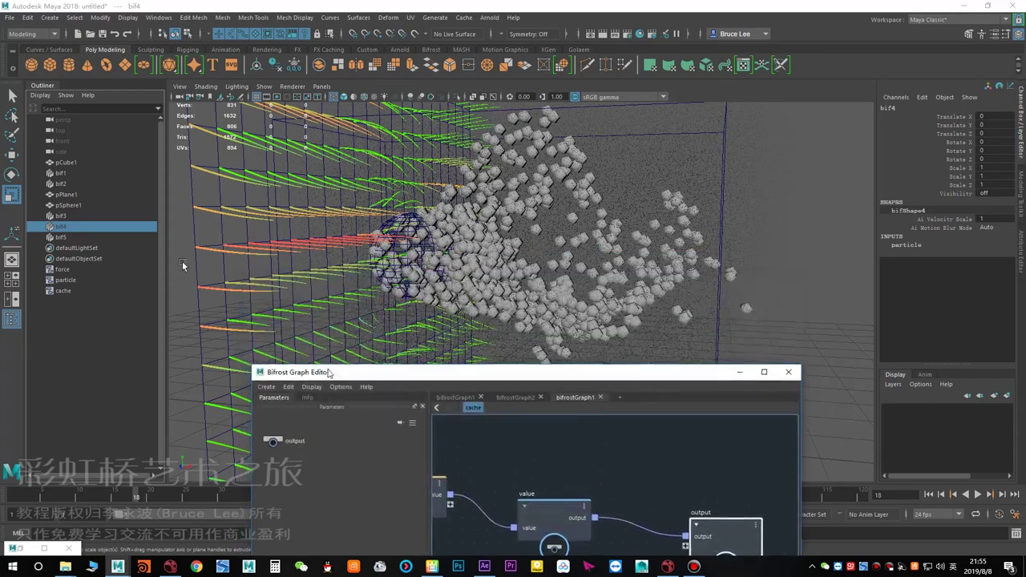
{"action": "left_click", "coordinate": [62, 237]}
{"action": "key", "text": "h"}
{"action": "key", "text": "h"}
{"action": "key", "text": "h"}
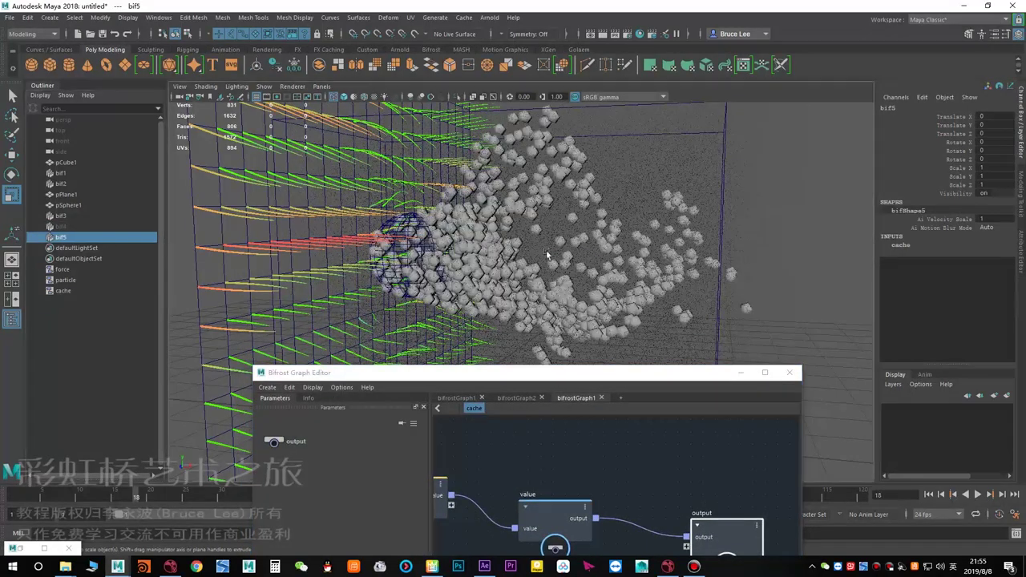
Detach the output node, place it level with the value node, and reconnect the value node's output to it.
{"action": "scroll", "coordinate": [539, 259], "scroll_direction": "down", "scroll_amount": 3}
{"action": "left_click_drag", "start_coordinate": [586, 373], "coordinate": [581, 355]}
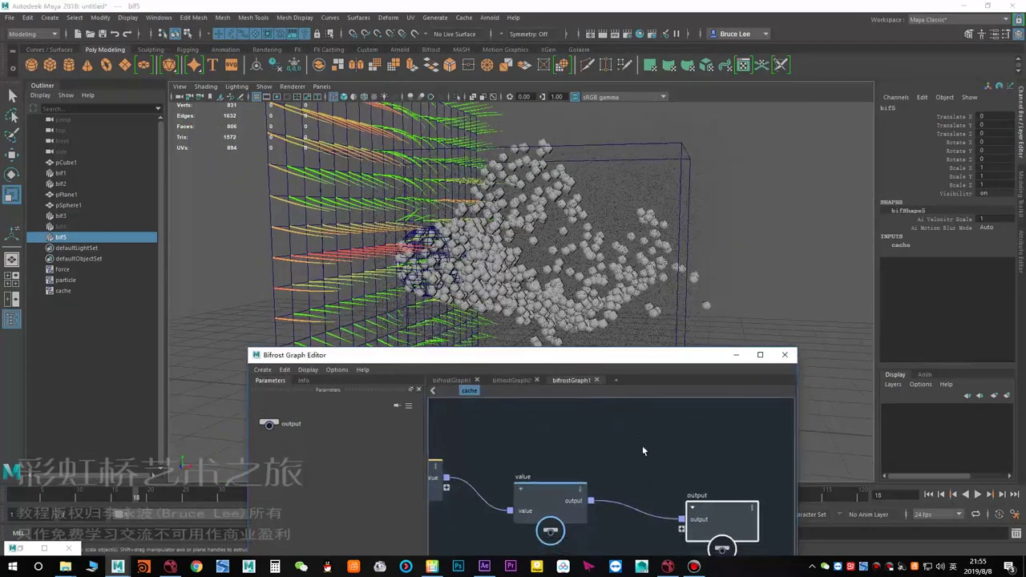
{"action": "left_click_drag", "start_coordinate": [659, 518], "coordinate": [654, 465]}
{"action": "left_click_drag", "start_coordinate": [698, 521], "coordinate": [681, 501]}
{"action": "left_click_drag", "start_coordinate": [590, 501], "coordinate": [675, 499]}
{"action": "left_click", "coordinate": [610, 459]}
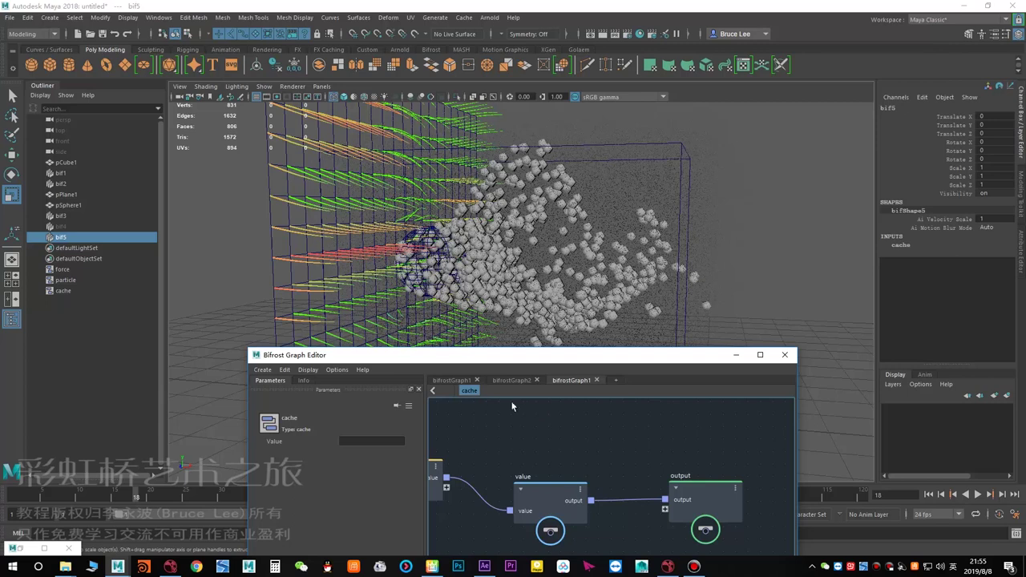
Frame the particles and the cache graph nodes, and rewind the simulation to frame 1.
{"action": "middle_click_drag", "start_coordinate": [566, 492], "coordinate": [548, 470], "text": "alt"}
{"action": "left_click", "coordinate": [565, 465]}
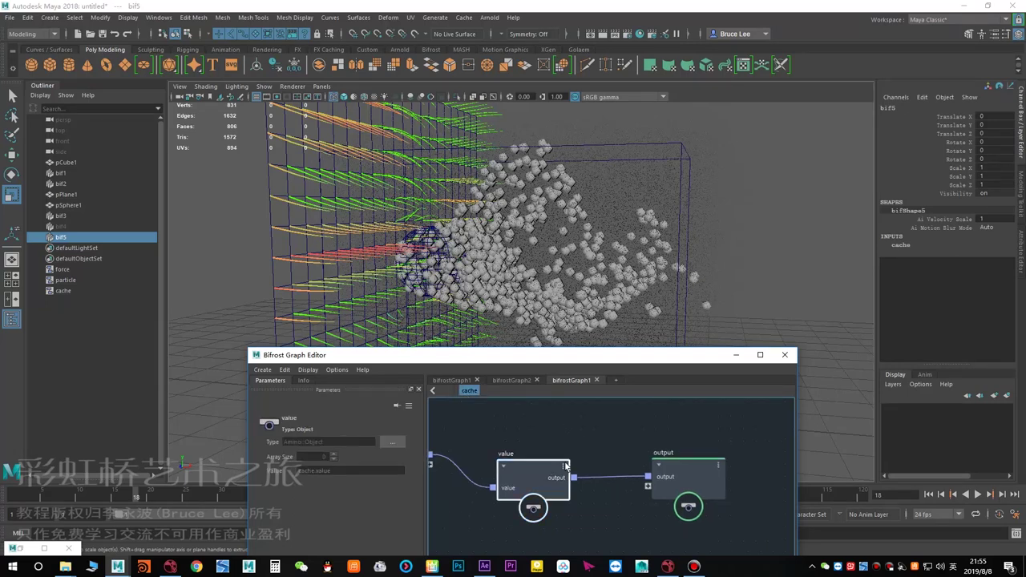
{"action": "middle_click_drag", "start_coordinate": [612, 429], "coordinate": [612, 427], "text": "alt"}
{"action": "left_click", "coordinate": [612, 428]}
{"action": "left_click_drag", "start_coordinate": [505, 320], "coordinate": [540, 286], "text": "alt"}
{"action": "scroll", "coordinate": [540, 286], "scroll_direction": "down", "scroll_amount": 3}
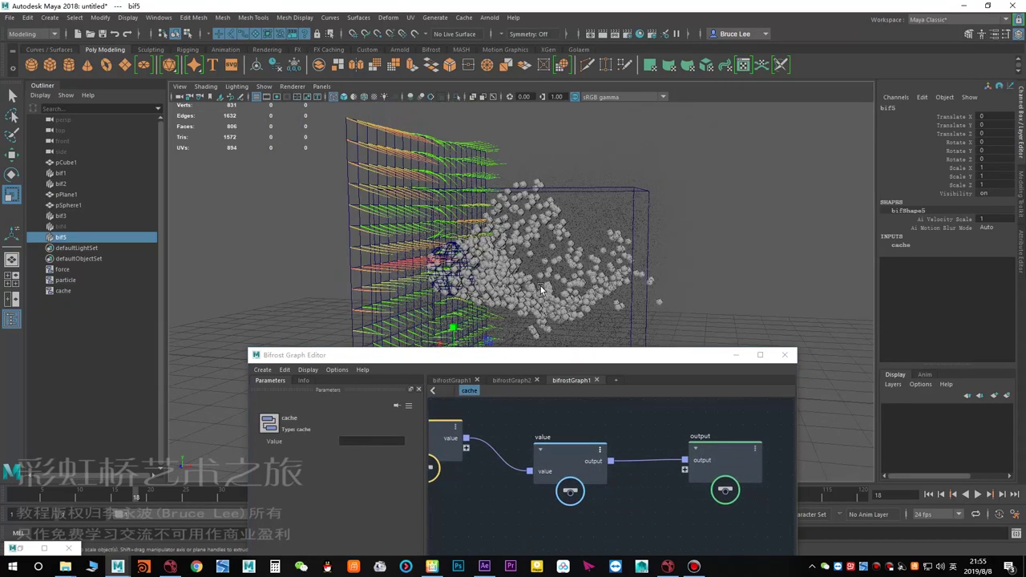
{"action": "key", "text": "alt+shift+v"}
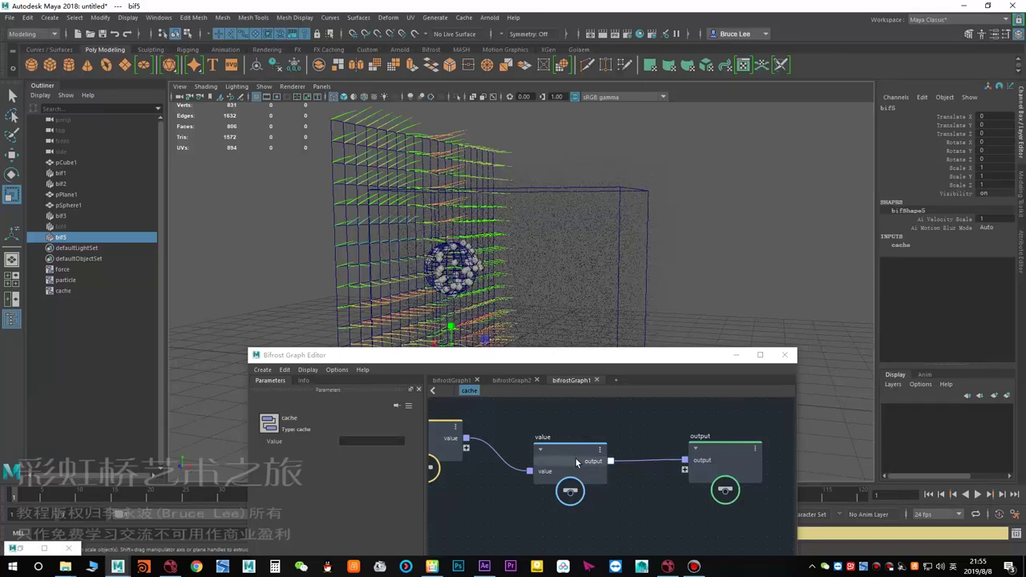
Add a watchpoint to the connection between the value and output nodes, and move the output node farther away.
{"action": "left_click", "coordinate": [576, 462]}
{"action": "left_click", "coordinate": [633, 435]}
{"action": "right_click", "coordinate": [626, 460]}
{"action": "left_click", "coordinate": [646, 479]}
{"action": "middle_click_drag", "start_coordinate": [619, 503], "coordinate": [566, 478], "text": "alt"}
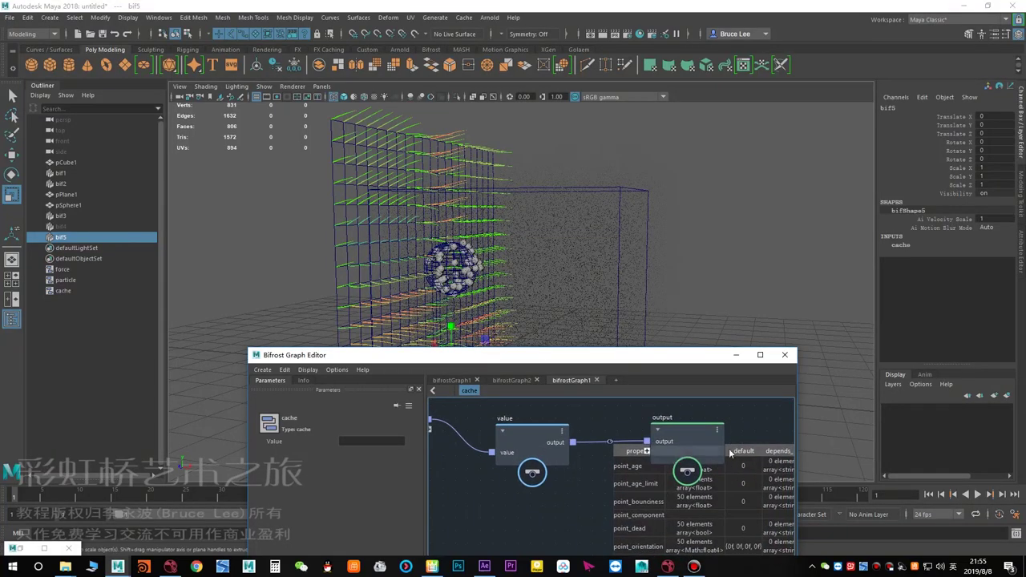
{"action": "left_click_drag", "start_coordinate": [707, 443], "coordinate": [827, 445]}
Maximize the Bifrost Graph Editor and examine the watchpoint's particle properties, highlighting point_size.
{"action": "left_click", "coordinate": [755, 357]}
{"action": "middle_click_drag", "start_coordinate": [664, 369], "coordinate": [686, 481], "text": "alt"}
{"action": "scroll", "coordinate": [471, 230], "scroll_direction": "up", "scroll_amount": 3}
{"action": "left_click", "coordinate": [472, 231]}
{"action": "left_click", "coordinate": [472, 353]}
{"action": "left_click", "coordinate": [473, 378]}
{"action": "middle_click_drag", "start_coordinate": [359, 344], "coordinate": [625, 440], "text": "alt"}
Add a set_point_shape node and place it between the value and output nodes.
{"action": "left_click", "coordinate": [539, 149]}
{"action": "middle_click_drag", "start_coordinate": [548, 221], "coordinate": [479, 210], "text": "alt"}
{"action": "key", "text": "Tab"}
{"action": "type", "text": "set"}
{"action": "left_click", "coordinate": [510, 230]}
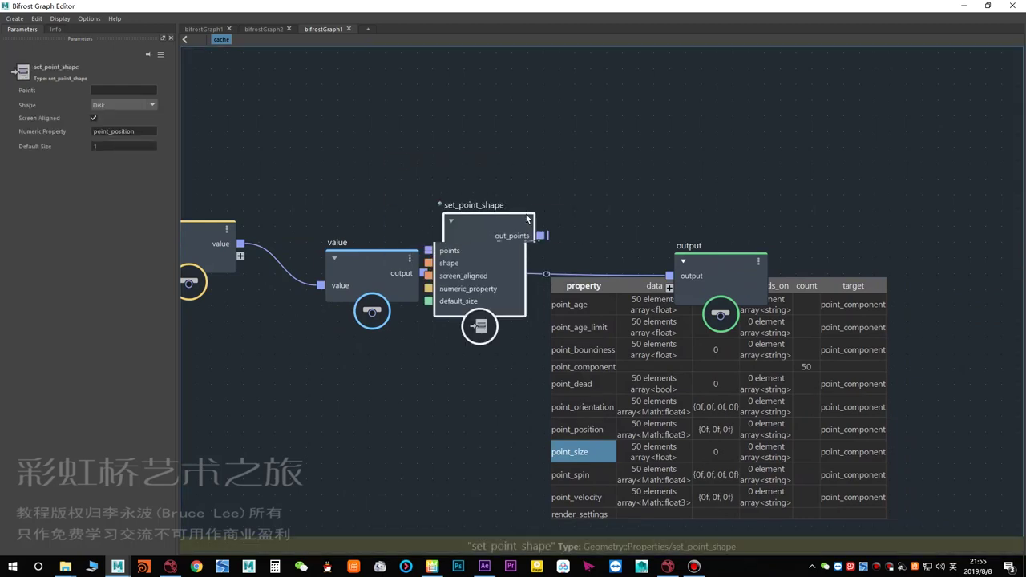
{"action": "left_click_drag", "start_coordinate": [513, 222], "coordinate": [558, 212]}
Connect the value node's output to the set_point_shape points port and its out_points to the output node.
{"action": "left_click_drag", "start_coordinate": [426, 271], "coordinate": [489, 255]}
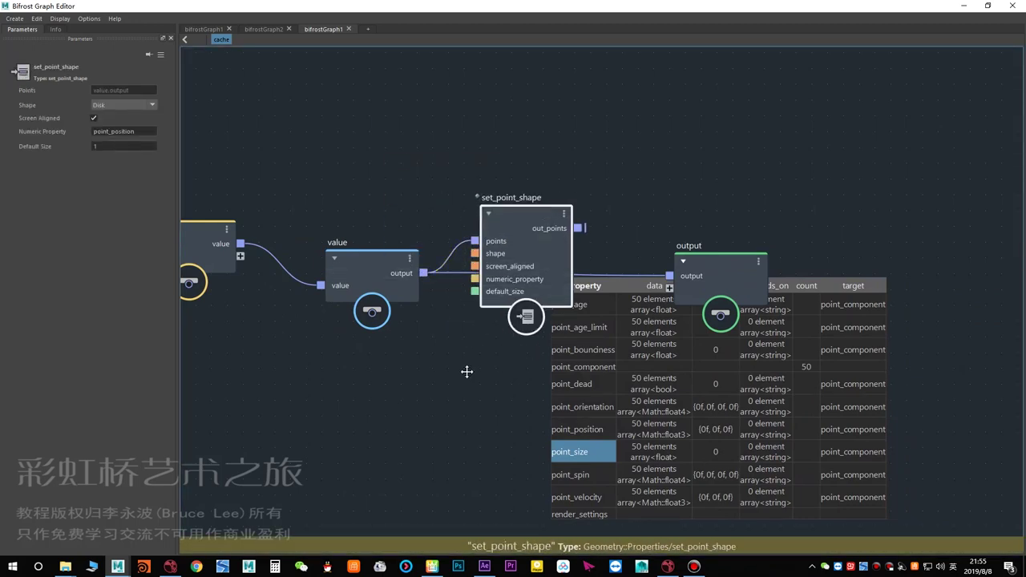
{"action": "middle_click_drag", "start_coordinate": [499, 361], "coordinate": [407, 387], "text": "alt"}
{"action": "left_click_drag", "start_coordinate": [658, 292], "coordinate": [825, 373]}
{"action": "left_click_drag", "start_coordinate": [453, 275], "coordinate": [746, 381]}
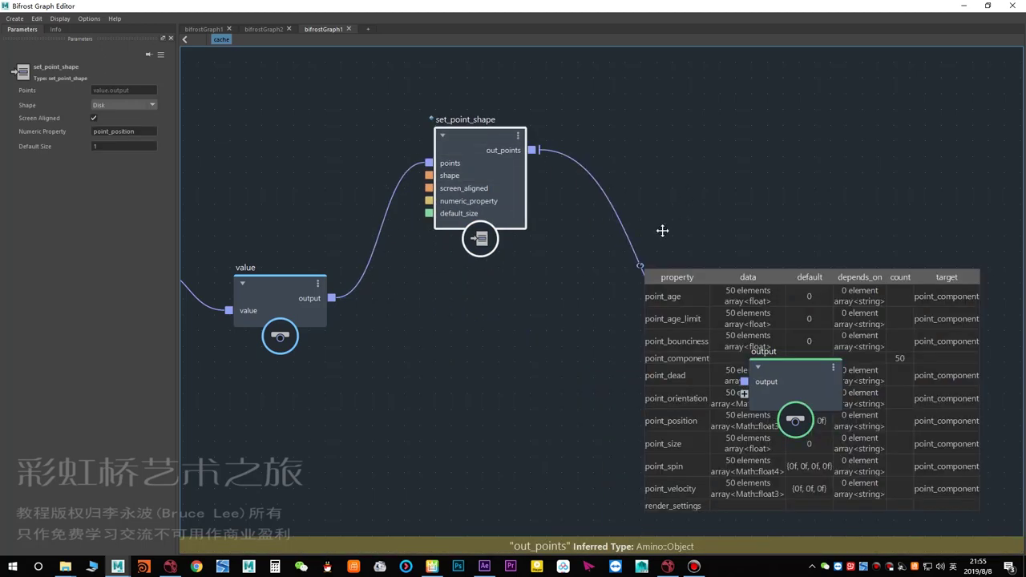
{"action": "middle_click_drag", "start_coordinate": [673, 215], "coordinate": [644, 257], "text": "alt"}
Uncover the viewport, play the simulation for a few frames, and inspect the disk-shaped particles.
{"action": "left_click_drag", "start_coordinate": [874, 7], "coordinate": [254, 180]}
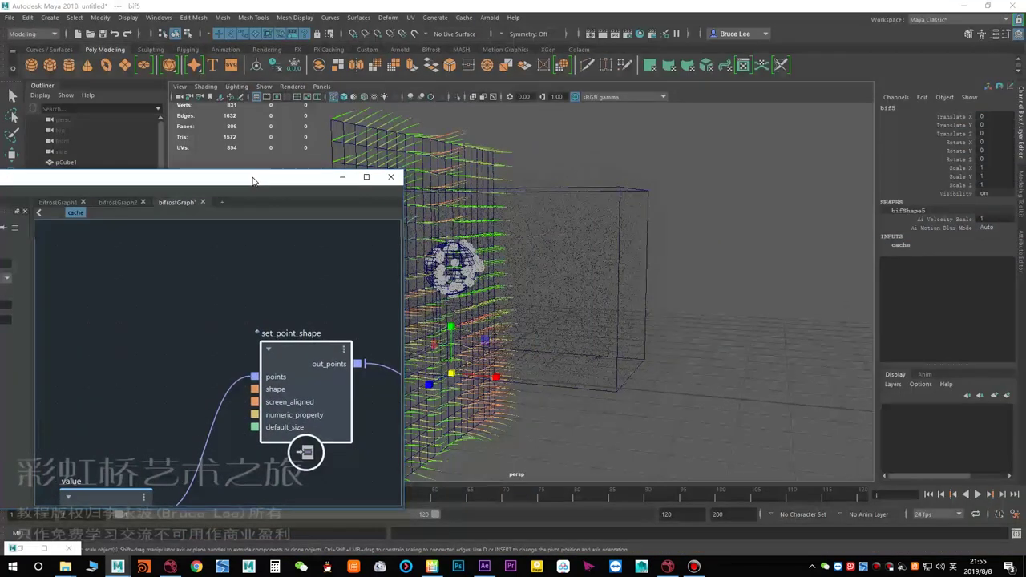
{"action": "left_click_drag", "start_coordinate": [542, 304], "coordinate": [592, 277], "text": "alt"}
{"action": "key", "text": "alt+v"}
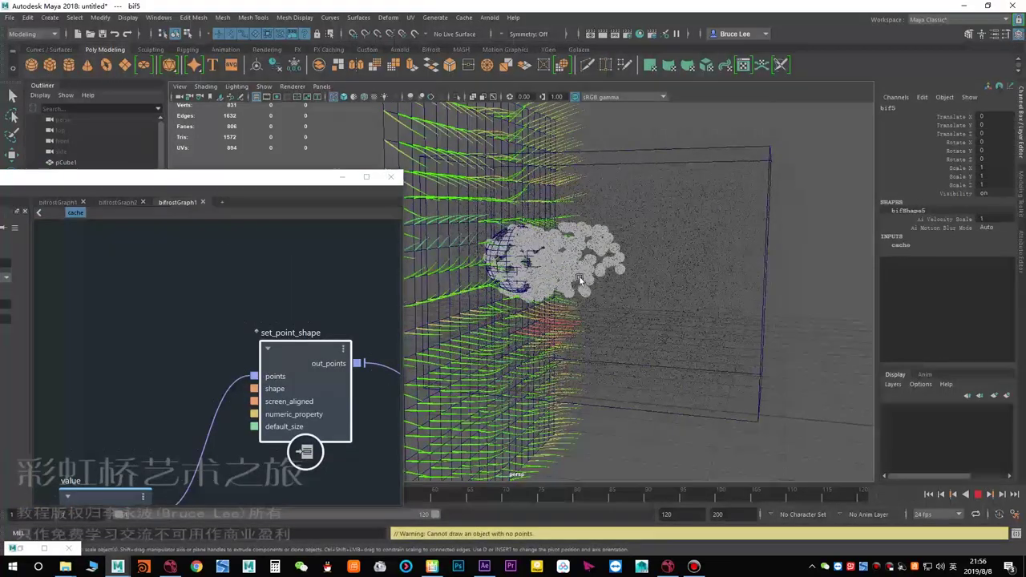
{"action": "key", "text": "alt+v"}
{"action": "left_click_drag", "start_coordinate": [548, 271], "coordinate": [526, 282], "text": "alt"}
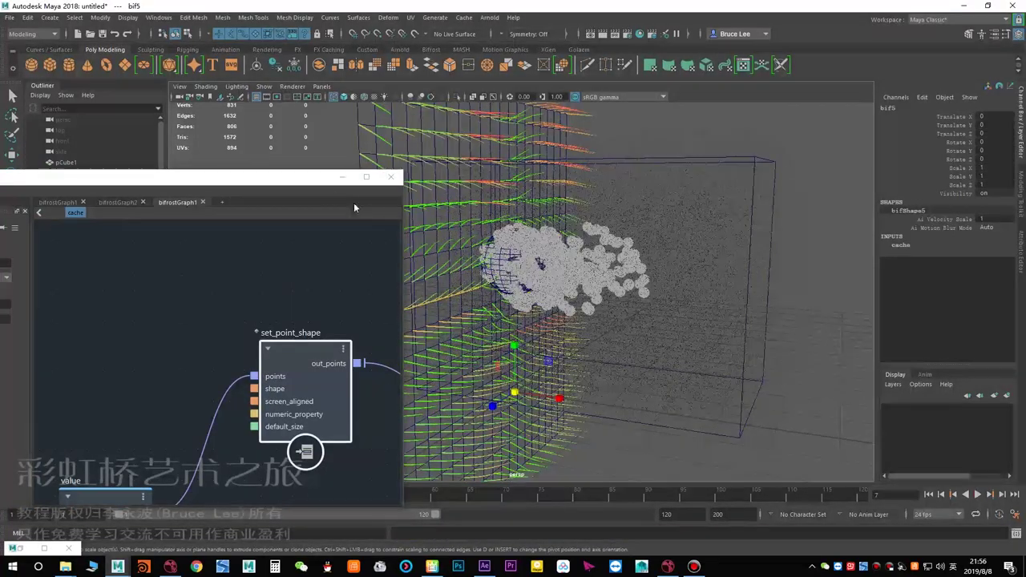
Place the Bifrost Graph Editor beside the viewport with the set_point_shape parameters and node in view.
{"action": "left_click_drag", "start_coordinate": [313, 186], "coordinate": [1025, 160]}
{"action": "middle_click_drag", "start_coordinate": [337, 245], "coordinate": [192, 259], "text": "alt"}
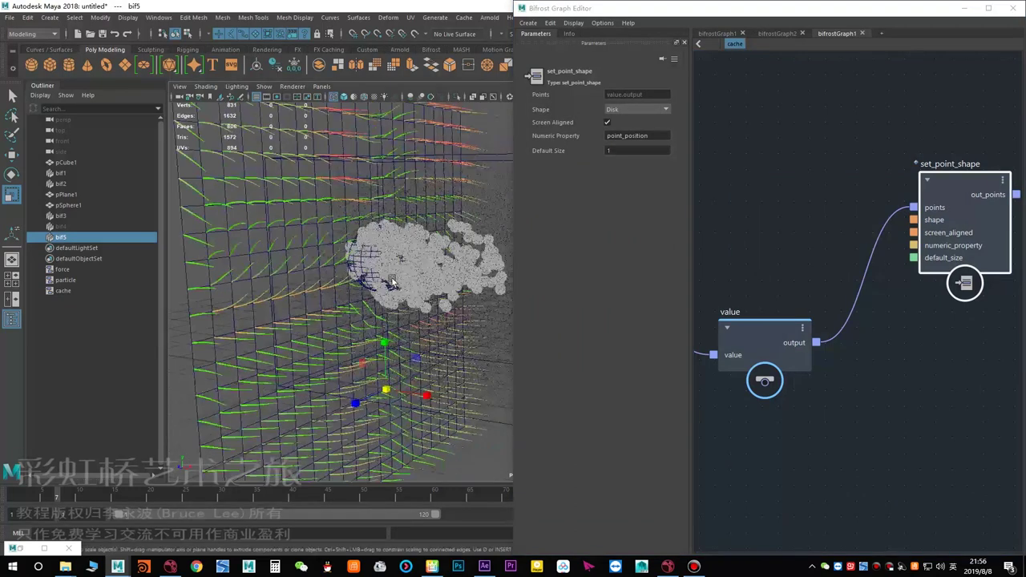
{"action": "middle_click_drag", "start_coordinate": [728, 252], "coordinate": [750, 234], "text": "alt"}
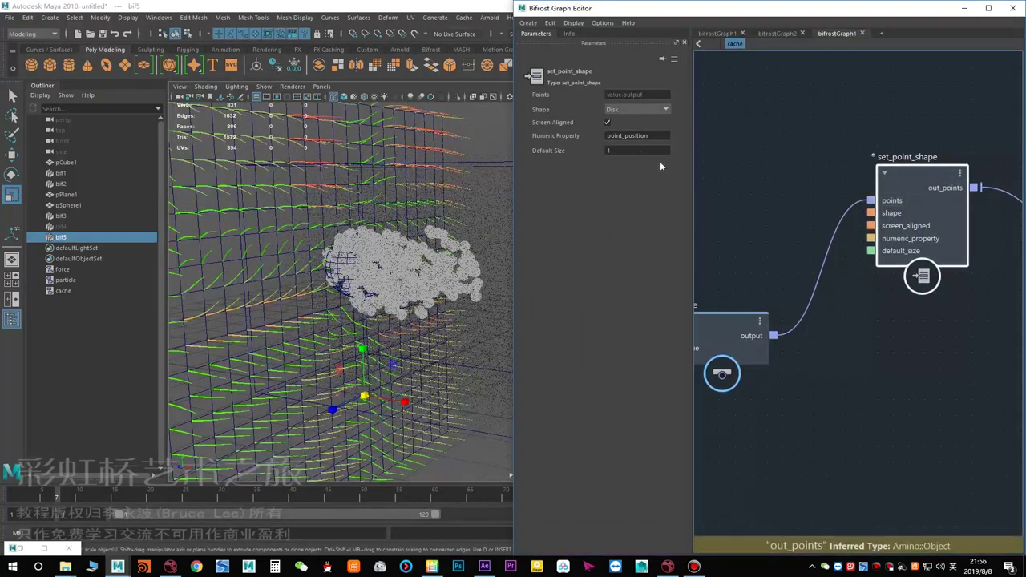
Try the Point, Quad and Sphere shapes on the set_point_shape node.
{"action": "left_click", "coordinate": [630, 109]}
{"action": "left_click", "coordinate": [626, 129]}
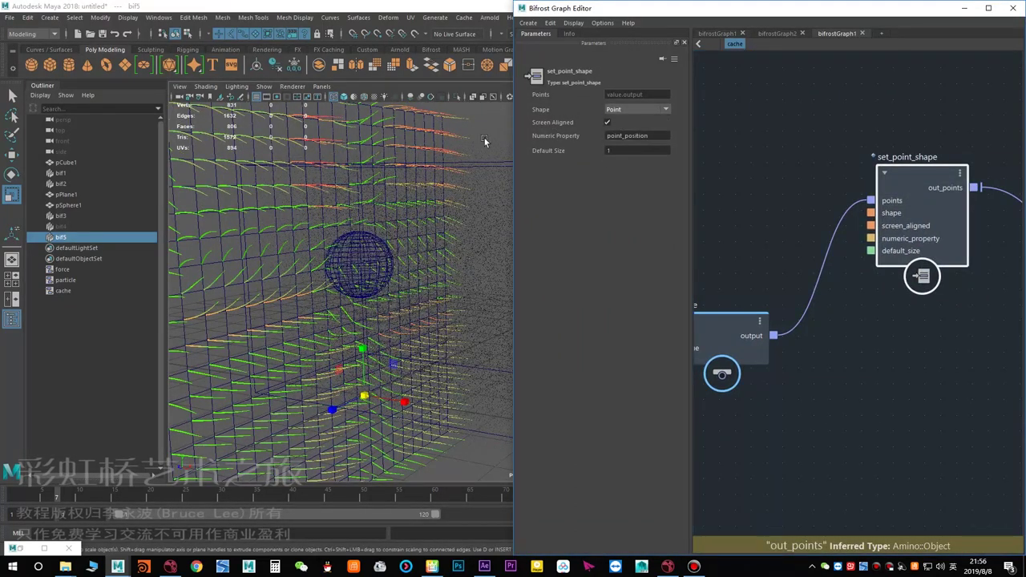
{"action": "left_click", "coordinate": [635, 109]}
{"action": "left_click", "coordinate": [629, 140]}
{"action": "left_click", "coordinate": [632, 110]}
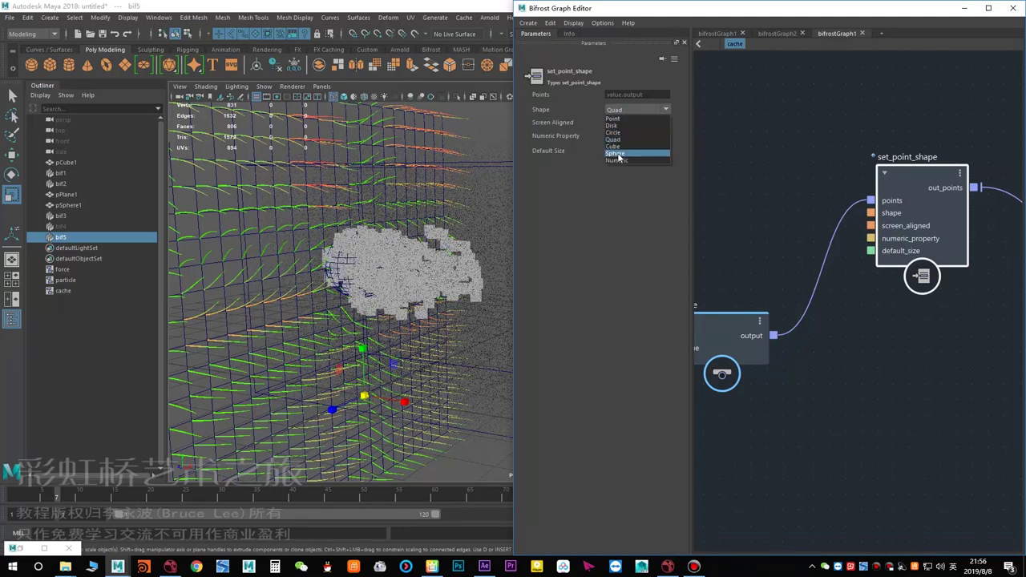
{"action": "left_click", "coordinate": [625, 153]}
Set the Shape of the set_point_shape node to Circle.
{"action": "left_click", "coordinate": [632, 110]}
{"action": "left_click", "coordinate": [623, 132]}
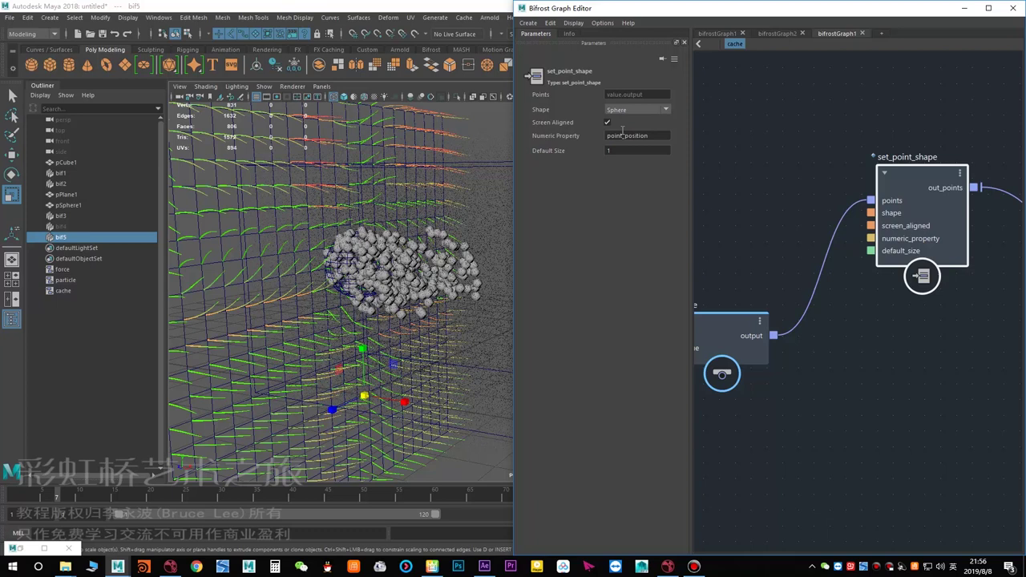
{"action": "left_click", "coordinate": [629, 109]}
{"action": "left_click", "coordinate": [628, 108]}
{"action": "middle_click_drag", "start_coordinate": [770, 275], "coordinate": [793, 216], "text": "alt"}
{"action": "middle_click_drag", "start_coordinate": [815, 359], "coordinate": [800, 381], "text": "alt"}
{"action": "middle_click_drag", "start_coordinate": [924, 168], "coordinate": [716, 214], "text": "alt"}
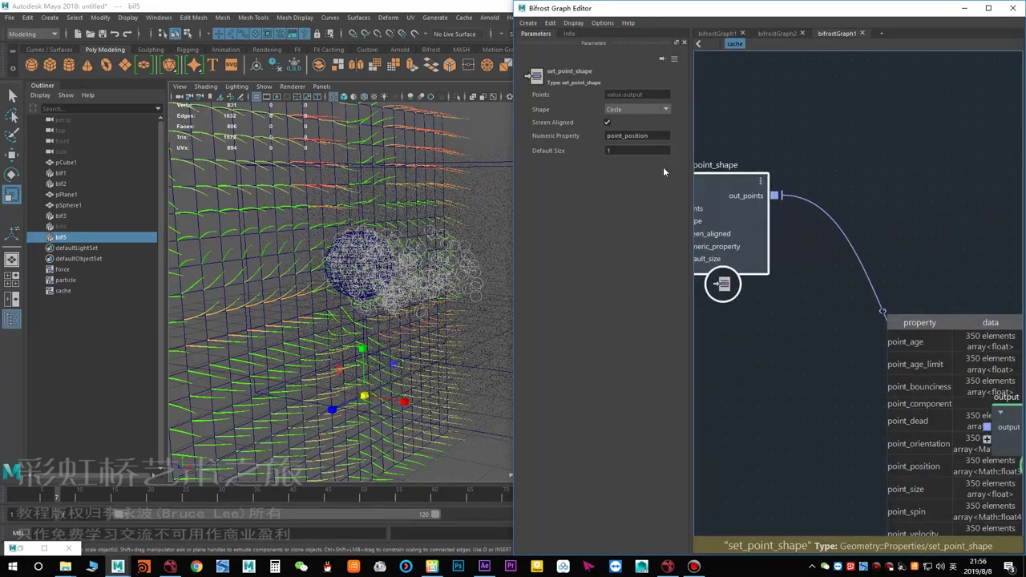
Edit the Default Size of the set_point_shape node and highlight the point_size property in the watchpoint table.
{"action": "left_click", "coordinate": [645, 152]}
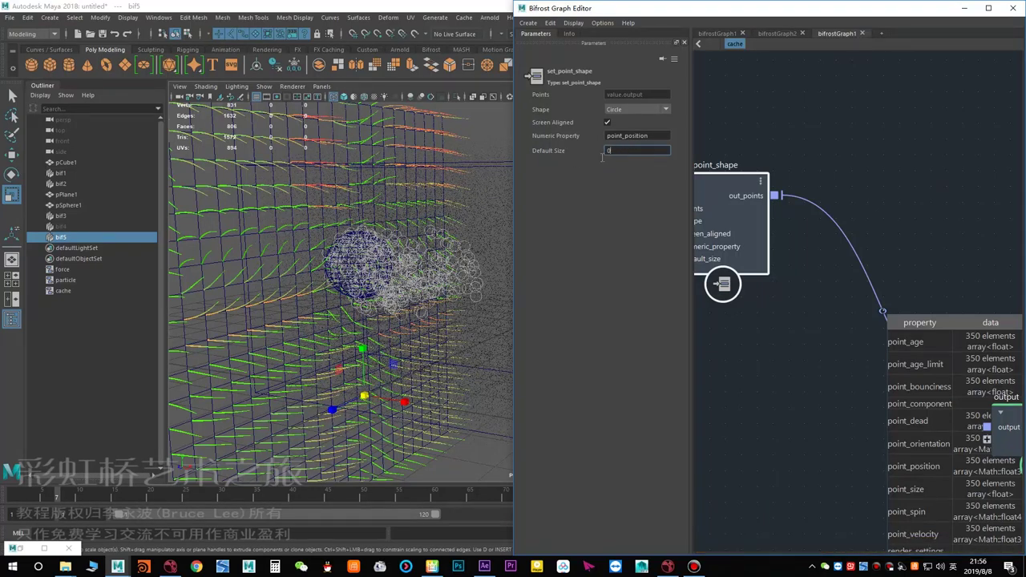
{"action": "left_click", "coordinate": [820, 293]}
{"action": "middle_click_drag", "start_coordinate": [805, 310], "coordinate": [800, 344], "text": "alt"}
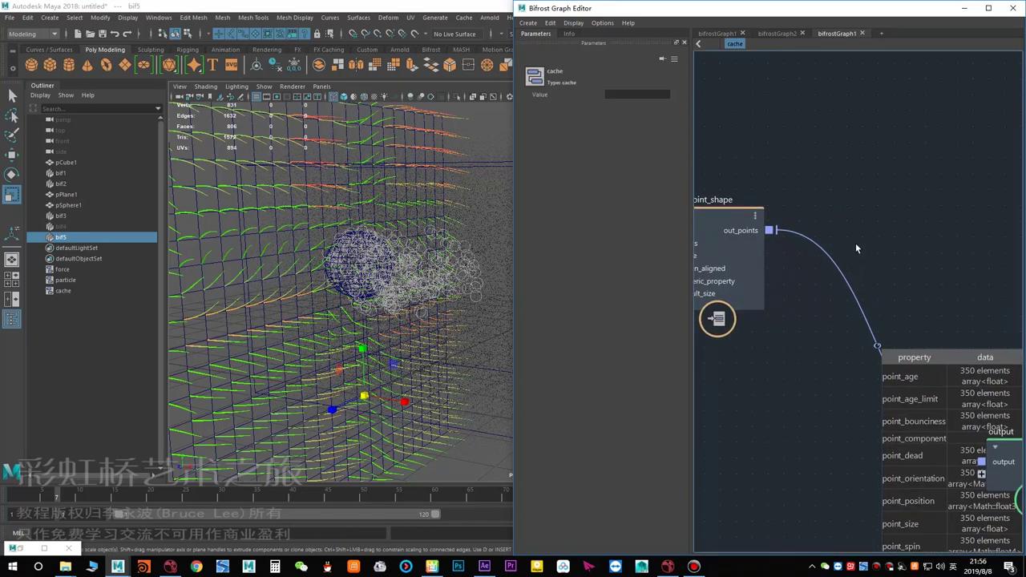
{"action": "middle_click_drag", "start_coordinate": [912, 547], "coordinate": [854, 421], "text": "alt"}
{"action": "left_click", "coordinate": [843, 403]}
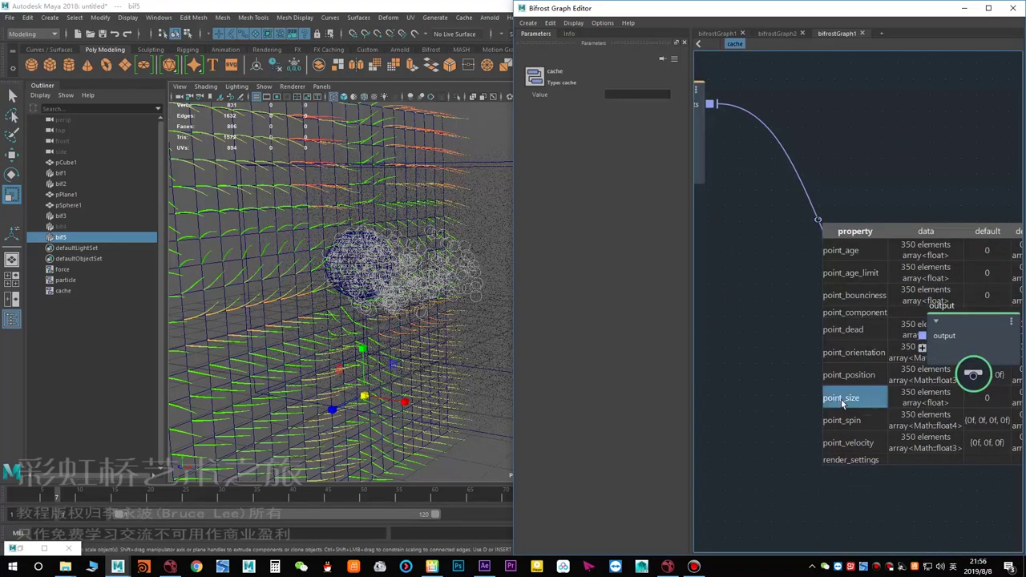
{"action": "middle_click_drag", "start_coordinate": [800, 375], "coordinate": [814, 394], "text": "alt"}
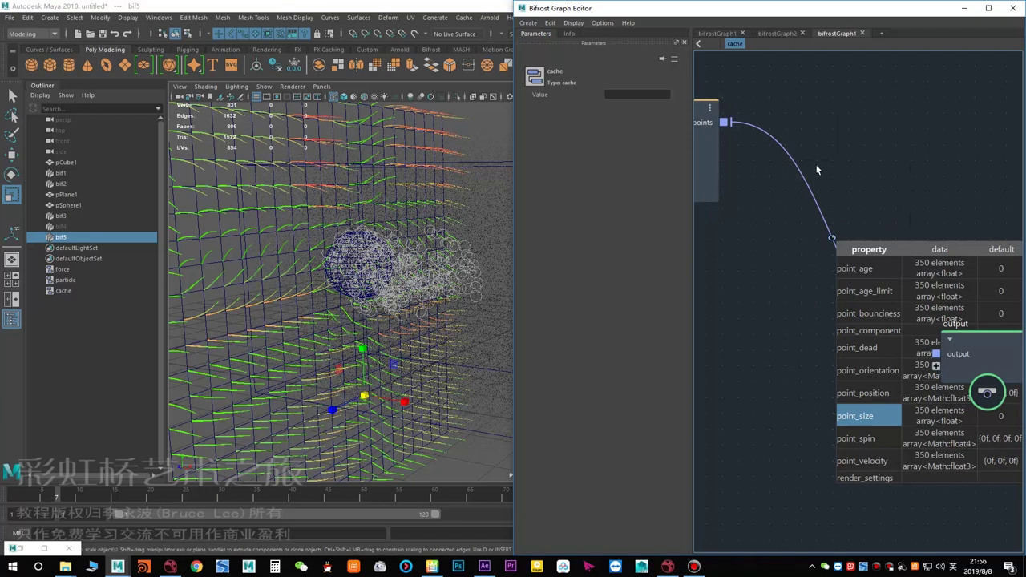
Add a get_geo_property node and place it below the set_point_shape output connection.
{"action": "key", "text": "Tab"}
{"action": "type", "text": "getg"}
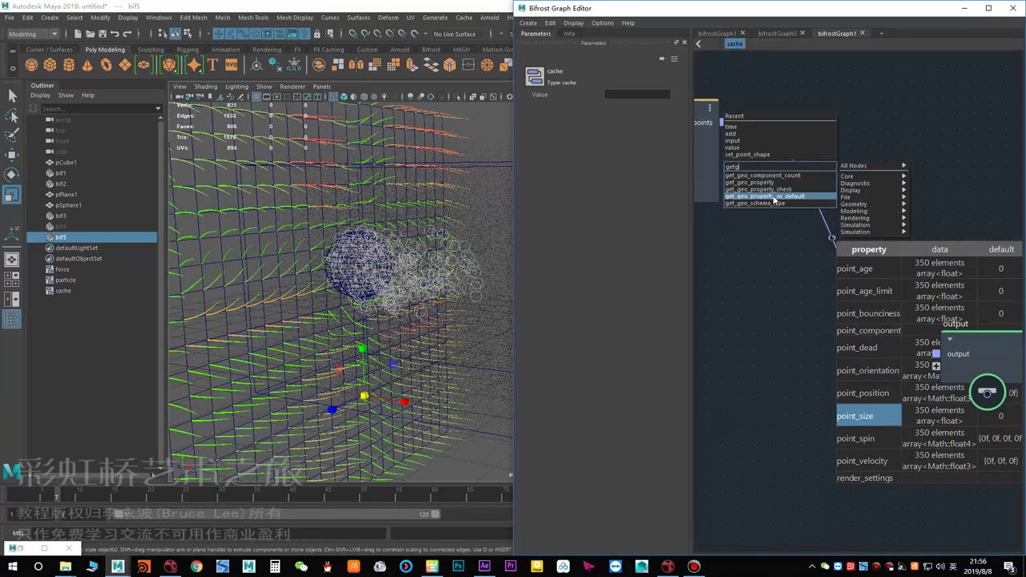
{"action": "left_click", "coordinate": [761, 183]}
{"action": "left_click_drag", "start_coordinate": [789, 190], "coordinate": [780, 223]}
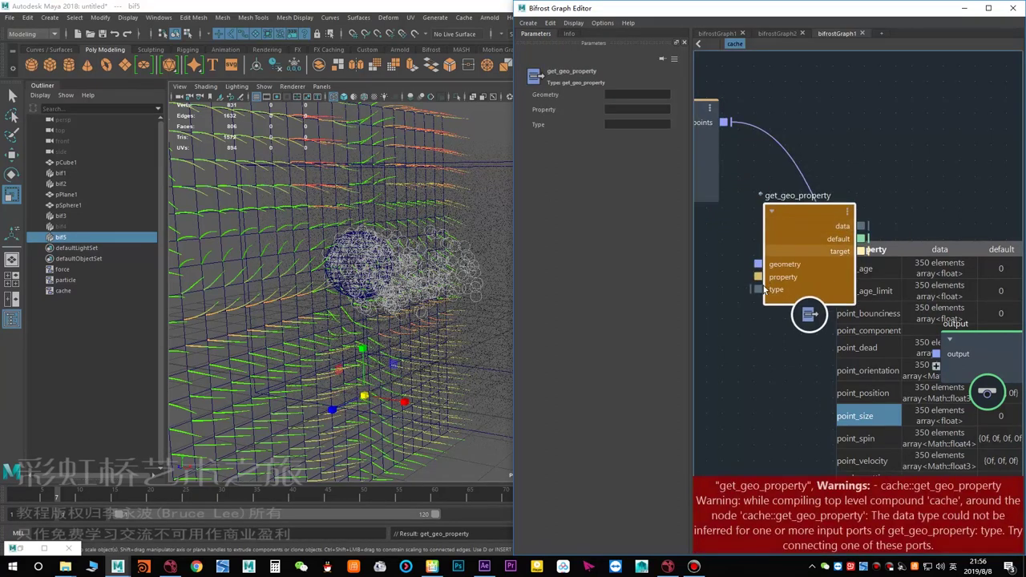
Feed the type port of get_geo_property from a new value node and set that node's type to a float array.
{"action": "middle_click_drag", "start_coordinate": [753, 378], "coordinate": [855, 384], "text": "alt"}
{"action": "left_click", "coordinate": [654, 94]}
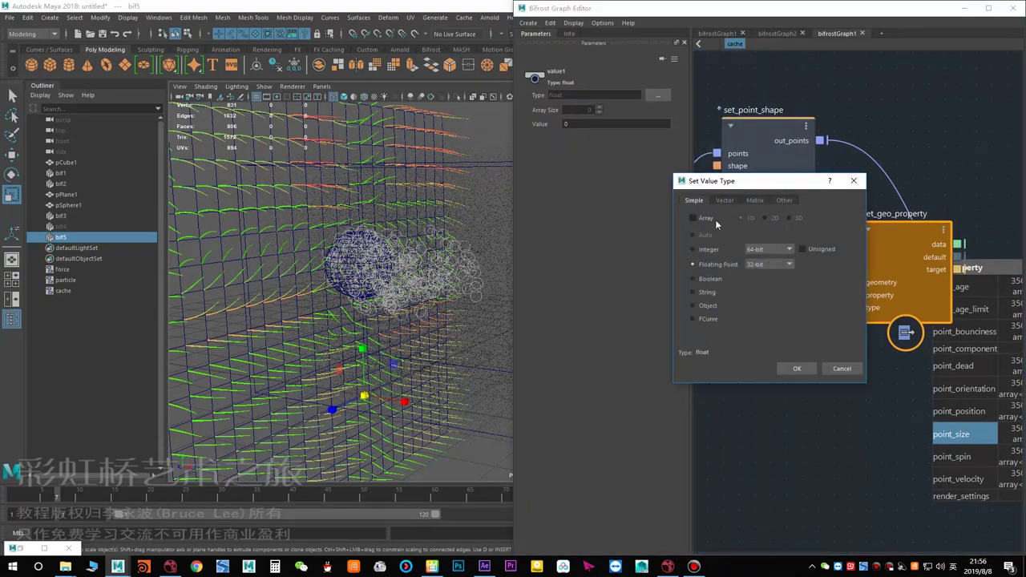
{"action": "left_click", "coordinate": [794, 368]}
{"action": "middle_click_drag", "start_coordinate": [855, 331], "coordinate": [832, 320]}
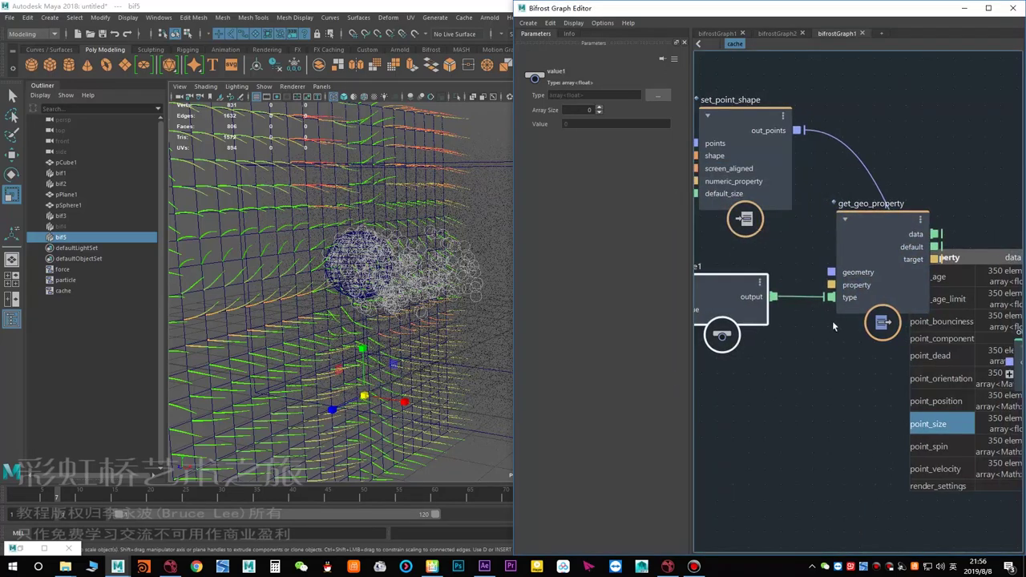
Set the Property of the get_geo_property node to point_size.
{"action": "left_click", "coordinate": [859, 258]}
{"action": "left_click", "coordinate": [631, 107]}
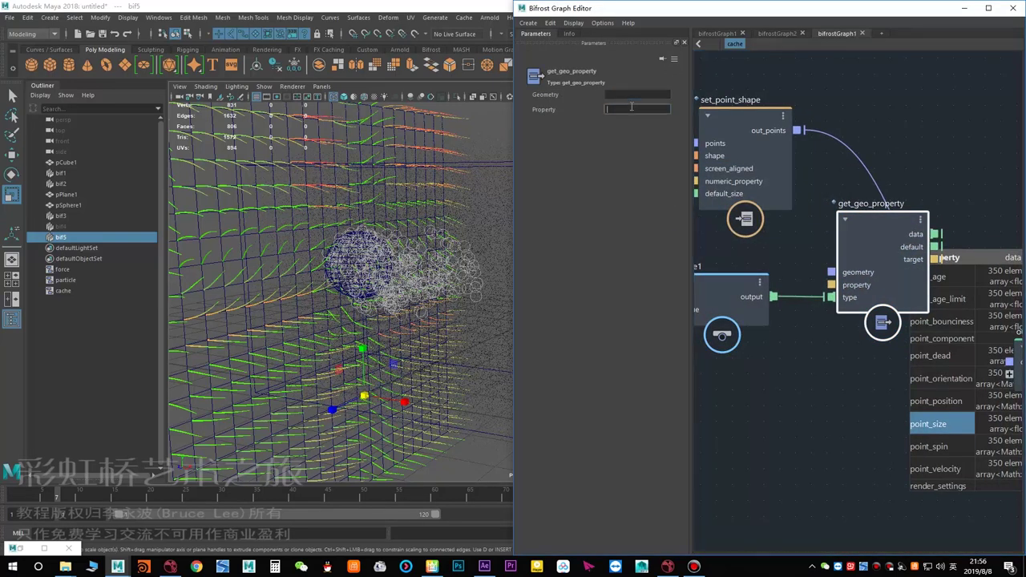
{"action": "left_click", "coordinate": [808, 157]}
Move the float array value node down and connect out_points of set_point_shape to the geometry port of get_geo_property.
{"action": "left_click_drag", "start_coordinate": [744, 295], "coordinate": [747, 320]}
{"action": "middle_click_drag", "start_coordinate": [780, 370], "coordinate": [841, 359], "text": "alt"}
{"action": "left_click", "coordinate": [862, 255]}
{"action": "scroll", "coordinate": [810, 348], "scroll_direction": "down", "scroll_amount": 2}
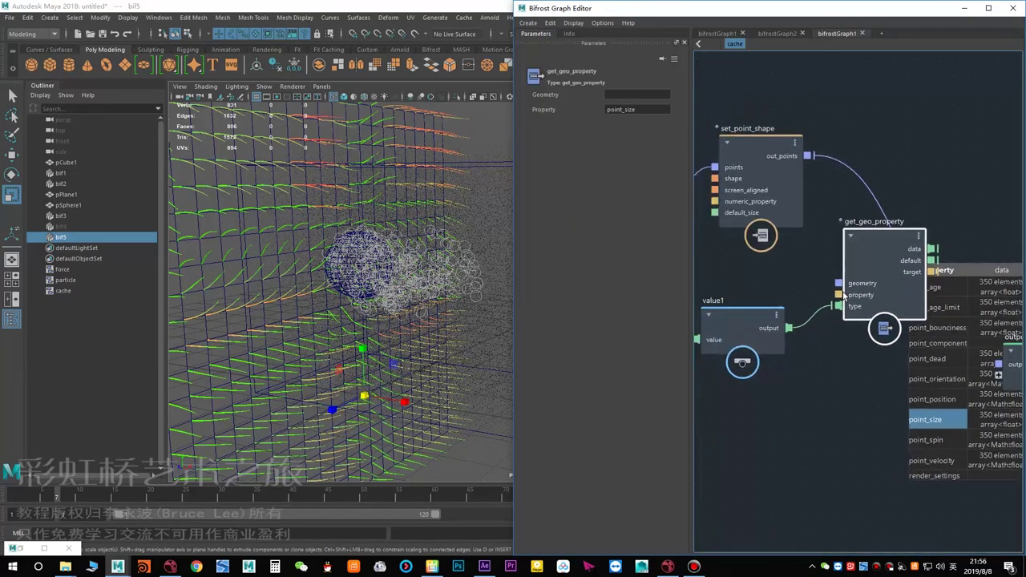
{"action": "left_click_drag", "start_coordinate": [809, 168], "coordinate": [808, 157]}
{"action": "middle_click_drag", "start_coordinate": [804, 253], "coordinate": [907, 269], "text": "alt"}
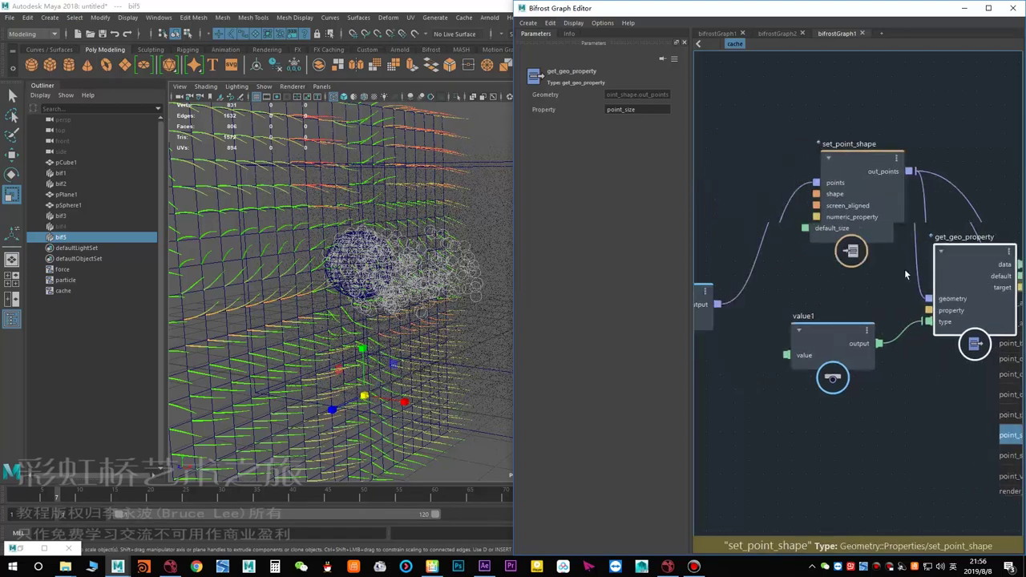
Rearrange the set_point_shape, float array value and get_geo_property nodes to clear them from the watchpoint table.
{"action": "left_click_drag", "start_coordinate": [711, 315], "coordinate": [621, 226]}
{"action": "left_click_drag", "start_coordinate": [850, 173], "coordinate": [702, 180]}
{"action": "left_click_drag", "start_coordinate": [851, 333], "coordinate": [705, 378]}
{"action": "left_click_drag", "start_coordinate": [971, 256], "coordinate": [835, 292]}
{"action": "middle_click_drag", "start_coordinate": [763, 315], "coordinate": [741, 284], "text": "alt"}
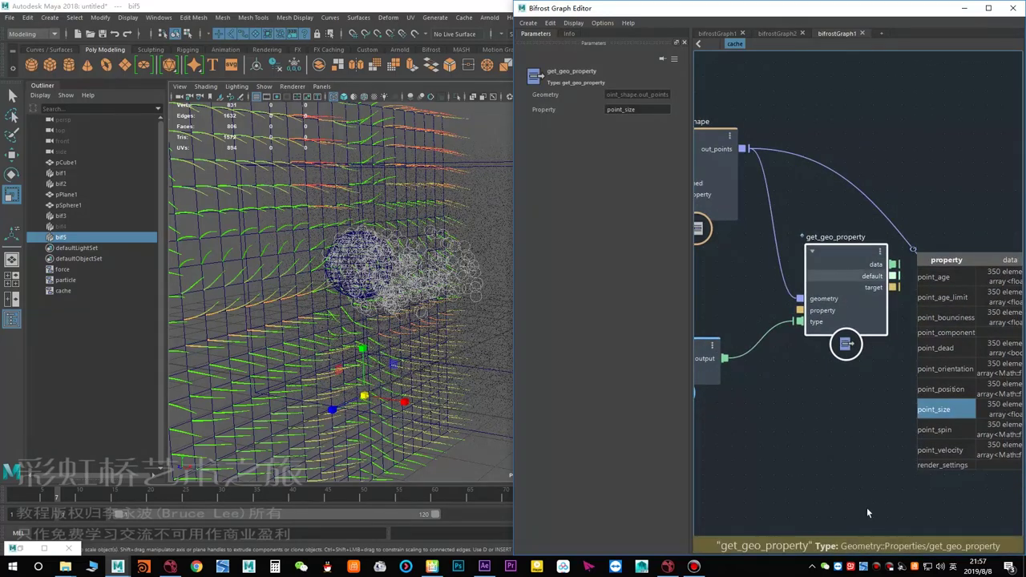
Add a set_geo_property_data node and place it above the watchpoint table, beyond get_geo_property.
{"action": "middle_click_drag", "start_coordinate": [827, 443], "coordinate": [770, 452], "text": "alt"}
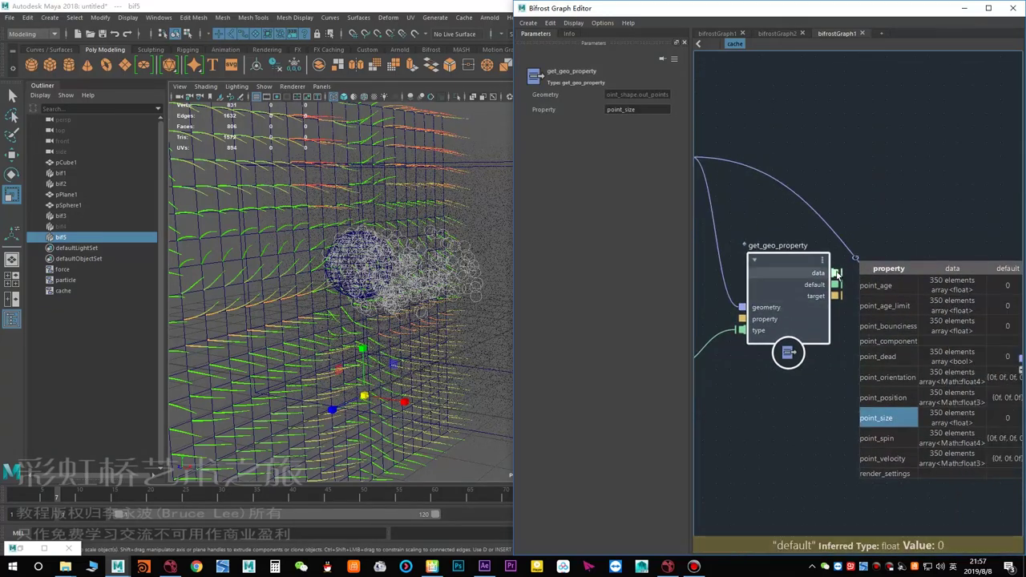
{"action": "left_click", "coordinate": [855, 212]}
{"action": "middle_click_drag", "start_coordinate": [866, 170], "coordinate": [800, 128], "text": "alt"}
{"action": "key", "text": "Tab"}
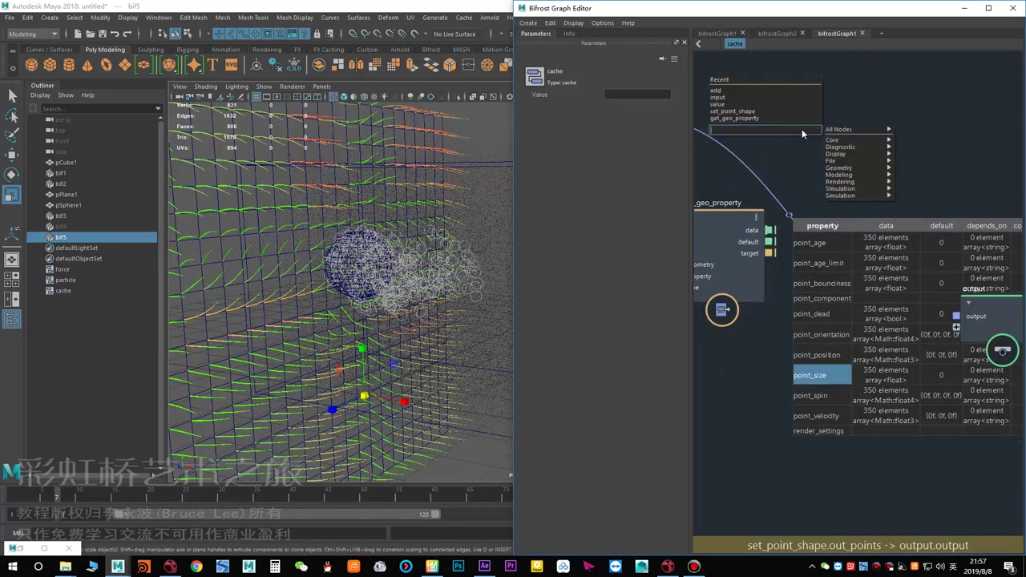
{"action": "type", "text": "set"}
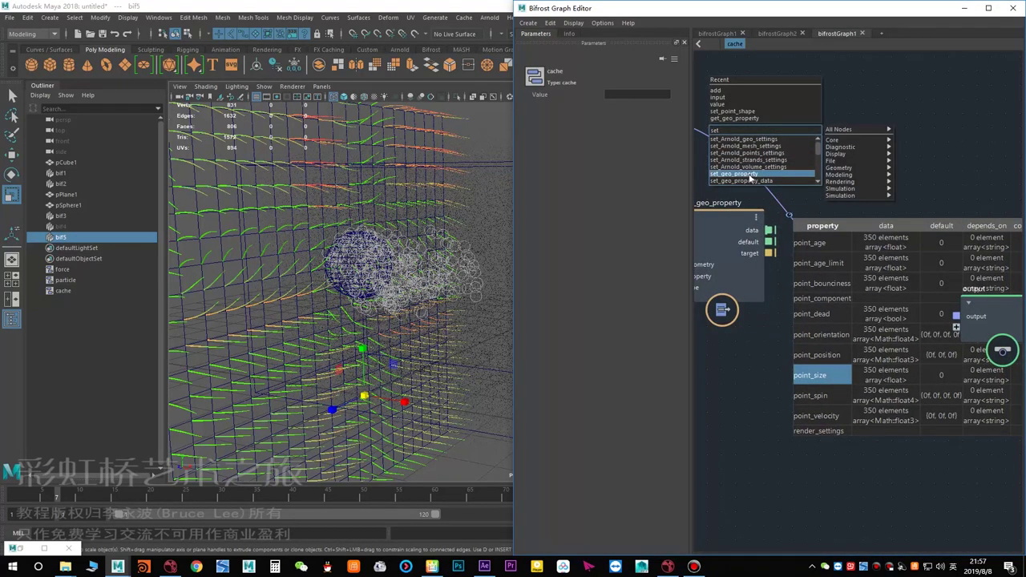
{"action": "left_click", "coordinate": [746, 180]}
{"action": "left_click_drag", "start_coordinate": [816, 152], "coordinate": [924, 153]}
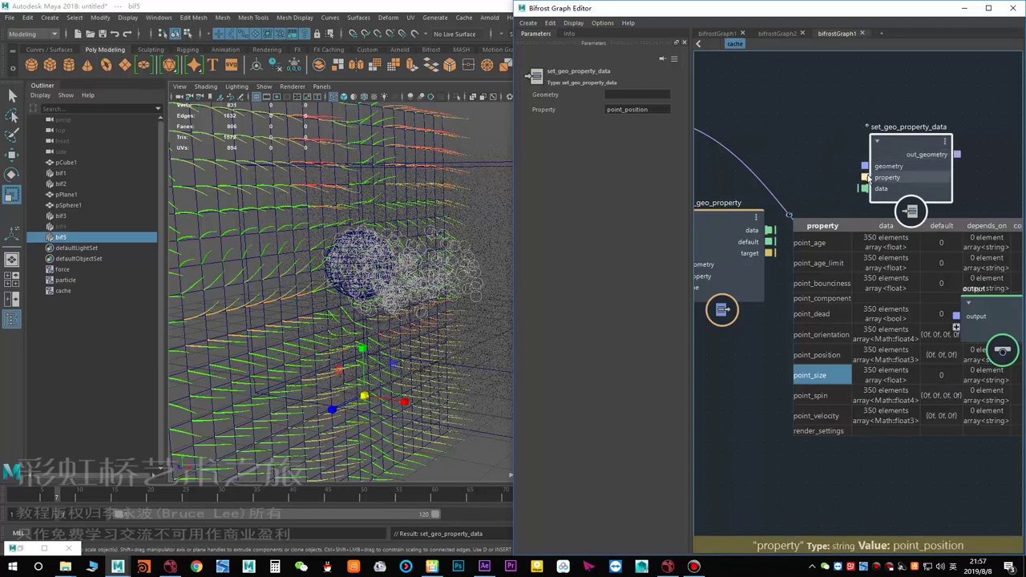
Connect data of get_geo_property to set_geo_property_data's data port, and out_points of set_point_shape to its geometry port.
{"action": "middle_click_drag", "start_coordinate": [809, 157], "coordinate": [846, 161], "text": "alt"}
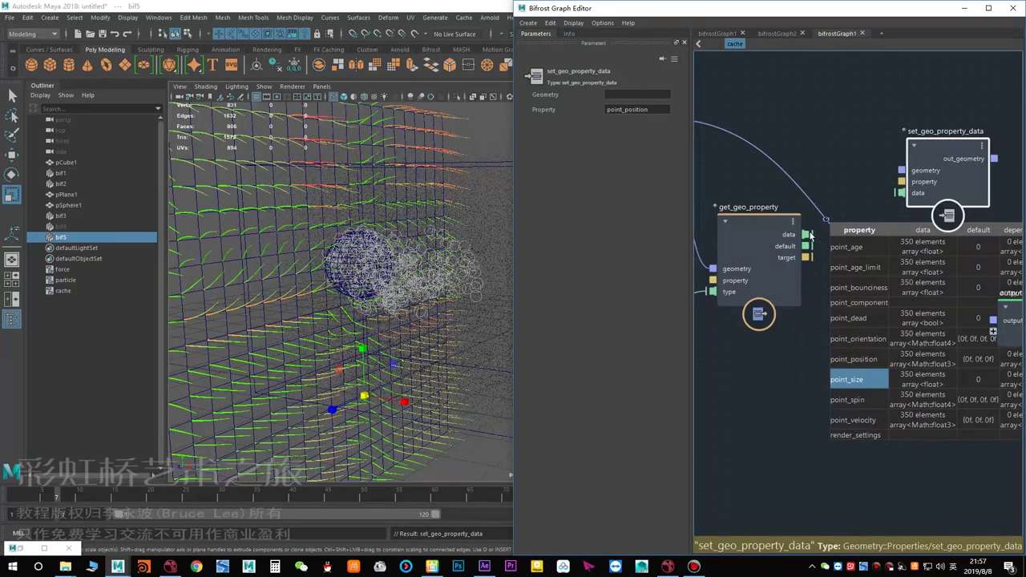
{"action": "left_click_drag", "start_coordinate": [811, 234], "coordinate": [902, 194]}
{"action": "mouse_move", "coordinate": [843, 154]}
{"action": "middle_mouse_down", "text": "alt"}
{"action": "mouse_move", "coordinate": [870, 115]}
{"action": "mouse_move", "coordinate": [838, 163]}
{"action": "middle_mouse_up", "text": "alt"}
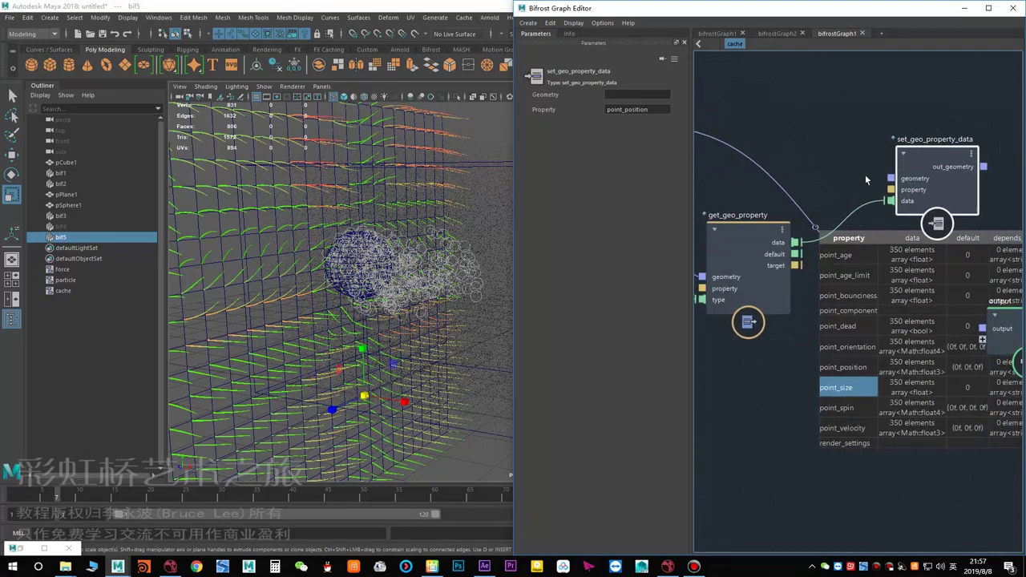
{"action": "left_click_drag", "start_coordinate": [890, 179], "coordinate": [762, 145]}
{"action": "middle_click_drag", "start_coordinate": [761, 145], "coordinate": [887, 190], "text": "alt"}
{"action": "left_click_drag", "start_coordinate": [888, 190], "coordinate": [775, 174]}
{"action": "middle_click_drag", "start_coordinate": [947, 204], "coordinate": [845, 168], "text": "alt"}
Copy the property name from get_geo_property and set the Property of set_geo_property_data to point_size.
{"action": "left_click", "coordinate": [751, 228]}
{"action": "double_click", "coordinate": [649, 107]}
{"action": "key", "text": "ctrl+c"}
{"action": "left_click", "coordinate": [951, 148]}
{"action": "left_click", "coordinate": [648, 110]}
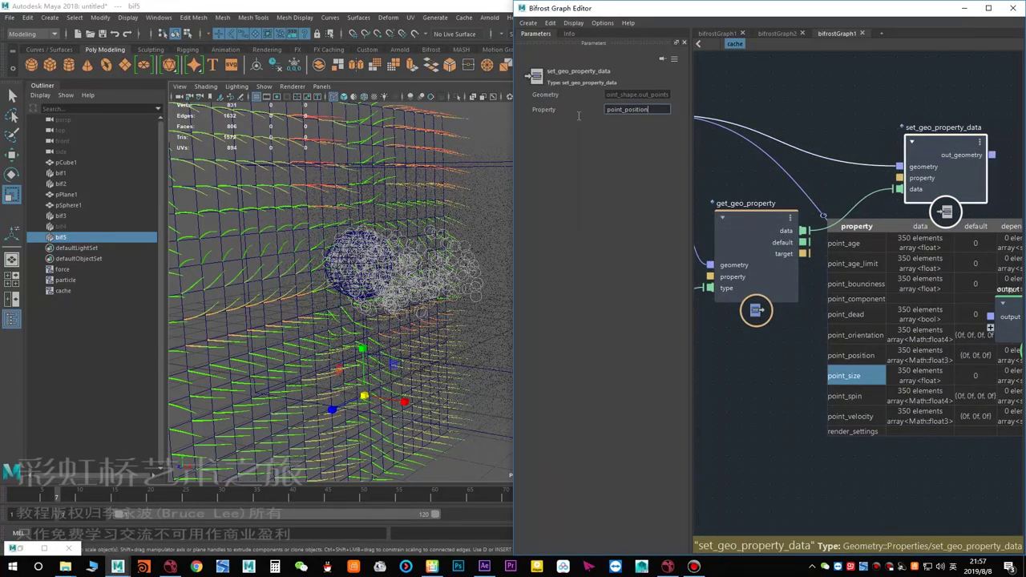
{"action": "double_click", "coordinate": [647, 111]}
{"action": "key", "text": "ctrl+v"}
{"action": "left_click", "coordinate": [851, 106]}
Connect out_geometry of set_geo_property_data to the output node and nudge the set_geo_property_data node aside.
{"action": "middle_click_drag", "start_coordinate": [873, 115], "coordinate": [778, 75], "text": "alt"}
{"action": "left_click", "coordinate": [853, 109]}
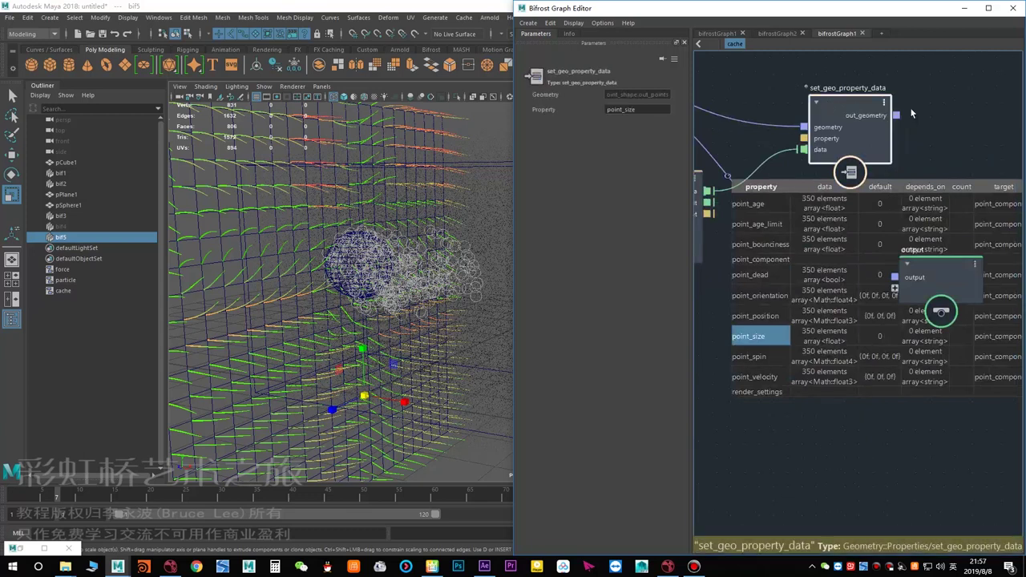
{"action": "middle_click_drag", "start_coordinate": [911, 114], "coordinate": [825, 121]}
{"action": "left_click_drag", "start_coordinate": [809, 114], "coordinate": [1012, 317]}
{"action": "middle_click_drag", "start_coordinate": [801, 261], "coordinate": [930, 282]}
{"action": "scroll", "coordinate": [931, 280], "scroll_direction": "down", "scroll_amount": 2}
{"action": "left_click_drag", "start_coordinate": [938, 165], "coordinate": [952, 169]}
{"action": "middle_click_drag", "start_coordinate": [861, 255], "coordinate": [836, 263]}
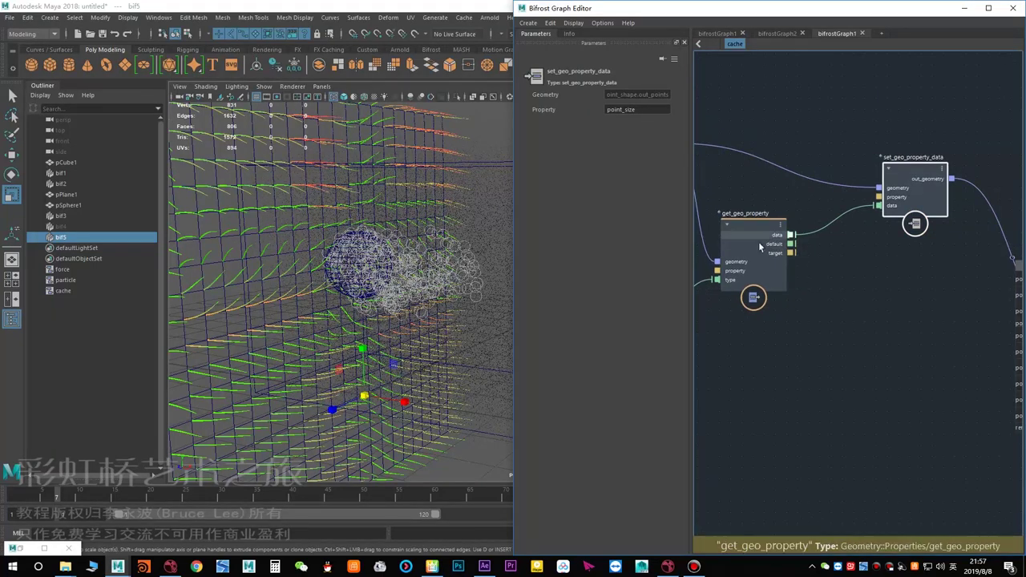
Make room beside get_geo_property, add a multiply node and feed it from get_geo_property's data port.
{"action": "left_click_drag", "start_coordinate": [758, 243], "coordinate": [719, 262]}
{"action": "middle_click_drag", "start_coordinate": [807, 277], "coordinate": [832, 274]}
{"action": "left_click", "coordinate": [828, 275]}
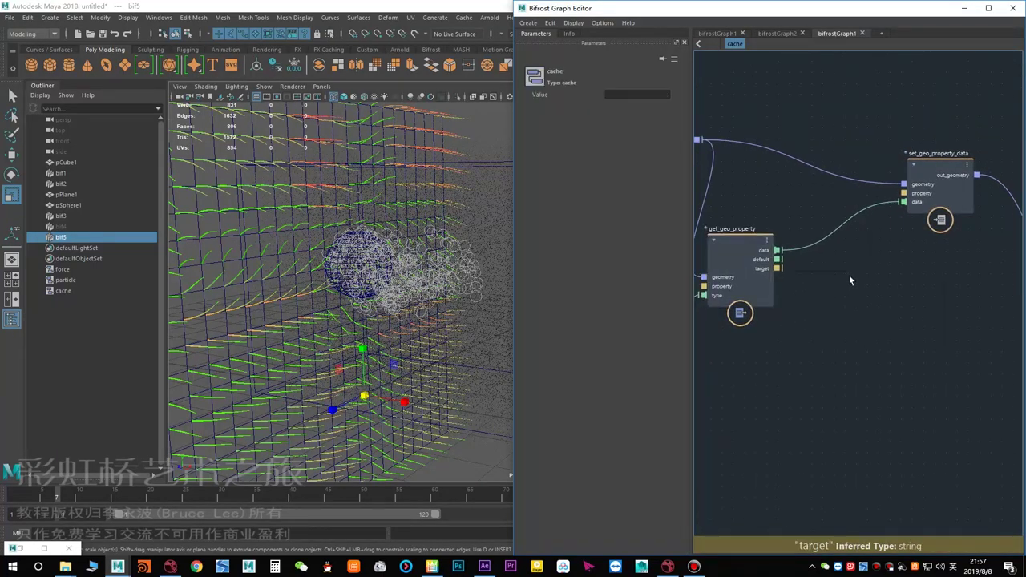
{"action": "key", "text": "Tab"}
{"action": "type", "text": "*"}
{"action": "key", "text": "Return"}
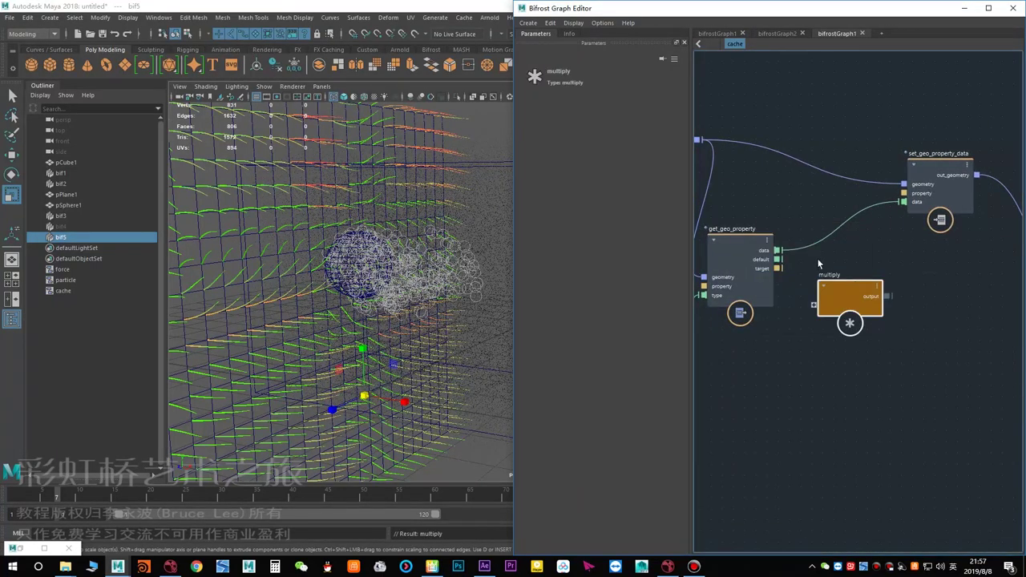
{"action": "left_click_drag", "start_coordinate": [777, 250], "coordinate": [821, 305]}
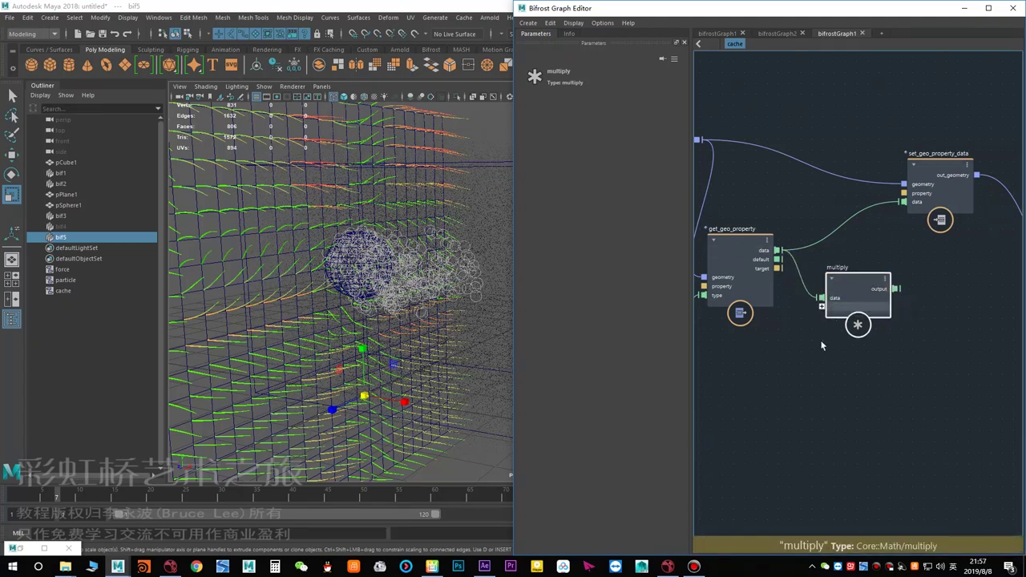
Feed multiply from a new value node typed as single float, and connect multiply's output to set_geo_property_data's data port.
{"action": "key", "text": "v"}
{"action": "left_click_drag", "start_coordinate": [748, 346], "coordinate": [757, 389]}
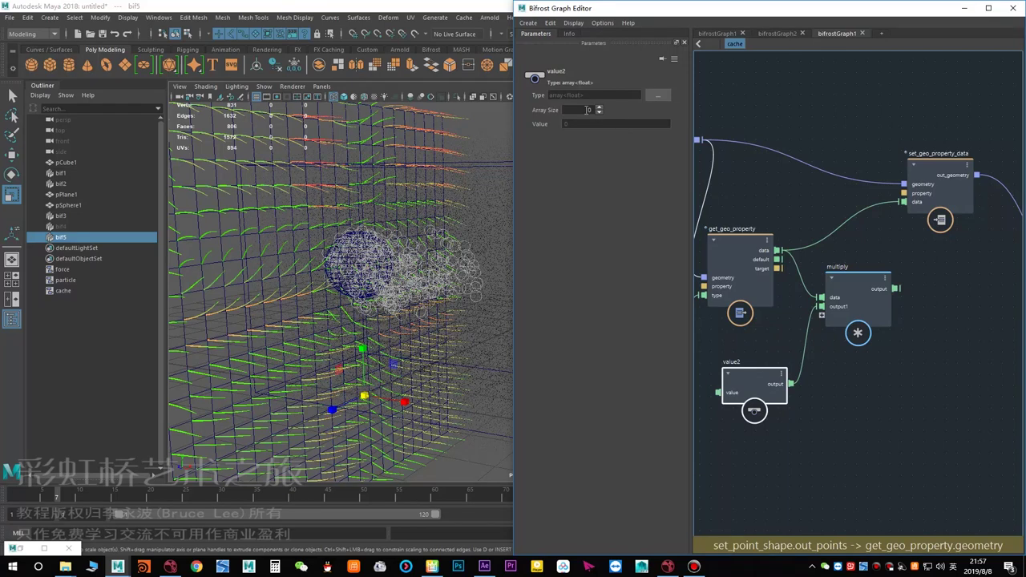
{"action": "left_click", "coordinate": [657, 94]}
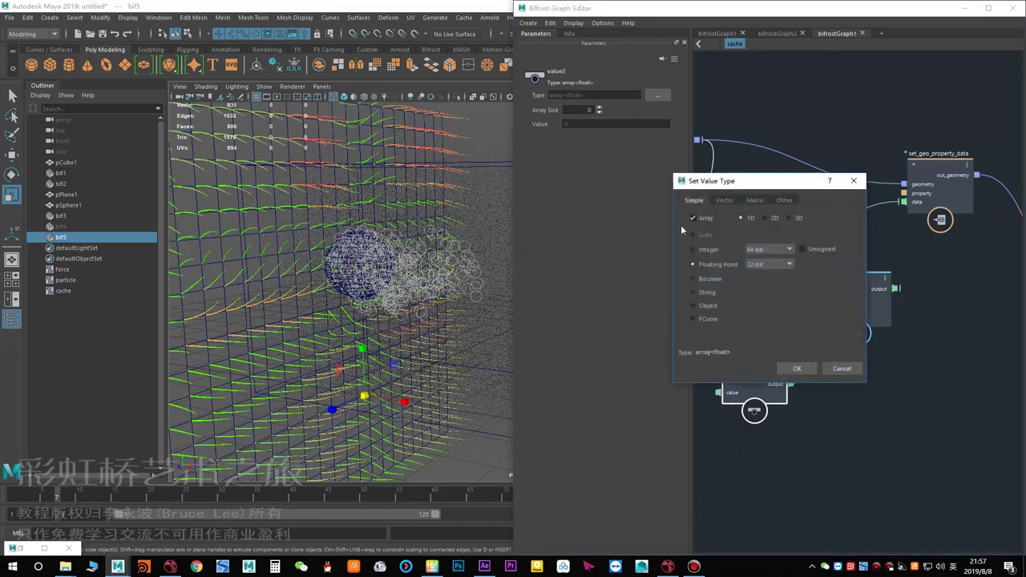
{"action": "left_click", "coordinate": [798, 368]}
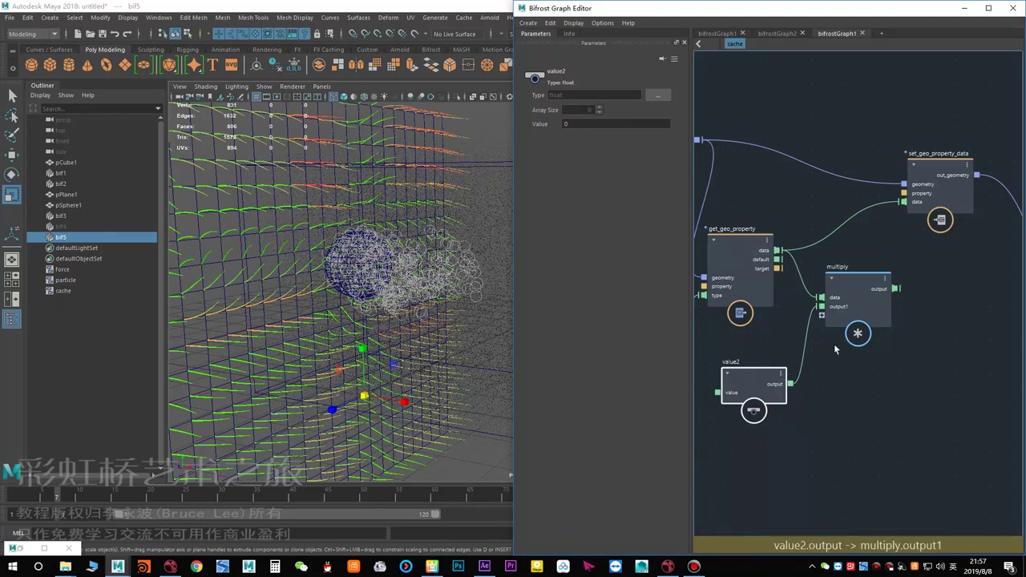
{"action": "left_click_drag", "start_coordinate": [896, 288], "coordinate": [903, 201]}
Test the point size multiplier in value2 with 10 and set it back to 1.
{"action": "double_click", "coordinate": [580, 126]}
{"action": "key", "text": "Return"}
{"action": "key", "text": "Return"}
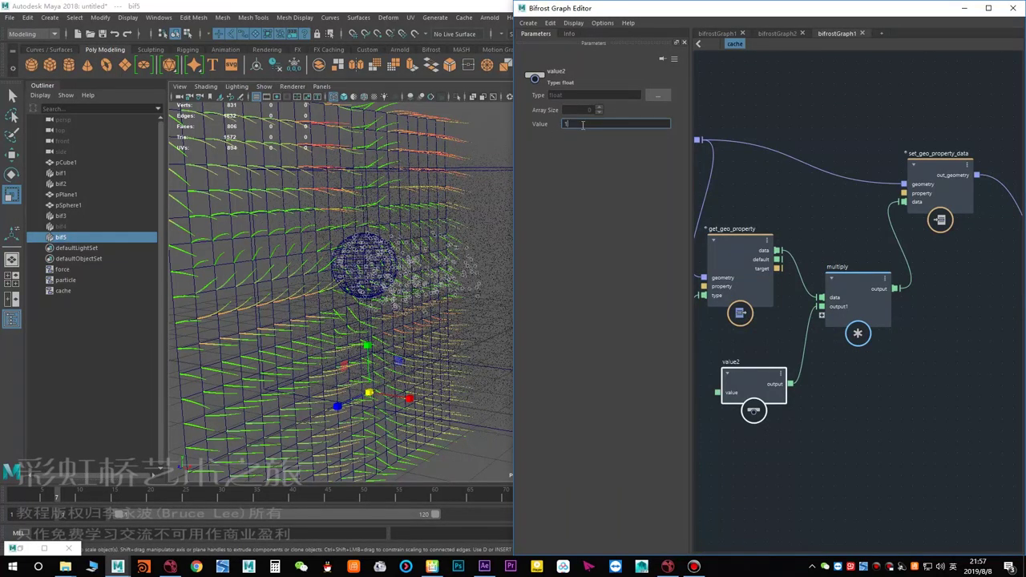
{"action": "key", "text": "Return"}
{"action": "left_click_drag", "start_coordinate": [582, 126], "coordinate": [547, 127]}
{"action": "type", "text": "10"}
{"action": "key", "text": "Return"}
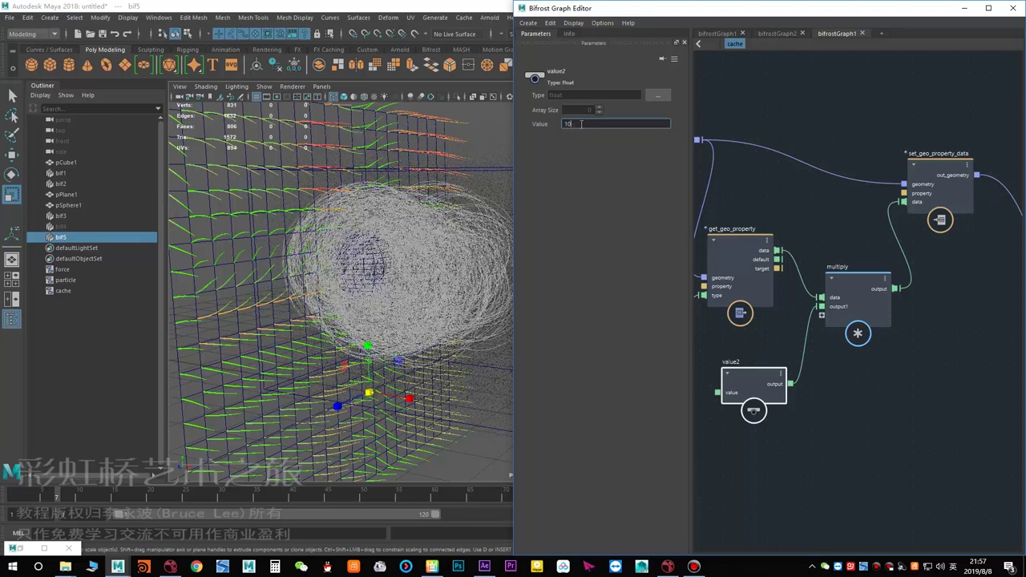
{"action": "key", "text": "Return"}
{"action": "left_click", "coordinate": [823, 219]}
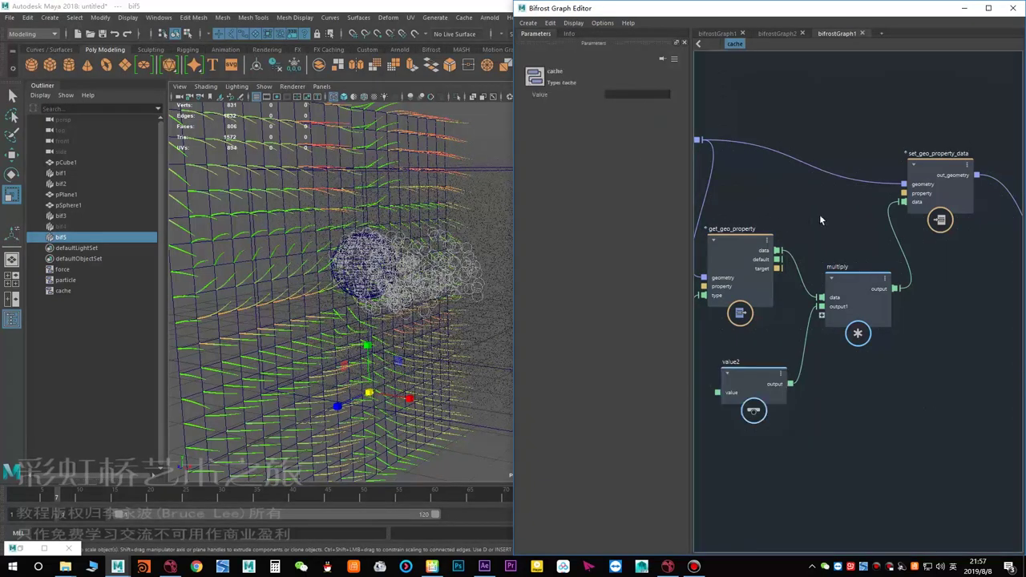
Set the value of value2 to 0.
{"action": "middle_click_drag", "start_coordinate": [441, 242], "coordinate": [405, 240], "text": "alt"}
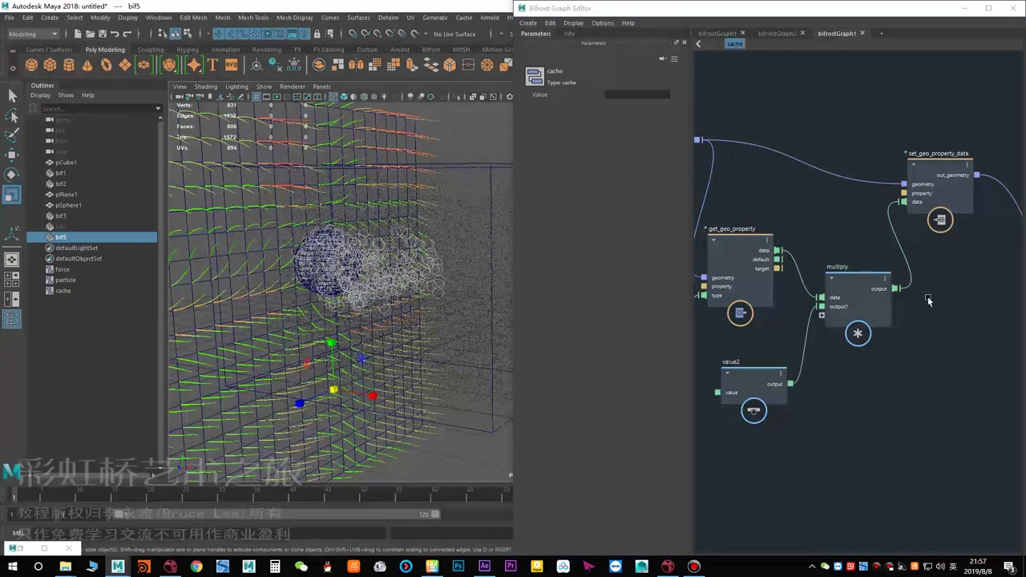
{"action": "middle_click_drag", "start_coordinate": [856, 251], "coordinate": [855, 233]}
{"action": "left_click", "coordinate": [755, 371]}
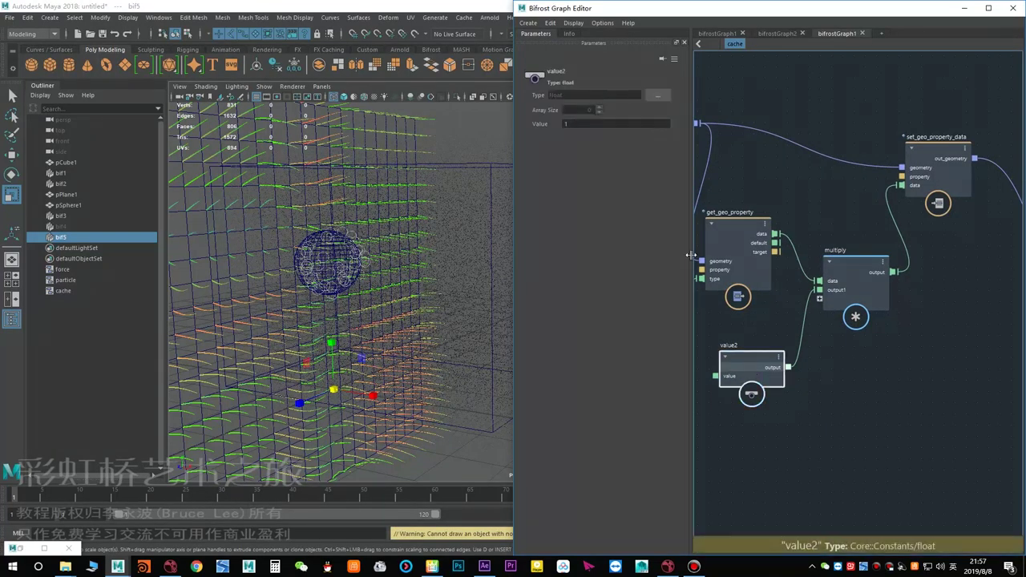
{"action": "left_click", "coordinate": [577, 124]}
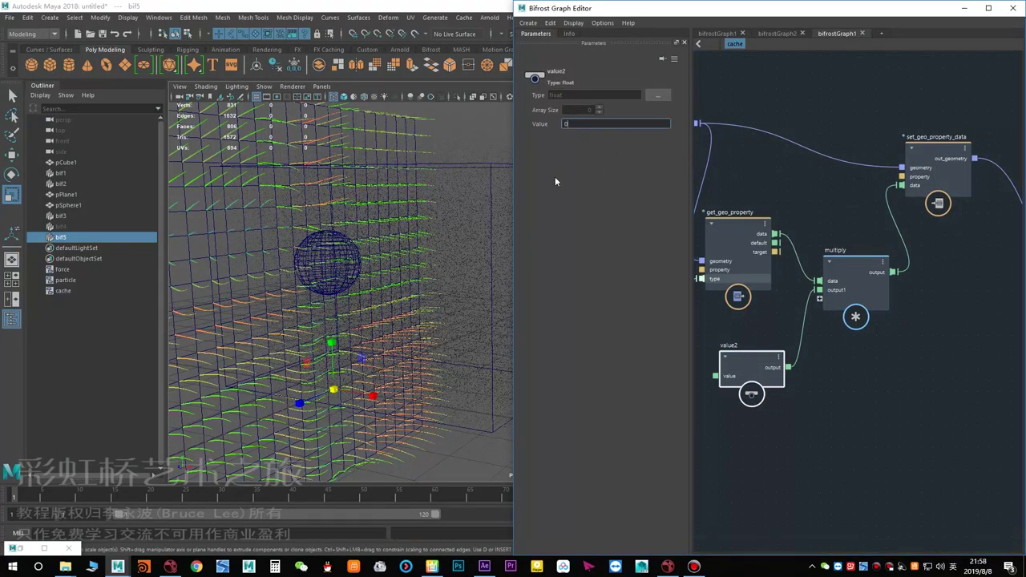
{"action": "middle_click_drag", "start_coordinate": [424, 242], "coordinate": [450, 255], "text": "alt"}
{"action": "left_click", "coordinate": [844, 349]}
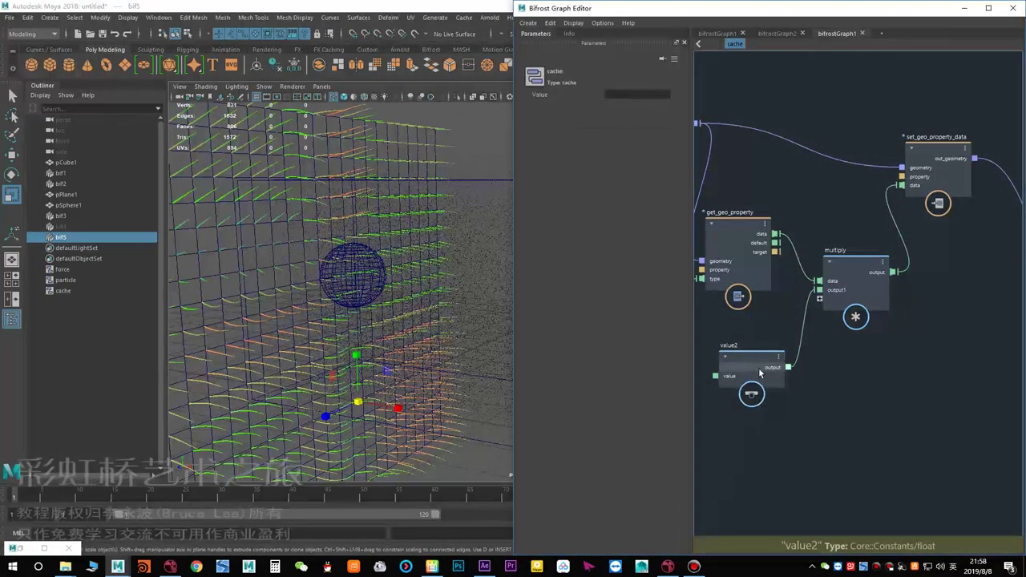
Space out the value2, multiply and set_geo_property_data nodes slightly.
{"action": "left_click_drag", "start_coordinate": [759, 366], "coordinate": [761, 380]}
{"action": "left_click_drag", "start_coordinate": [838, 268], "coordinate": [832, 271]}
{"action": "left_click_drag", "start_coordinate": [952, 177], "coordinate": [959, 175]}
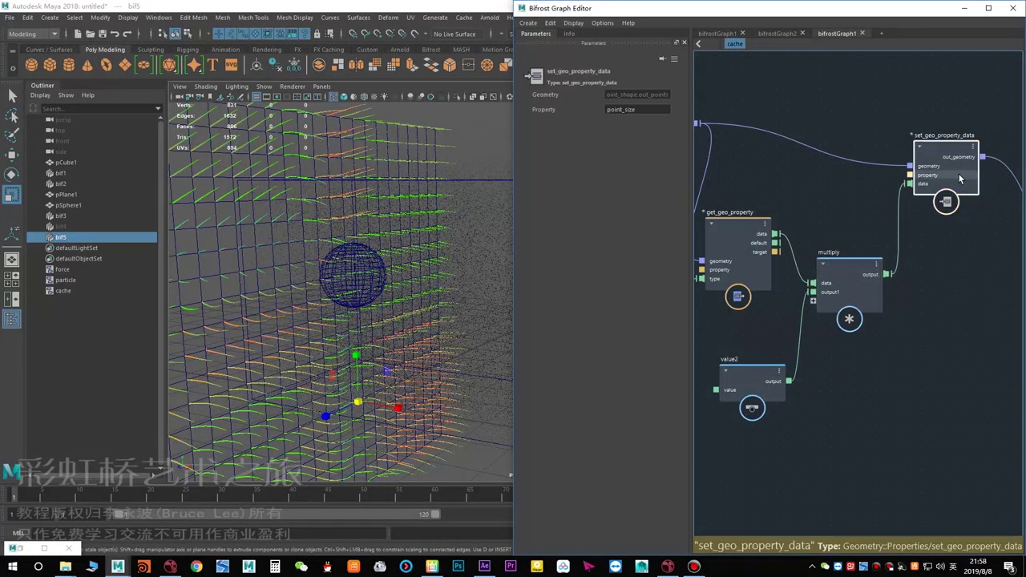
Try 0.3 and 0.5 as the multiplier in value2, and settle on 1.
{"action": "left_click", "coordinate": [743, 386]}
{"action": "left_click_drag", "start_coordinate": [591, 122], "coordinate": [547, 128]}
{"action": "type", "text": "0.3"}
{"action": "type", "text": "0.5"}
{"action": "type", "text": "1"}
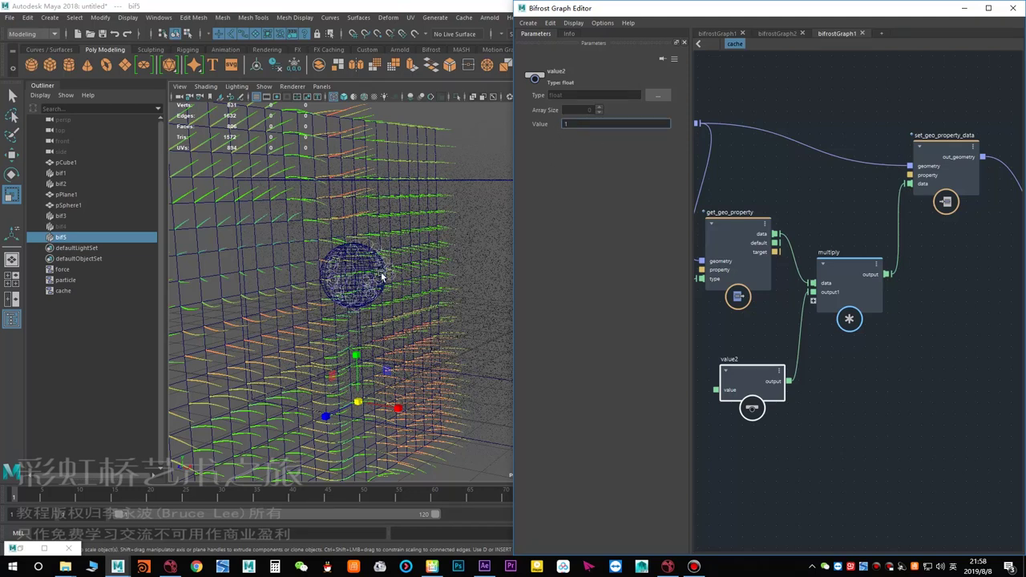
{"action": "left_click_drag", "start_coordinate": [381, 277], "coordinate": [394, 273], "text": "alt"}
Expose value2's value port as a new port on the input node and move the input node clear of the value node.
{"action": "middle_click_drag", "start_coordinate": [793, 326], "coordinate": [876, 304], "text": "alt"}
{"action": "left_click", "coordinate": [798, 367]}
{"action": "middle_click_drag", "start_coordinate": [760, 366], "coordinate": [884, 367], "text": "alt"}
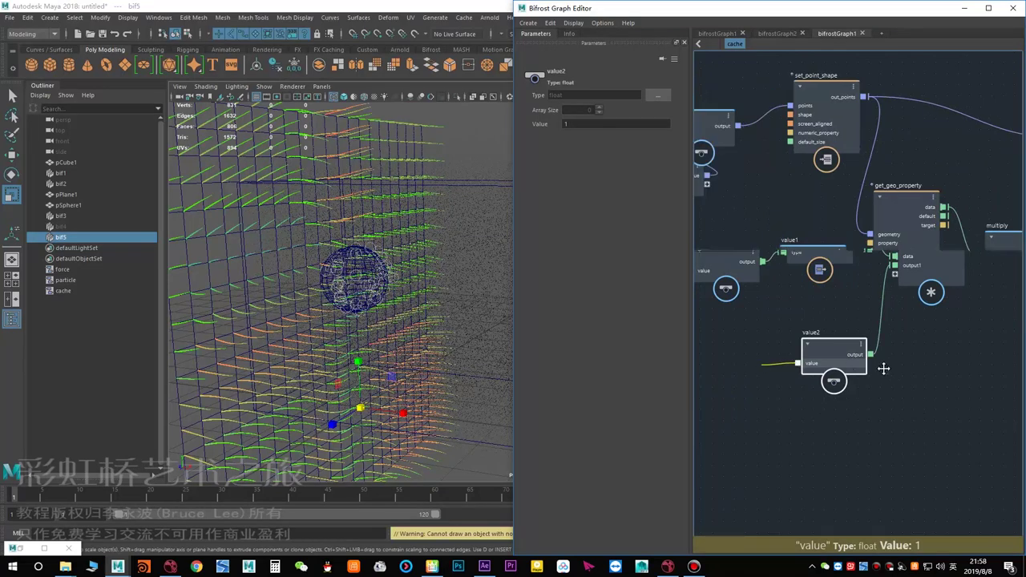
{"action": "middle_click_drag", "start_coordinate": [776, 216], "coordinate": [872, 222], "text": "alt"}
{"action": "left_click", "coordinate": [839, 196]}
{"action": "left_click", "coordinate": [785, 199]}
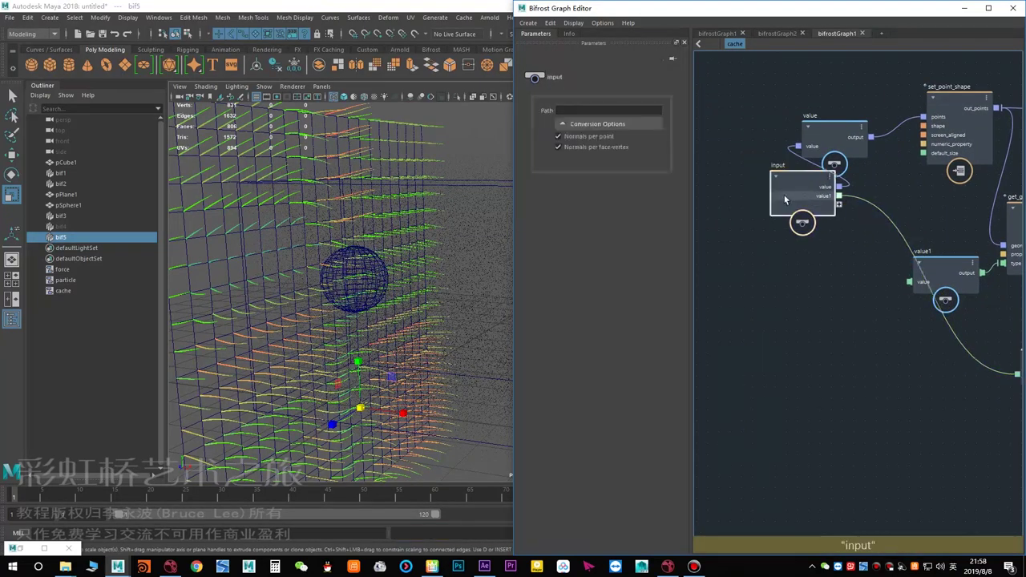
{"action": "left_click_drag", "start_coordinate": [785, 200], "coordinate": [709, 206]}
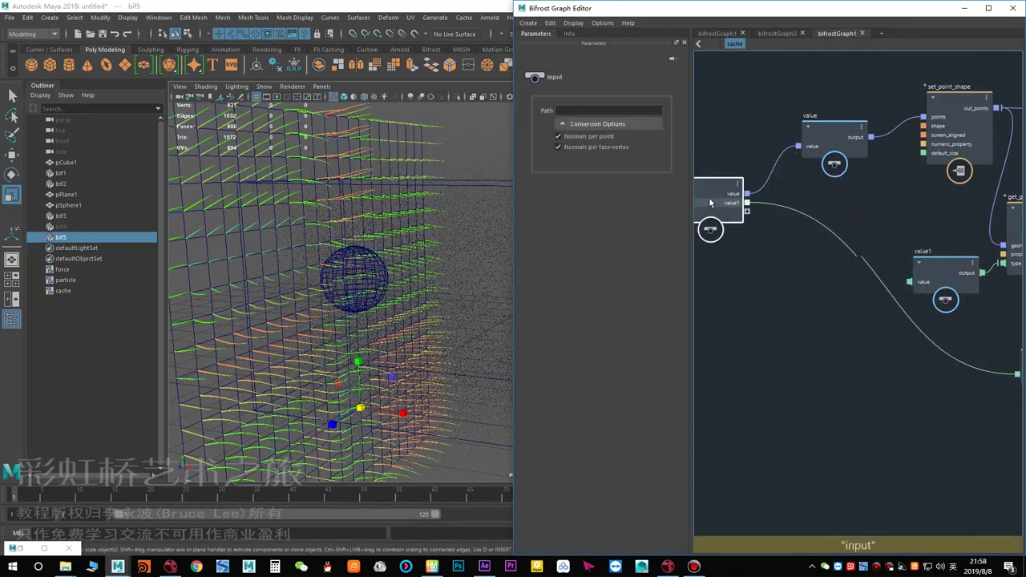
{"action": "left_click", "coordinate": [771, 290]}
{"action": "middle_click_drag", "start_coordinate": [800, 332], "coordinate": [796, 305], "text": "alt"}
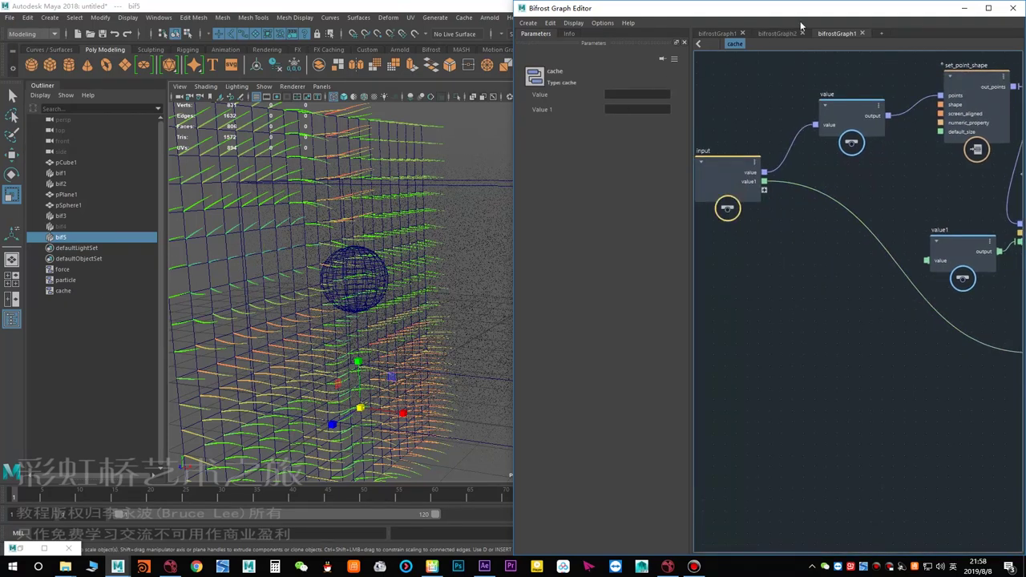
Switch to bifrostGraph2 and expand the Spawning Properties ports on the source_particles node.
{"action": "left_click", "coordinate": [777, 34]}
{"action": "scroll", "coordinate": [760, 262], "scroll_direction": "up", "scroll_amount": 8}
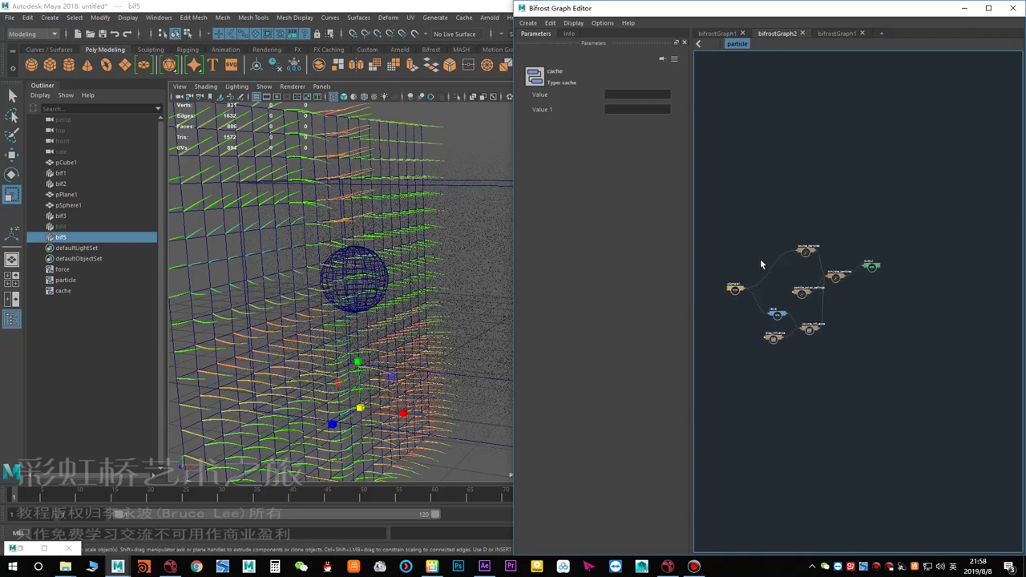
{"action": "middle_click_drag", "start_coordinate": [780, 228], "coordinate": [819, 149], "text": "alt"}
{"action": "scroll", "coordinate": [819, 264], "scroll_direction": "up", "scroll_amount": 4}
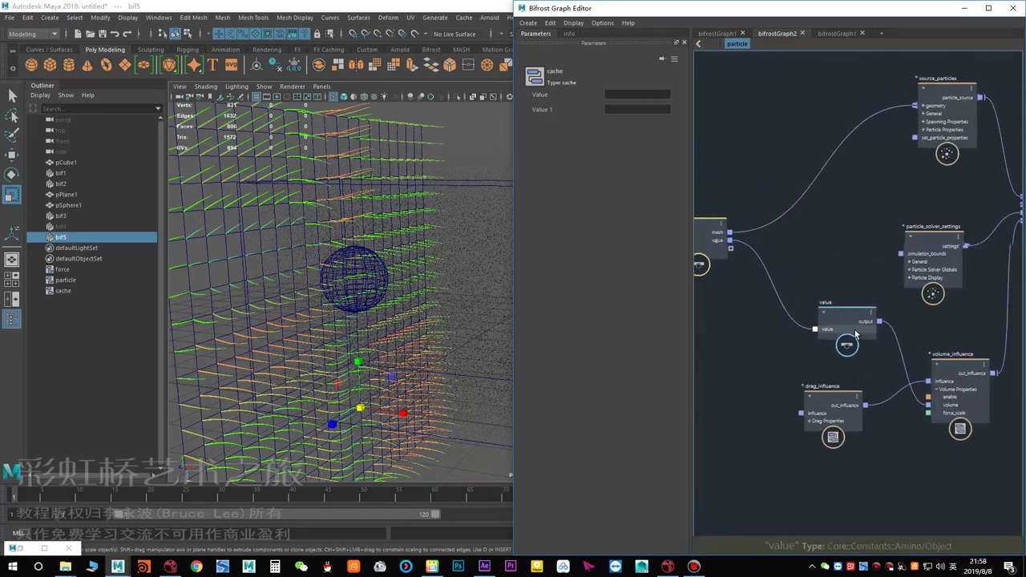
{"action": "left_click", "coordinate": [856, 327]}
{"action": "middle_click_drag", "start_coordinate": [851, 271], "coordinate": [790, 249], "text": "alt"}
{"action": "left_click", "coordinate": [862, 217]}
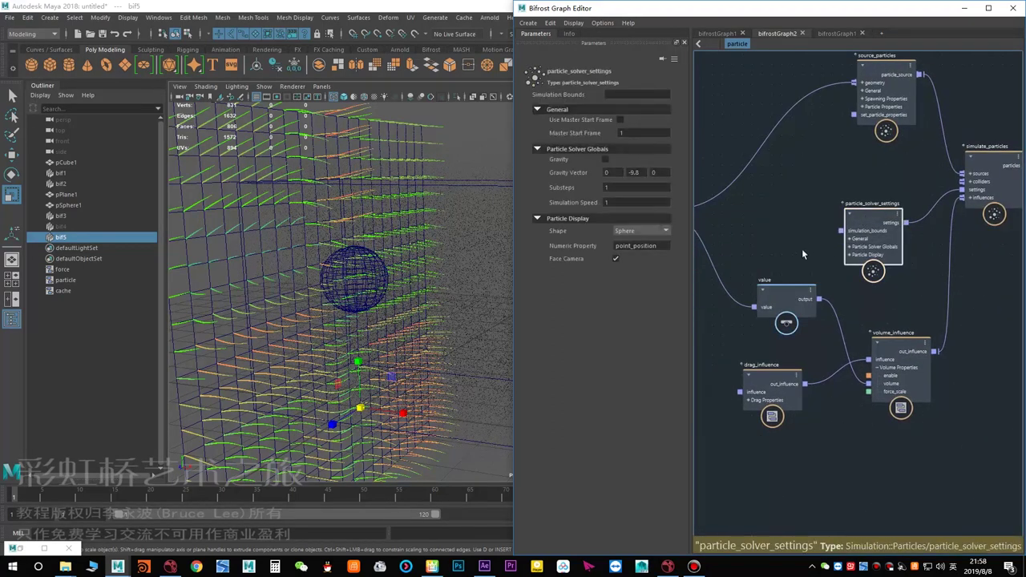
{"action": "scroll", "coordinate": [827, 225], "scroll_direction": "up", "scroll_amount": 3}
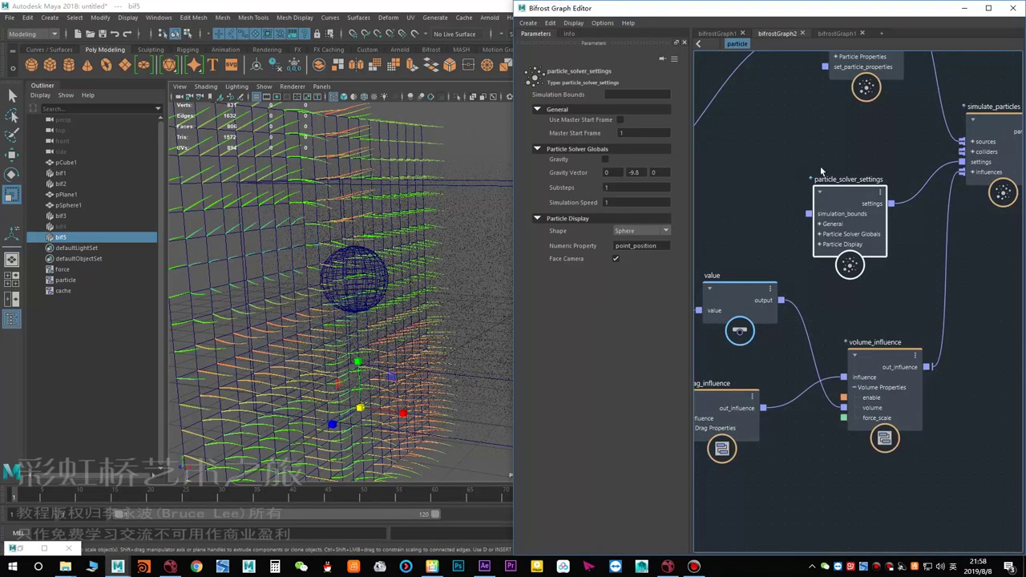
{"action": "middle_click_drag", "start_coordinate": [803, 291], "coordinate": [775, 519], "text": "alt"}
{"action": "left_click", "coordinate": [832, 231]}
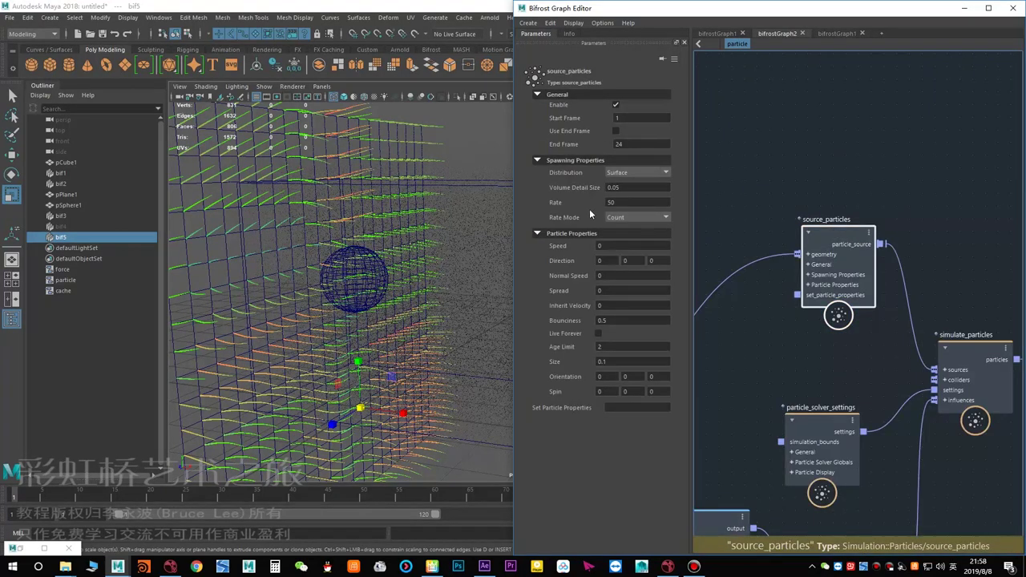
{"action": "left_click", "coordinate": [809, 274]}
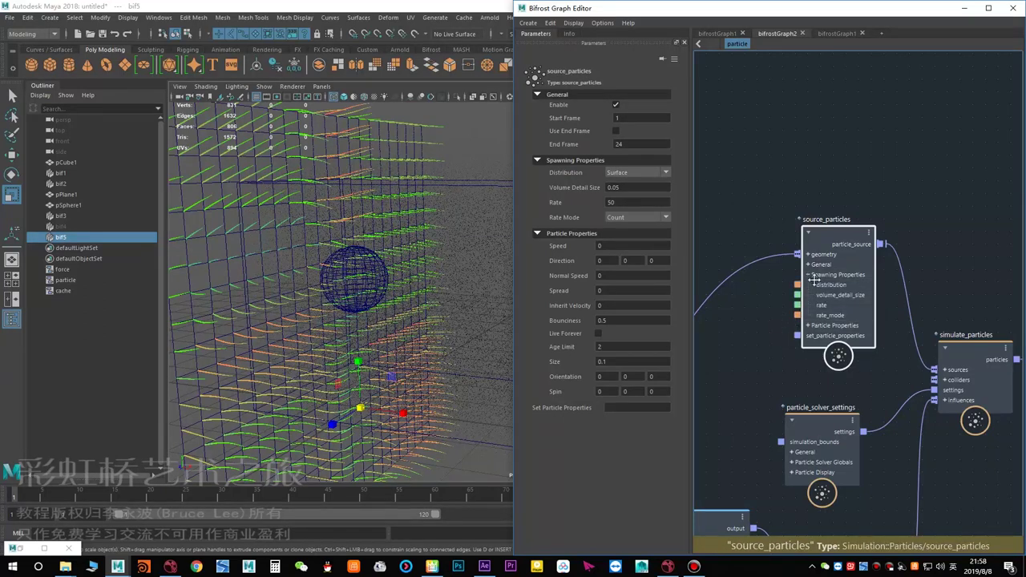
Expose the source_particles rate port as a new port on the pSphere1 input node.
{"action": "middle_click_drag", "start_coordinate": [784, 330], "coordinate": [822, 261], "text": "alt"}
{"action": "left_click", "coordinate": [835, 236]}
{"action": "middle_click_drag", "start_coordinate": [772, 341], "coordinate": [968, 243], "text": "alt"}
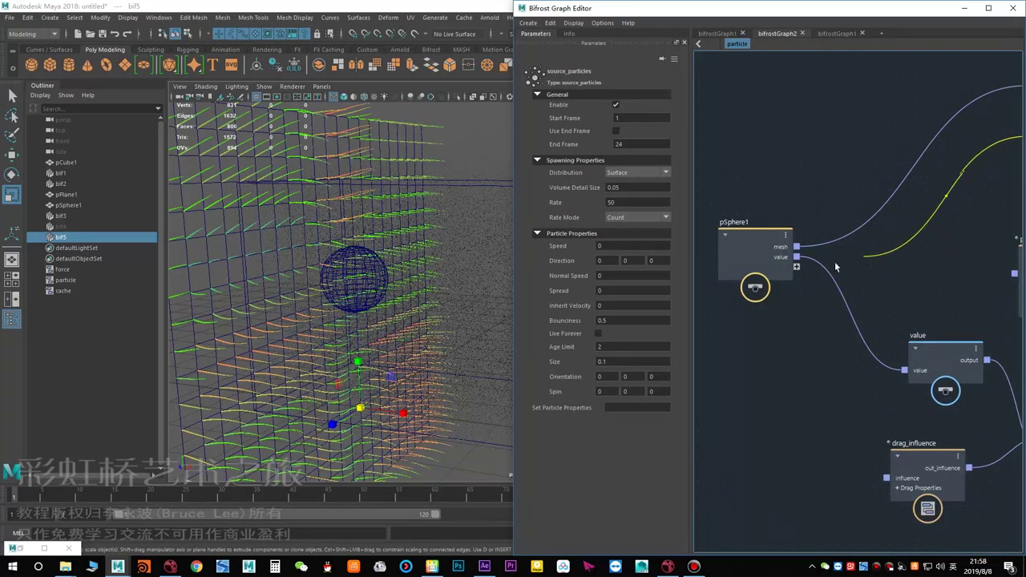
{"action": "left_click", "coordinate": [912, 253]}
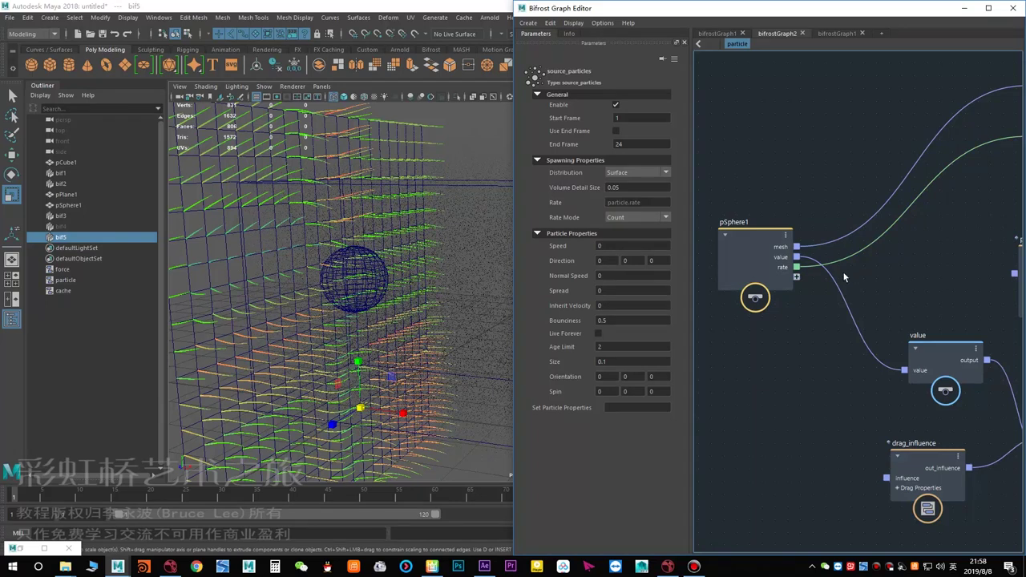
Expand Drag Properties on the drag_influence node and expose its drag port as a new port on the pSphere1 input node.
{"action": "middle_click_drag", "start_coordinate": [908, 249], "coordinate": [792, 245], "text": "alt"}
{"action": "scroll", "coordinate": [811, 271], "scroll_direction": "down", "scroll_amount": 2}
{"action": "scroll", "coordinate": [816, 251], "scroll_direction": "up", "scroll_amount": 2}
{"action": "left_click_drag", "start_coordinate": [884, 243], "coordinate": [909, 241]}
{"action": "middle_click_drag", "start_coordinate": [825, 302], "coordinate": [855, 297], "text": "alt"}
{"action": "scroll", "coordinate": [864, 330], "scroll_direction": "up", "scroll_amount": 1}
{"action": "scroll", "coordinate": [865, 328], "scroll_direction": "up", "scroll_amount": 1}
{"action": "scroll", "coordinate": [865, 328], "scroll_direction": "down", "scroll_amount": 2}
{"action": "left_click", "coordinate": [792, 414]}
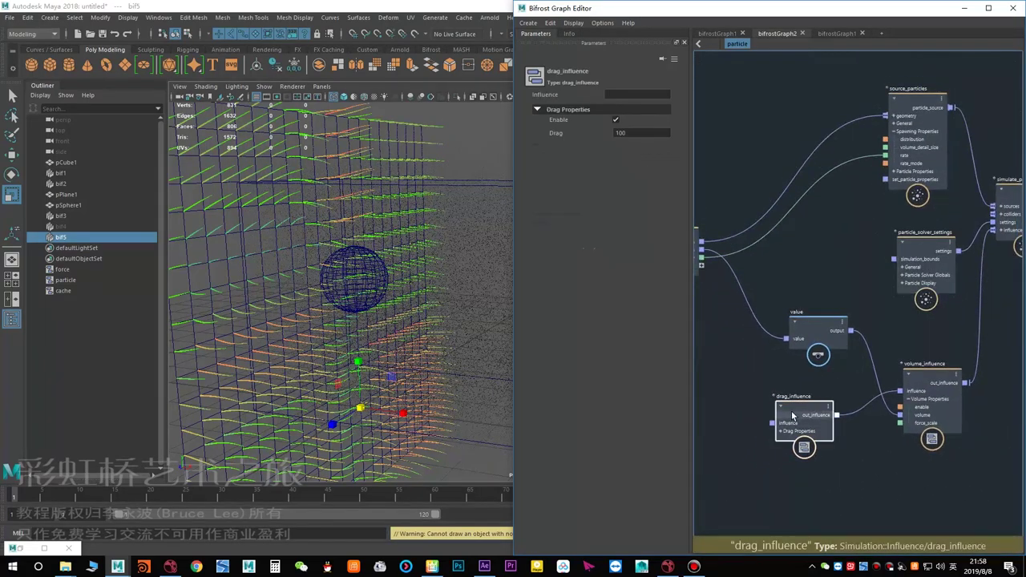
{"action": "scroll", "coordinate": [761, 432], "scroll_direction": "up", "scroll_amount": 3}
{"action": "left_click", "coordinate": [790, 431]}
{"action": "left_click_drag", "start_coordinate": [777, 453], "coordinate": [718, 334]}
{"action": "middle_click_drag", "start_coordinate": [718, 333], "coordinate": [846, 437], "text": "alt"}
{"action": "left_click", "coordinate": [805, 298]}
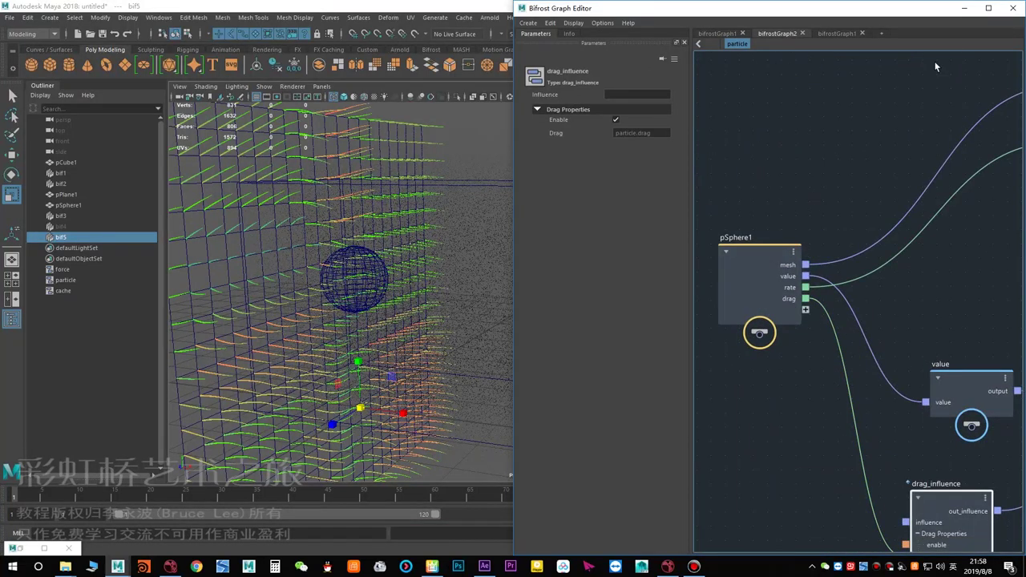
Minimize the Bifrost Graph Editor, check the force graph's attributes, and set the particle graph's Rate to 100.
{"action": "left_click", "coordinate": [964, 9]}
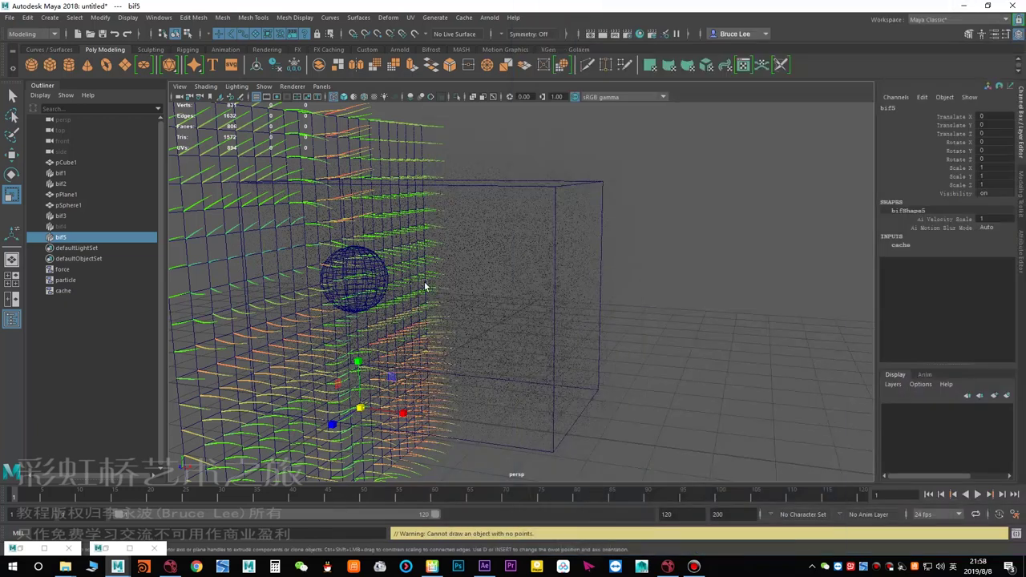
{"action": "middle_click_drag", "start_coordinate": [475, 287], "coordinate": [536, 294], "text": "alt"}
{"action": "key", "text": "w"}
{"action": "left_click_drag", "start_coordinate": [497, 291], "coordinate": [478, 291], "text": "alt"}
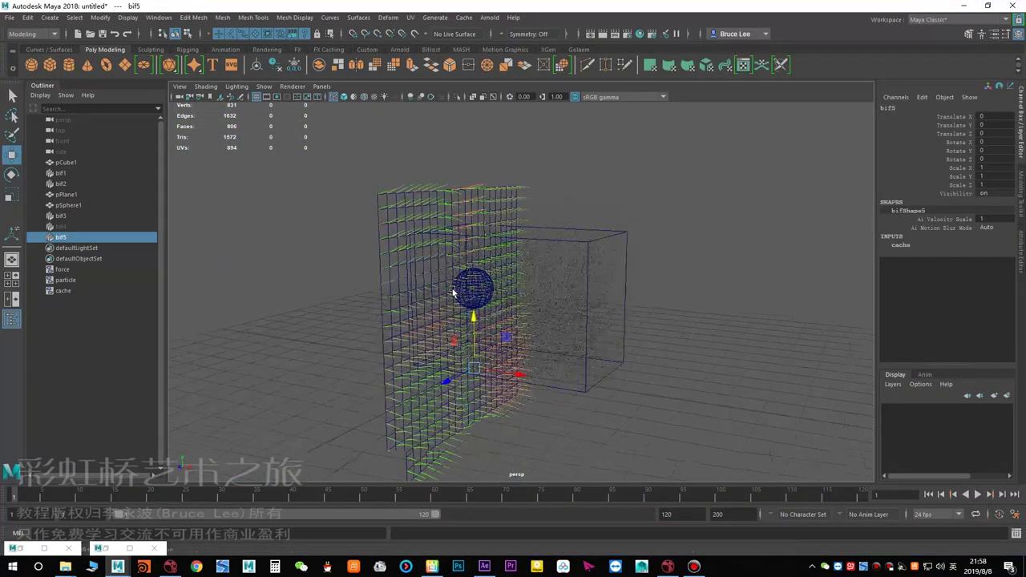
{"action": "left_click", "coordinate": [64, 270]}
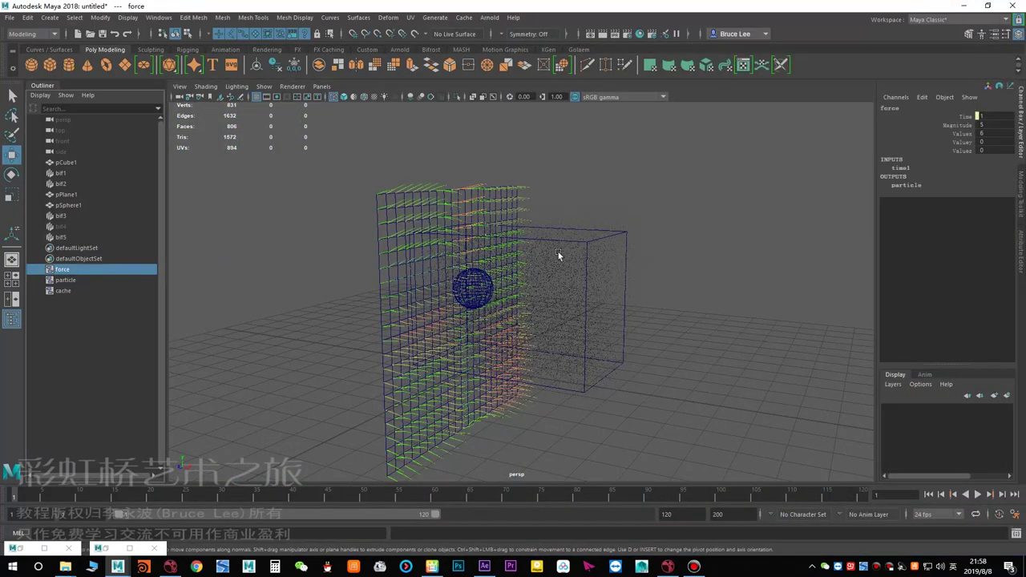
{"action": "right_click_drag", "start_coordinate": [417, 313], "coordinate": [501, 314], "text": "alt"}
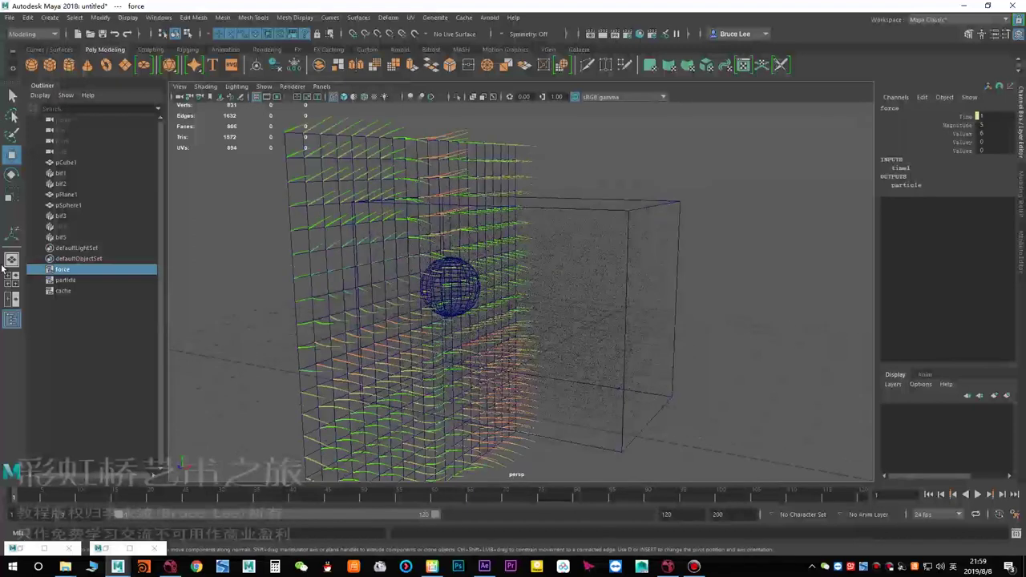
{"action": "left_click", "coordinate": [53, 281]}
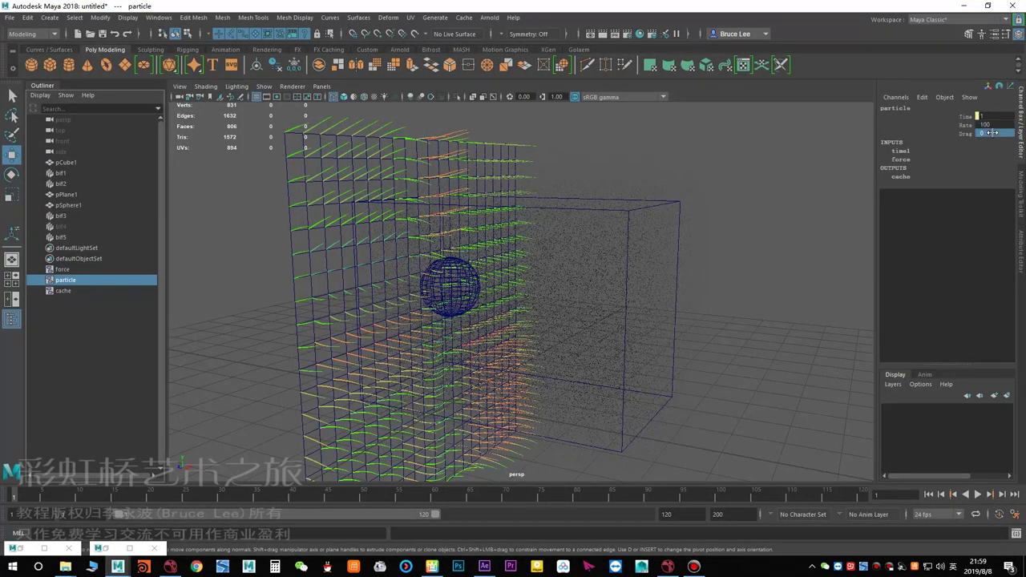
Set the cache graph's size multiplier Value to 1.
{"action": "left_click", "coordinate": [86, 291]}
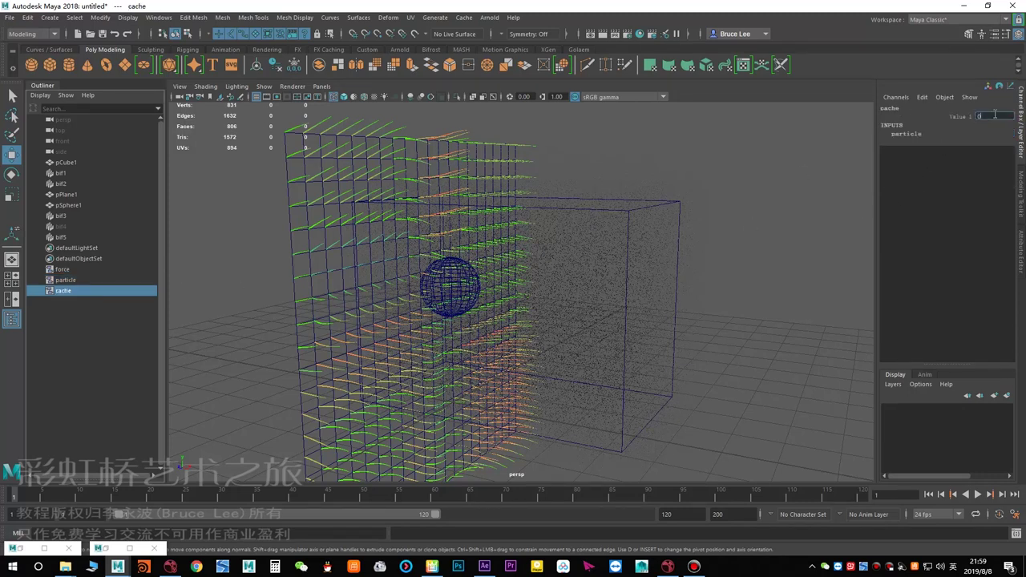
{"action": "type", "text": "1"}
{"action": "key", "text": "Return"}
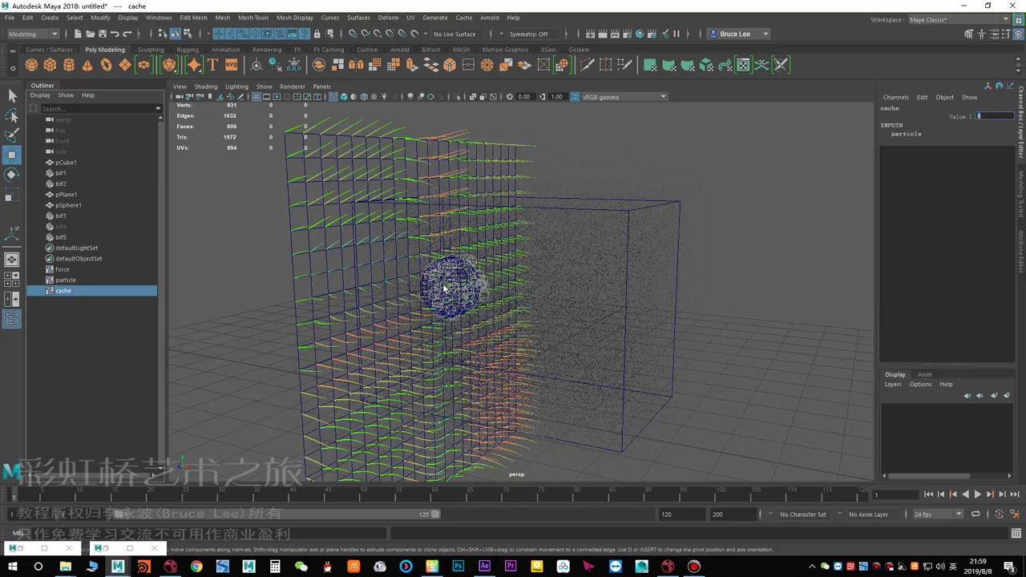
Play the simulation, stop it after a few frames and examine the scaled particles around the sphere.
{"action": "right_click_drag", "start_coordinate": [461, 284], "coordinate": [506, 286], "text": "alt"}
{"action": "left_click_drag", "start_coordinate": [396, 284], "coordinate": [407, 286], "text": "alt"}
{"action": "key", "text": "alt+v"}
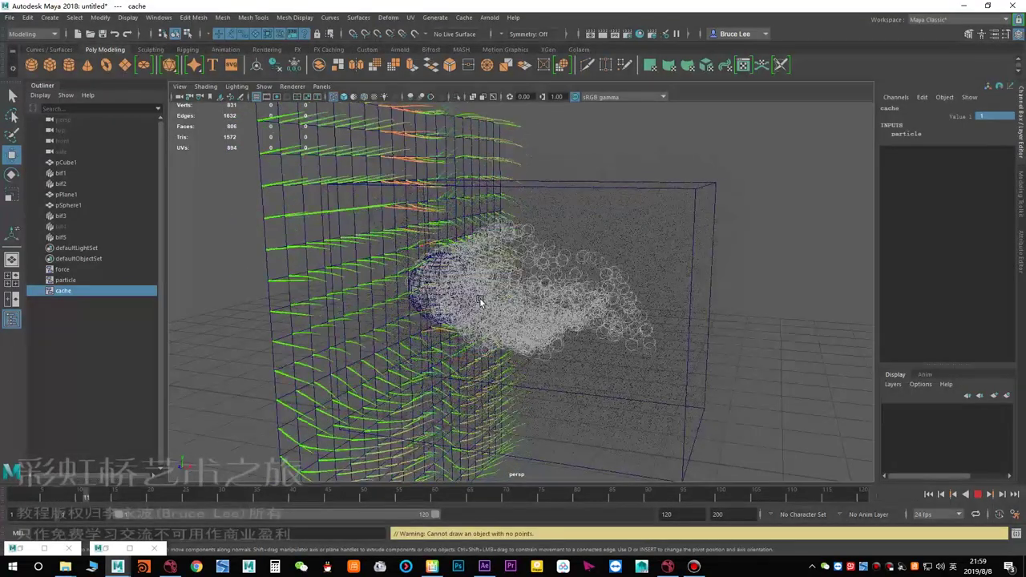
{"action": "key", "text": "Escape"}
{"action": "left_click_drag", "start_coordinate": [468, 267], "coordinate": [550, 261], "text": "alt"}
{"action": "middle_click_drag", "start_coordinate": [551, 261], "coordinate": [531, 277], "text": "alt"}
{"action": "scroll", "coordinate": [531, 277], "scroll_direction": "down", "scroll_amount": 1}
Set the force graph's Magnitude to 10.
{"action": "left_click", "coordinate": [89, 273]}
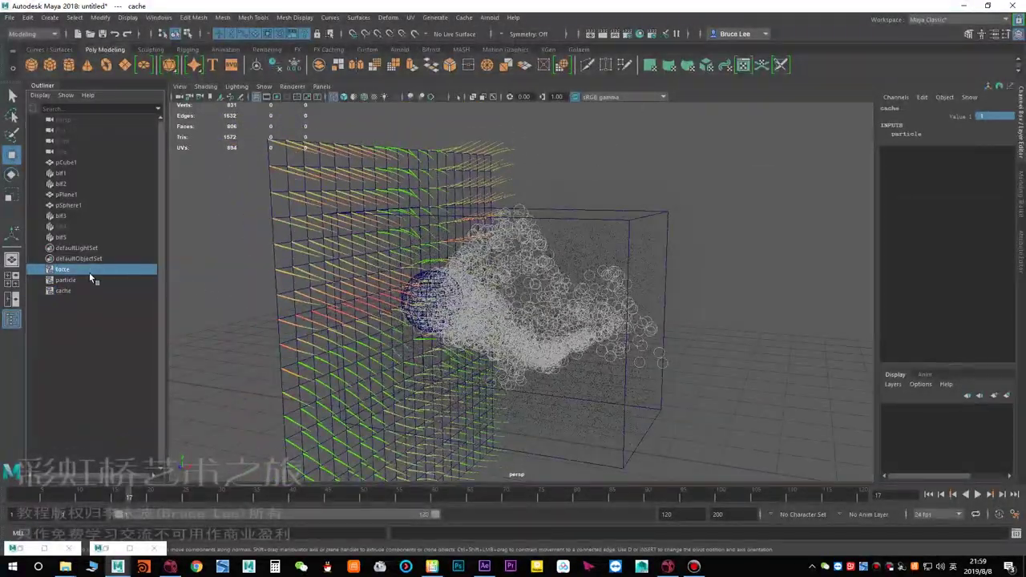
{"action": "right_click_drag", "start_coordinate": [593, 269], "coordinate": [760, 271], "text": "alt"}
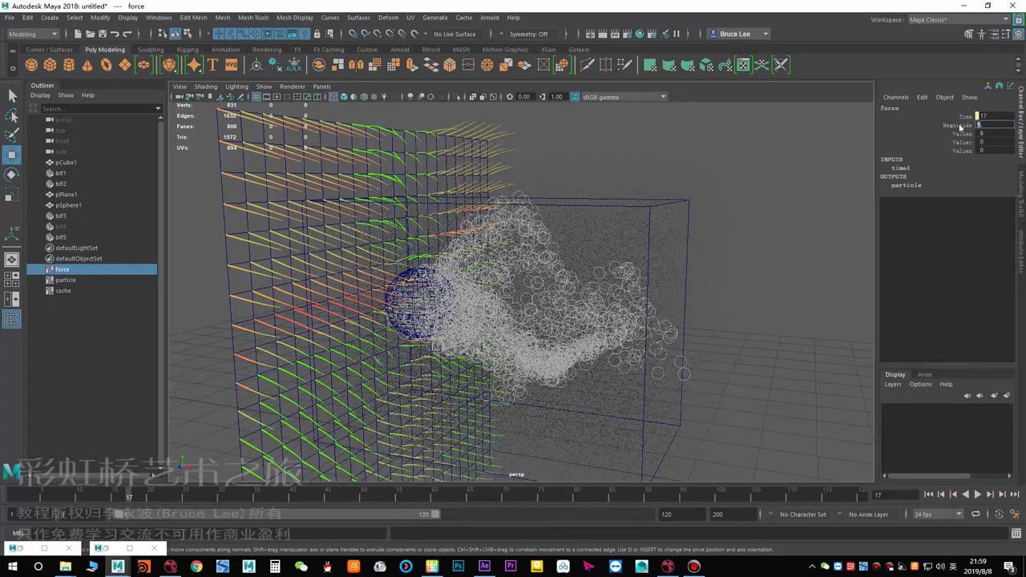
{"action": "key", "text": "Return"}
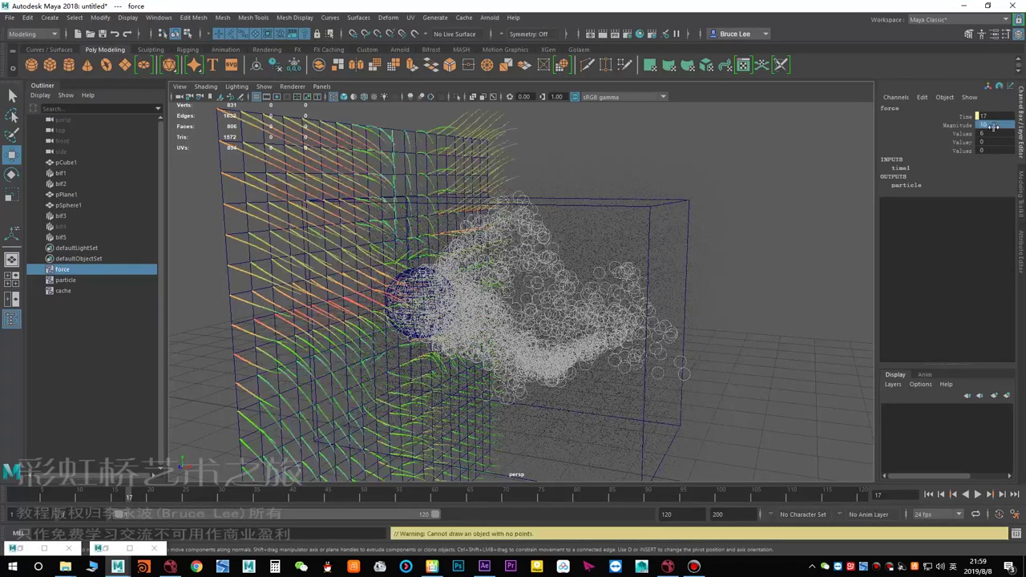
{"action": "left_click_drag", "start_coordinate": [602, 258], "coordinate": [600, 259], "text": "alt"}
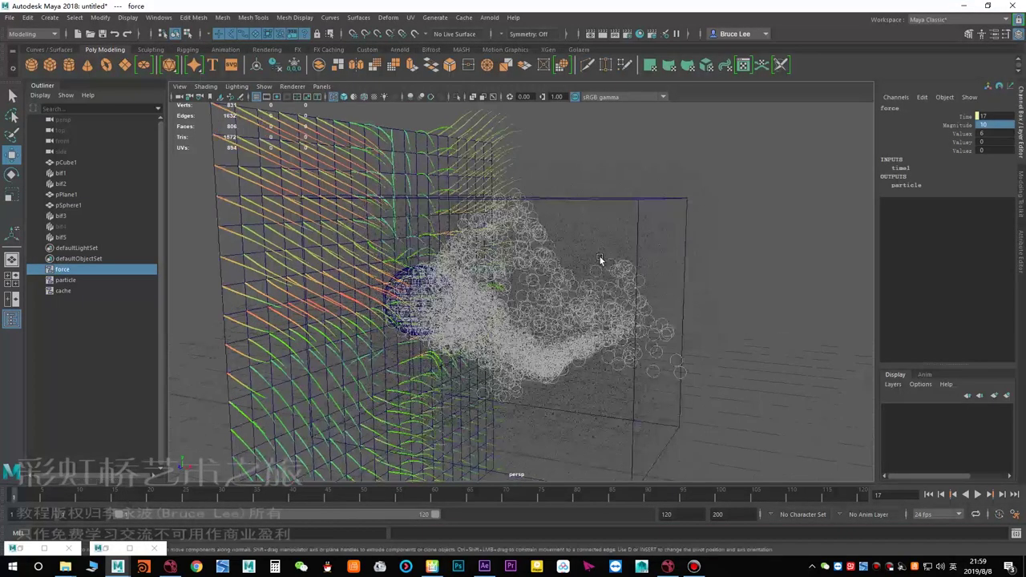
Replay the simulation from the first frame, stop it and examine how the stronger force moves the particles.
{"action": "key", "text": "alt+shift+v"}
{"action": "left_click_drag", "start_coordinate": [494, 305], "coordinate": [497, 303], "text": "alt"}
{"action": "key", "text": "alt+v"}
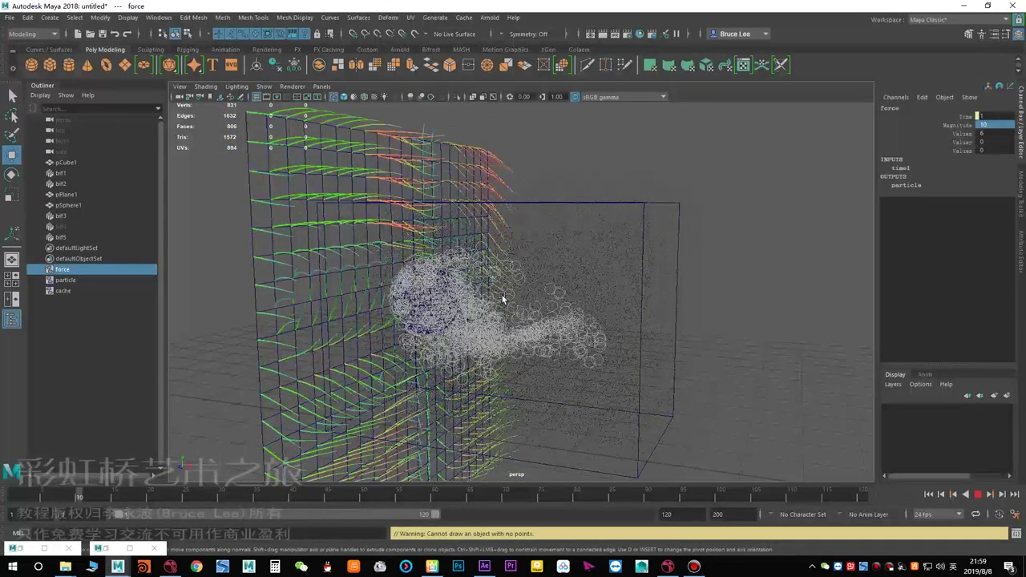
{"action": "key", "text": "alt+v"}
{"action": "left_click_drag", "start_coordinate": [470, 310], "coordinate": [463, 305], "text": "alt"}
{"action": "left_click_drag", "start_coordinate": [536, 297], "coordinate": [475, 322], "text": "alt"}
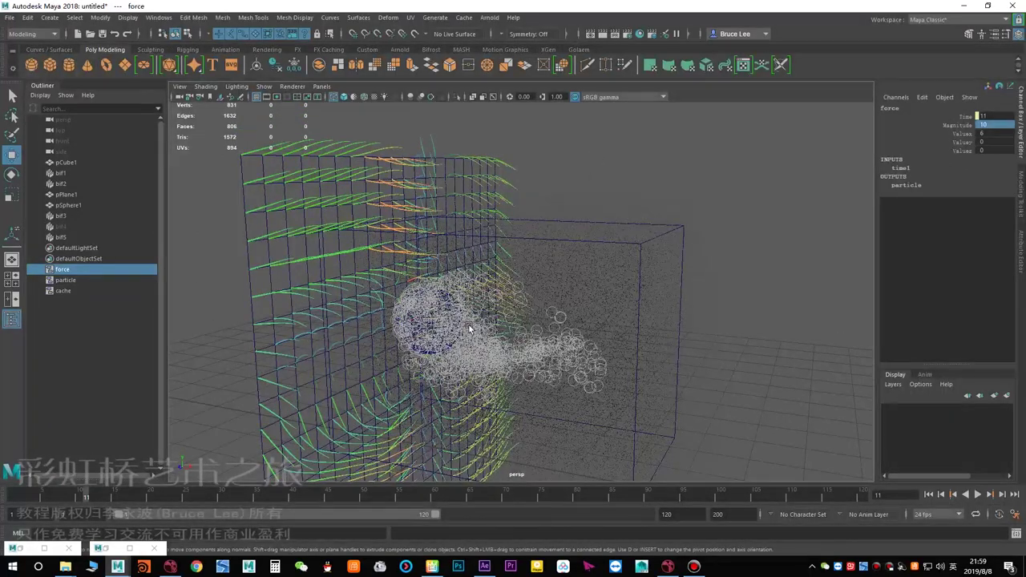
Set the force graph's Y value to 2 and its Magnitude to 8.
{"action": "double_click", "coordinate": [988, 143]}
{"action": "type", "text": "2"}
{"action": "key", "text": "Return"}
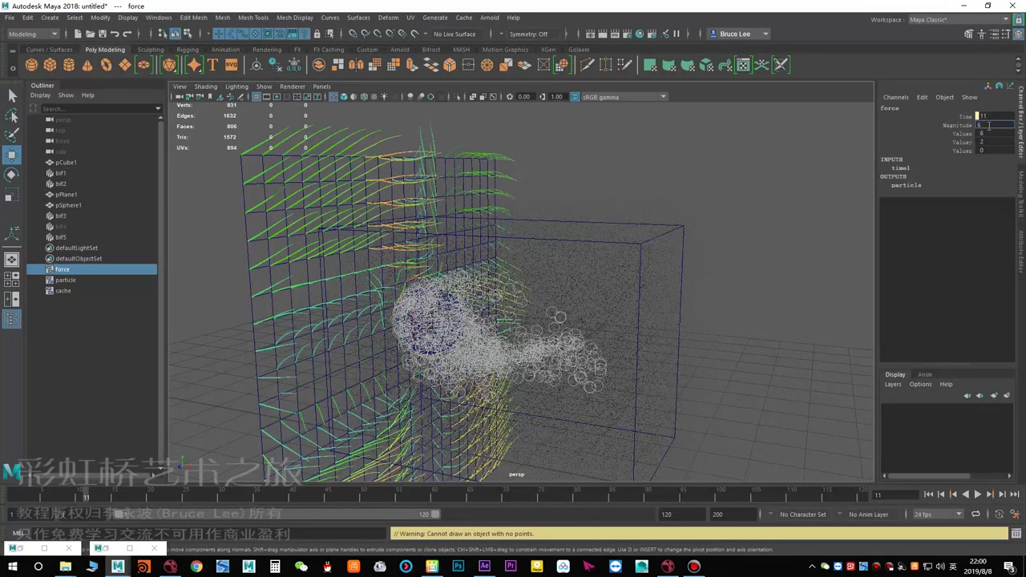
{"action": "key", "text": "Return"}
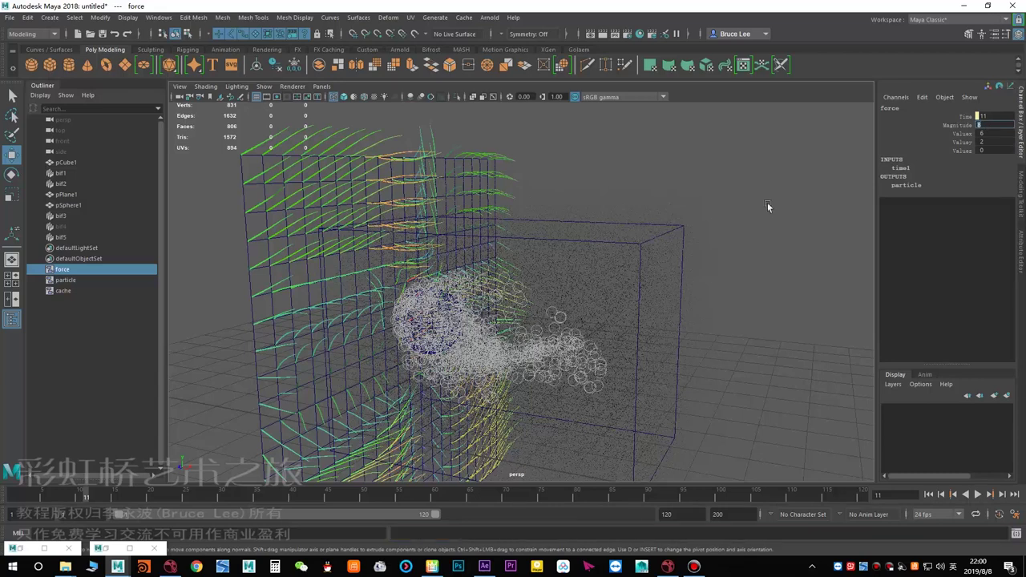
Play the simulation with the new force direction and stop it to examine the rising particles.
{"action": "scroll", "coordinate": [498, 309], "scroll_direction": "down", "scroll_amount": 2}
{"action": "key", "text": "alt+v"}
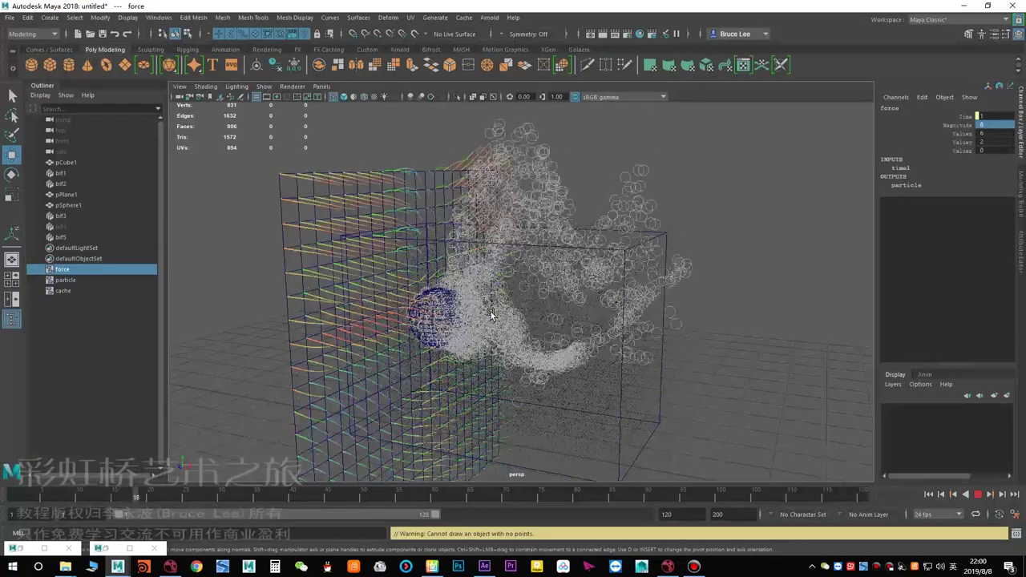
{"action": "key", "text": "alt+v"}
{"action": "middle_click_drag", "start_coordinate": [502, 277], "coordinate": [496, 302], "text": "alt"}
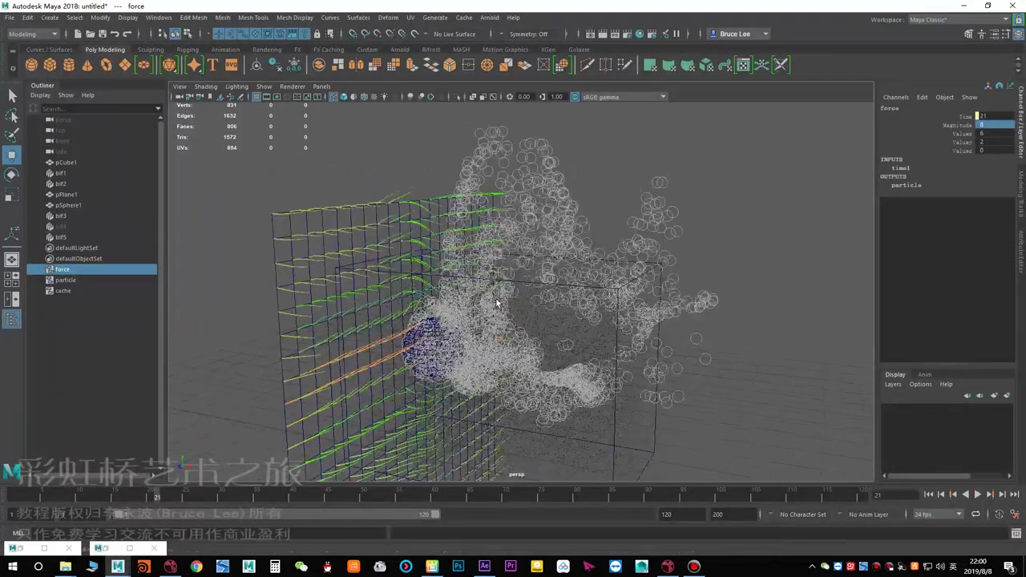
Try 0.5 as the cache graph's size multiplier Value and settle on 0.3.
{"action": "left_click", "coordinate": [75, 281]}
{"action": "left_click", "coordinate": [72, 291]}
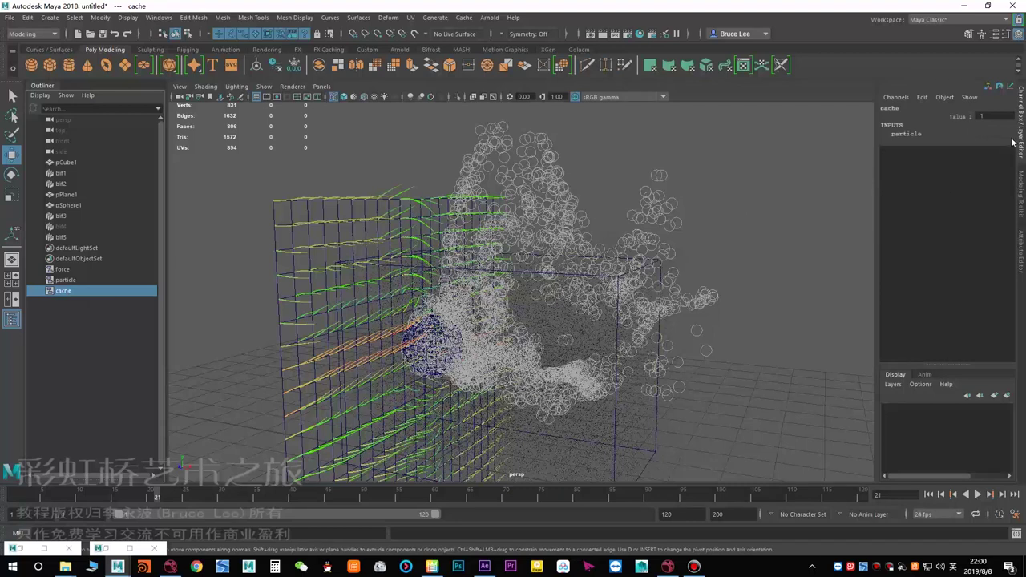
{"action": "type", "text": "0.5"}
{"action": "key", "text": "Return"}
{"action": "type", "text": ".3"}
{"action": "key", "text": "Return"}
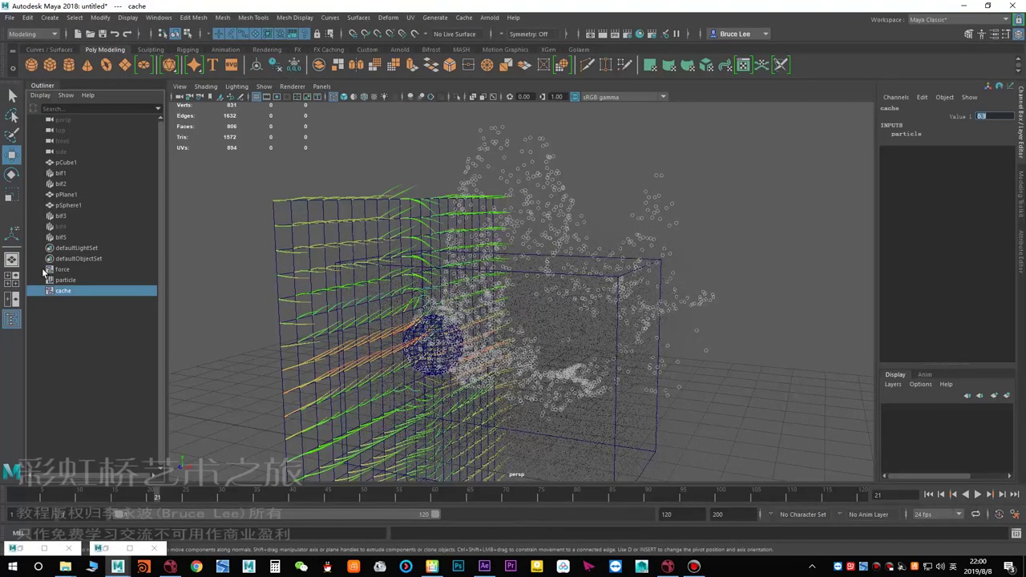
Set the particle graph's Rate to 300 and Drag to 10, and briefly replay the simulation from the first frame.
{"action": "left_click", "coordinate": [66, 280]}
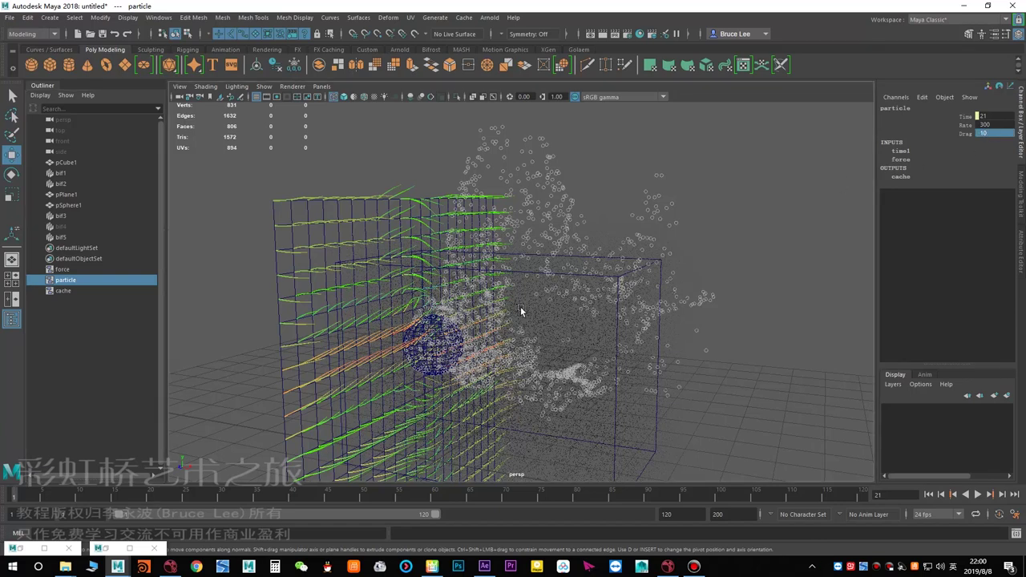
{"action": "key", "text": "alt+shift+v"}
{"action": "key", "text": "alt+v"}
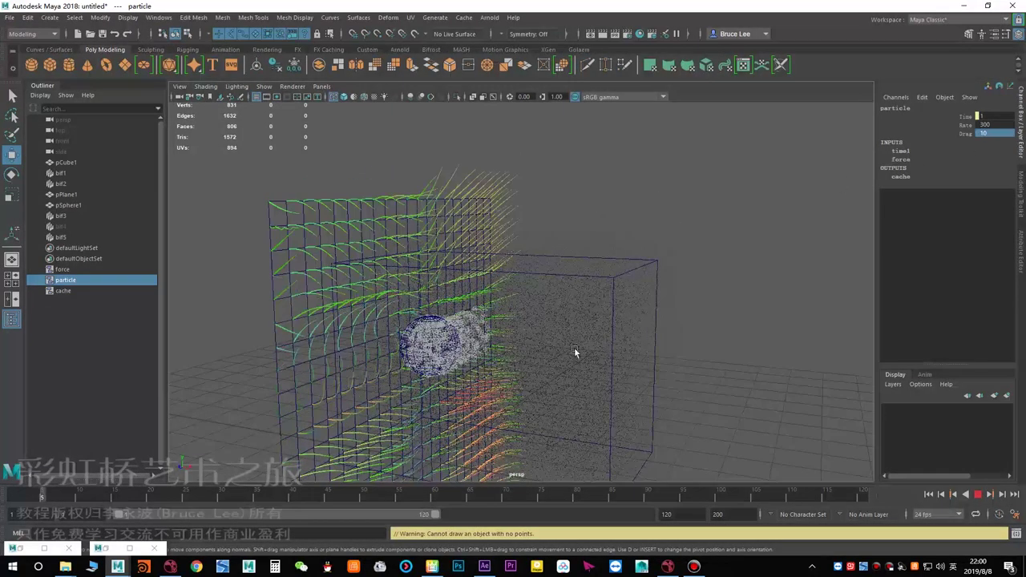
{"action": "key", "text": "alt+v"}
{"action": "left_click_drag", "start_coordinate": [537, 373], "coordinate": [538, 375], "text": "alt"}
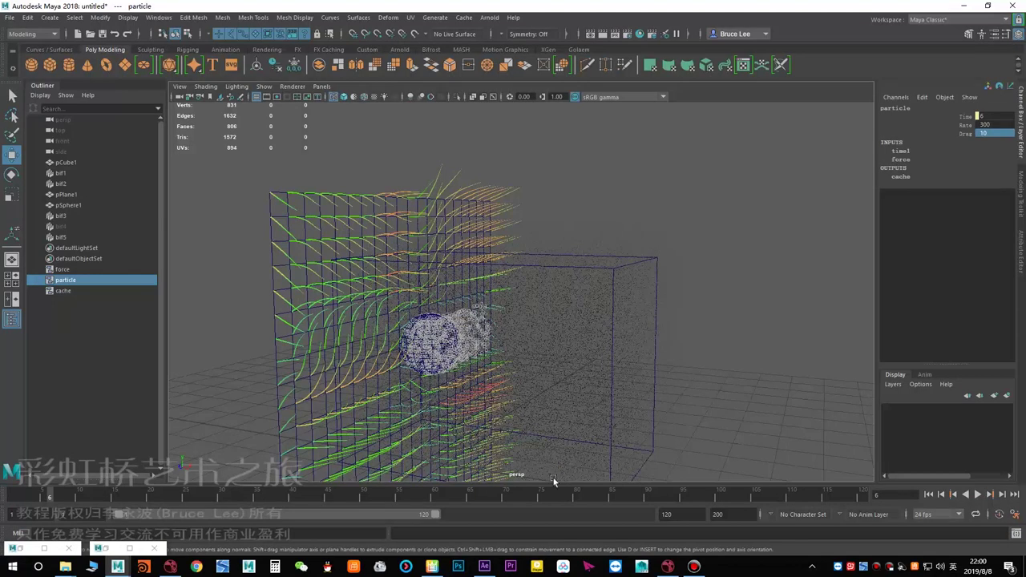
Frame the emitter and velocity planes, and create a playblast at quality 100 and scale 1.00.
{"action": "middle_click_drag", "start_coordinate": [537, 429], "coordinate": [537, 392], "text": "alt"}
{"action": "middle_click_drag", "start_coordinate": [537, 427], "coordinate": [536, 431], "text": "alt"}
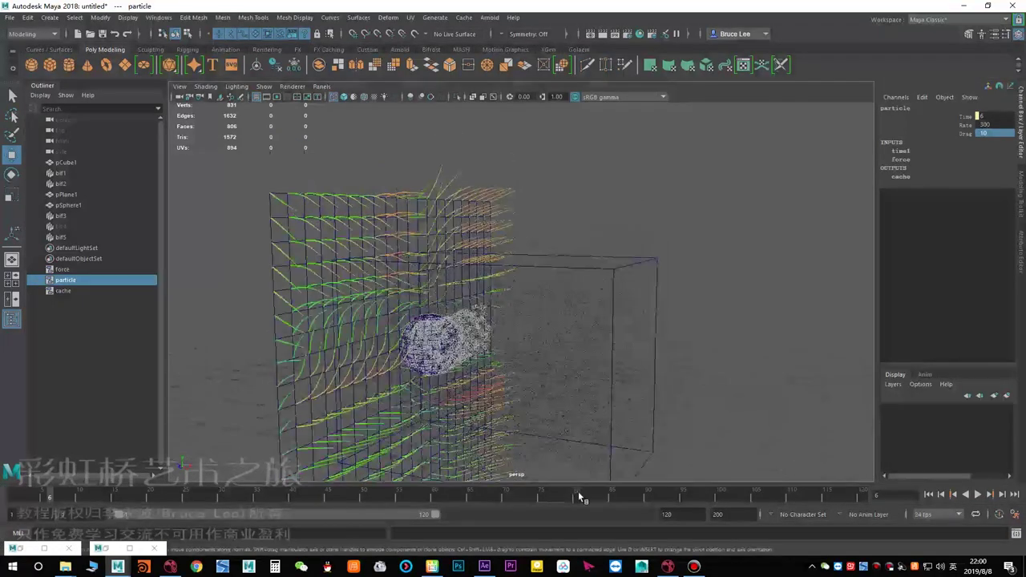
{"action": "right_click", "coordinate": [579, 493]}
{"action": "left_click", "coordinate": [683, 485]}
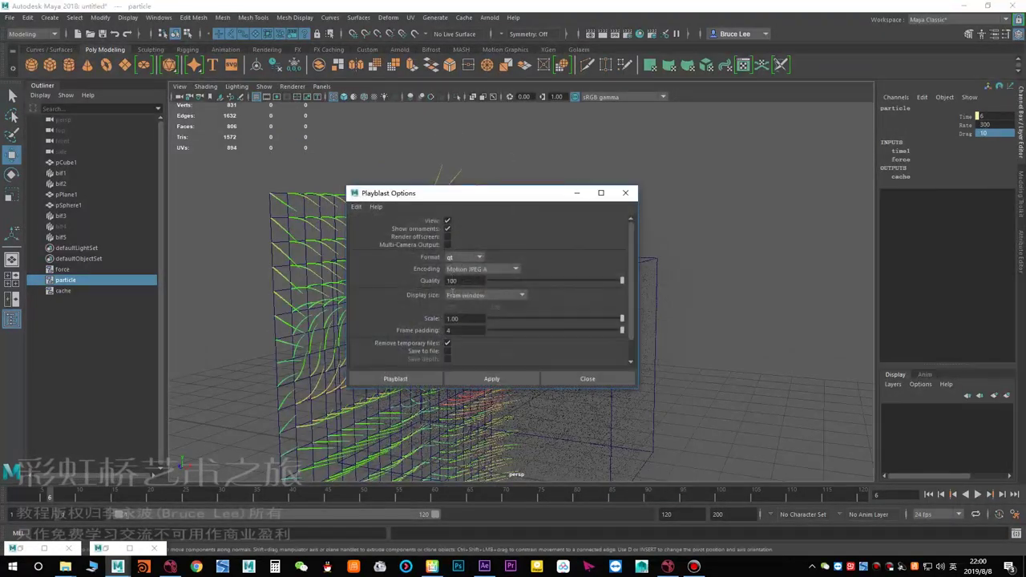
{"action": "left_click", "coordinate": [487, 379]}
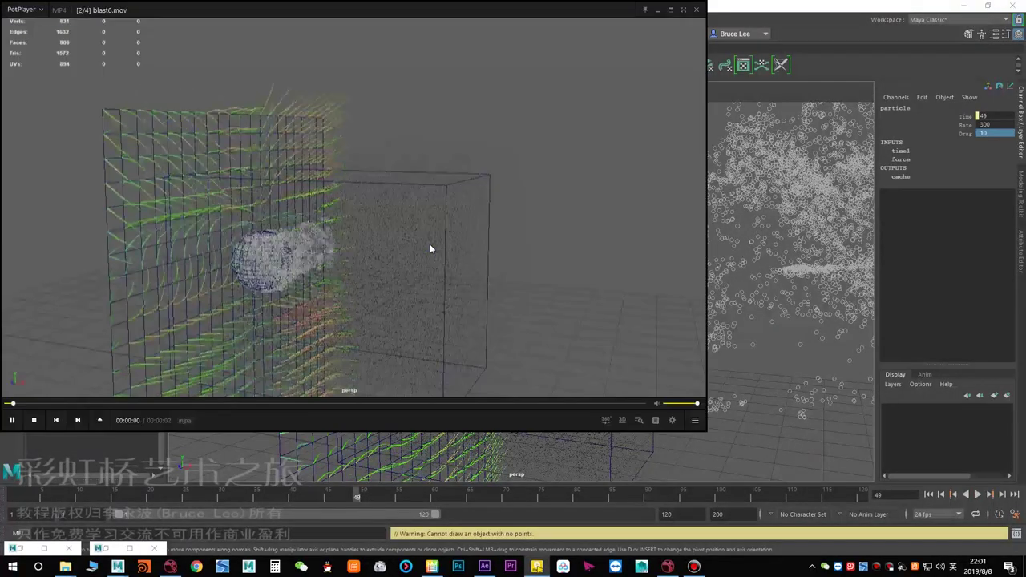
Move the PotPlayer window clear of the corner and watch the playblast in full screen before returning to windowed view.
{"action": "left_click_drag", "start_coordinate": [401, 254], "coordinate": [536, 308]}
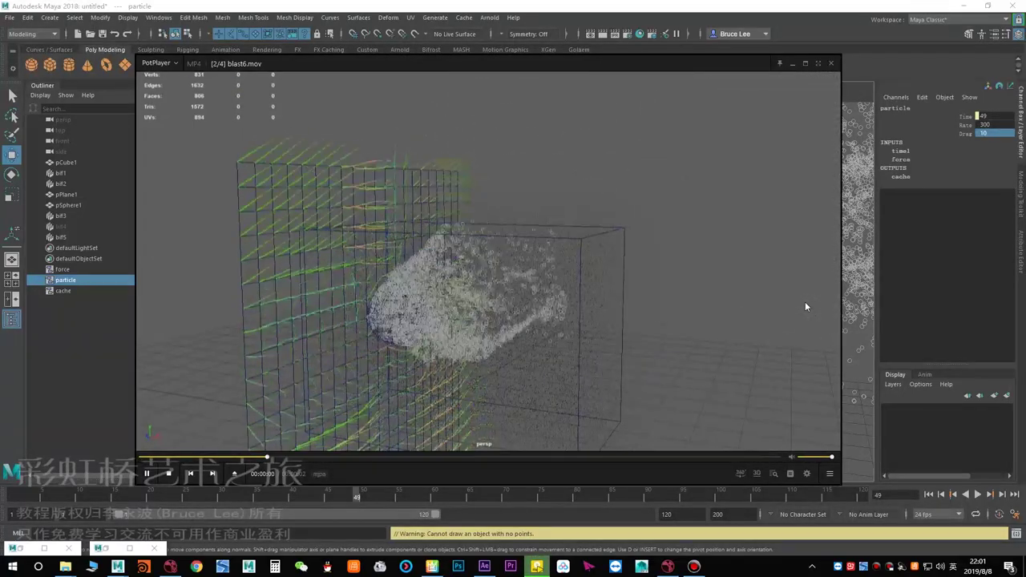
{"action": "double_click", "coordinate": [798, 296]}
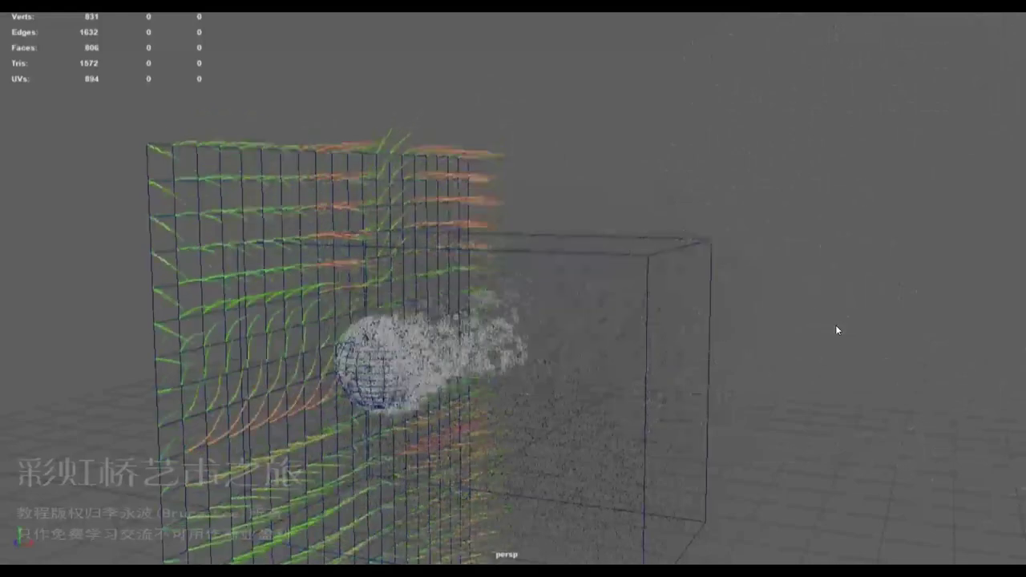
{"action": "double_click", "coordinate": [836, 327]}
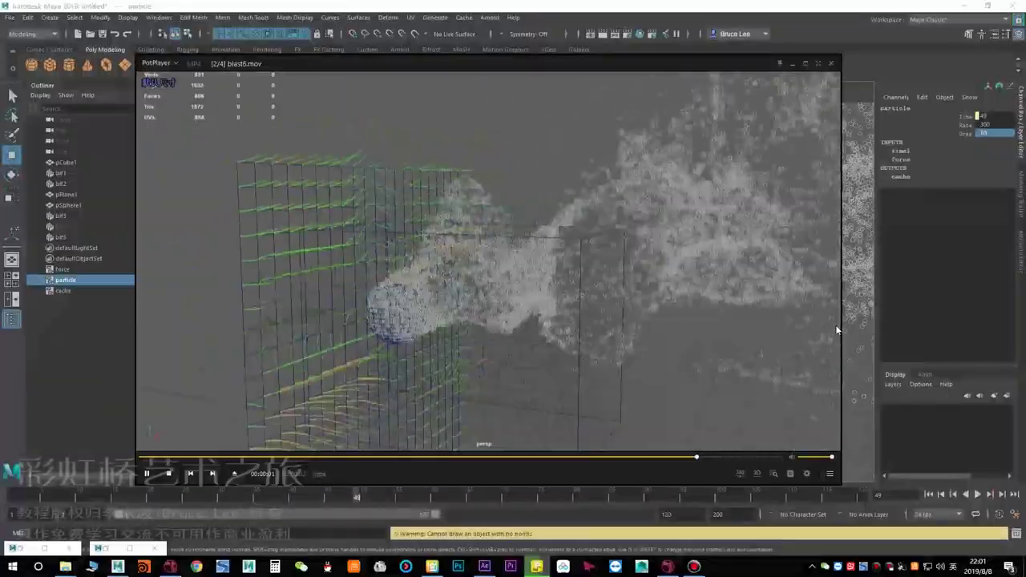